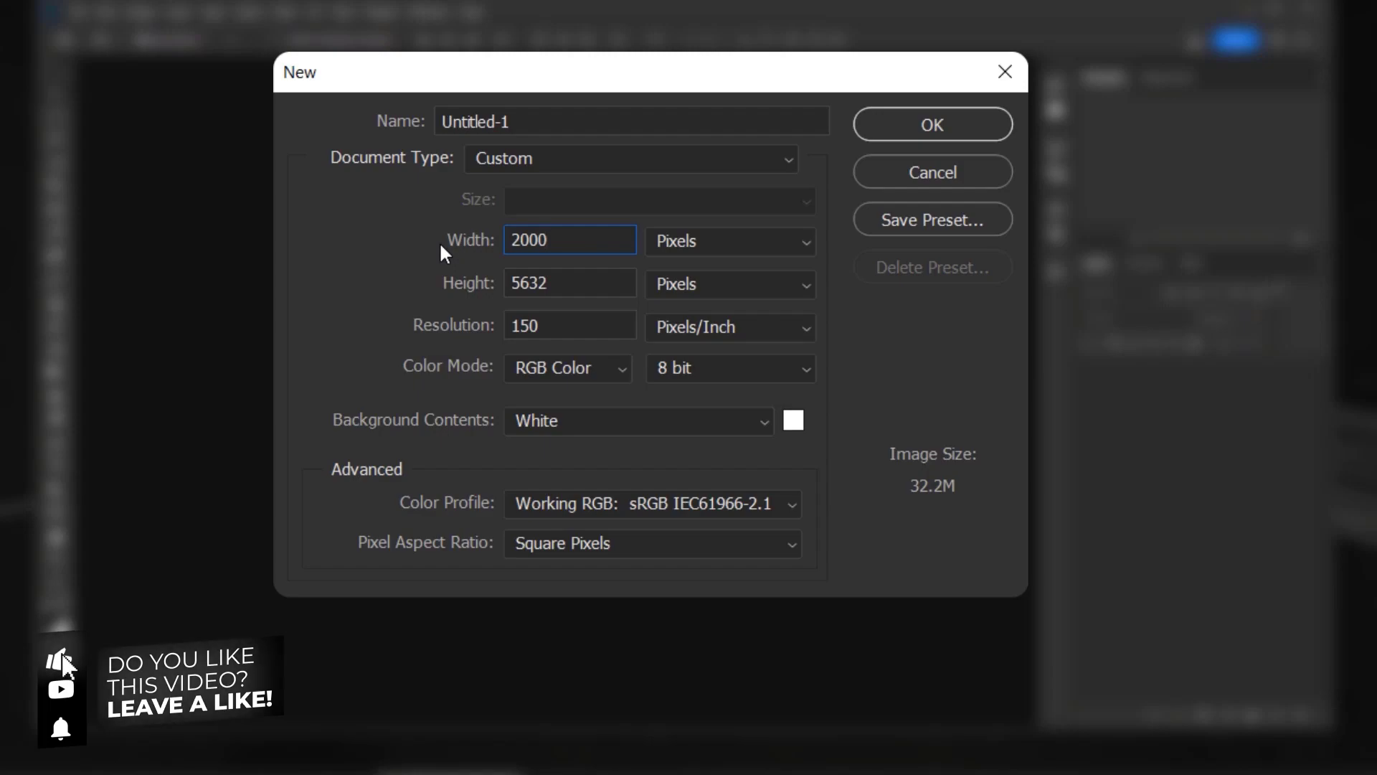
Create a new 2000 by 1500 pixel RGB document at 150 pixels/inch with a white background
{"action": "type", "text": "1500"}
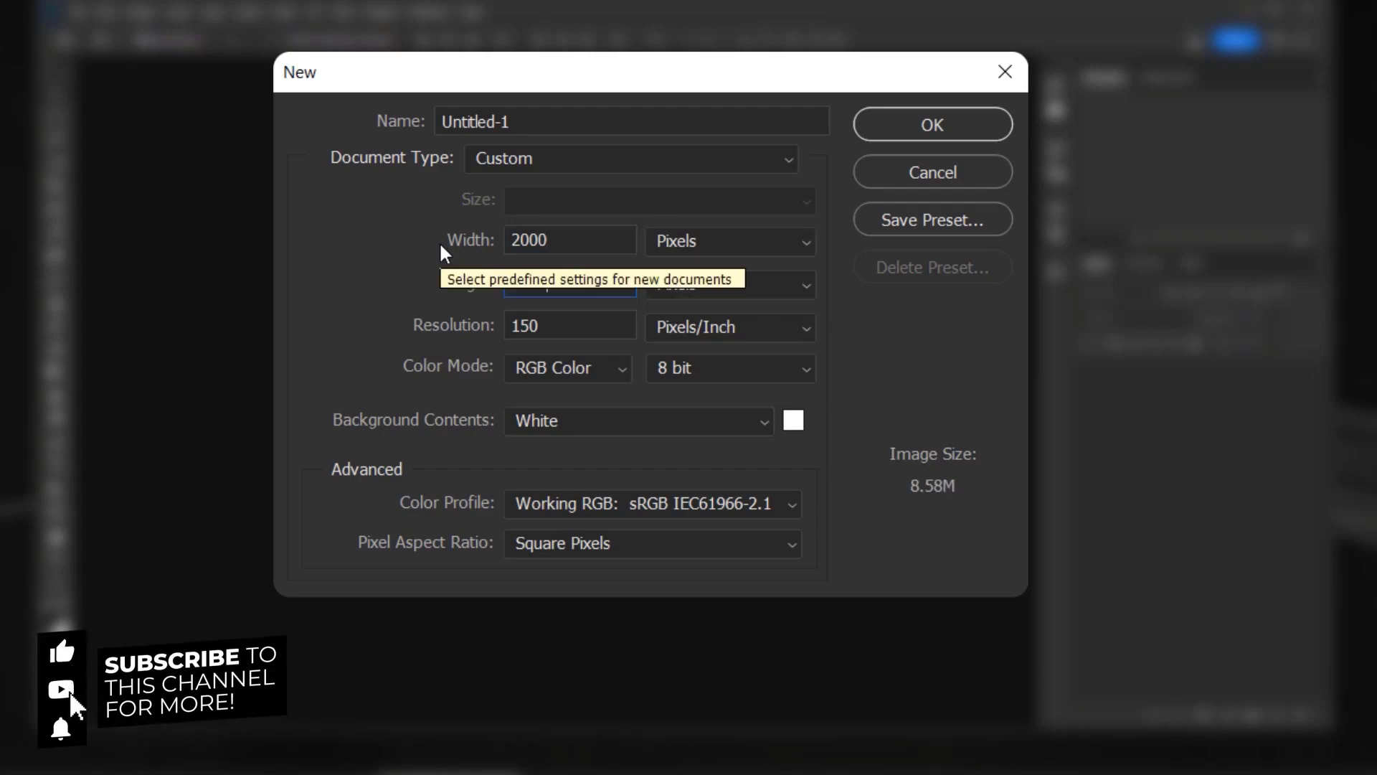
{"action": "key", "text": "Tab"}
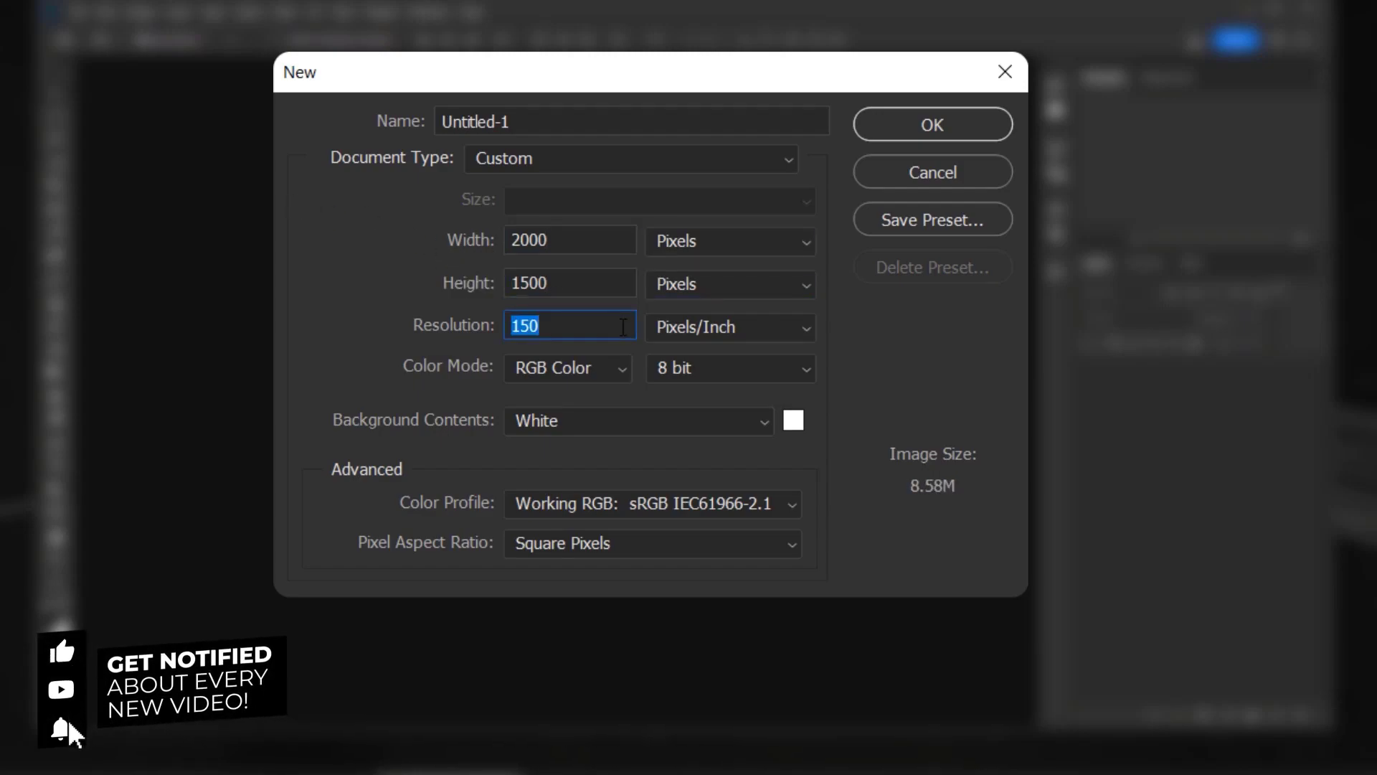
{"action": "left_click_drag", "start_coordinate": [587, 332], "coordinate": [353, 337]}
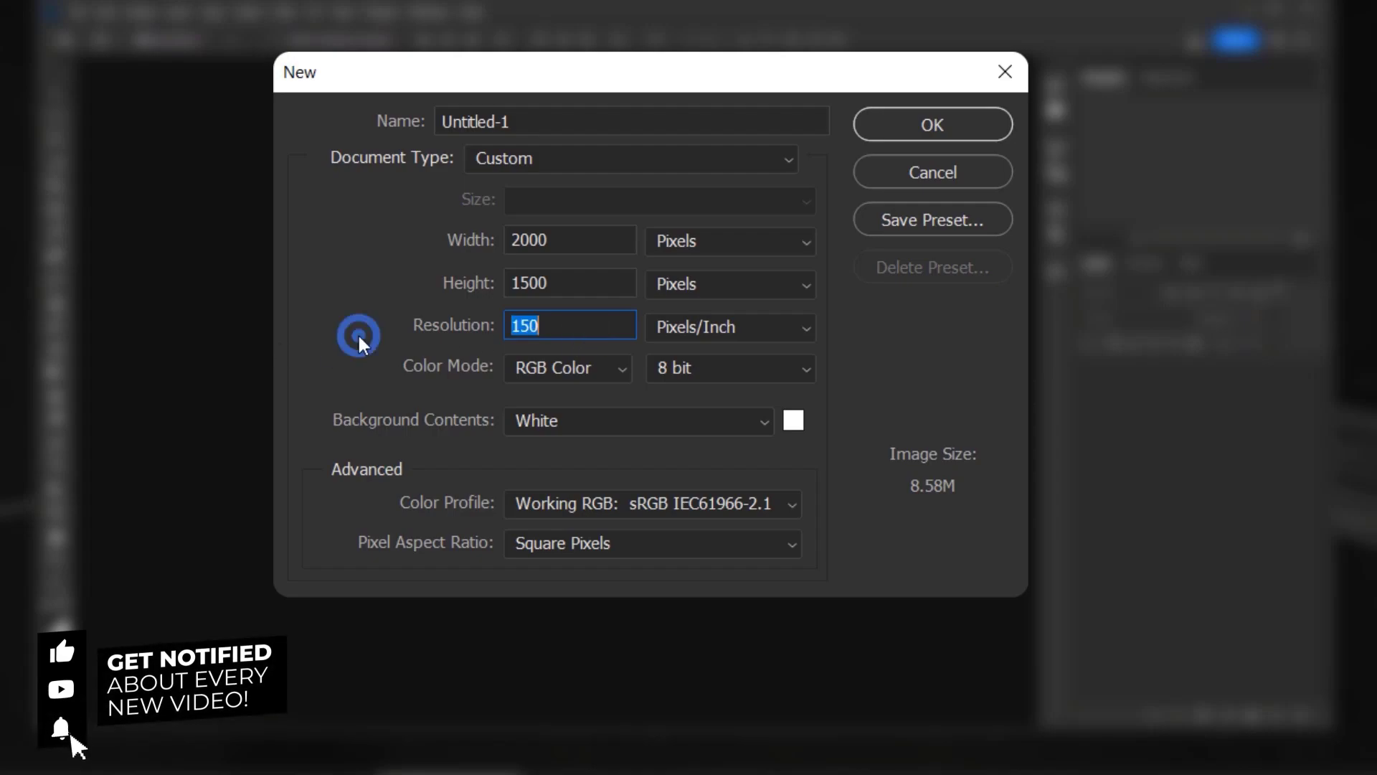
{"action": "left_click", "coordinate": [576, 319]}
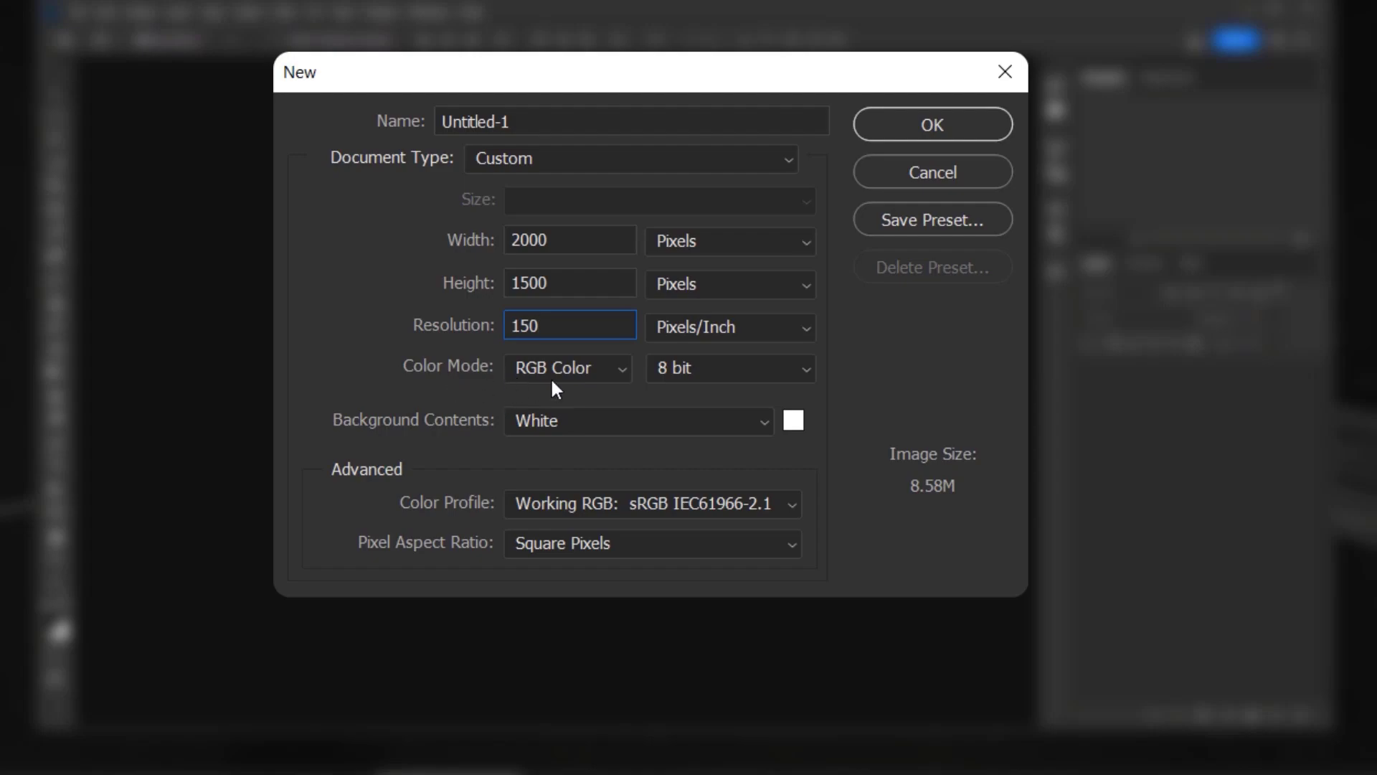
{"action": "left_click", "coordinate": [932, 126]}
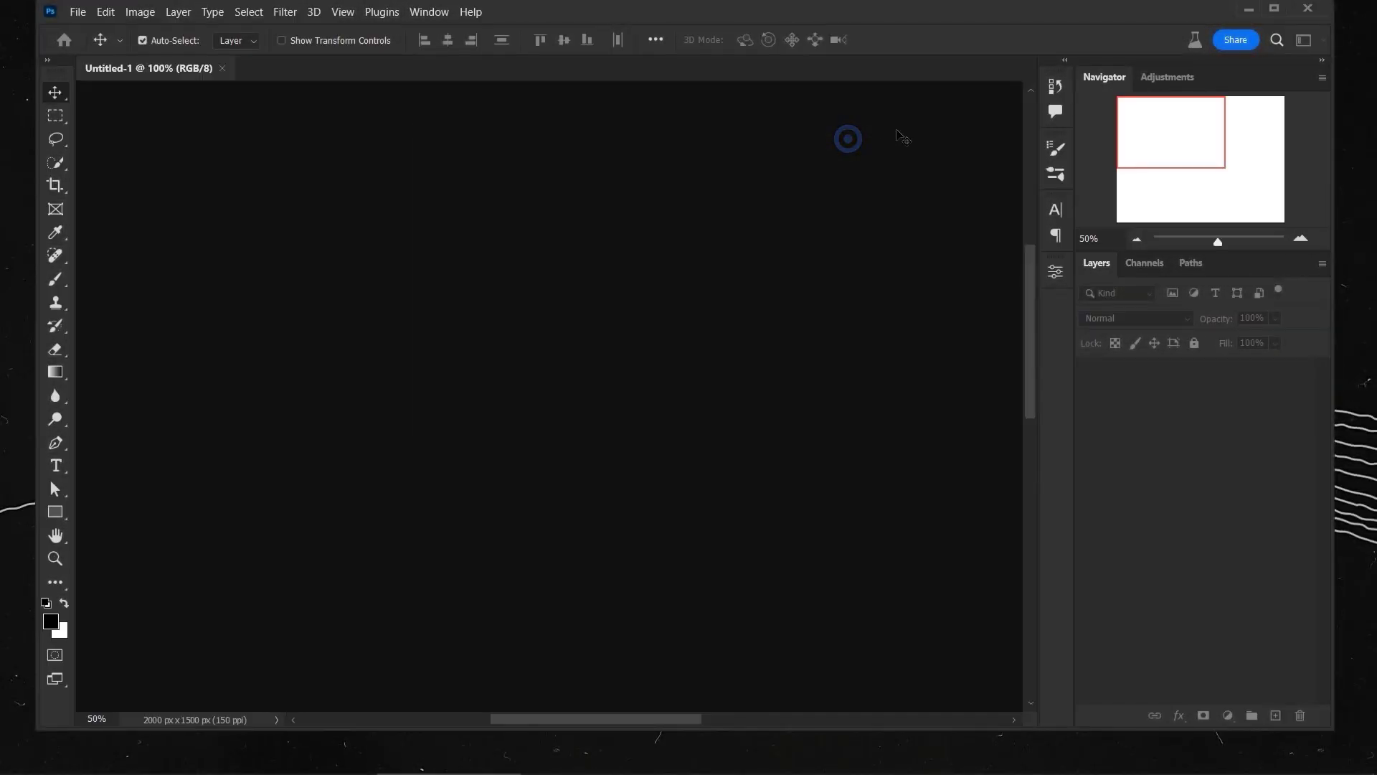
{"action": "key", "text": "ctrl+0"}
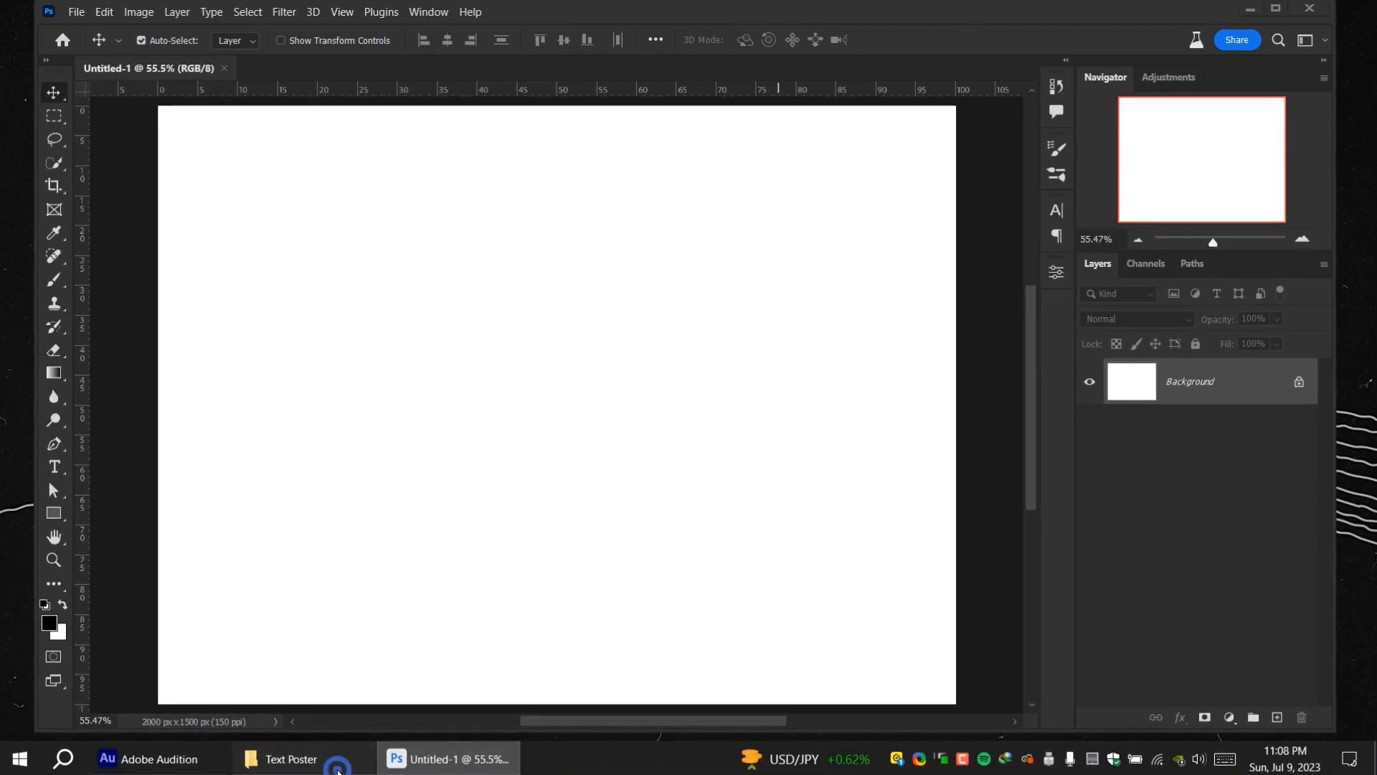
Place the elderly man's portrait photo from the Text Poster folder and scale it to about 19.26% to cover the canvas height
{"action": "left_click", "coordinate": [298, 758]}
{"action": "left_click_drag", "start_coordinate": [383, 296], "coordinate": [585, 680]}
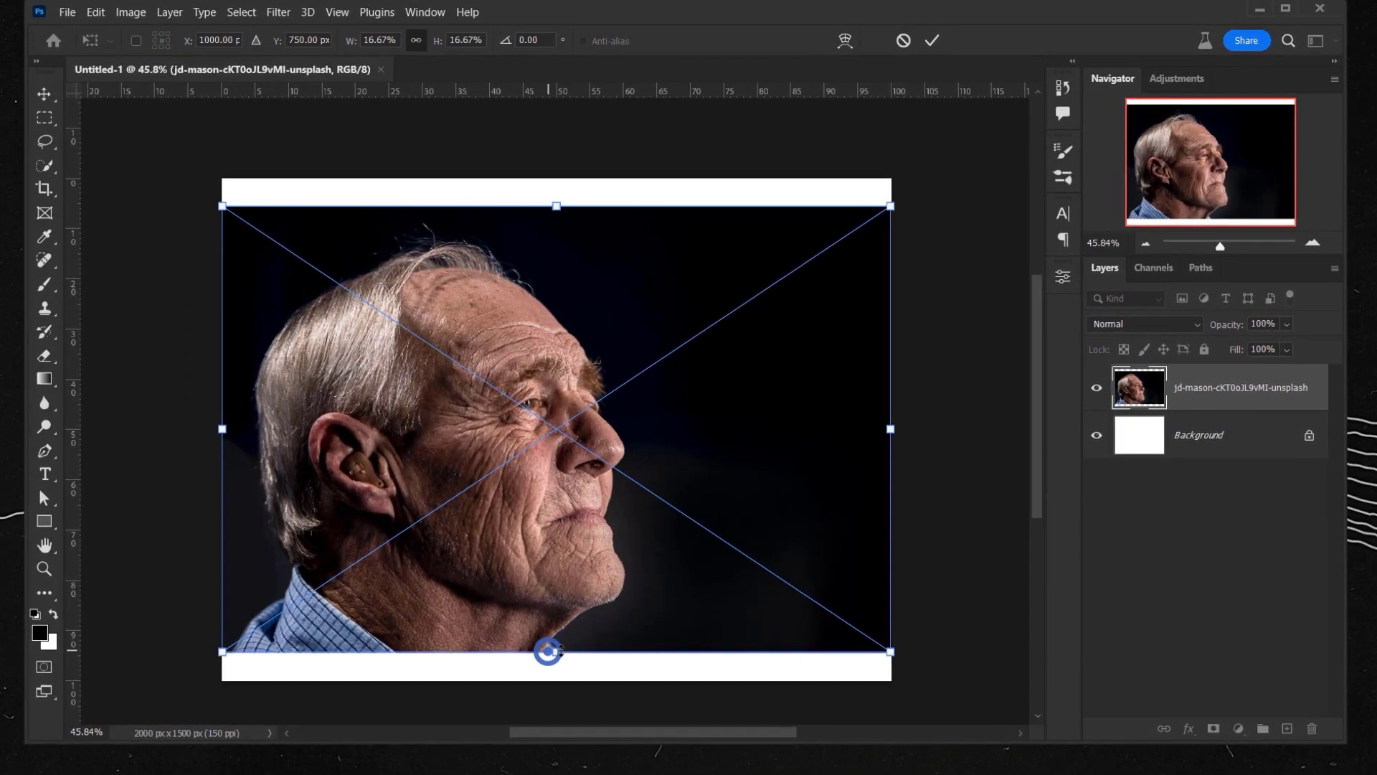
{"action": "left_click_drag", "start_coordinate": [554, 651], "coordinate": [557, 684]}
{"action": "left_click_drag", "start_coordinate": [558, 208], "coordinate": [554, 169]}
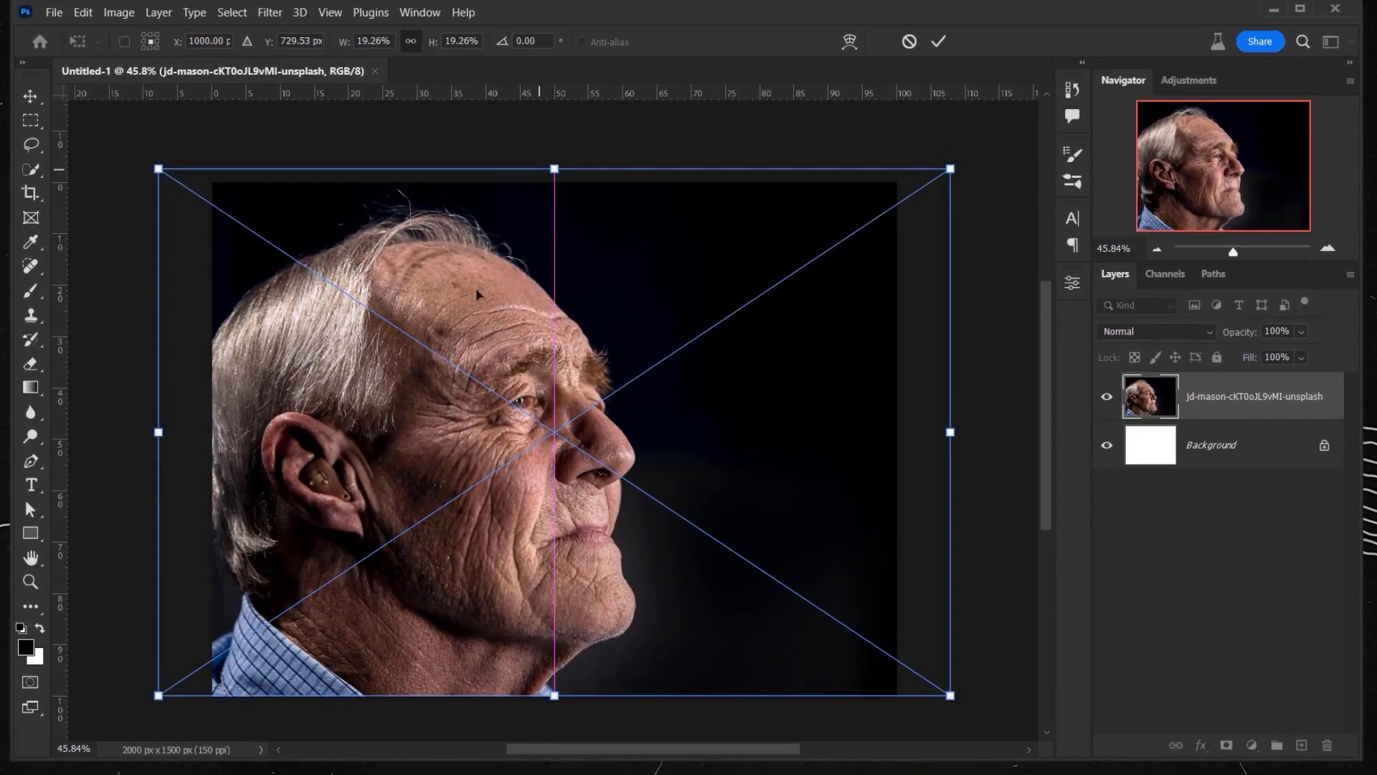
Flip the placed portrait horizontally and position it with its centre at about X 681.57 px, Y 729.53 px
{"action": "left_click_drag", "start_coordinate": [421, 375], "coordinate": [455, 390]}
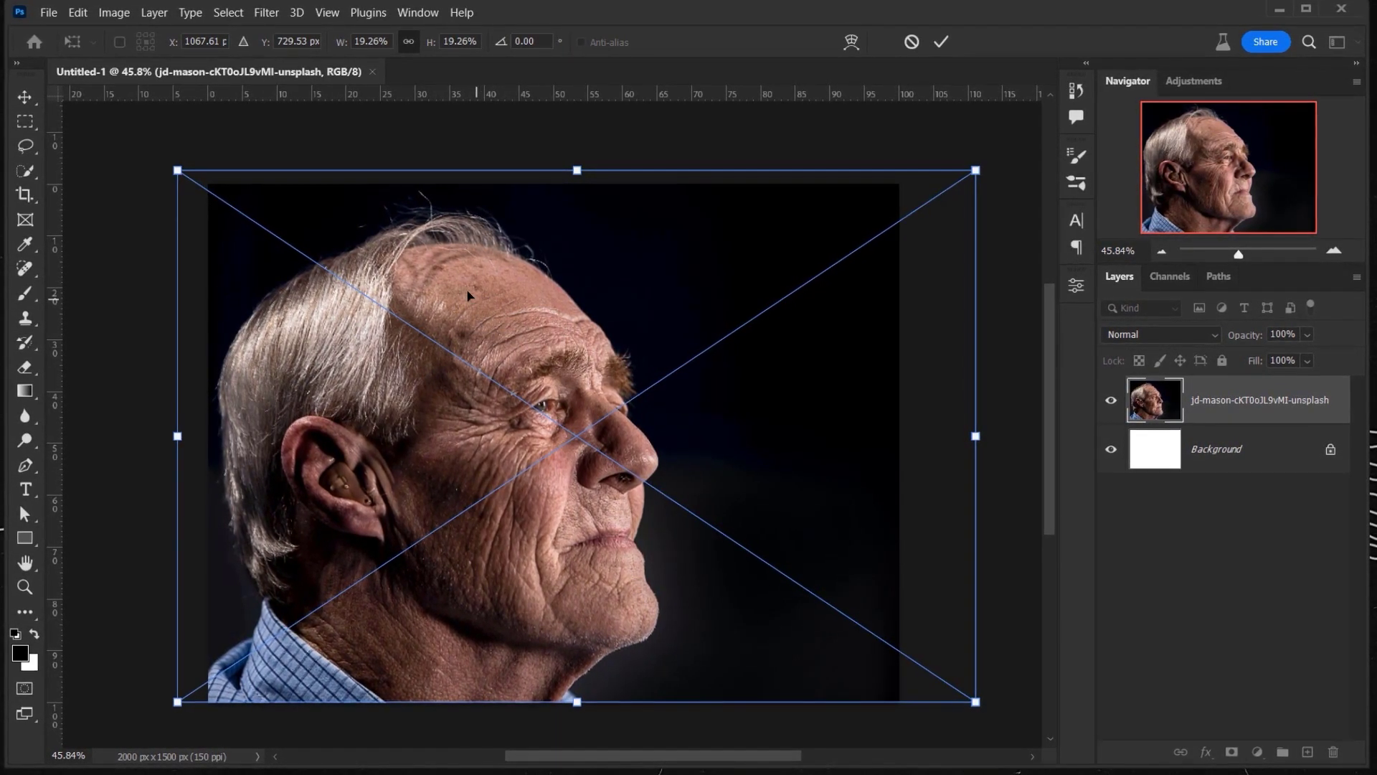
{"action": "right_click", "coordinate": [414, 279]}
{"action": "left_click", "coordinate": [468, 616]}
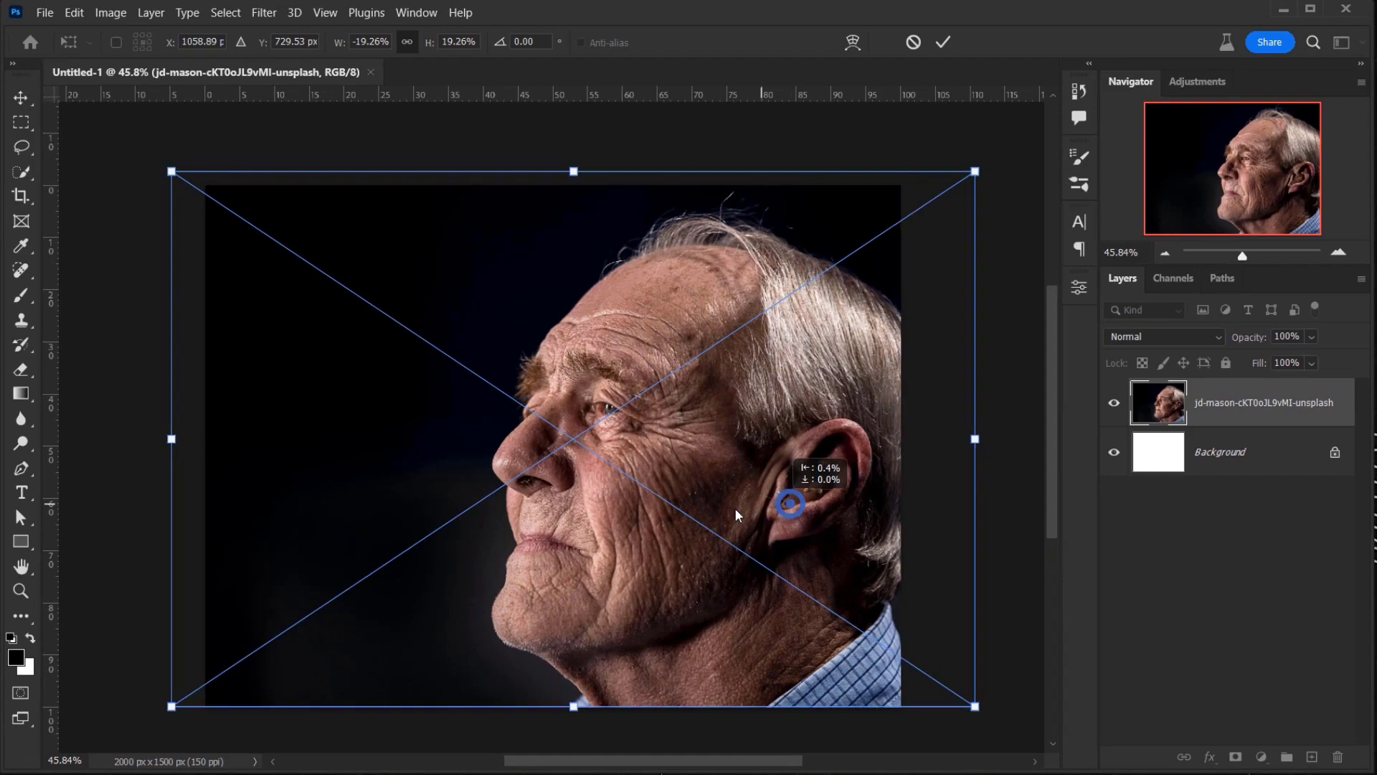
{"action": "left_click_drag", "start_coordinate": [734, 508], "coordinate": [658, 505]}
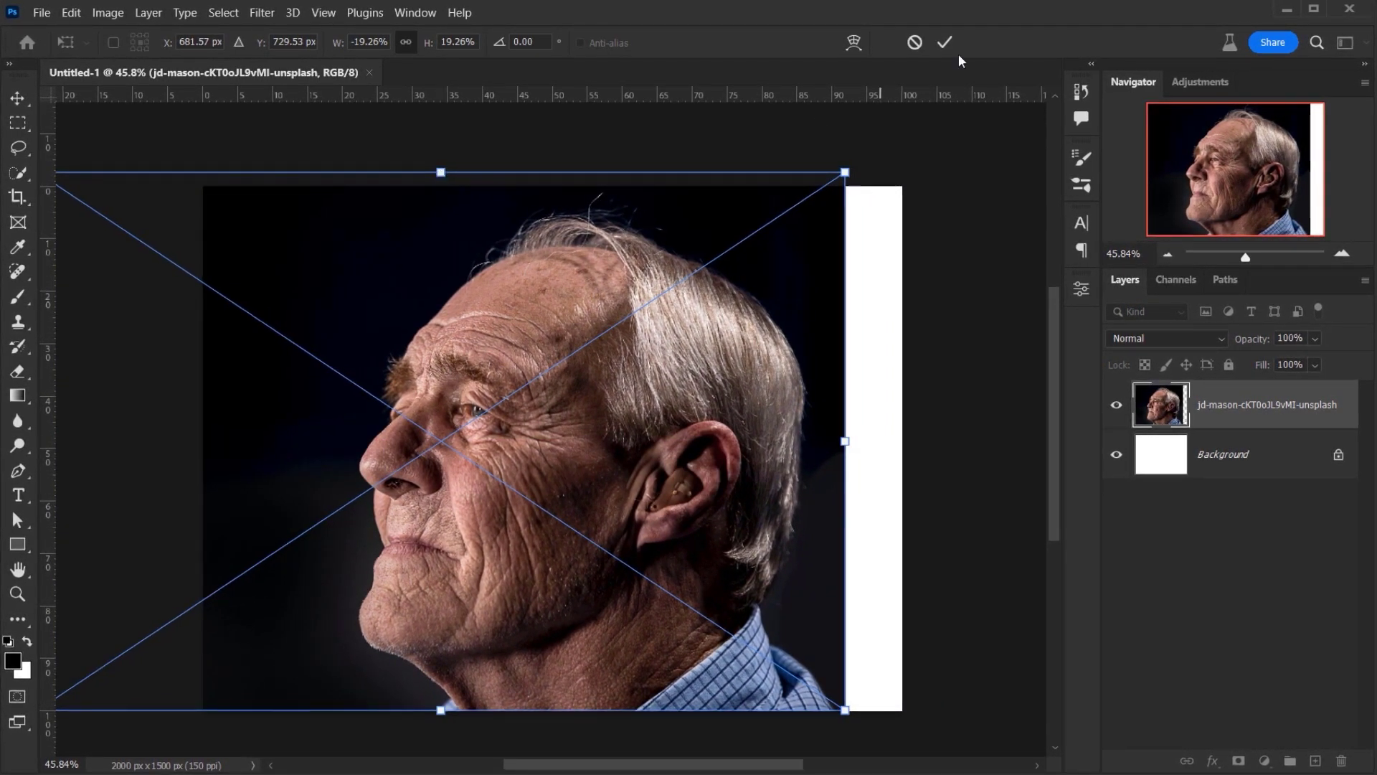
{"action": "key", "text": "Return"}
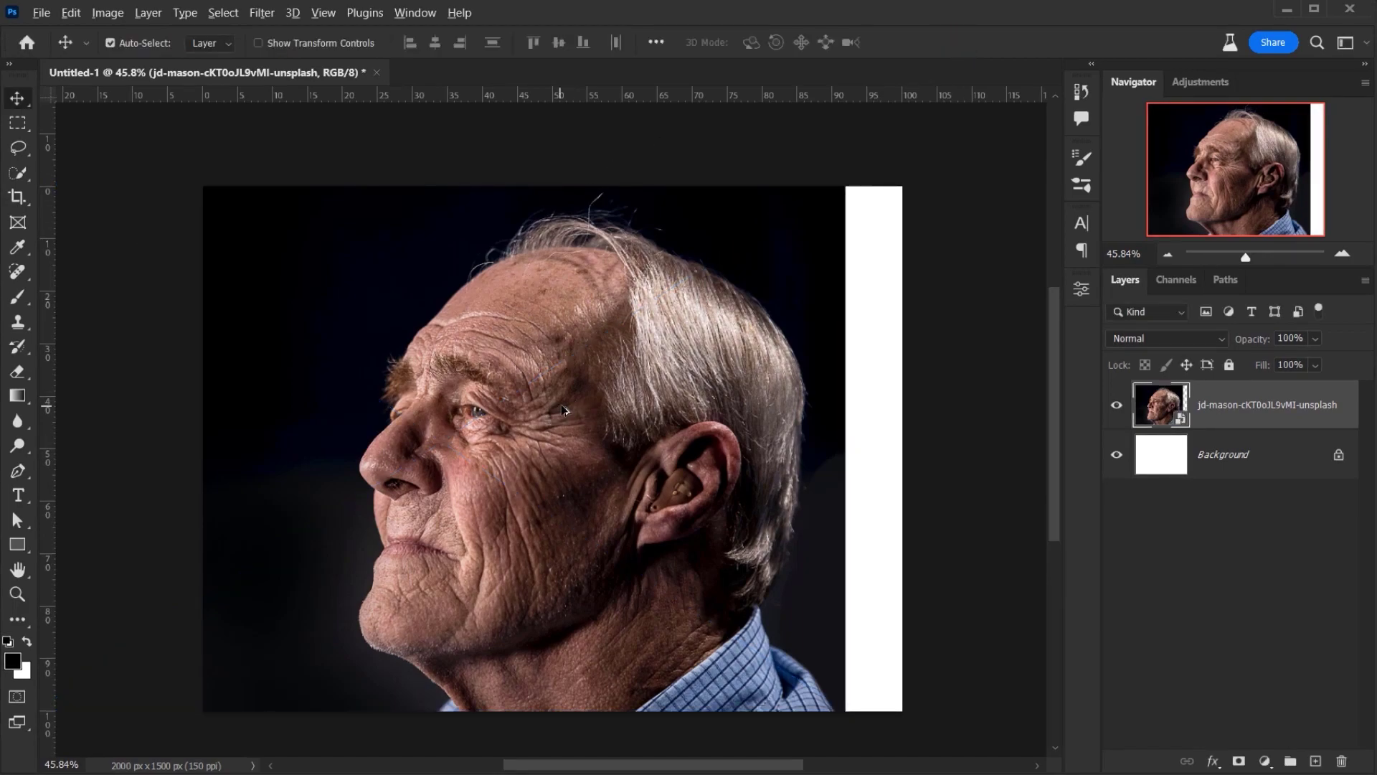
Select the man in the portrait using the automatic Subject selection
{"action": "scroll", "coordinate": [563, 406], "scroll_direction": "up", "scroll_amount": 2}
{"action": "left_click_drag", "start_coordinate": [592, 391], "coordinate": [561, 358]}
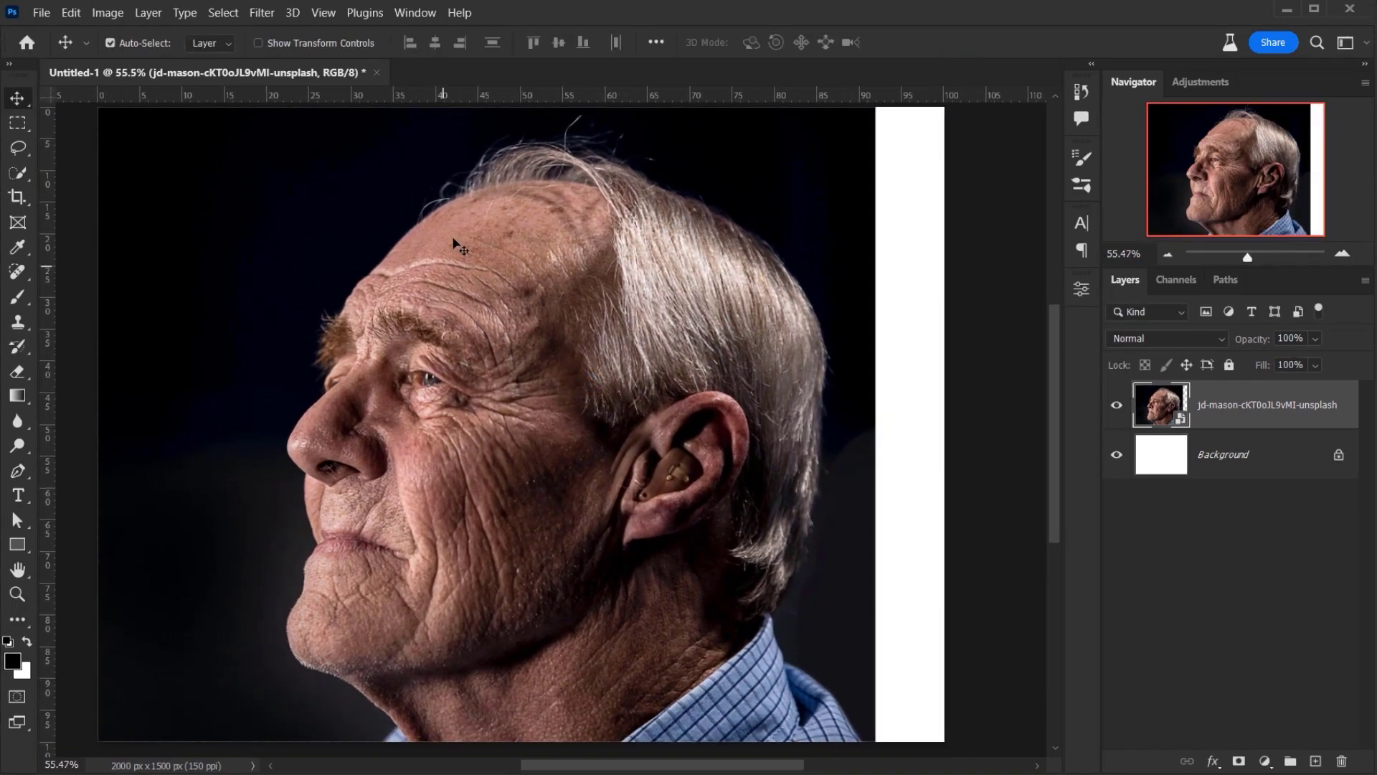
{"action": "scroll", "coordinate": [517, 251], "scroll_direction": "down", "scroll_amount": 1}
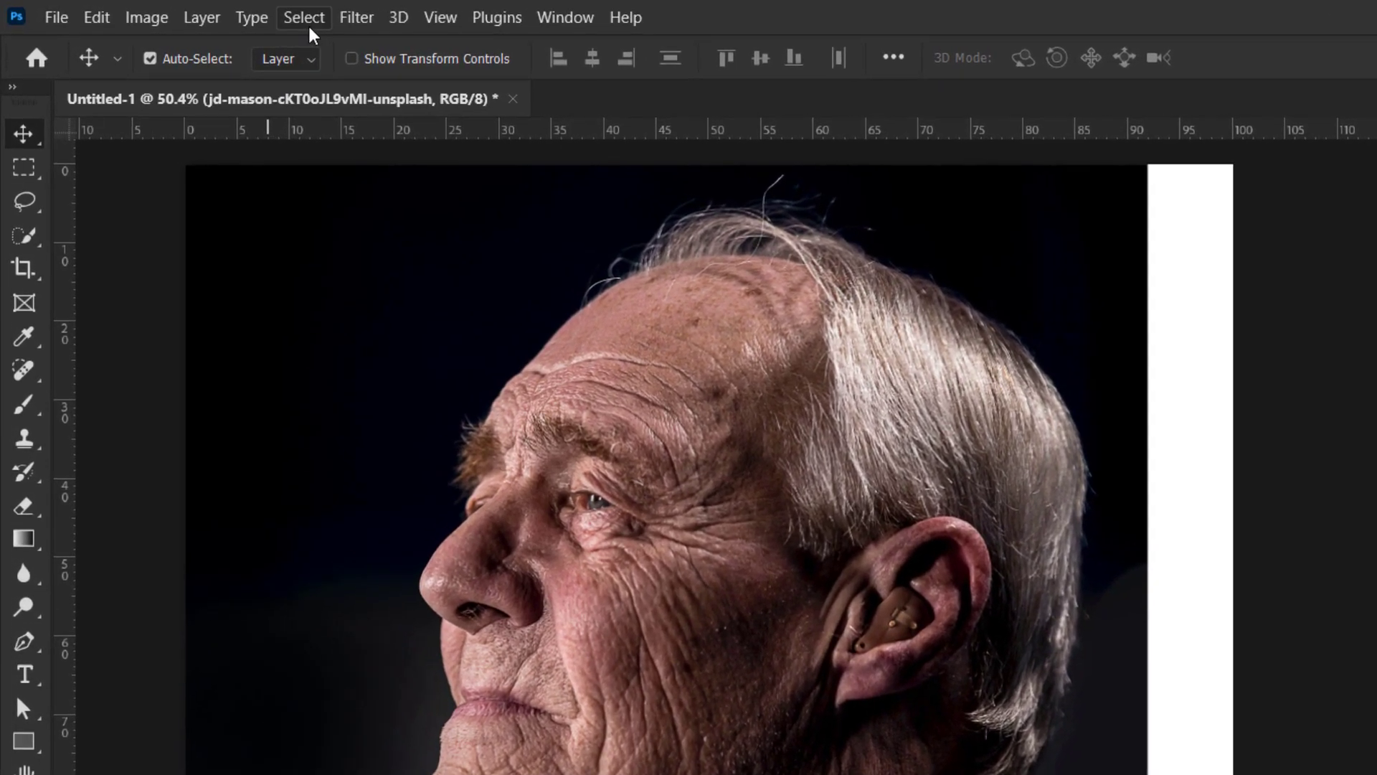
{"action": "left_click", "coordinate": [223, 12]}
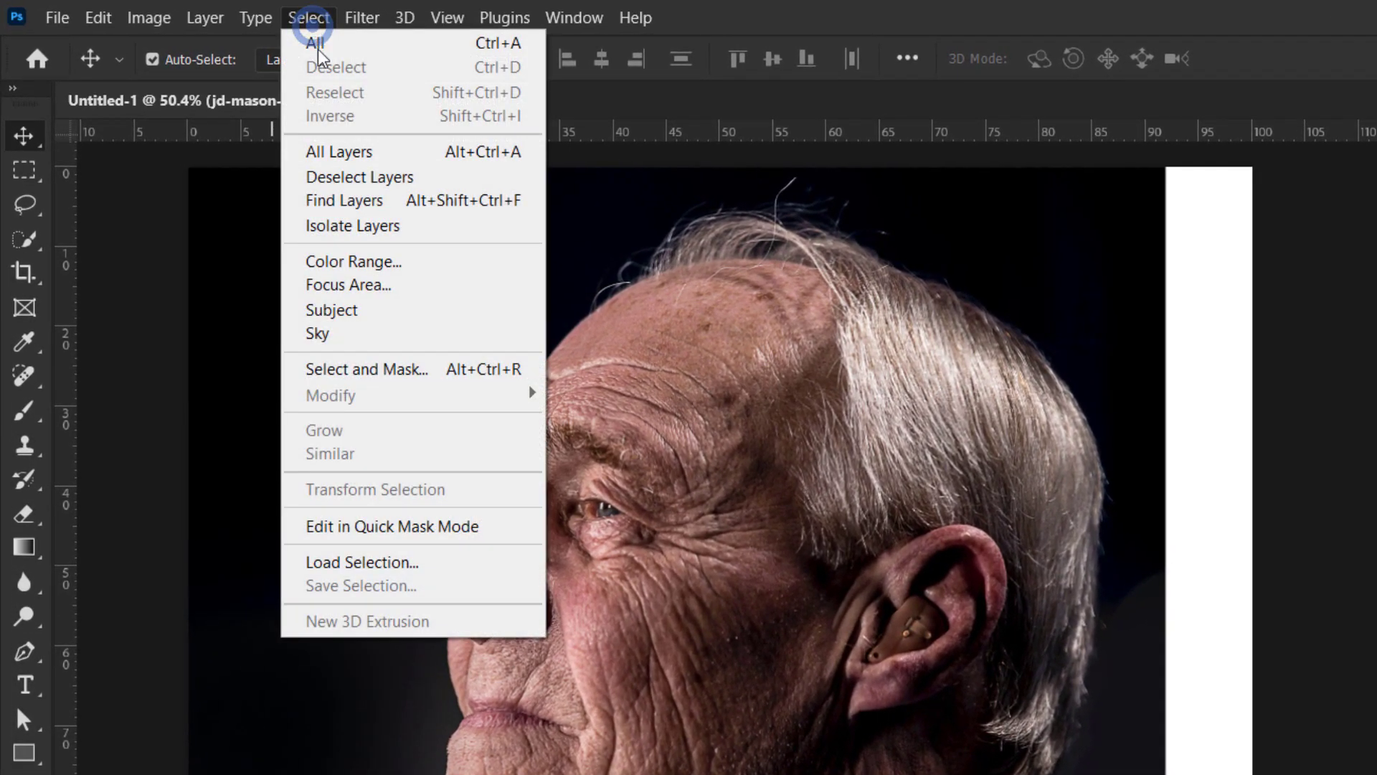
{"action": "left_click", "coordinate": [394, 314]}
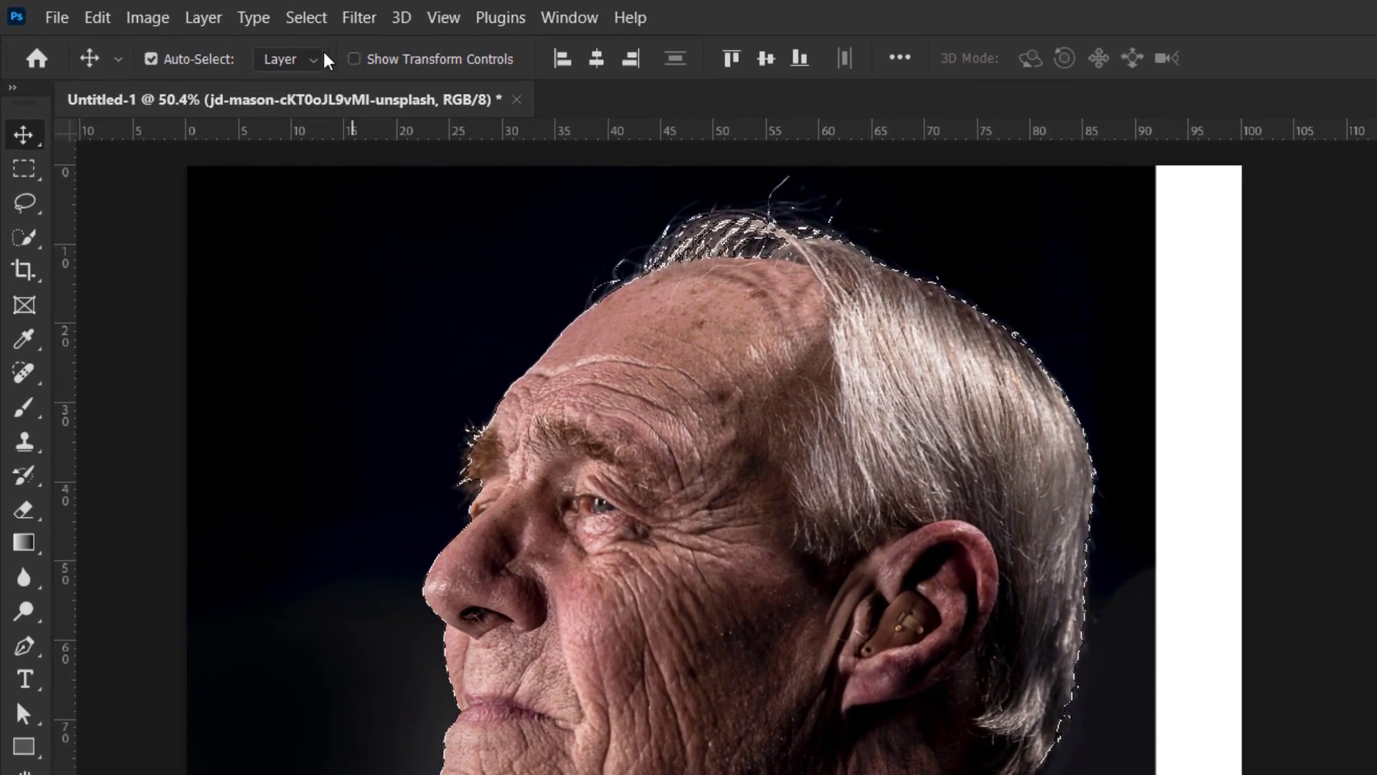
Process the selection in Select and Mask with Decontaminate Colors at 100%, output to a new layer with layer mask
{"action": "left_click", "coordinate": [223, 12]}
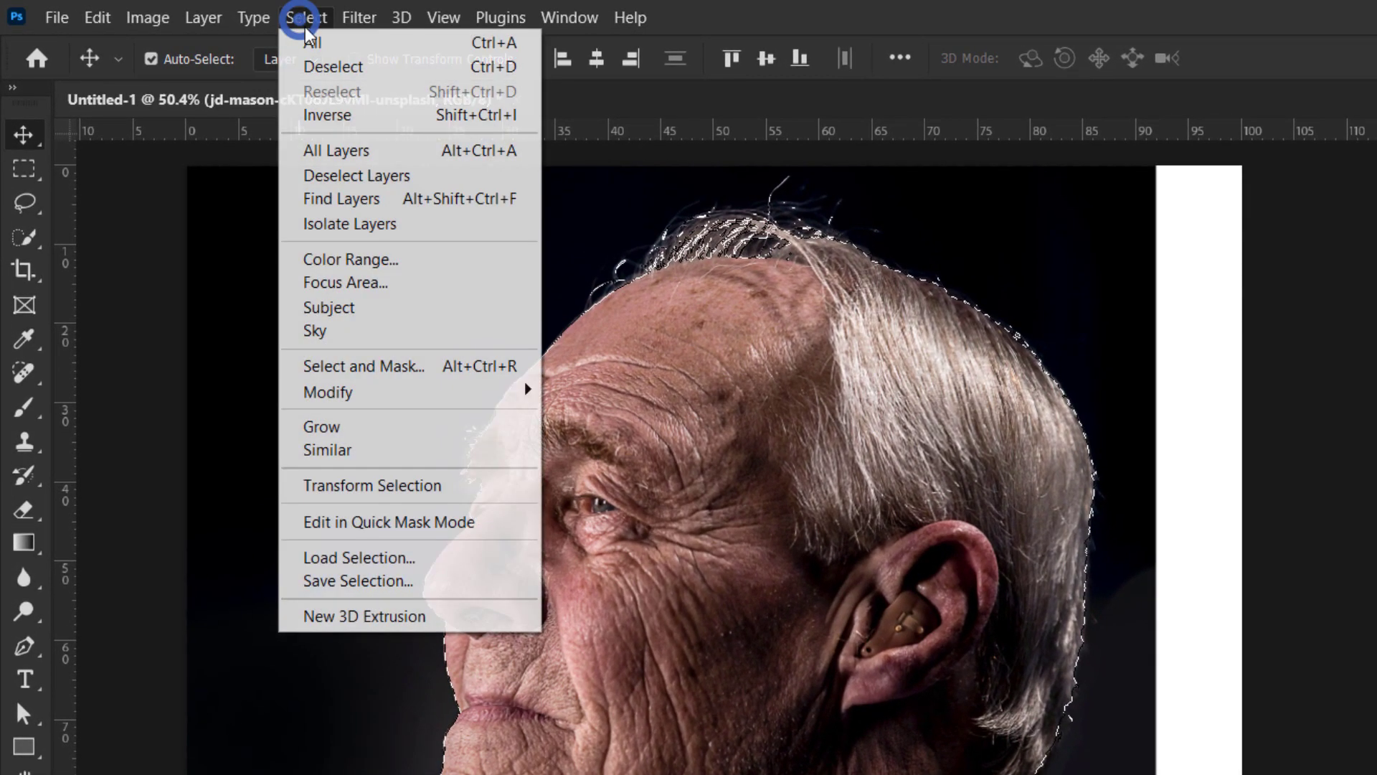
{"action": "left_click", "coordinate": [406, 367]}
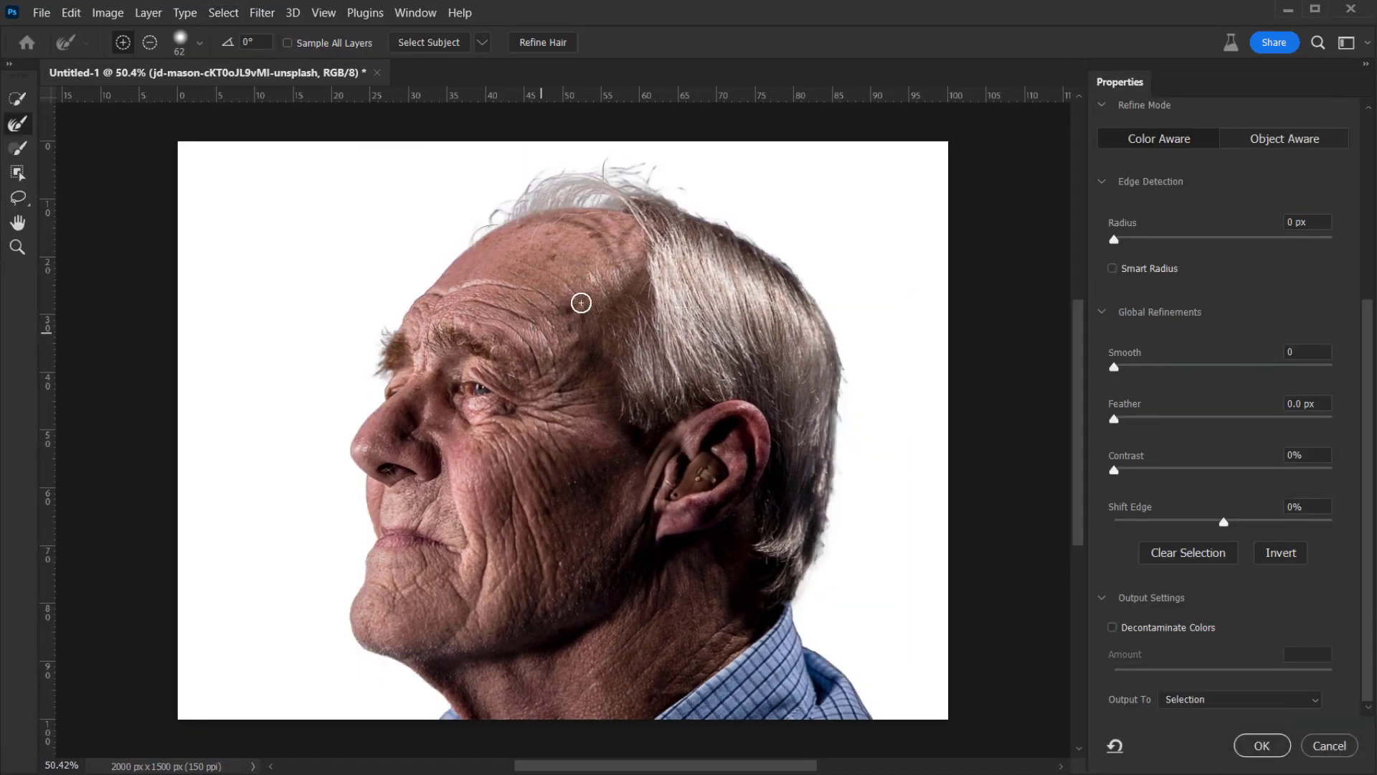
{"action": "scroll", "coordinate": [684, 231], "scroll_direction": "up", "scroll_amount": 2}
{"action": "left_click_drag", "start_coordinate": [752, 333], "coordinate": [639, 277]}
{"action": "scroll", "coordinate": [438, 290], "scroll_direction": "down", "scroll_amount": 2}
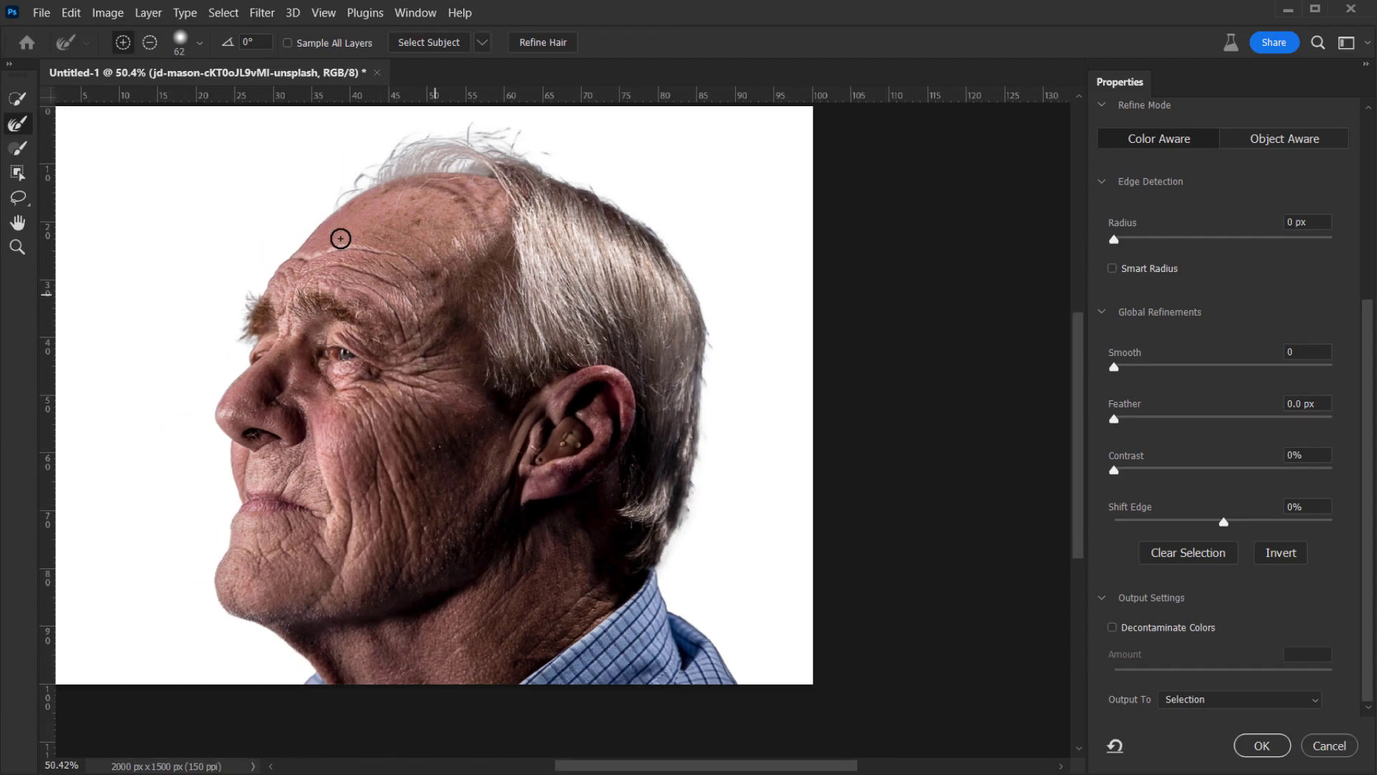
{"action": "left_click_drag", "start_coordinate": [351, 247], "coordinate": [384, 270]}
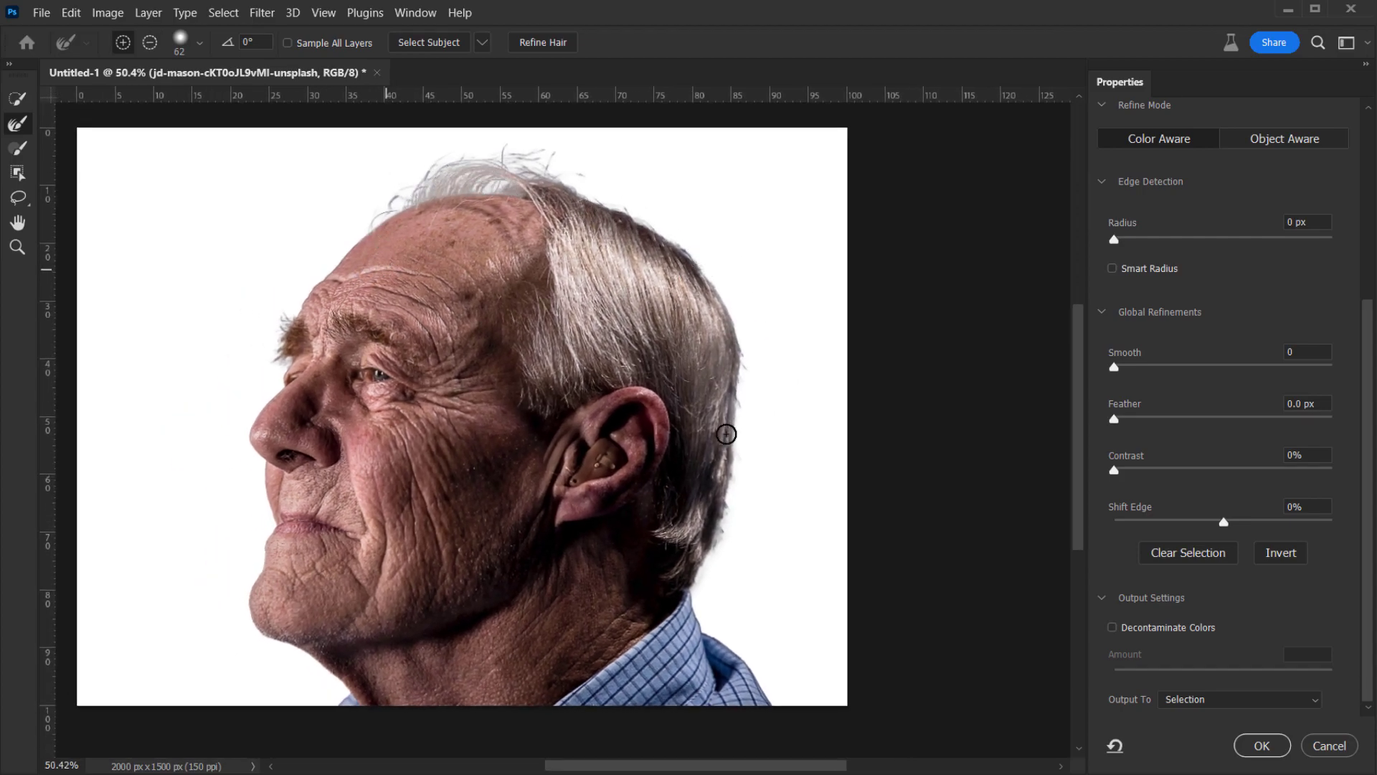
{"action": "mouse_move", "coordinate": [559, 369]}
{"action": "left_mouse_down"}
{"action": "mouse_move", "coordinate": [615, 322]}
{"action": "mouse_move", "coordinate": [631, 332]}
{"action": "mouse_move", "coordinate": [623, 366]}
{"action": "mouse_move", "coordinate": [591, 364]}
{"action": "left_mouse_up"}
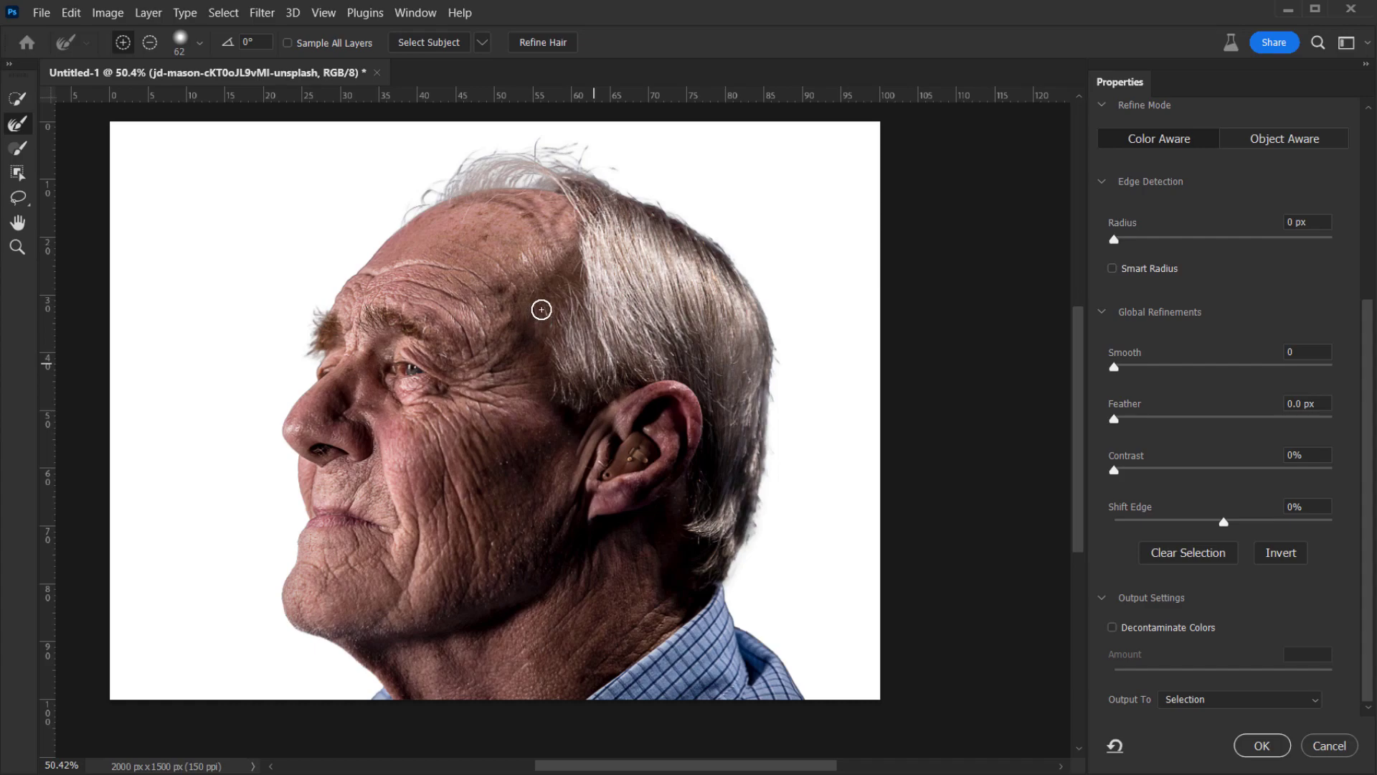
{"action": "left_click", "coordinate": [1113, 629]}
{"action": "left_click", "coordinate": [1326, 654]}
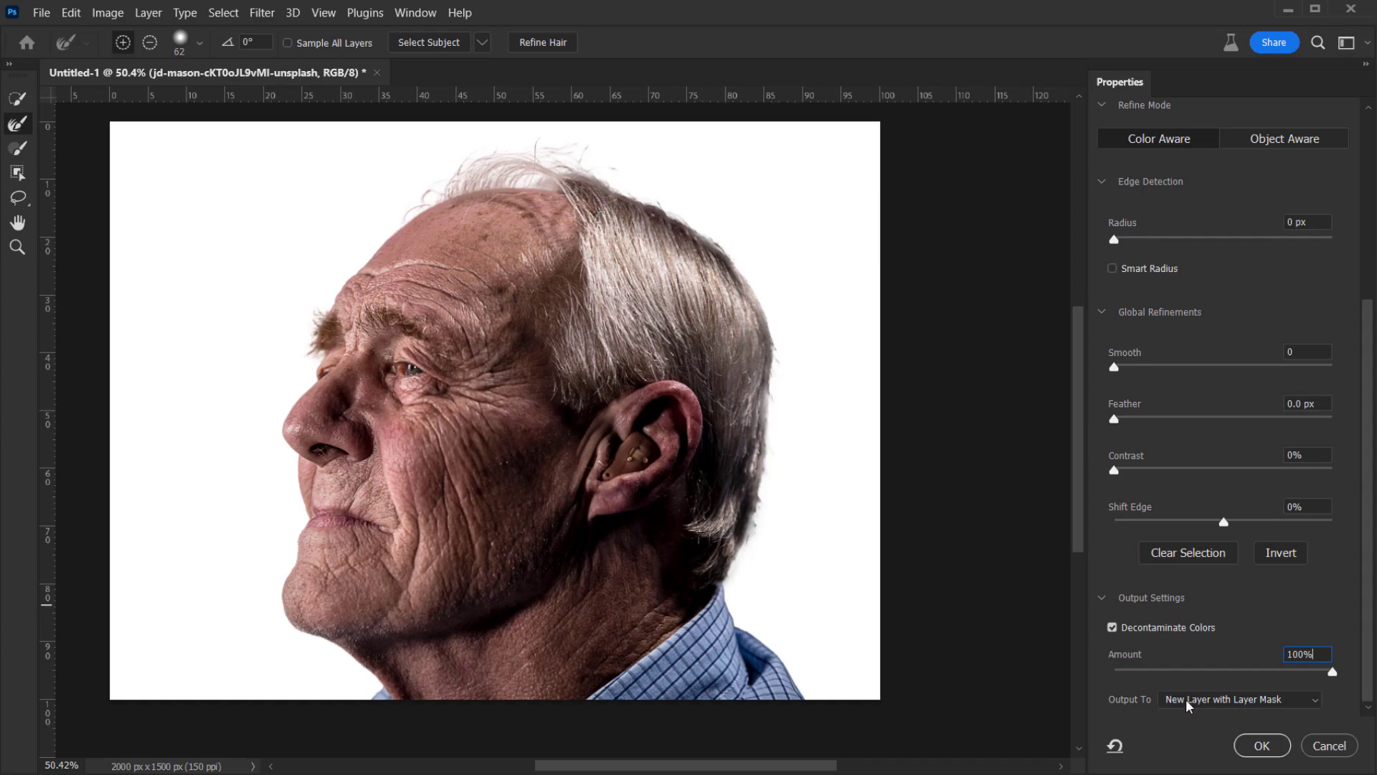
{"action": "left_click", "coordinate": [1260, 745]}
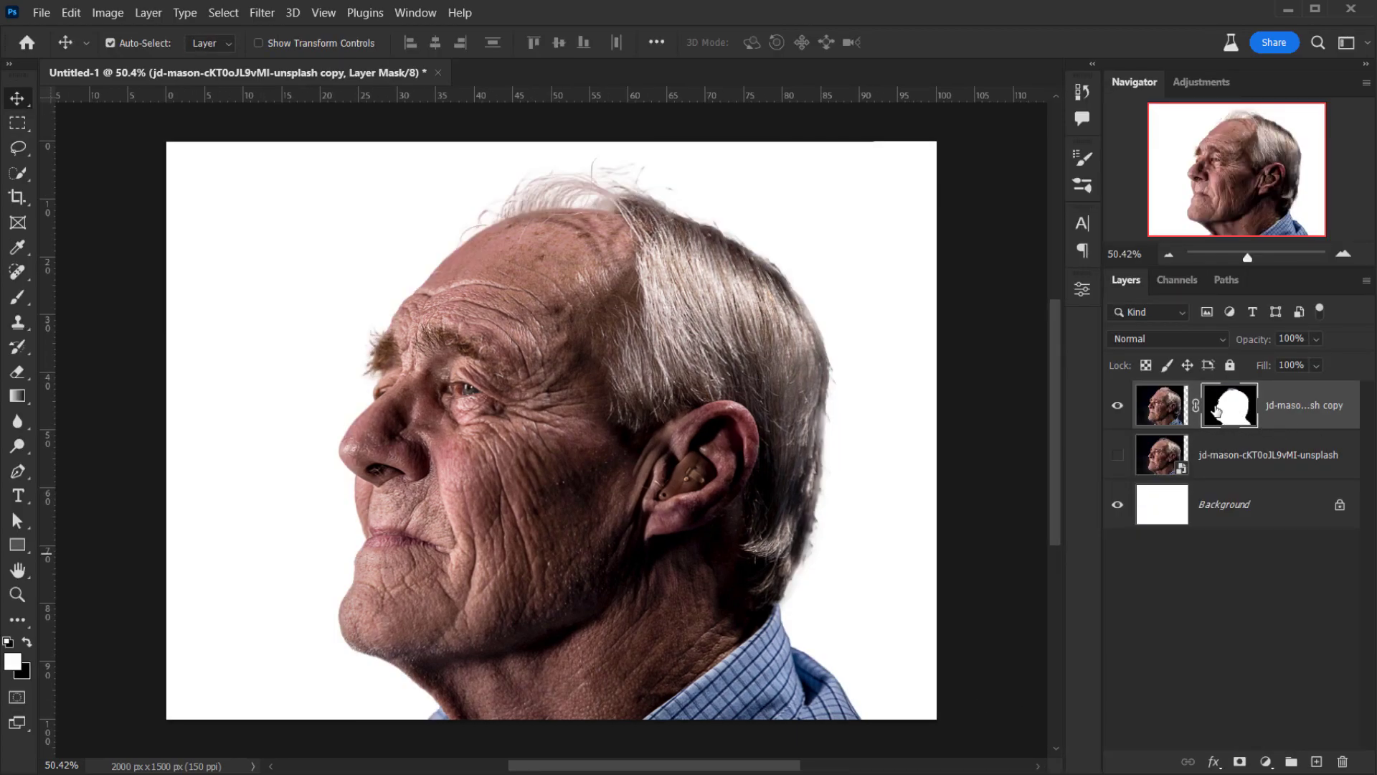
Delete the original hidden photo layer and add a black (000000) Solid Color fill layer beneath the cut-out portrait
{"action": "left_click_drag", "start_coordinate": [1291, 455], "coordinate": [1342, 758]}
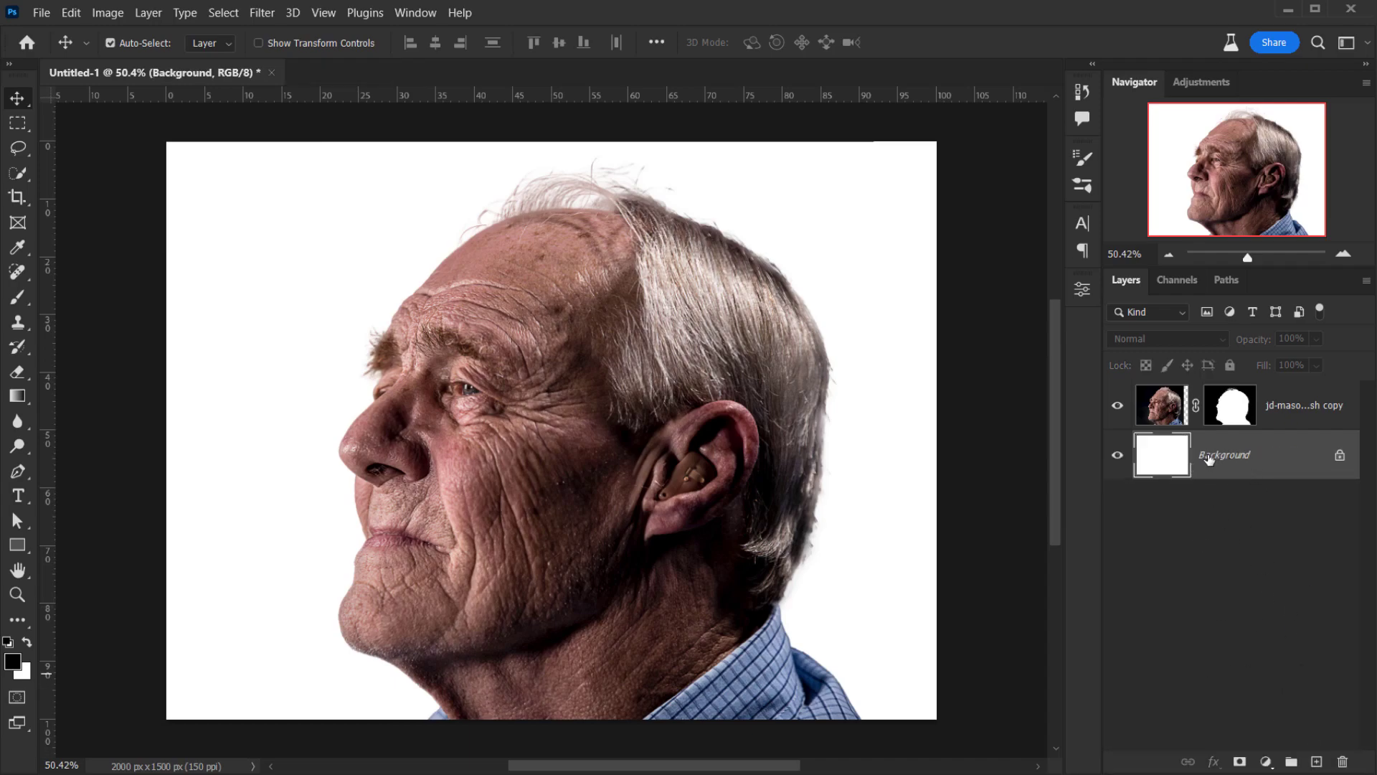
{"action": "left_click", "coordinate": [1267, 762]}
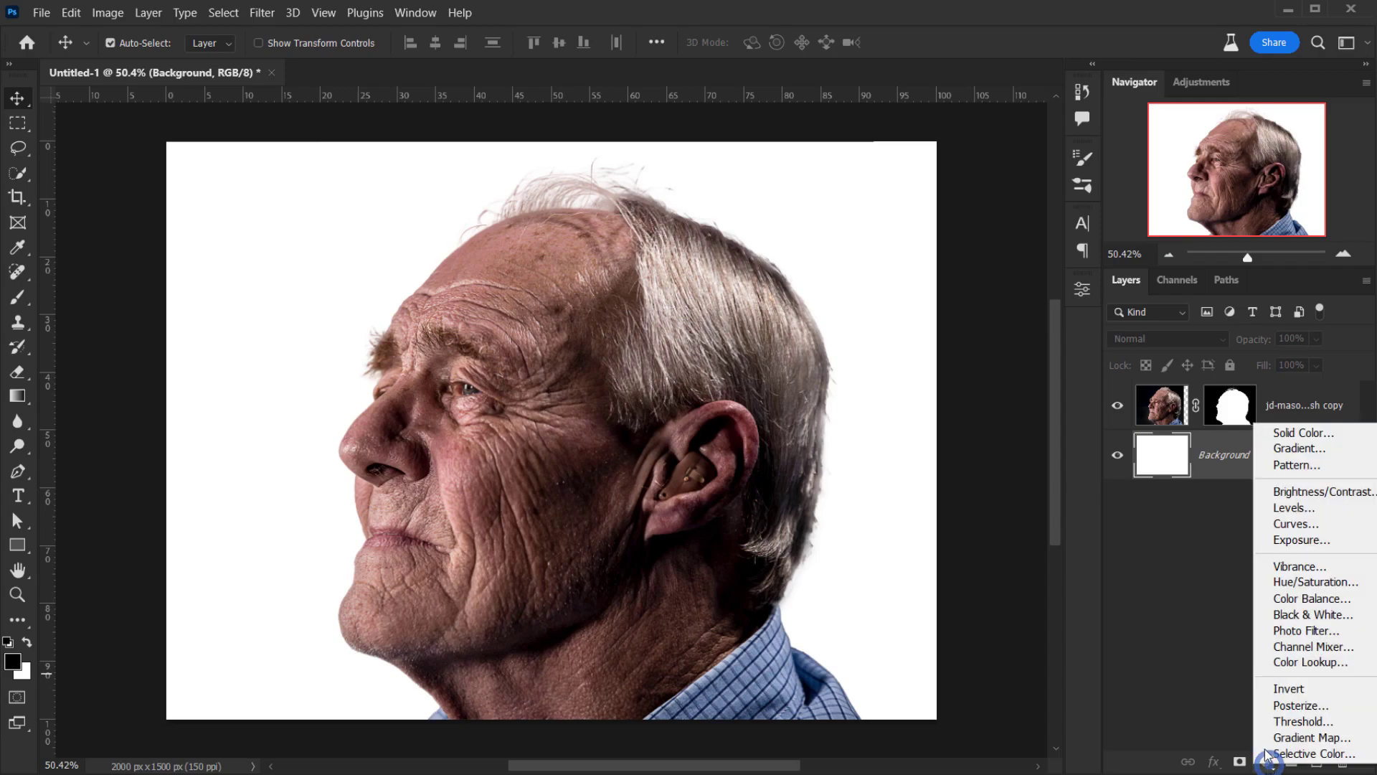
{"action": "left_click", "coordinate": [1268, 433]}
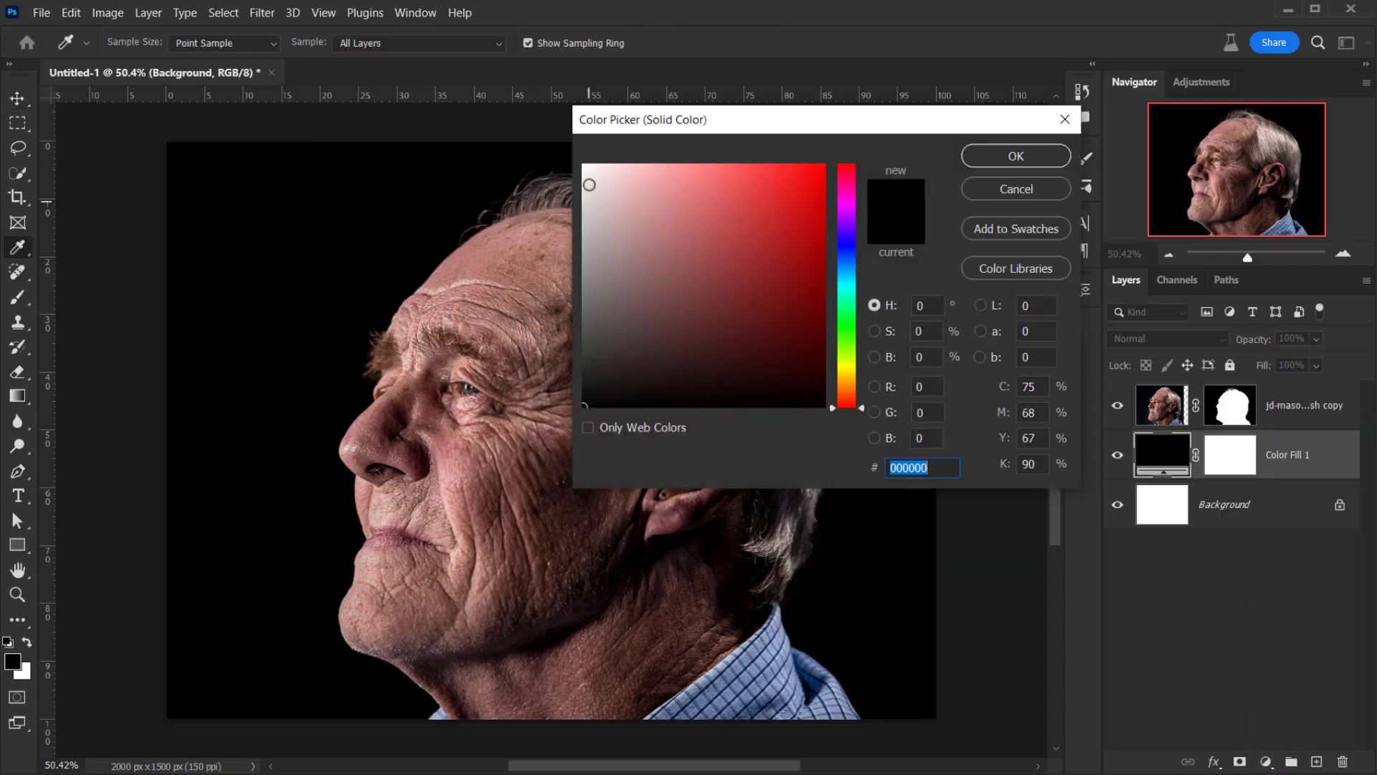
{"action": "left_click", "coordinate": [1014, 158]}
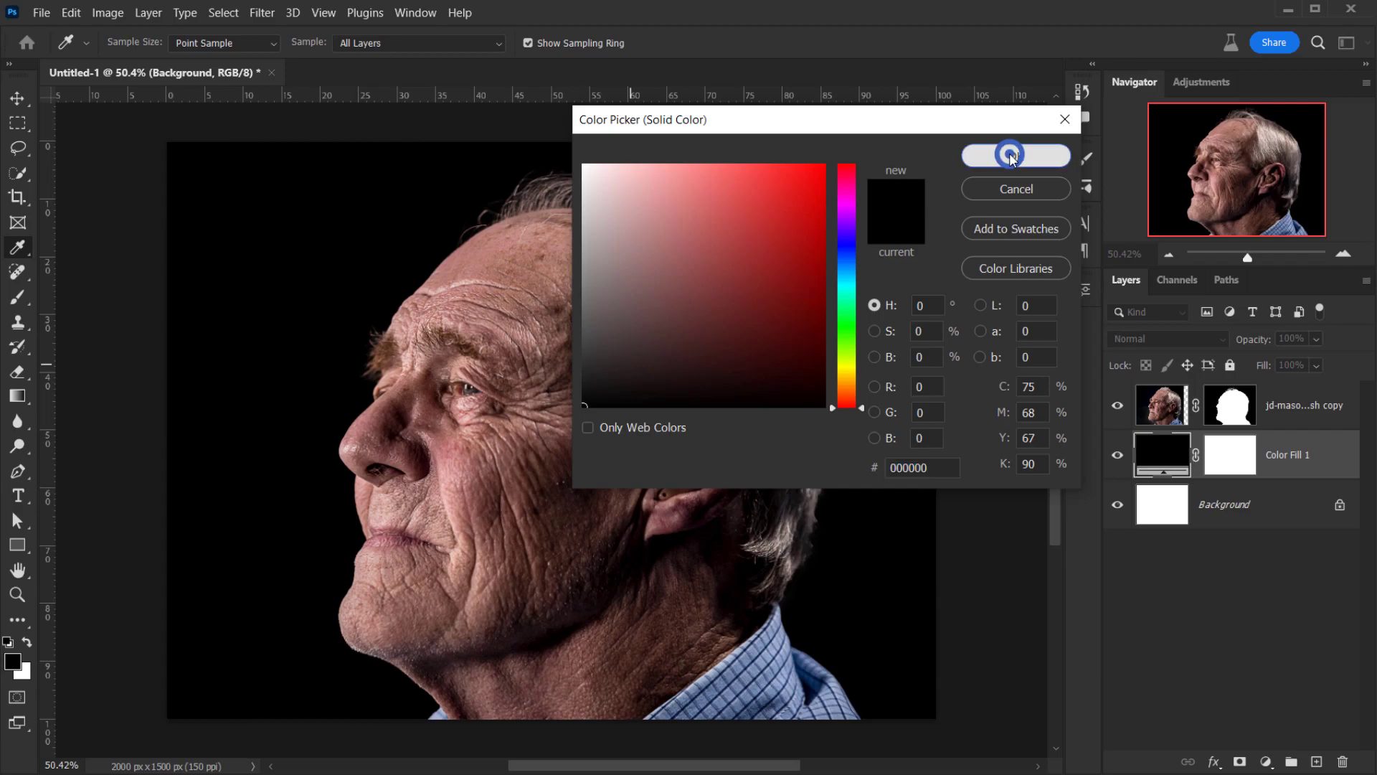
Delete the white Background layer and remove the layer mask from the black fill layer
{"action": "left_click", "coordinate": [1233, 510]}
{"action": "left_click_drag", "start_coordinate": [1233, 509], "coordinate": [1343, 760]}
{"action": "left_click_drag", "start_coordinate": [1231, 454], "coordinate": [1342, 761]}
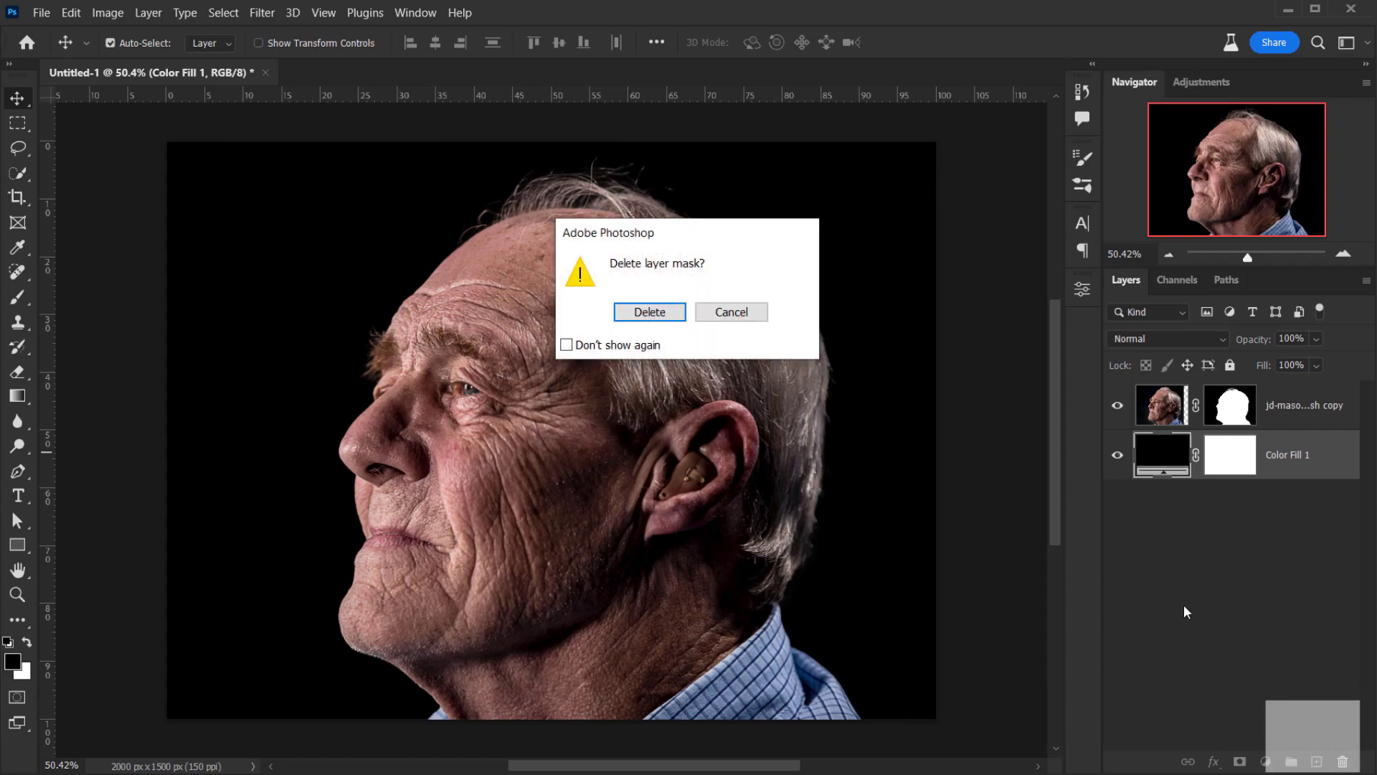
{"action": "left_click", "coordinate": [667, 316]}
Rename the black fill layer as BG
{"action": "double_click", "coordinate": [1229, 453]}
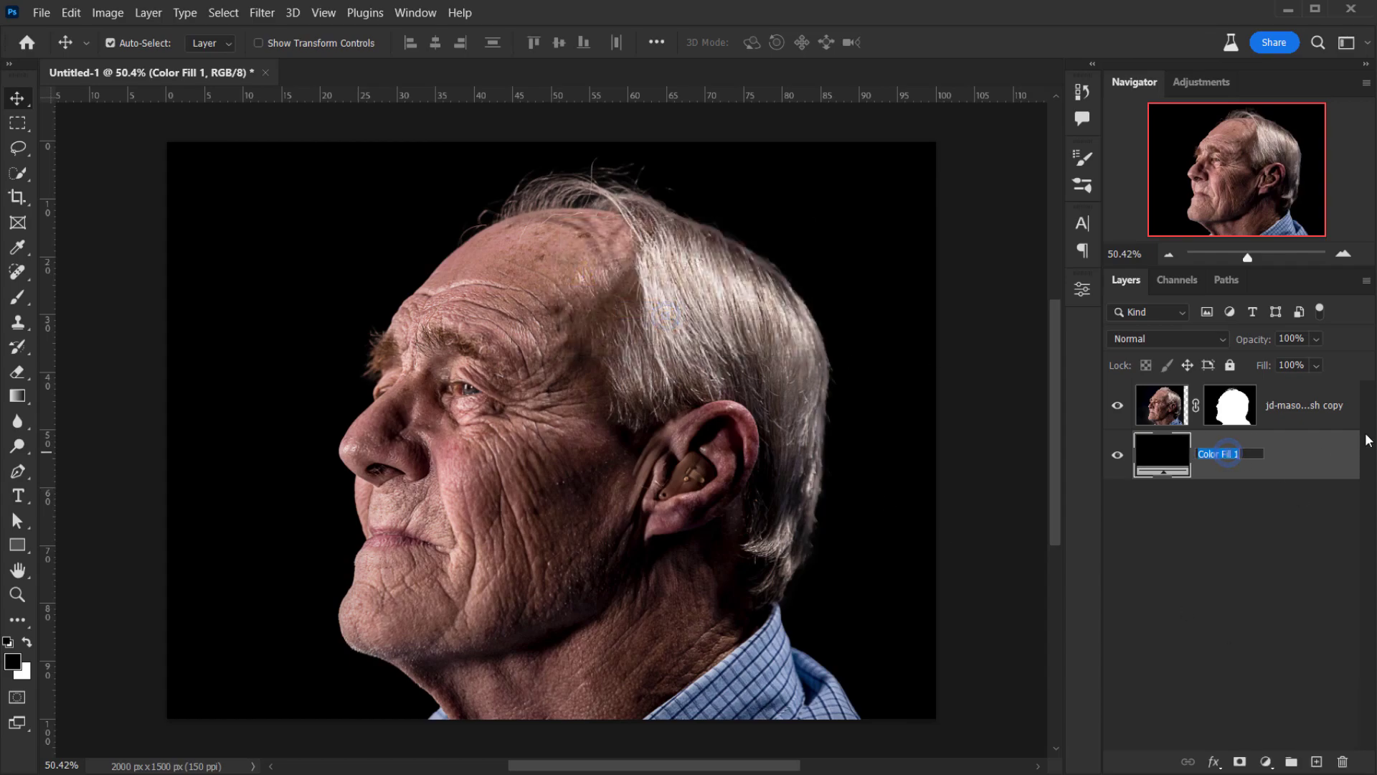
{"action": "type", "text": "BG"}
{"action": "key", "text": "Return"}
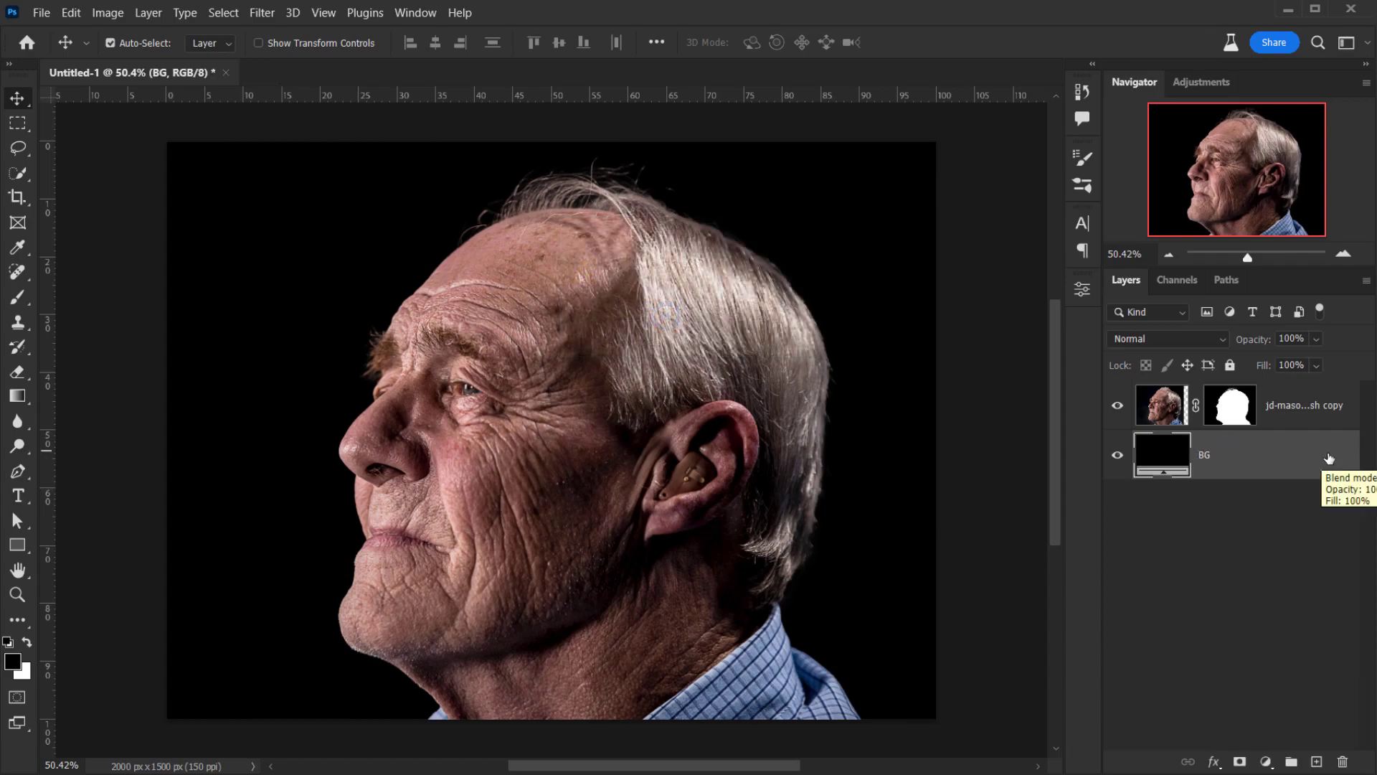
Add a Hue/Saturation adjustment above the cut-out portrait, set Saturation to -100 and clip it to the portrait layer
{"action": "left_click", "coordinate": [1319, 404]}
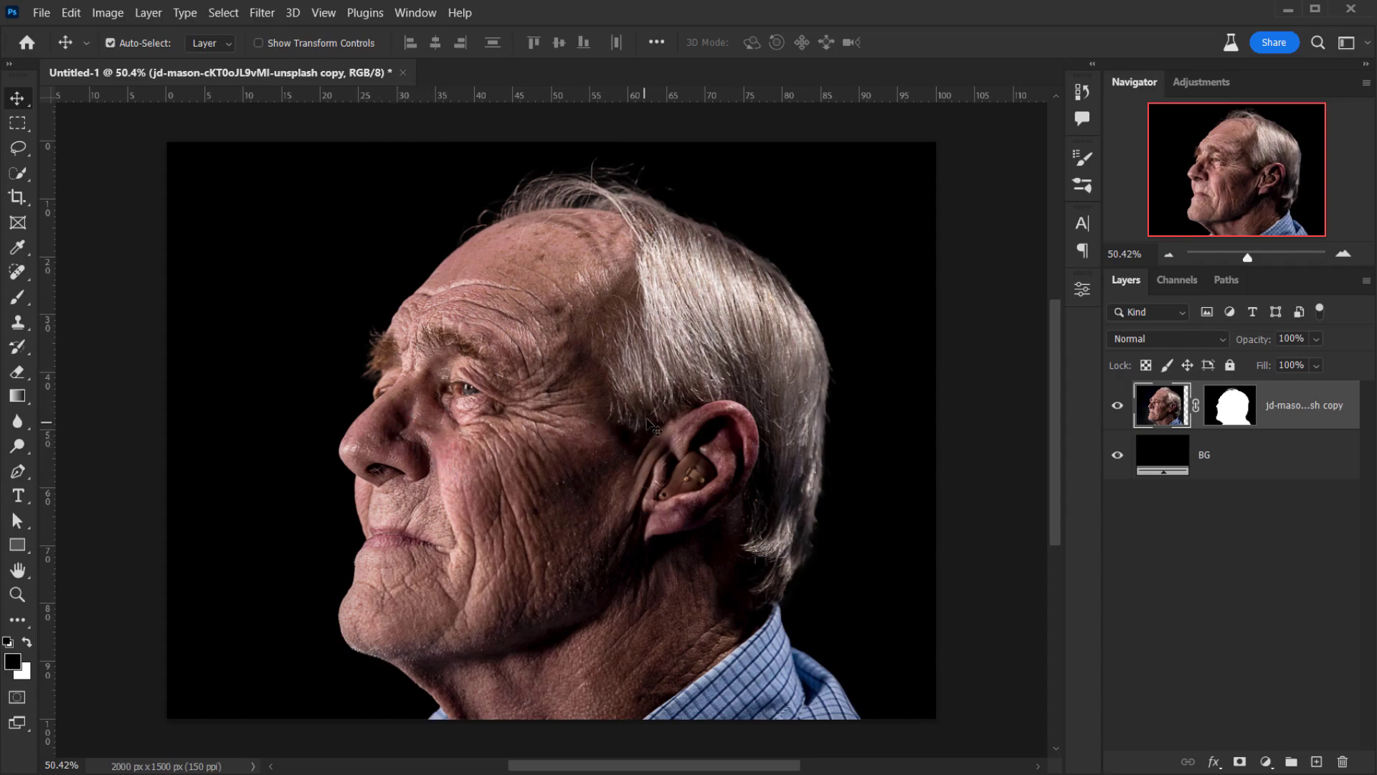
{"action": "left_click", "coordinate": [1313, 412]}
{"action": "left_click", "coordinate": [1266, 764]}
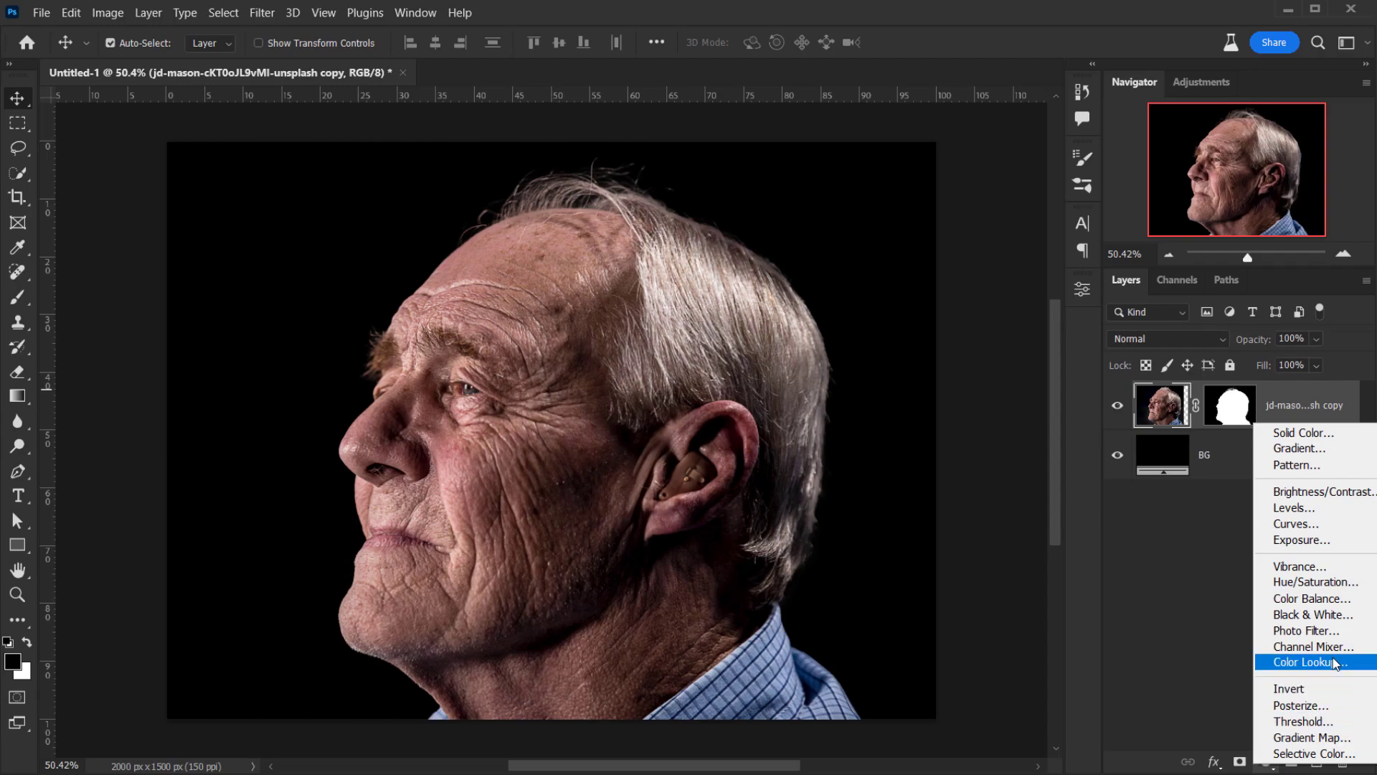
{"action": "left_click", "coordinate": [1319, 586]}
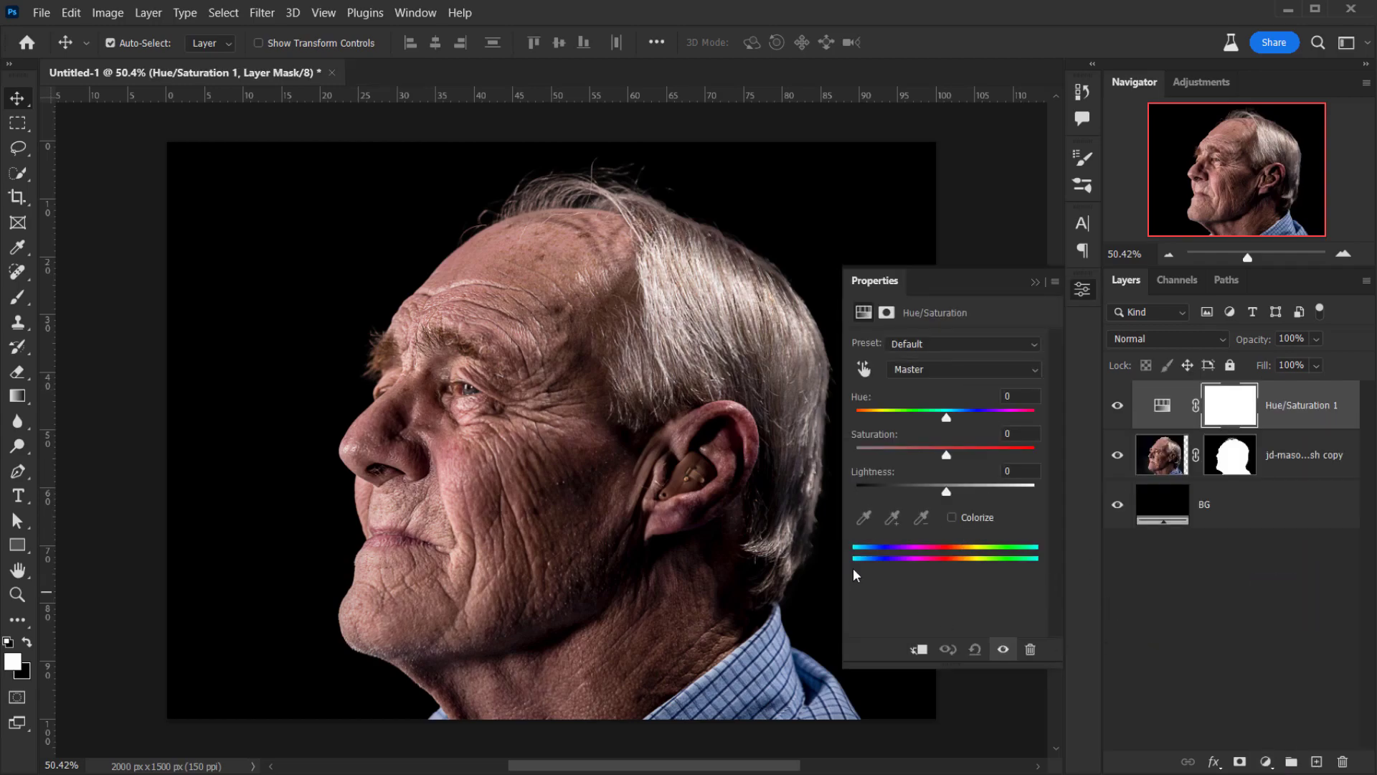
{"action": "left_click_drag", "start_coordinate": [946, 455], "coordinate": [833, 455]}
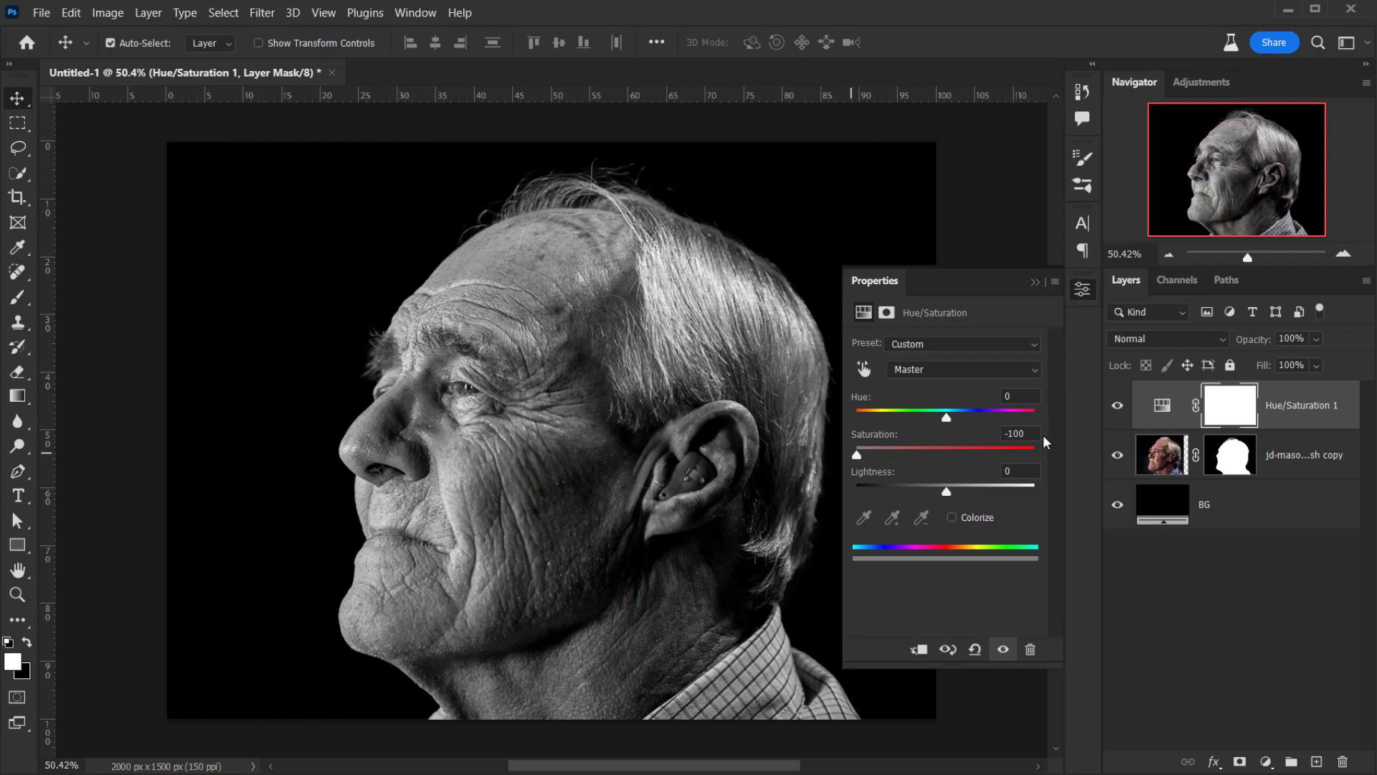
{"action": "left_click", "coordinate": [916, 649]}
Apply a Gaussian Blur with a 10-pixel radius to the cut-out portrait layer
{"action": "left_click", "coordinate": [1219, 457]}
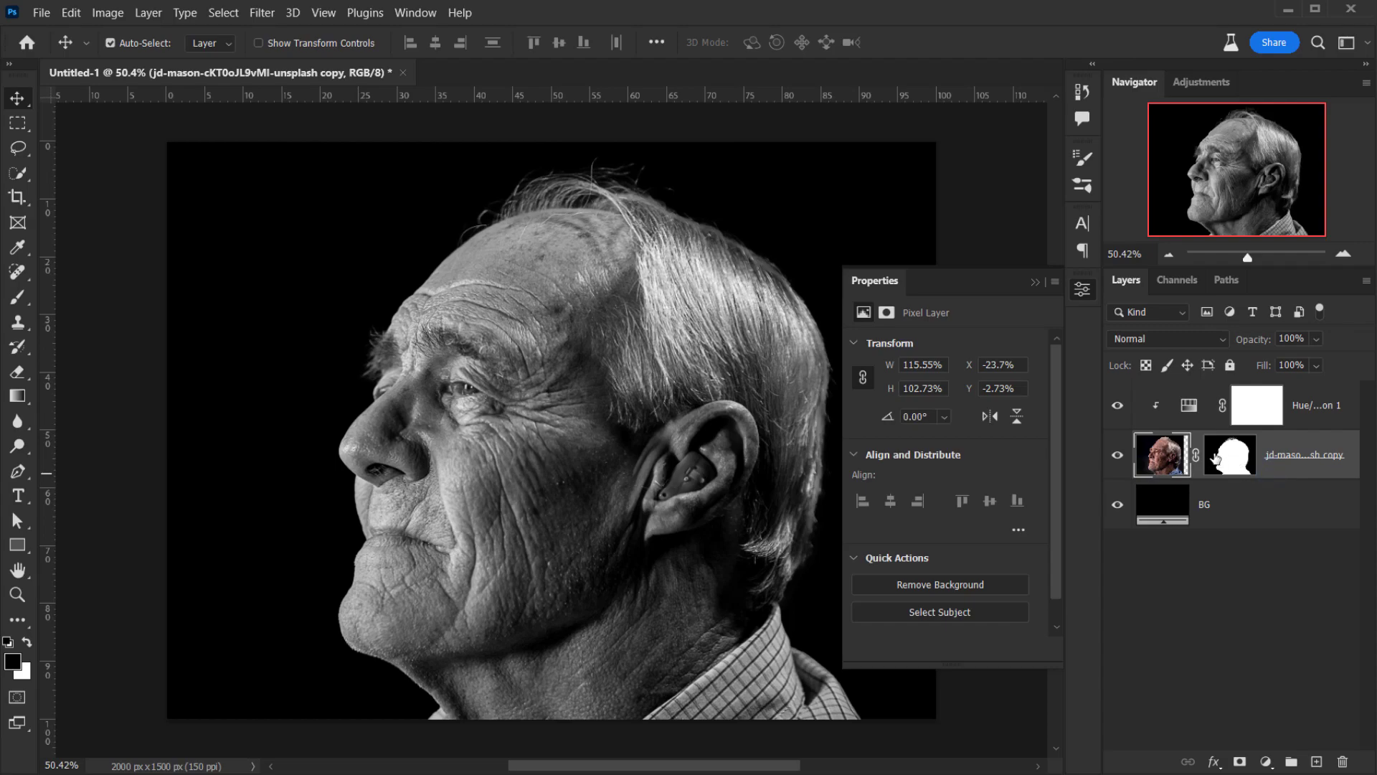
{"action": "left_click", "coordinate": [1306, 405]}
{"action": "left_click", "coordinate": [1034, 282]}
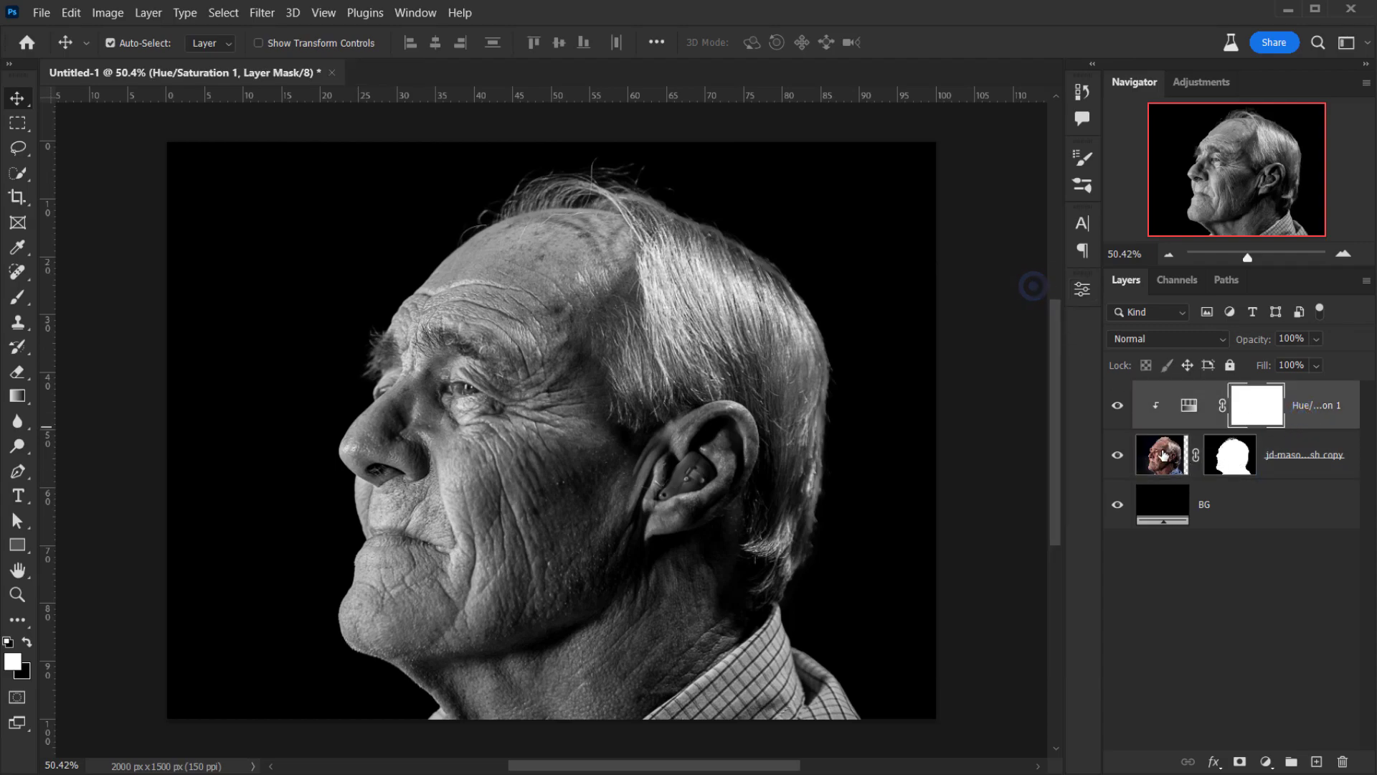
{"action": "left_click", "coordinate": [1157, 457]}
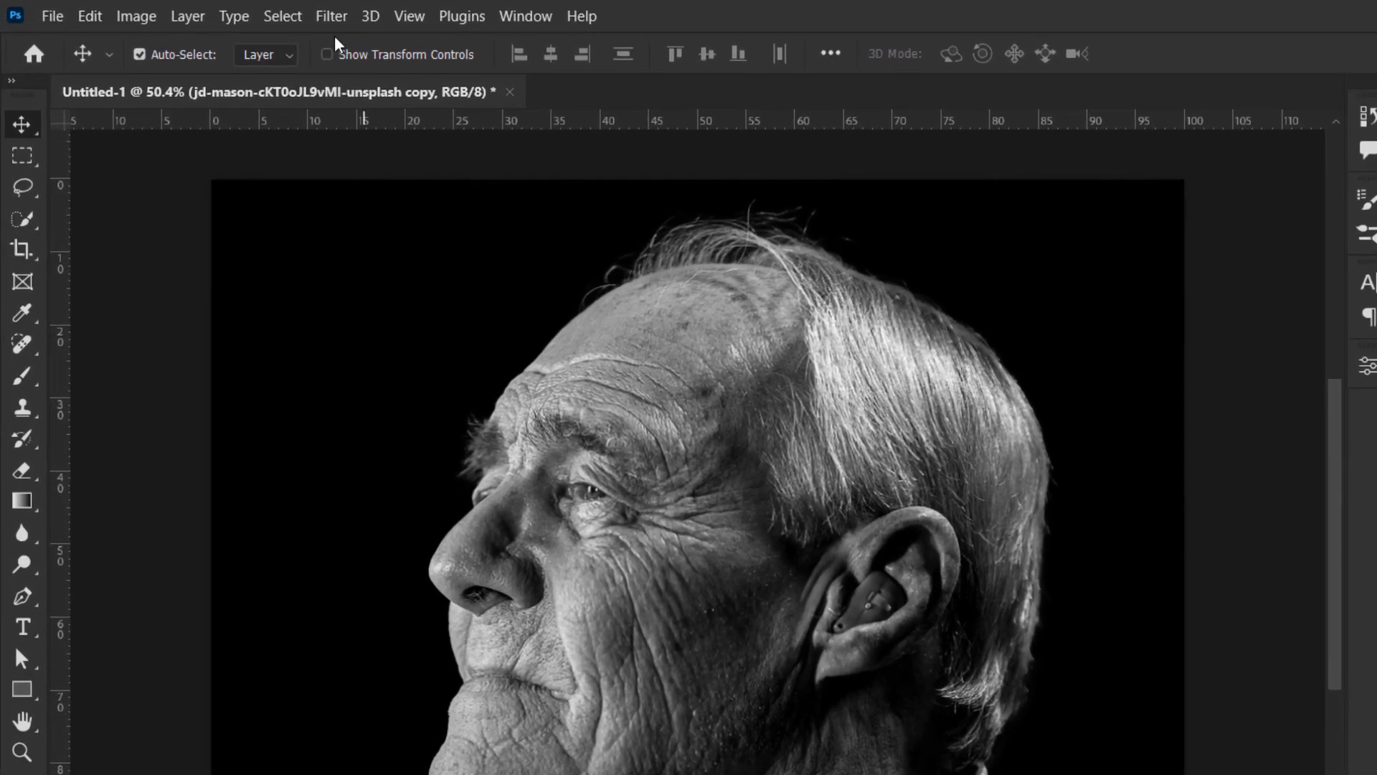
{"action": "left_click", "coordinate": [262, 13]}
{"action": "mouse_move", "coordinate": [424, 316]}
{"action": "left_click", "coordinate": [727, 410]}
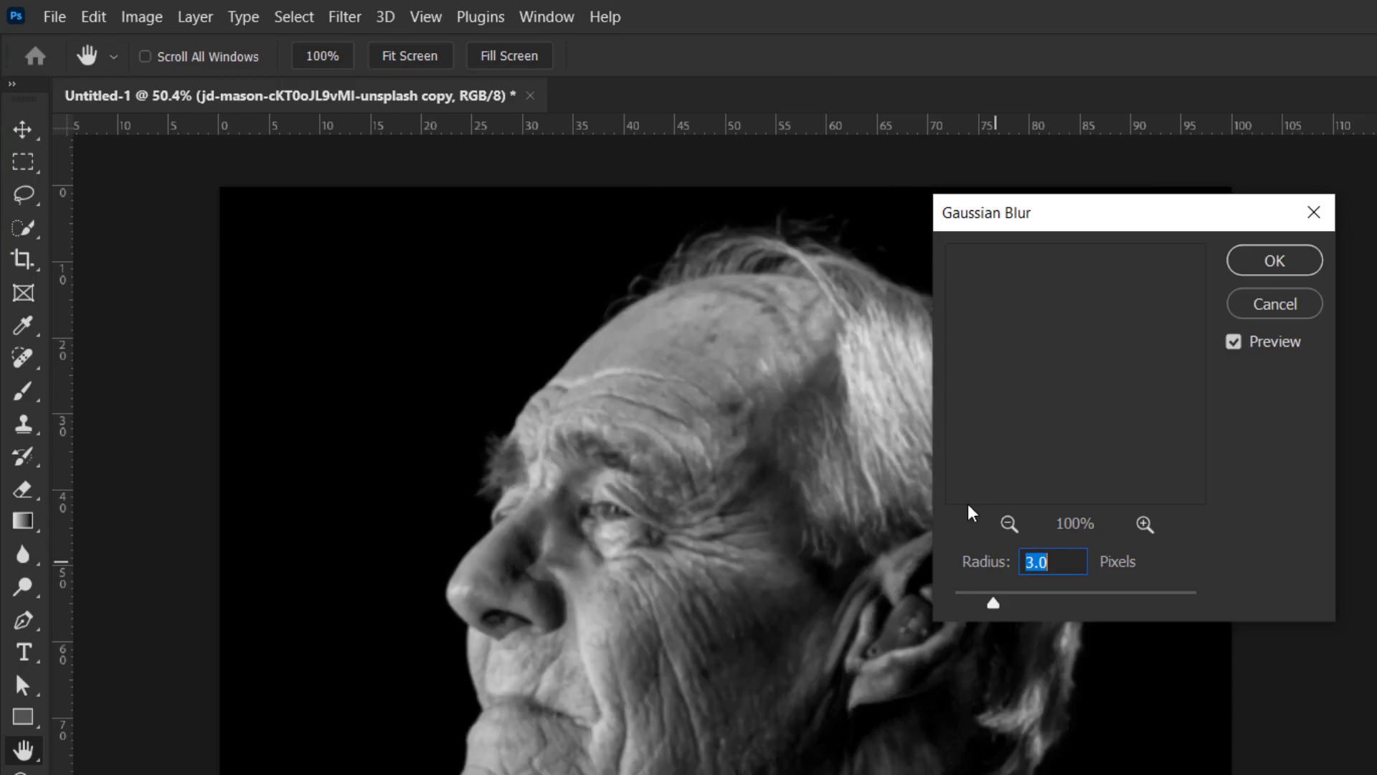
{"action": "left_click", "coordinate": [1061, 215]}
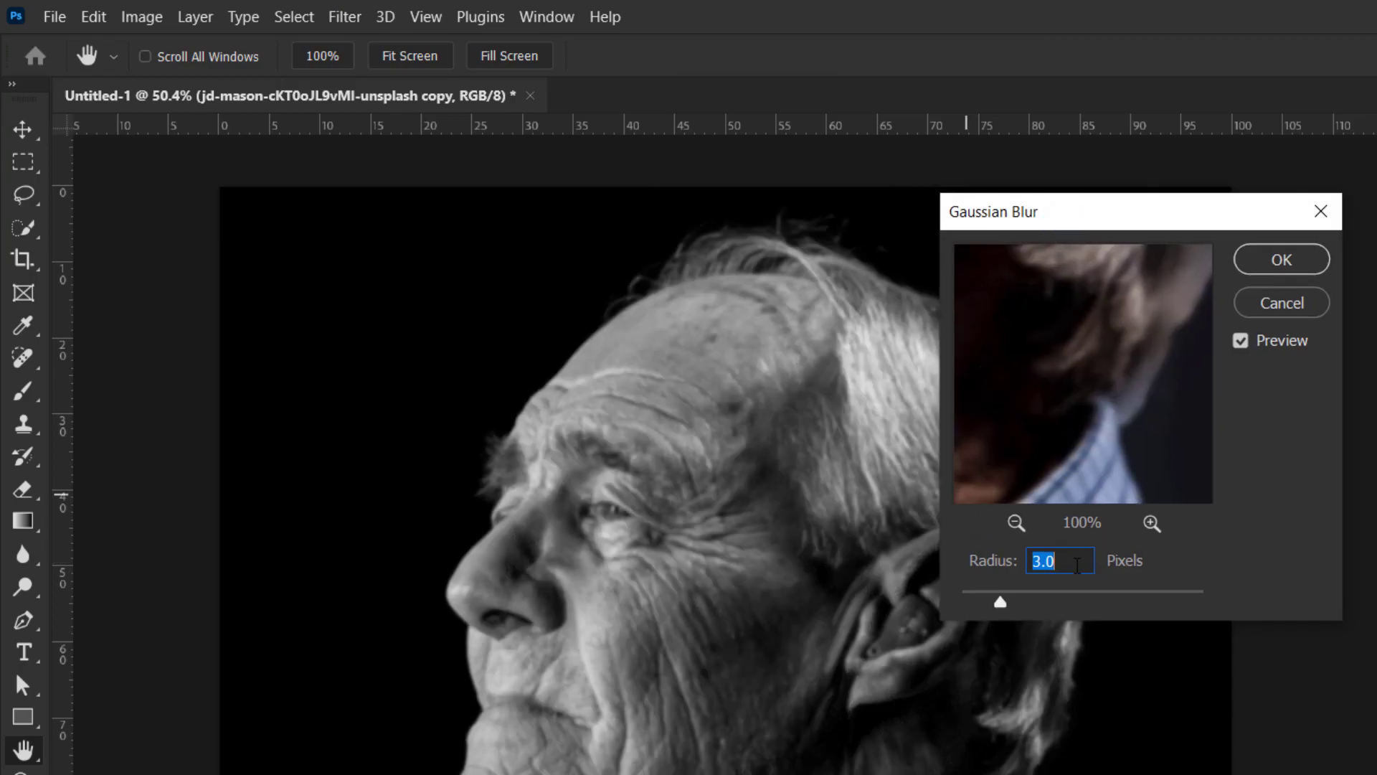
{"action": "type", "text": "10"}
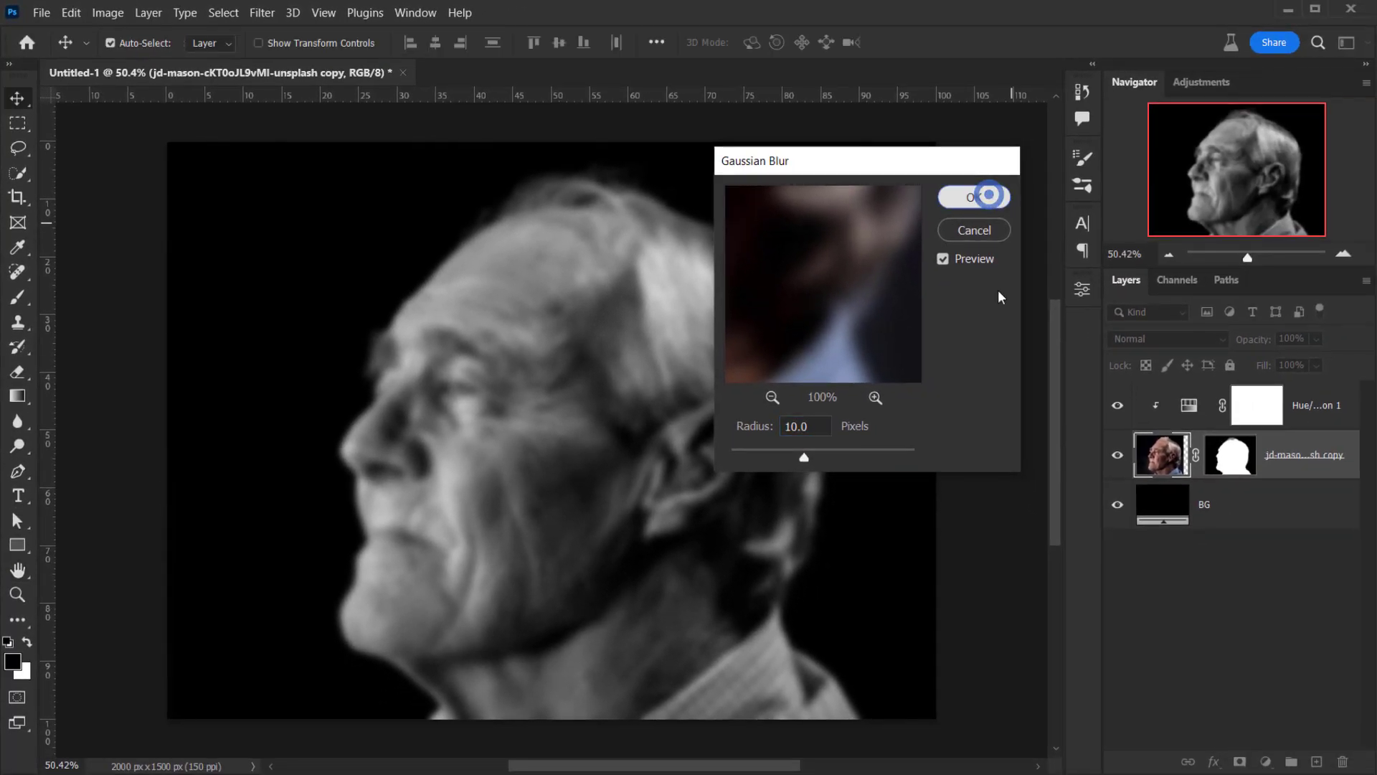
{"action": "left_click", "coordinate": [1282, 258]}
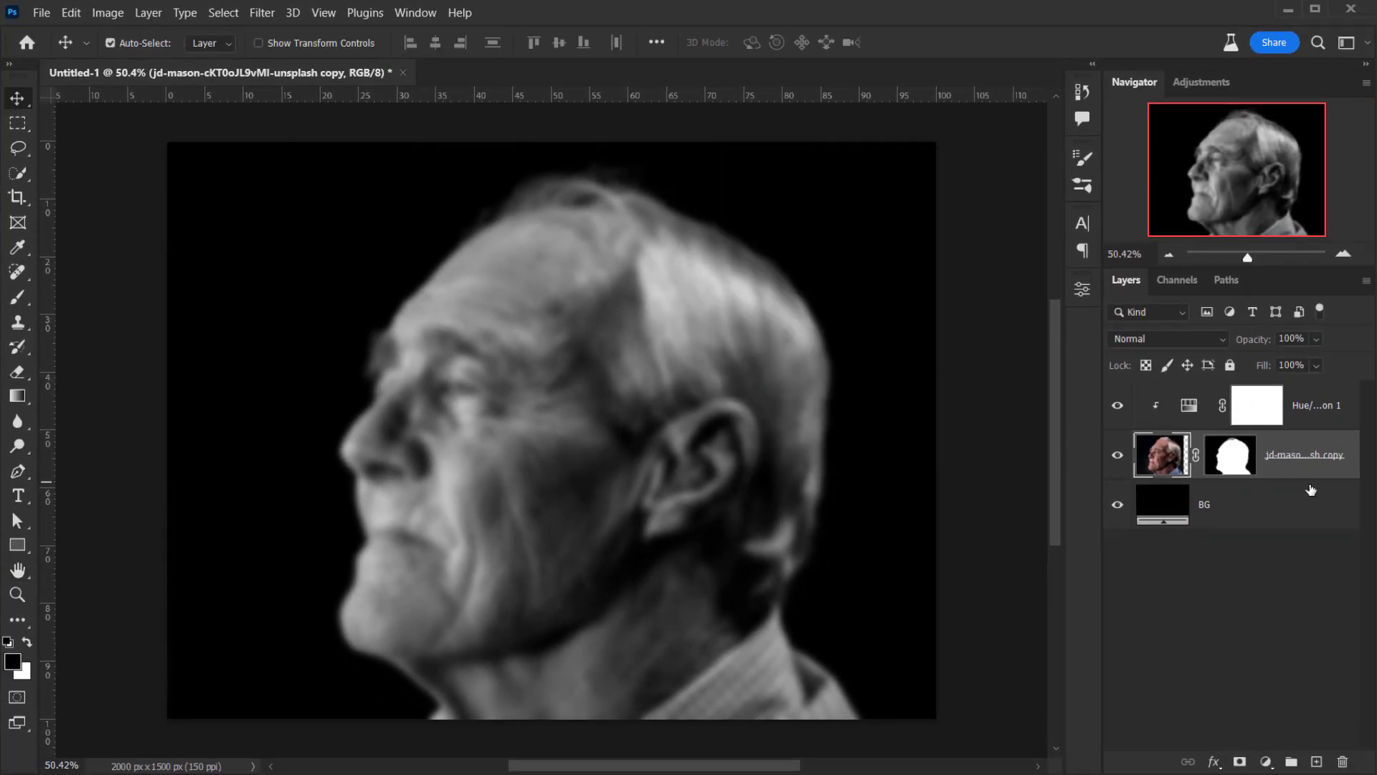
Save a copy of the blurred document as MAP.psd in the Text Poster folder with Maximize Compatibility on
{"action": "left_click", "coordinate": [41, 12]}
{"action": "left_click", "coordinate": [135, 249]}
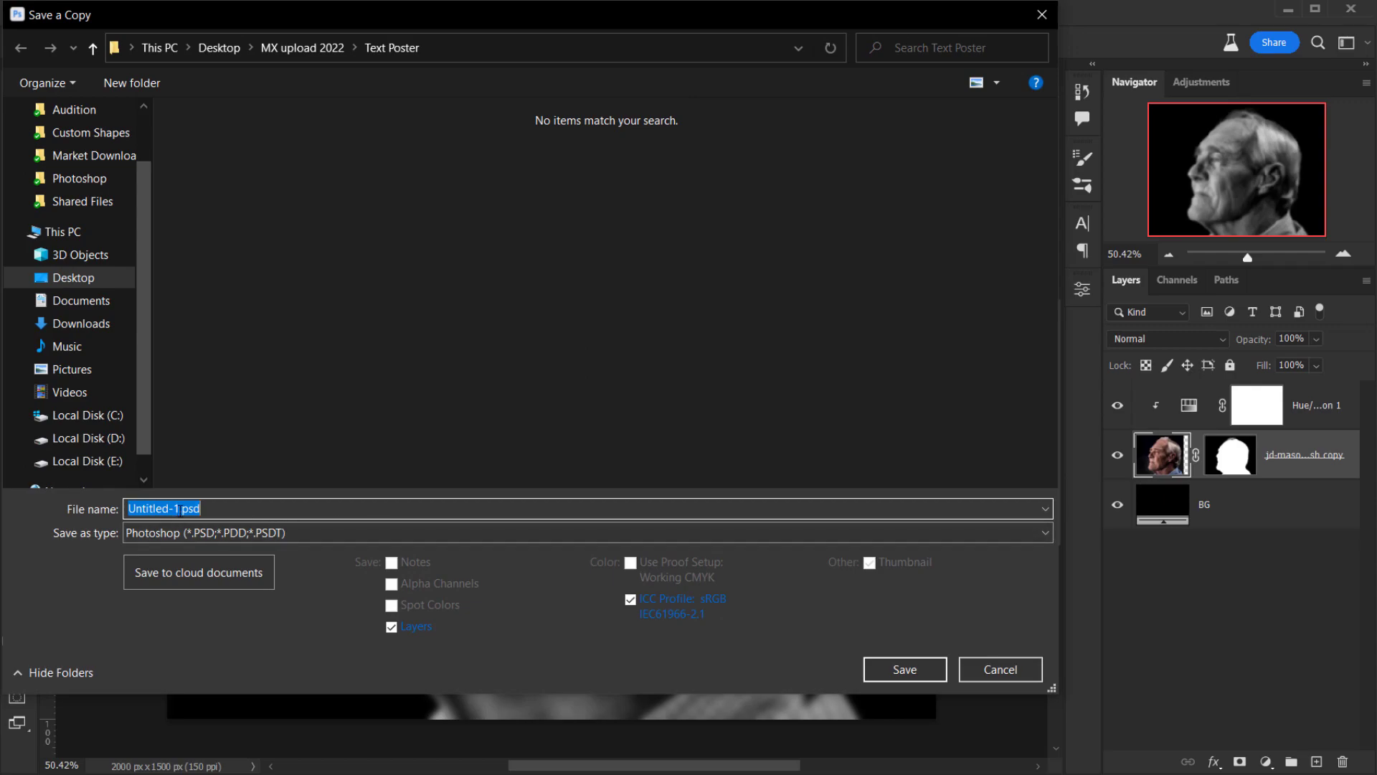
{"action": "double_click", "coordinate": [178, 508]}
{"action": "type", "text": "P"}
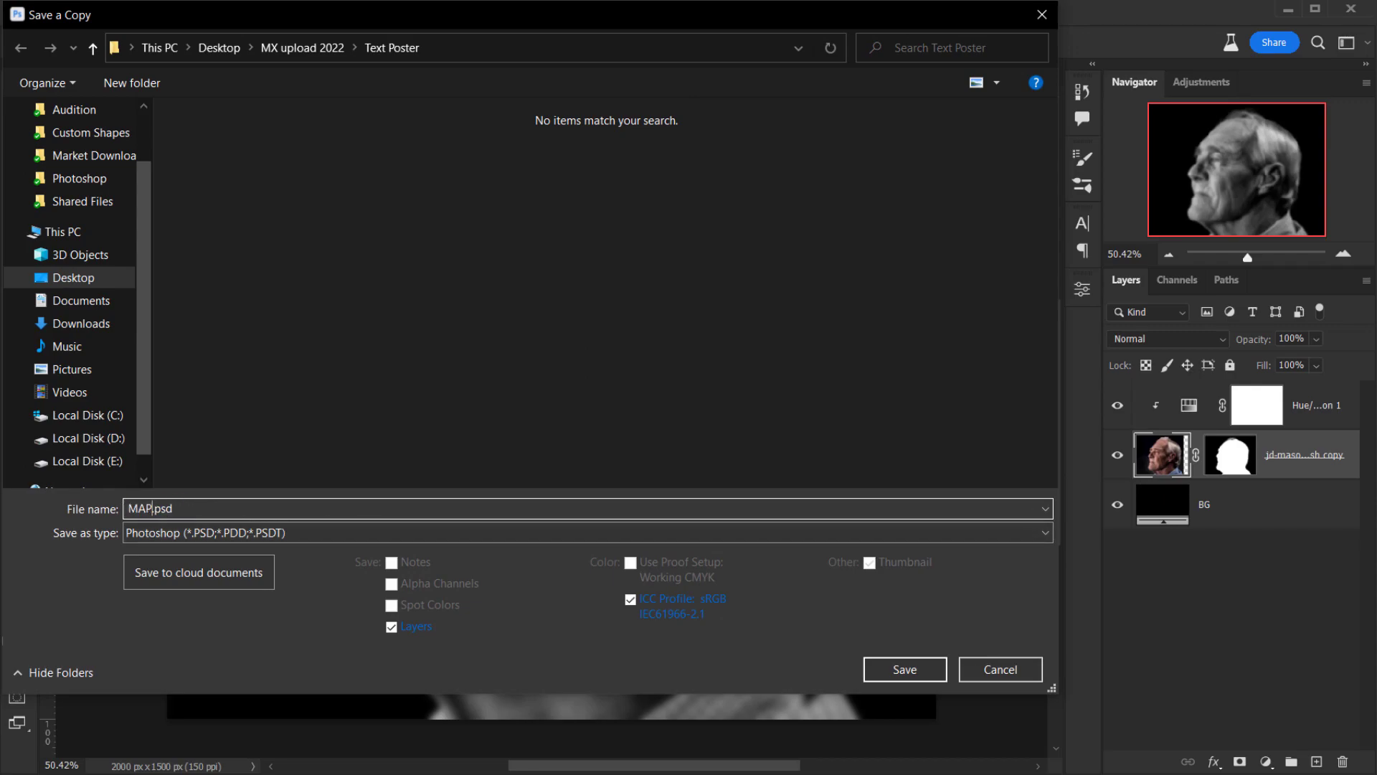
{"action": "left_click", "coordinate": [907, 665]}
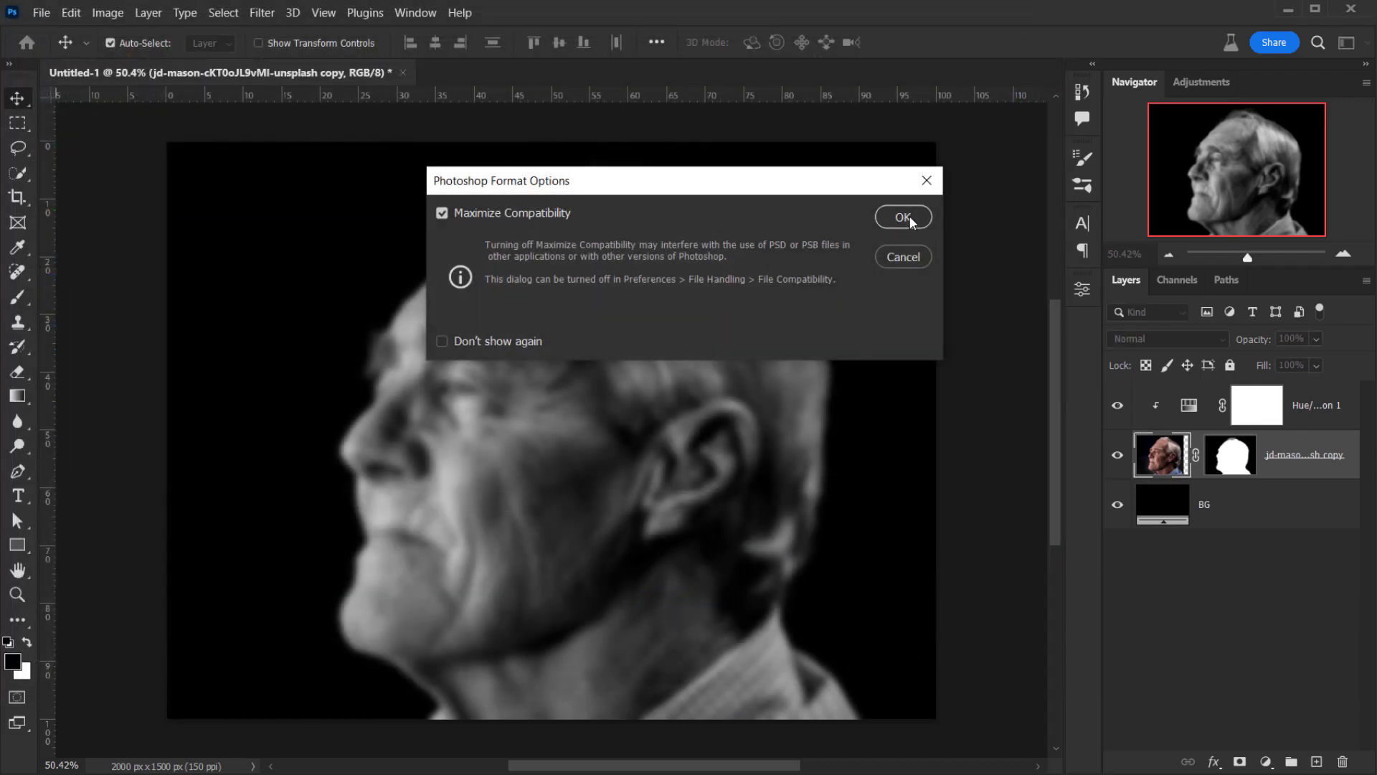
{"action": "left_click", "coordinate": [898, 218]}
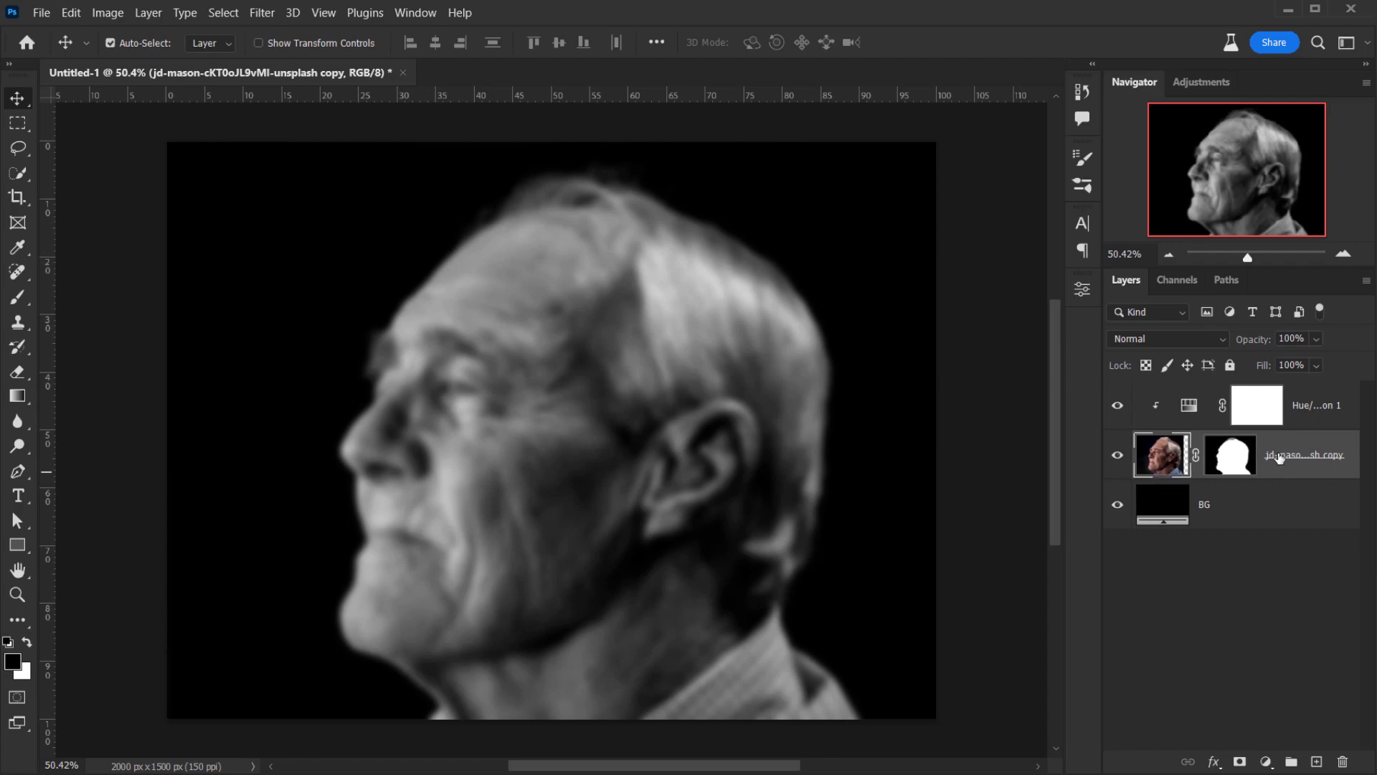
Undo the Gaussian Blur on the portrait layer
{"action": "key", "text": "ctrl+z"}
{"action": "key", "text": "ctrl+z"}
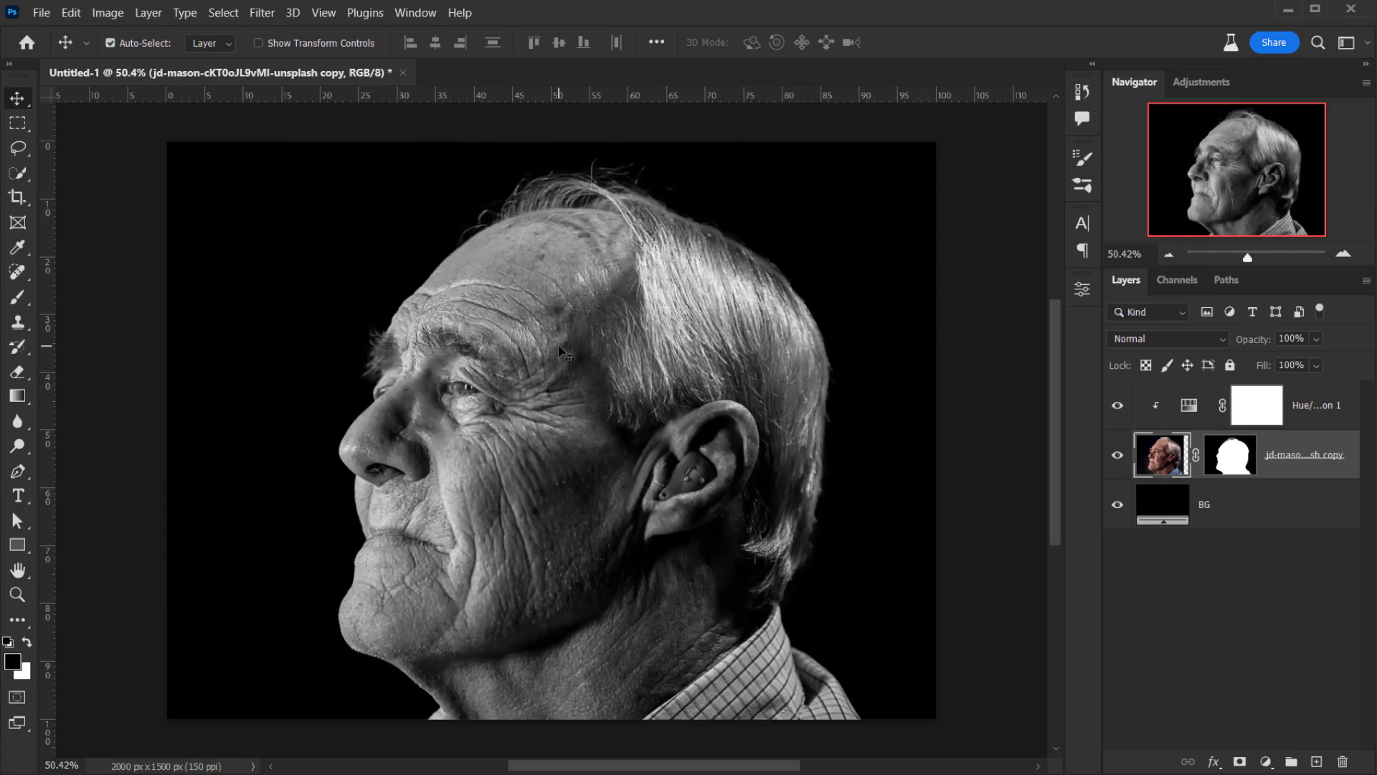
{"action": "scroll", "coordinate": [412, 410], "scroll_direction": "up", "scroll_amount": 2}
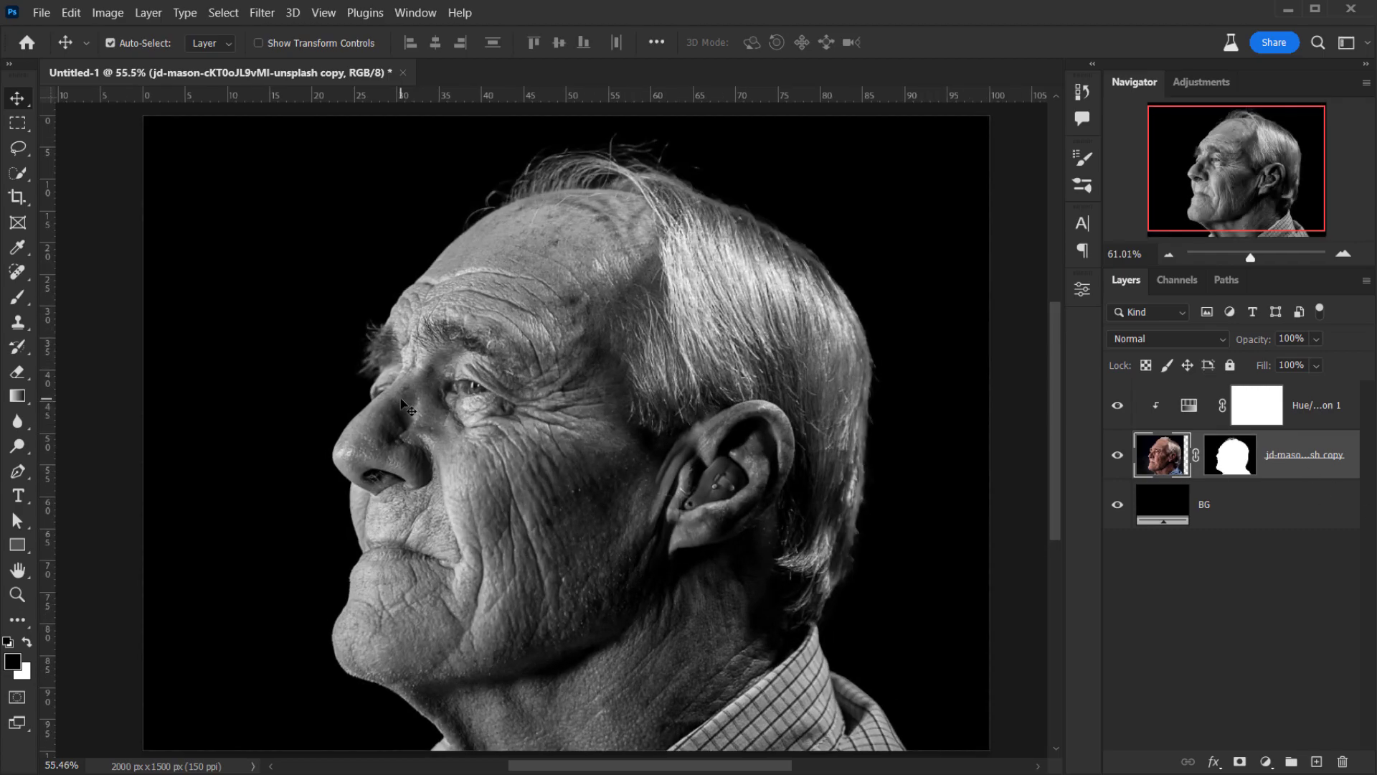
{"action": "left_click_drag", "start_coordinate": [730, 239], "coordinate": [635, 287]}
{"action": "scroll", "coordinate": [497, 443], "scroll_direction": "down", "scroll_amount": 3}
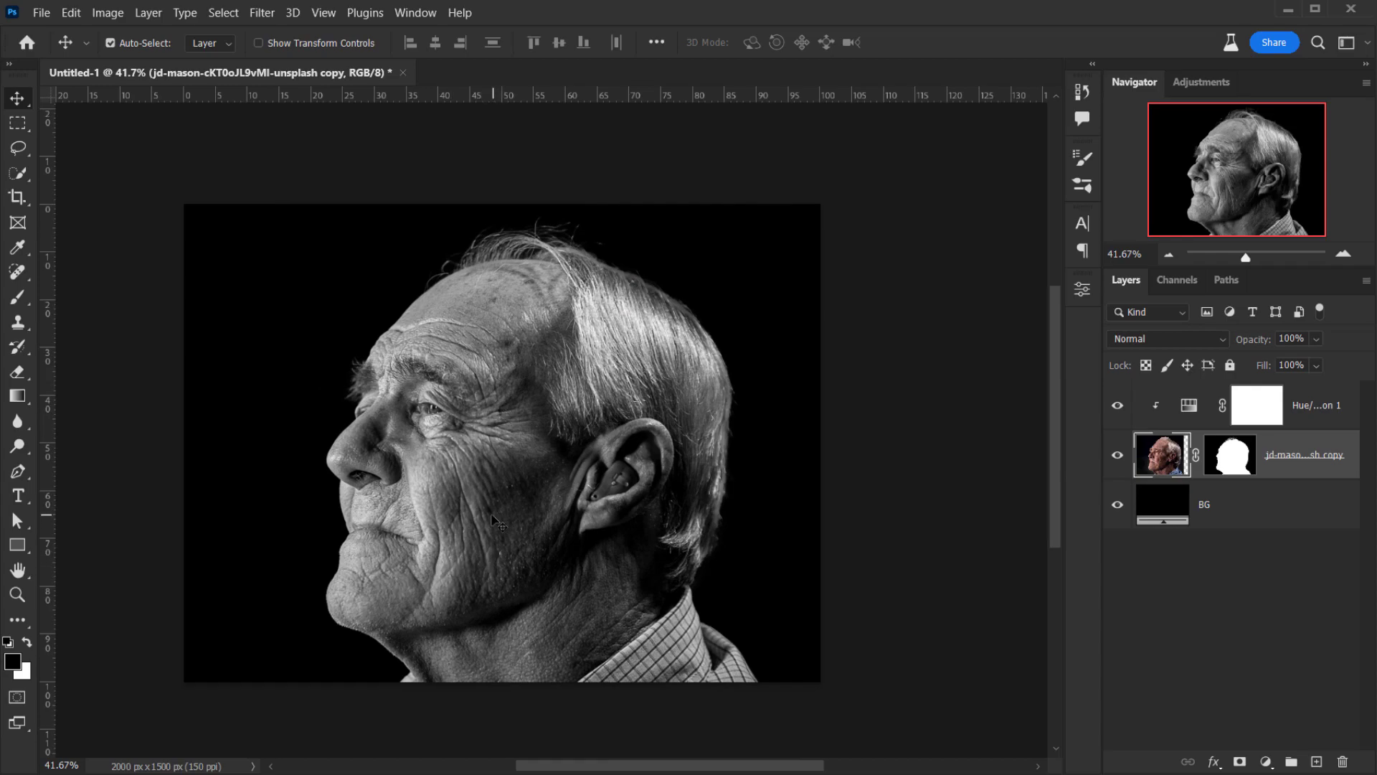
{"action": "scroll", "coordinate": [425, 510], "scroll_direction": "up", "scroll_amount": 2}
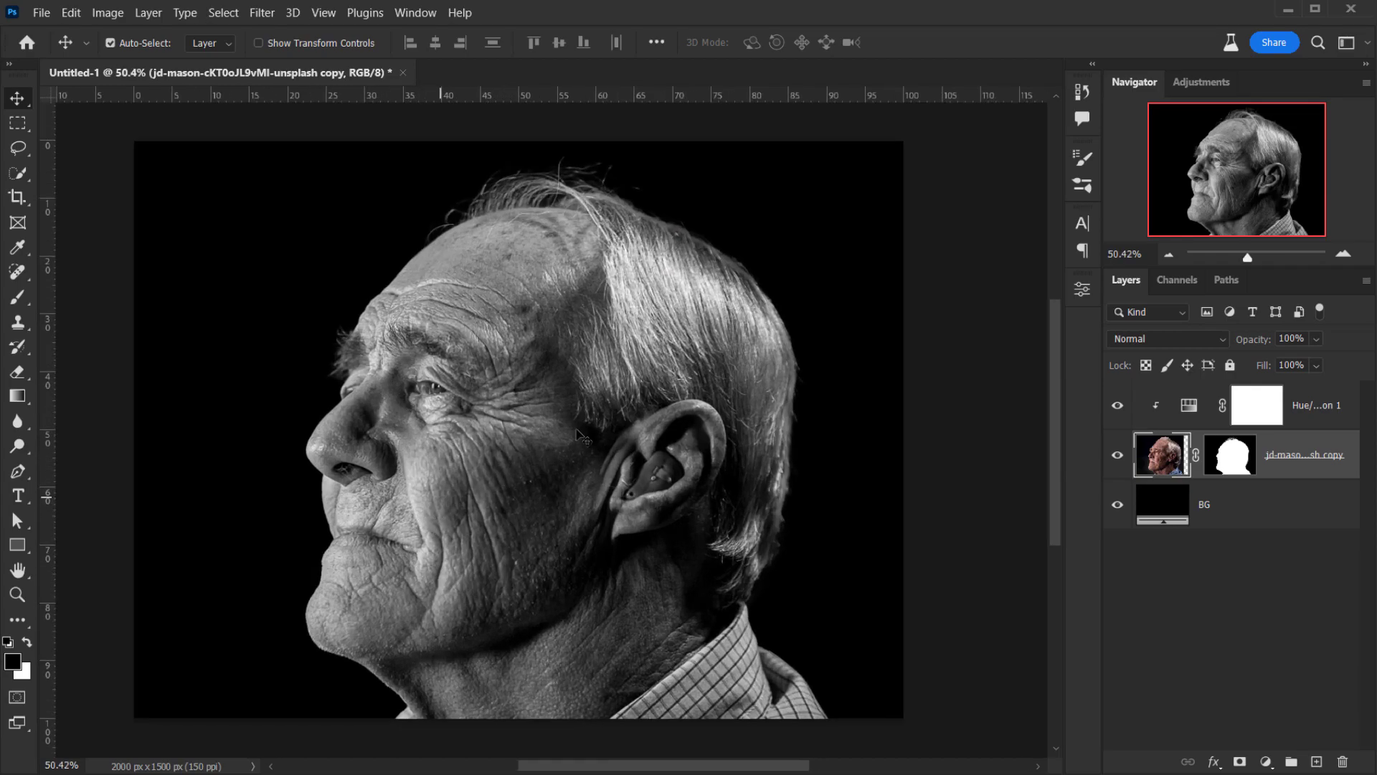
{"action": "left_click_drag", "start_coordinate": [603, 360], "coordinate": [592, 377]}
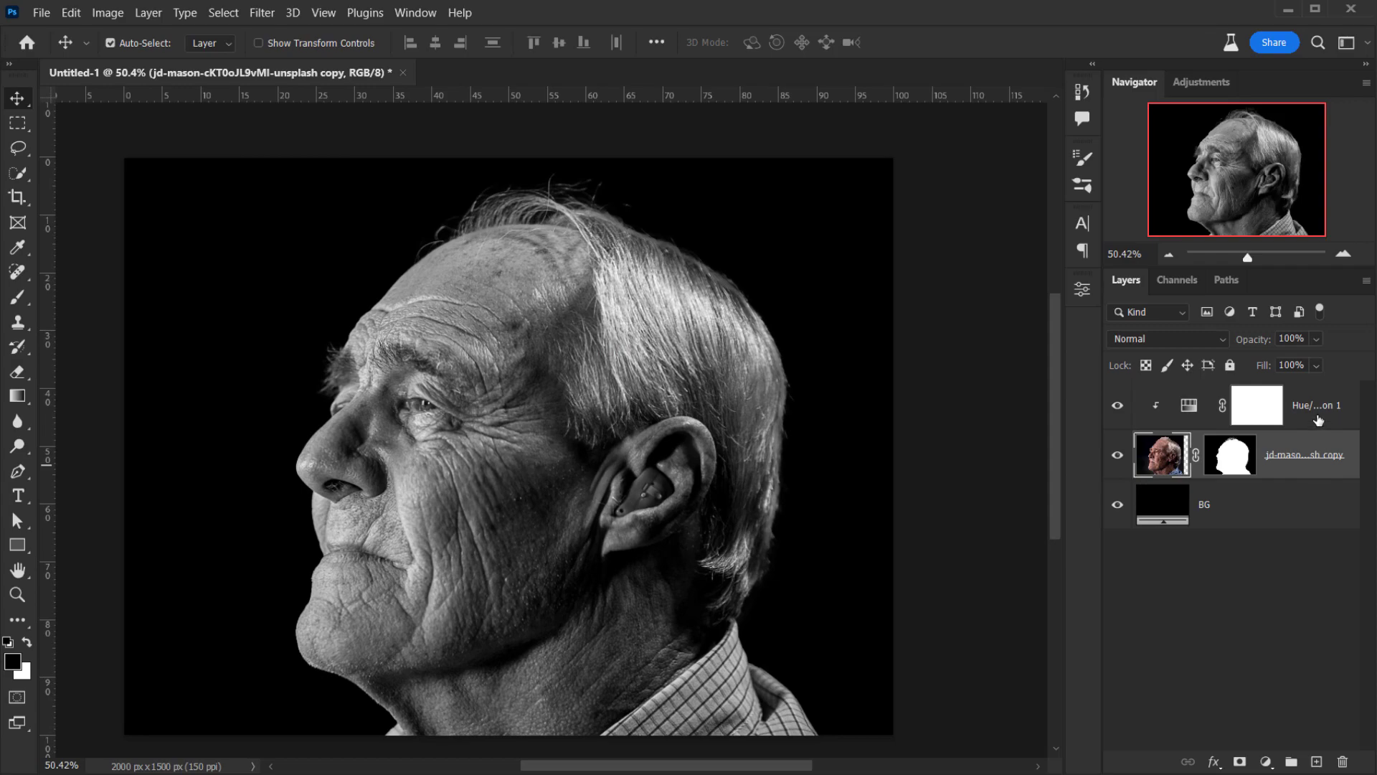
Add a new empty layer above the Hue/Saturation adjustment and name it Text
{"action": "left_click", "coordinate": [1320, 422]}
{"action": "left_click", "coordinate": [1316, 762]}
{"action": "double_click", "coordinate": [1212, 406]}
{"action": "type", "text": "Text"}
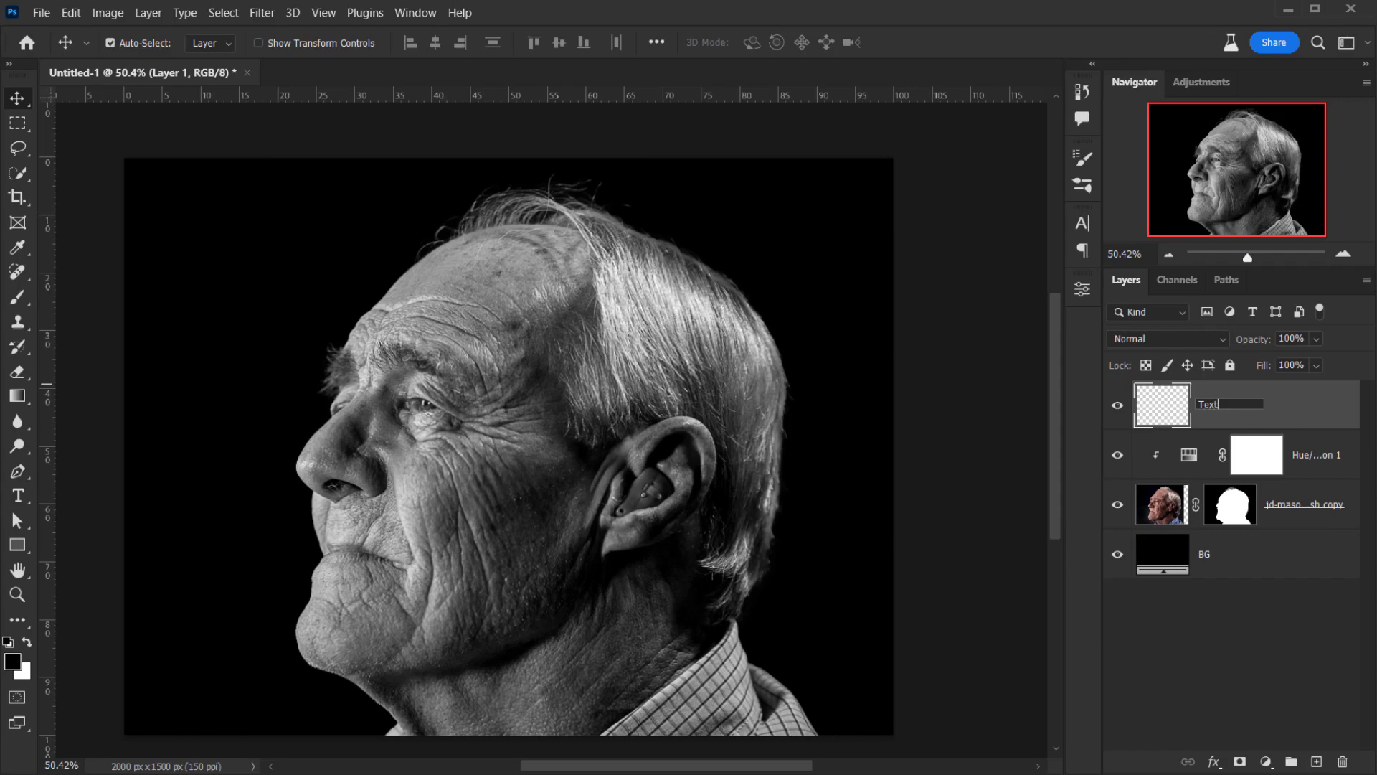
{"action": "key", "text": "Return"}
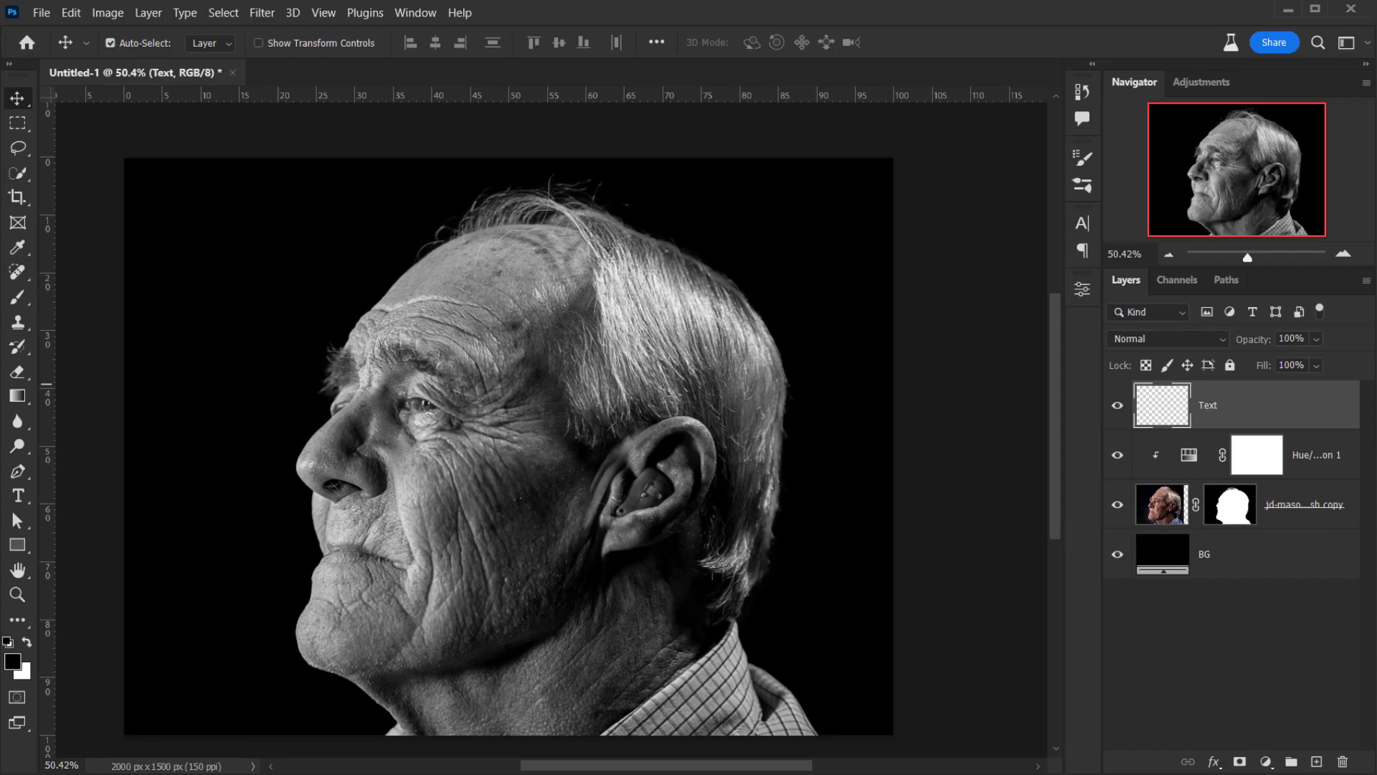
Convert the Text layer to a smart object and open its contents for editing
{"action": "right_click", "coordinate": [1272, 407]}
{"action": "left_click", "coordinate": [1147, 331]}
{"action": "right_click", "coordinate": [1248, 409]}
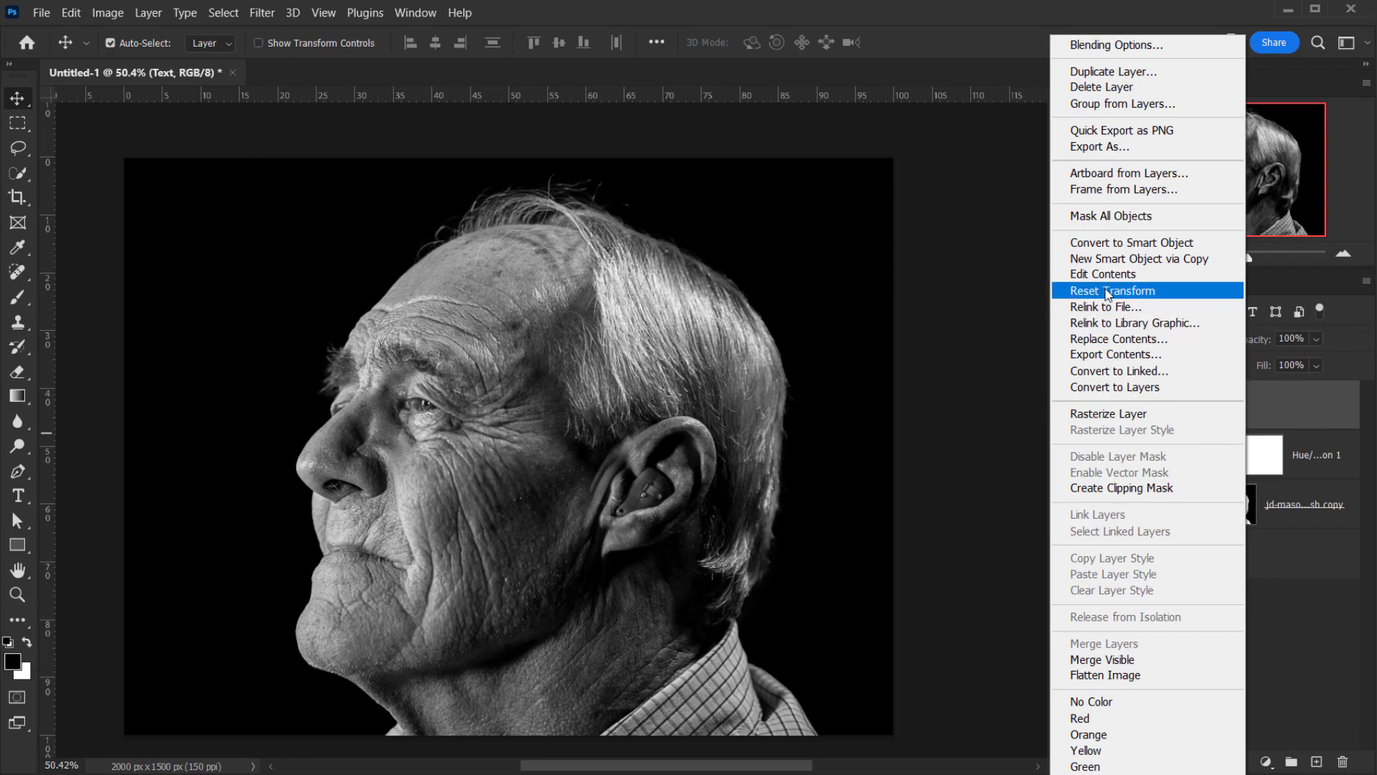
{"action": "left_click", "coordinate": [1148, 274]}
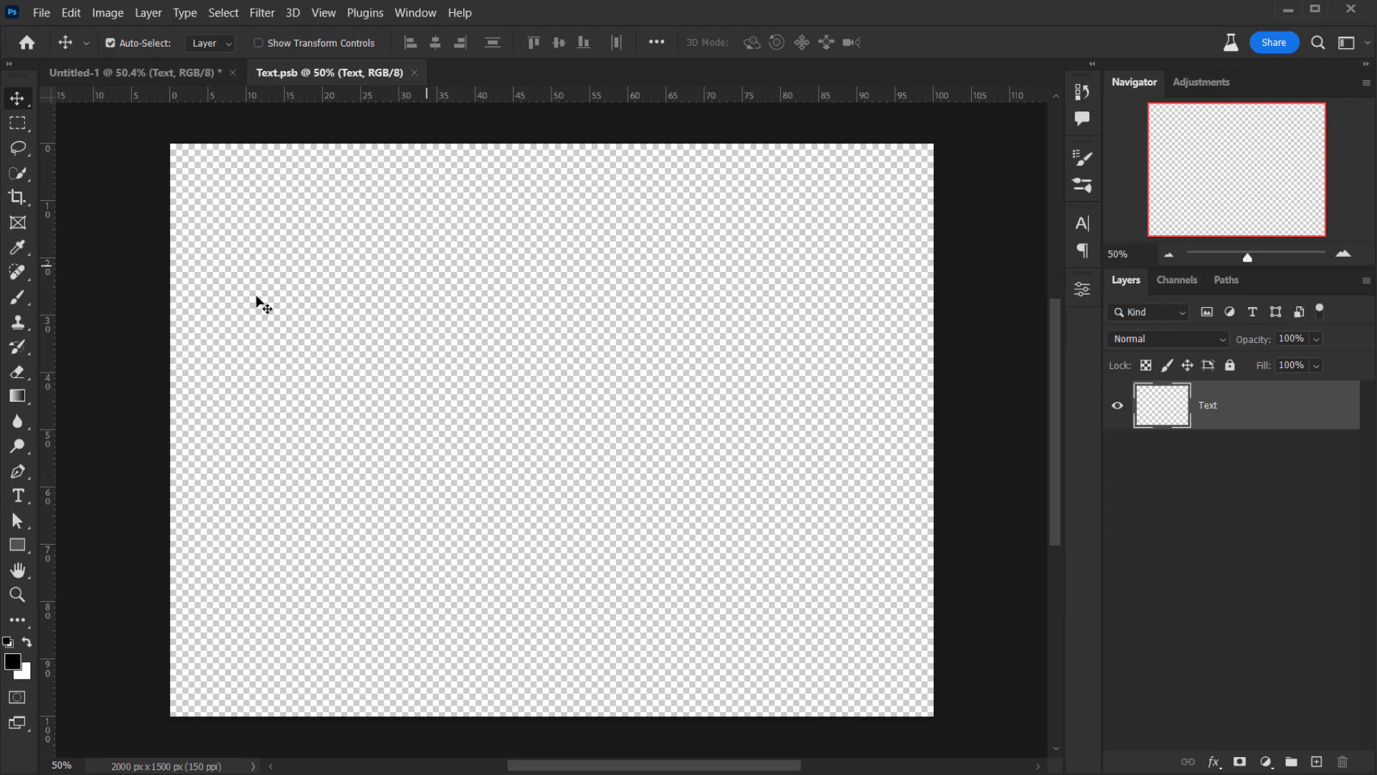
Set up the Horizontal Type tool with the Roboto font in the Black style
{"action": "left_click", "coordinate": [26, 501]}
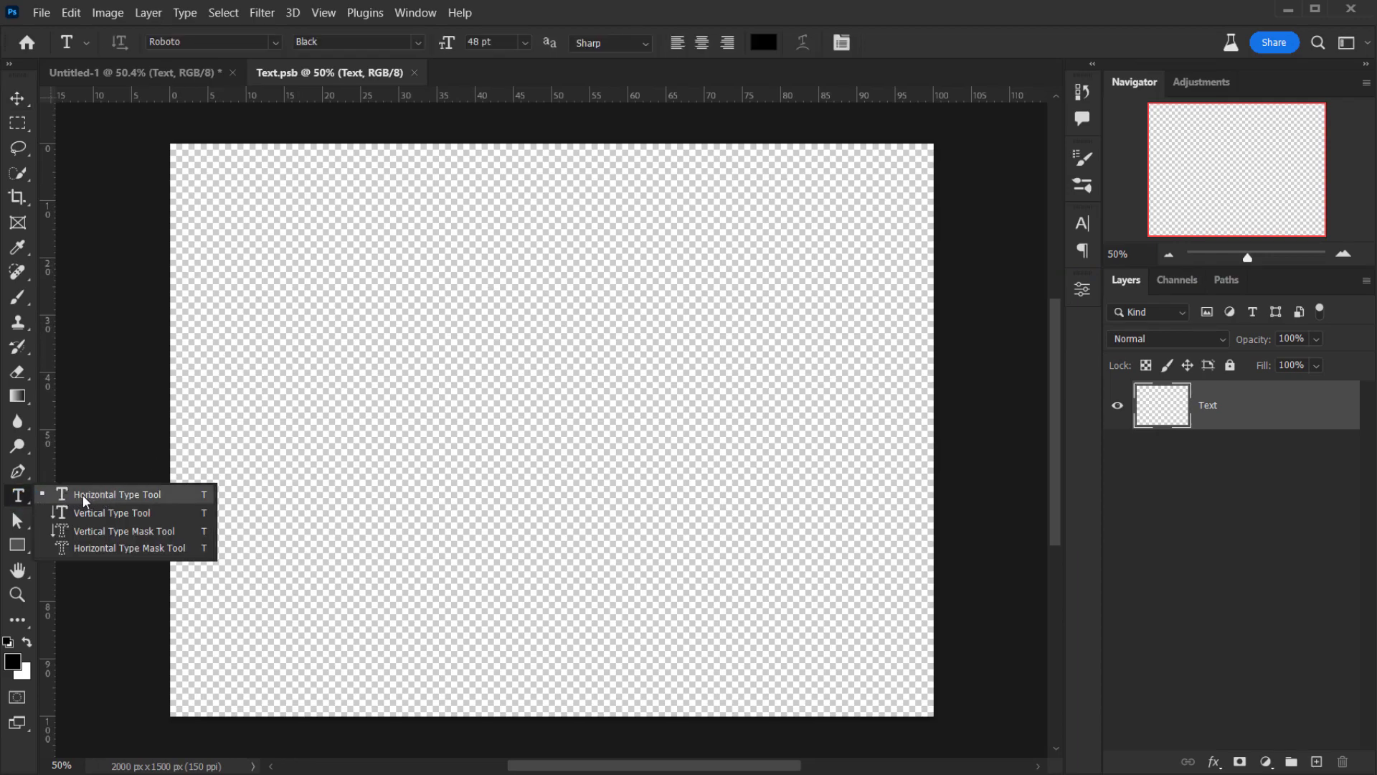
{"action": "left_click", "coordinate": [105, 495]}
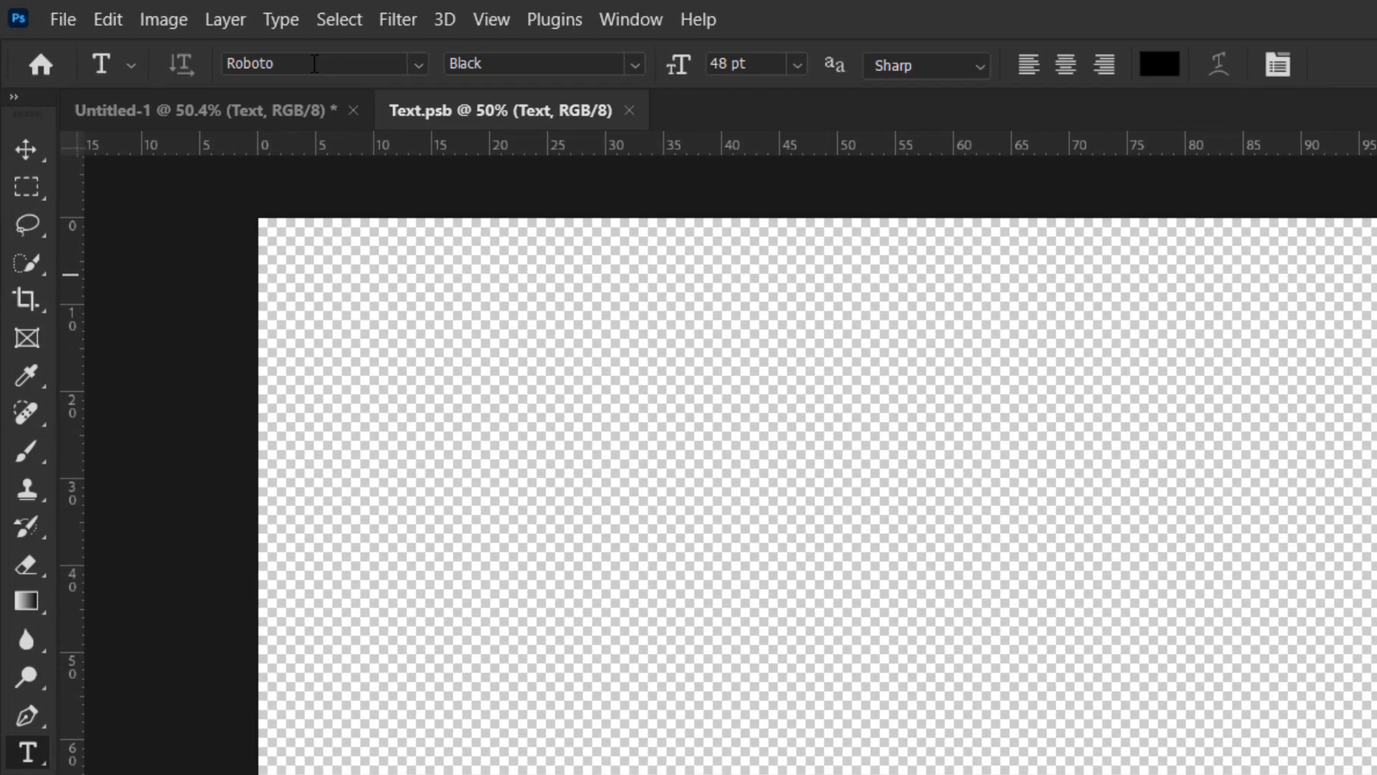
{"action": "left_click", "coordinate": [314, 64]}
{"action": "left_click", "coordinate": [307, 64]}
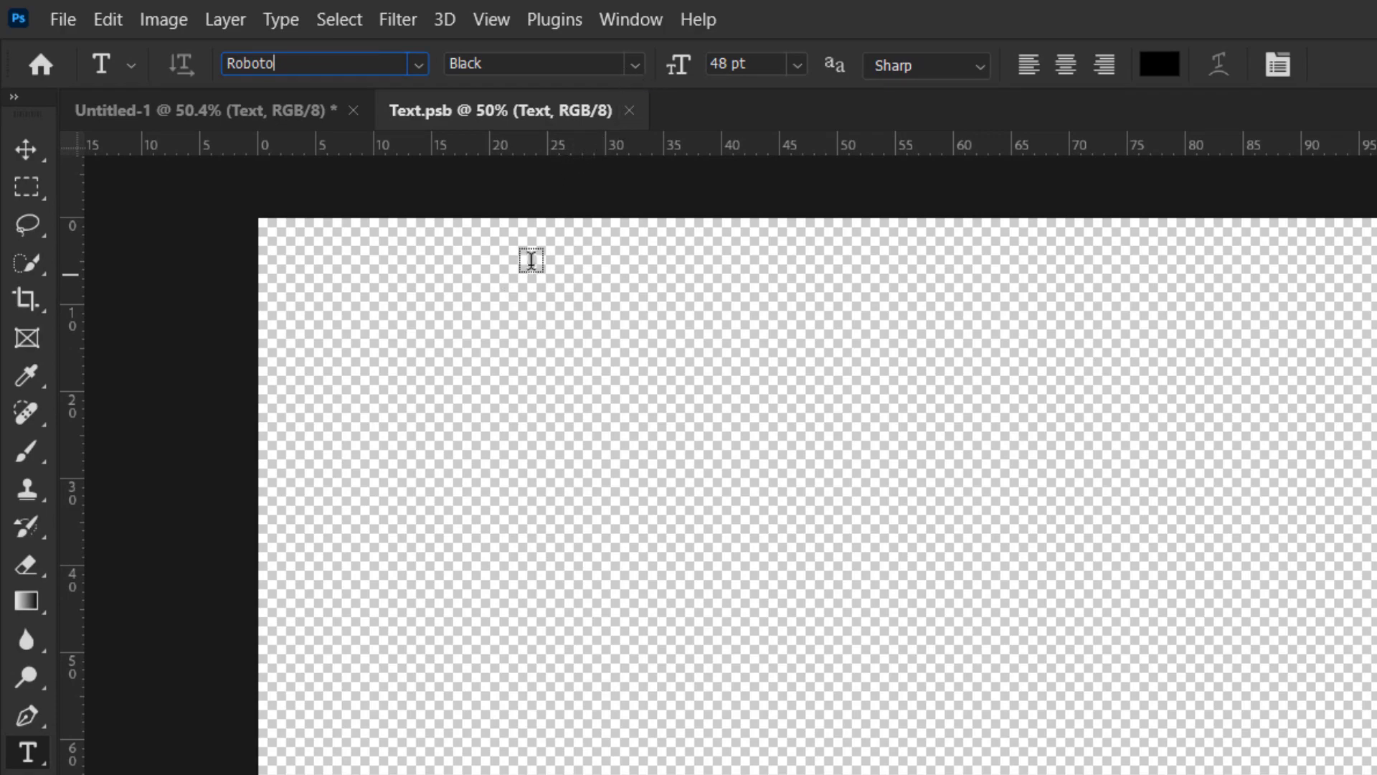
{"action": "left_click", "coordinate": [631, 62]}
{"action": "left_click", "coordinate": [533, 322]}
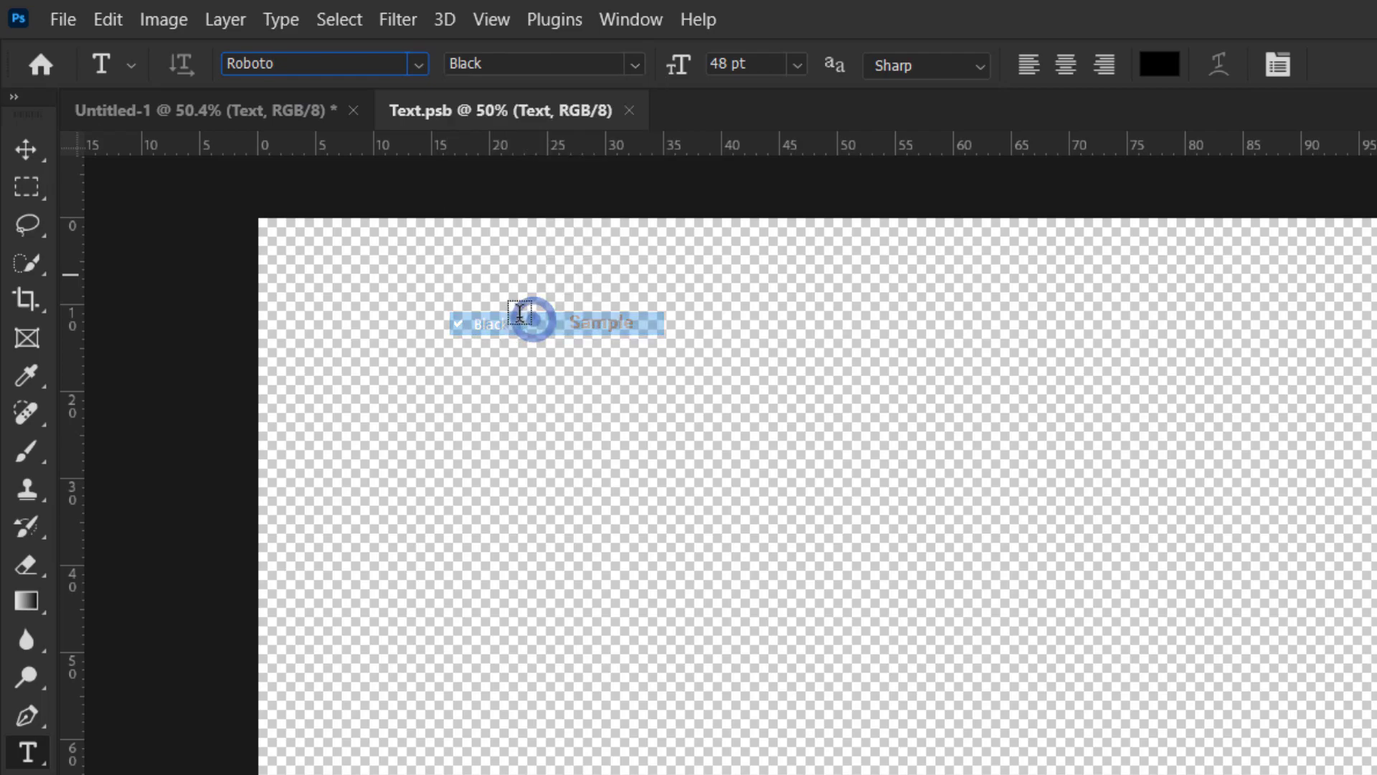
Set the font size to 16 pt and draw a paragraph text box covering the whole canvas
{"action": "left_click", "coordinate": [771, 64]}
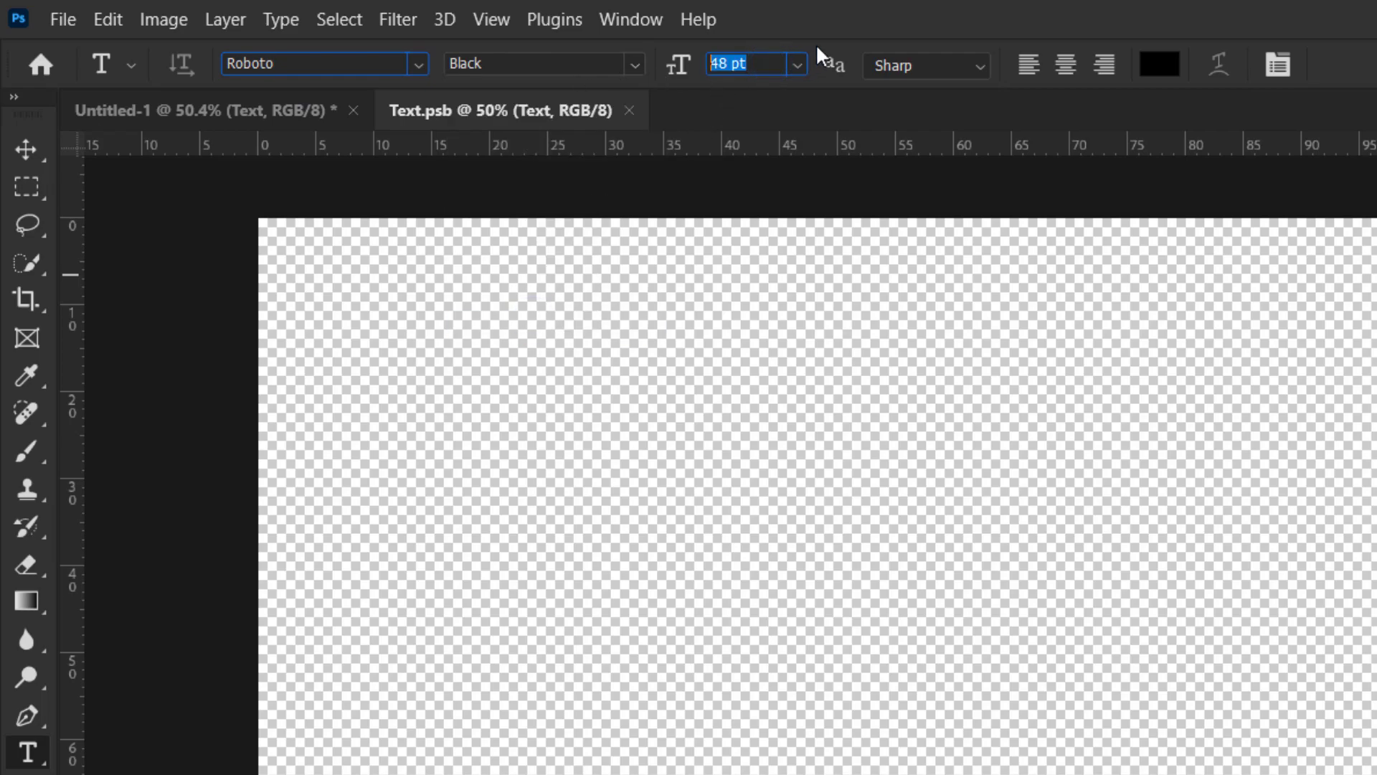
{"action": "type", "text": "16"}
{"action": "key", "text": "Return"}
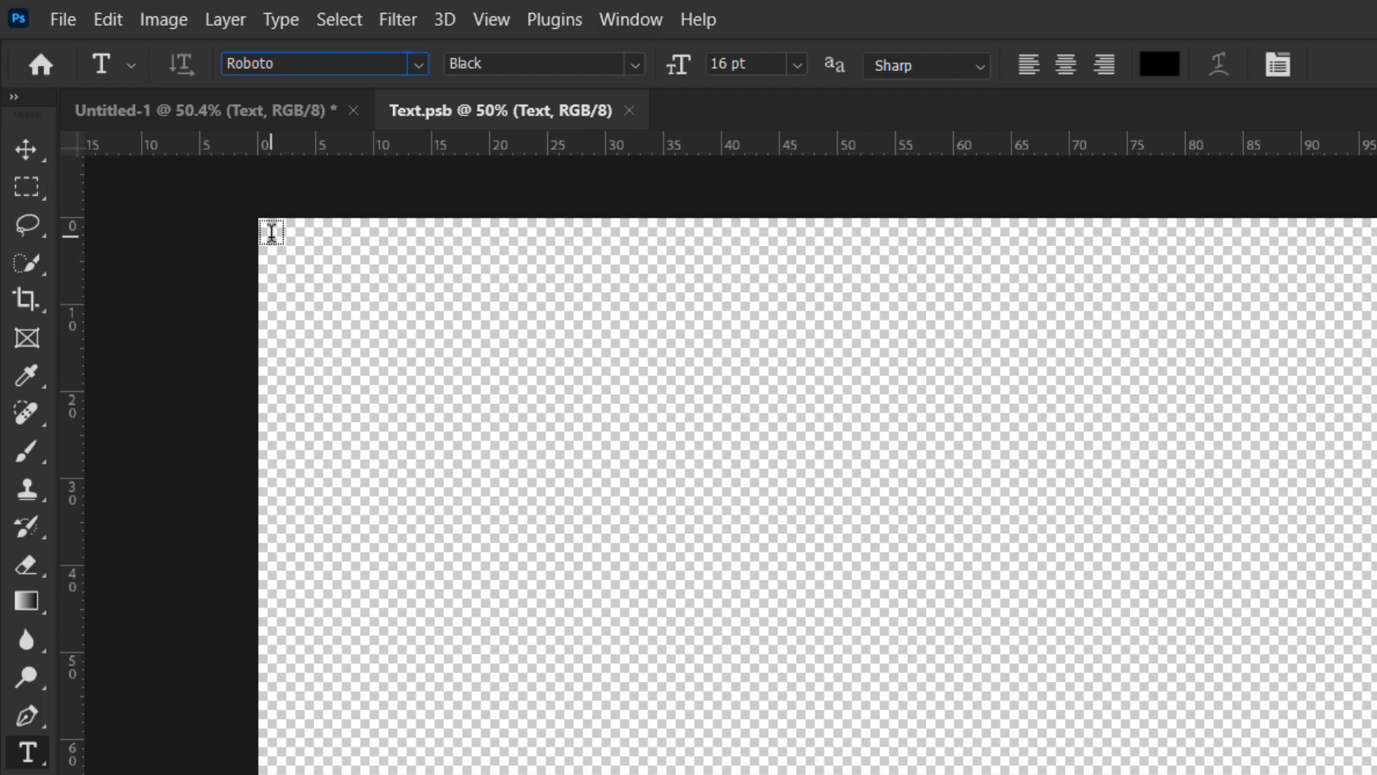
{"action": "left_click_drag", "start_coordinate": [273, 234], "coordinate": [1355, 774]}
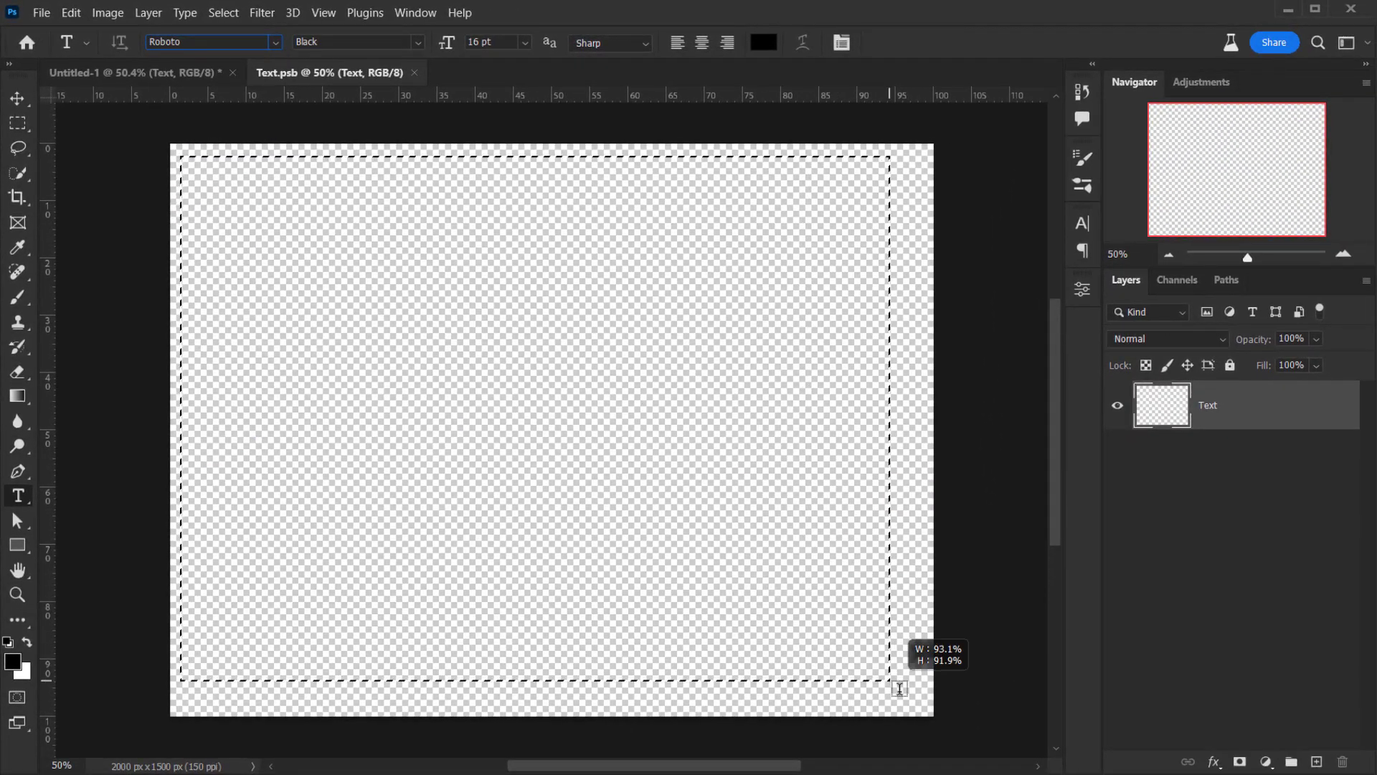
{"action": "left_click_drag", "start_coordinate": [899, 689], "coordinate": [927, 711]}
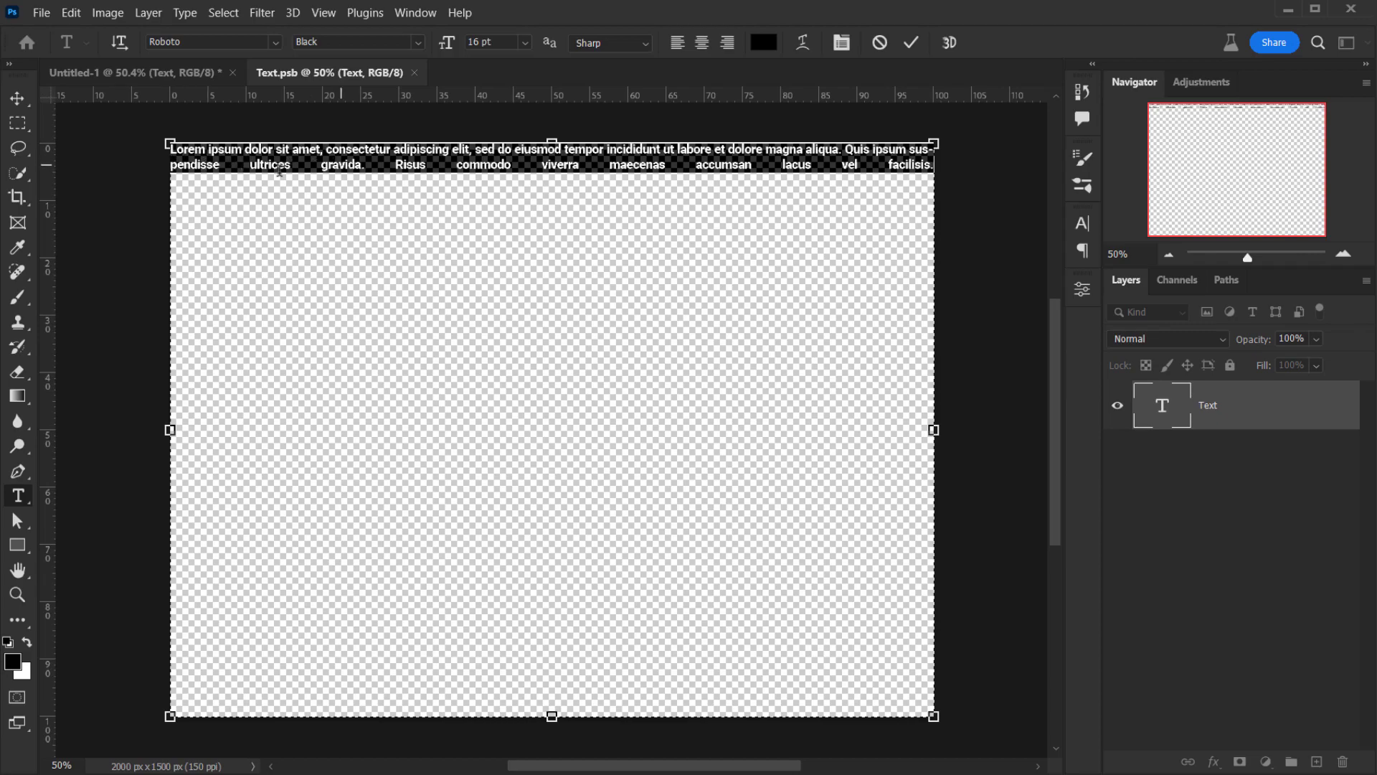
Open lyrics.txt from the Text Poster folder in Notepad, copy all its text, and return to the Text.psb document in Photoshop
{"action": "key", "text": "alt+Tab"}
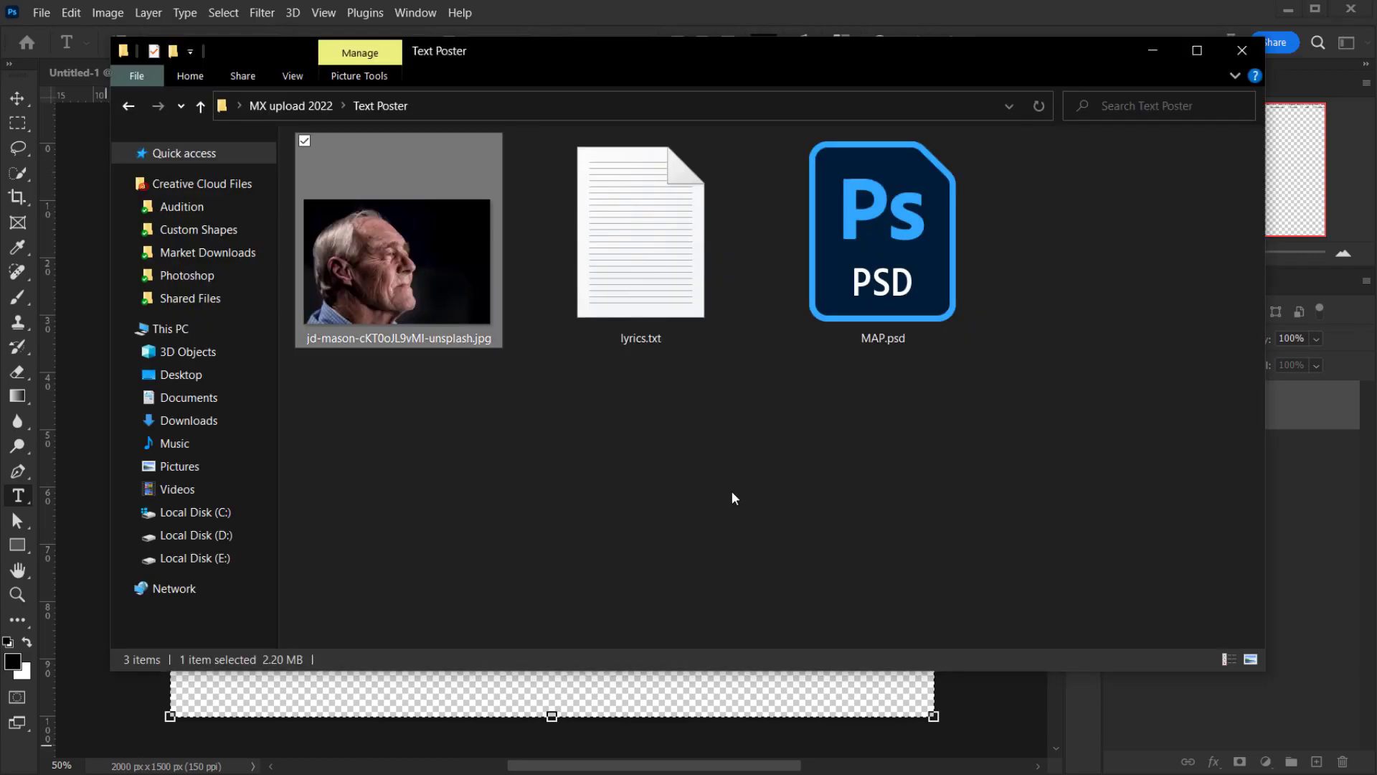
{"action": "left_click", "coordinate": [634, 246]}
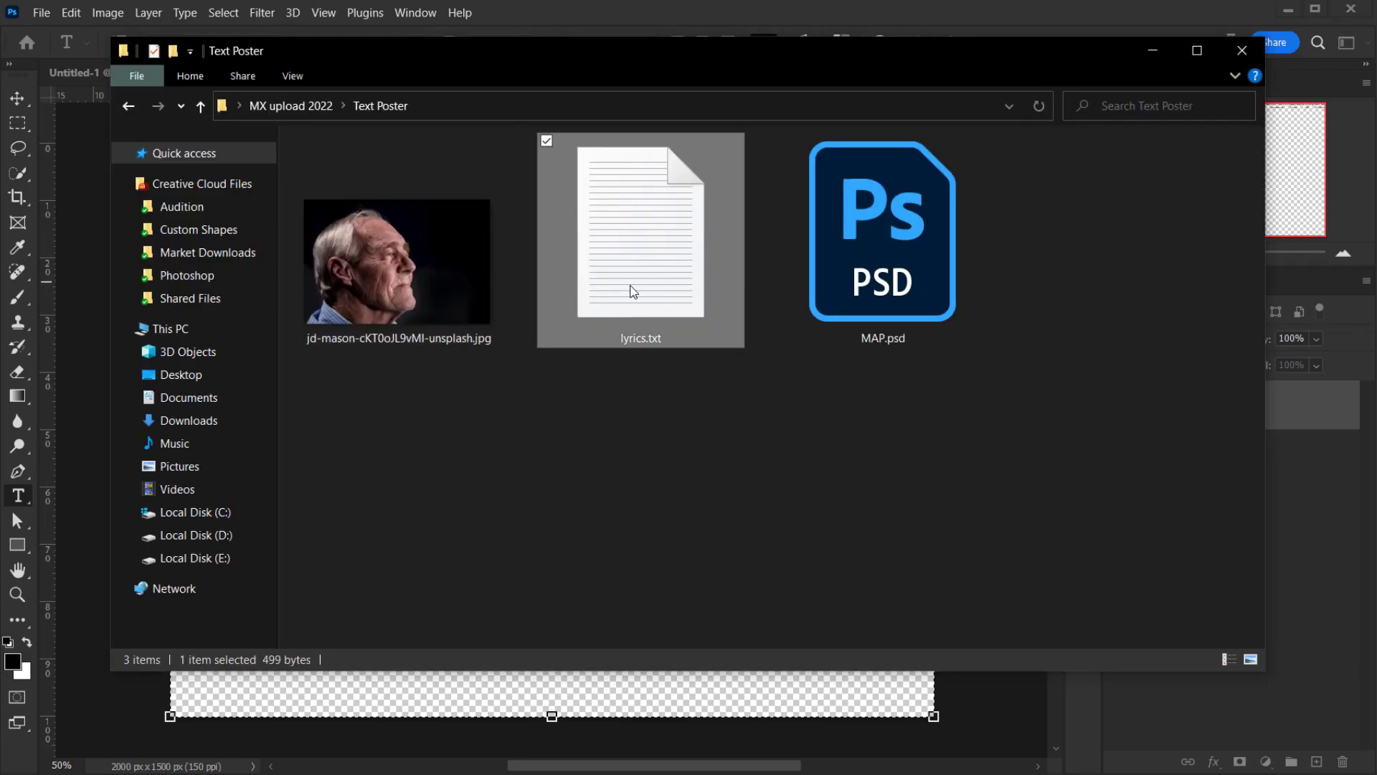
{"action": "double_click", "coordinate": [662, 270]}
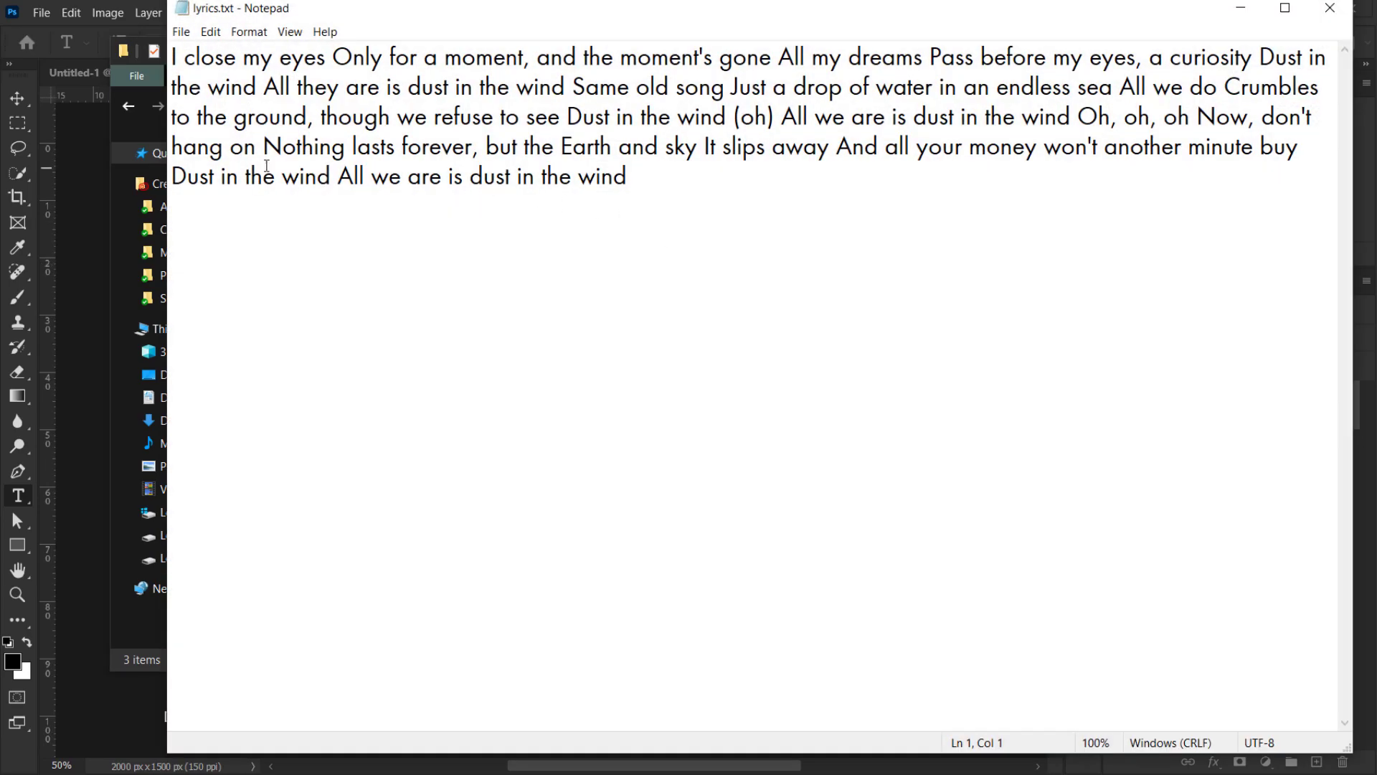
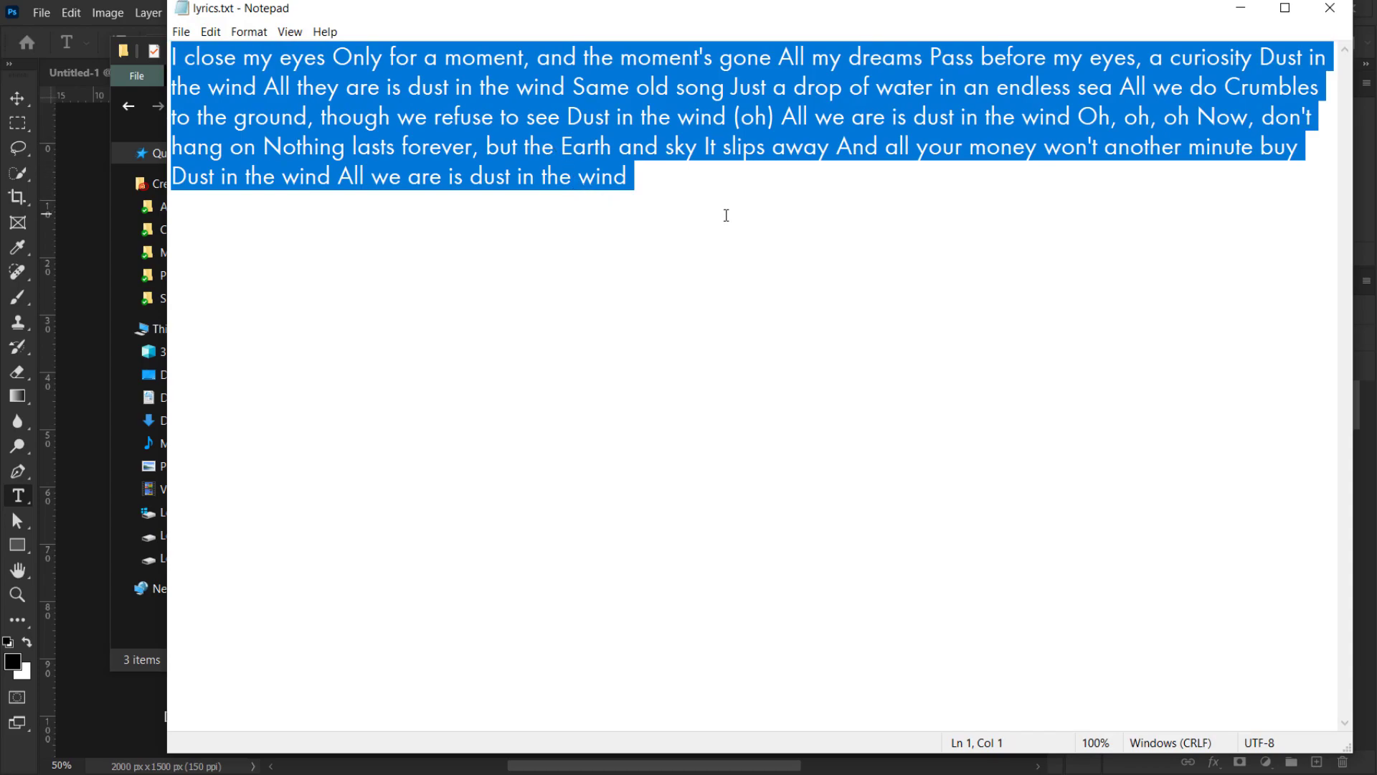
{"action": "right_click", "coordinate": [553, 128]}
{"action": "left_click", "coordinate": [453, 184]}
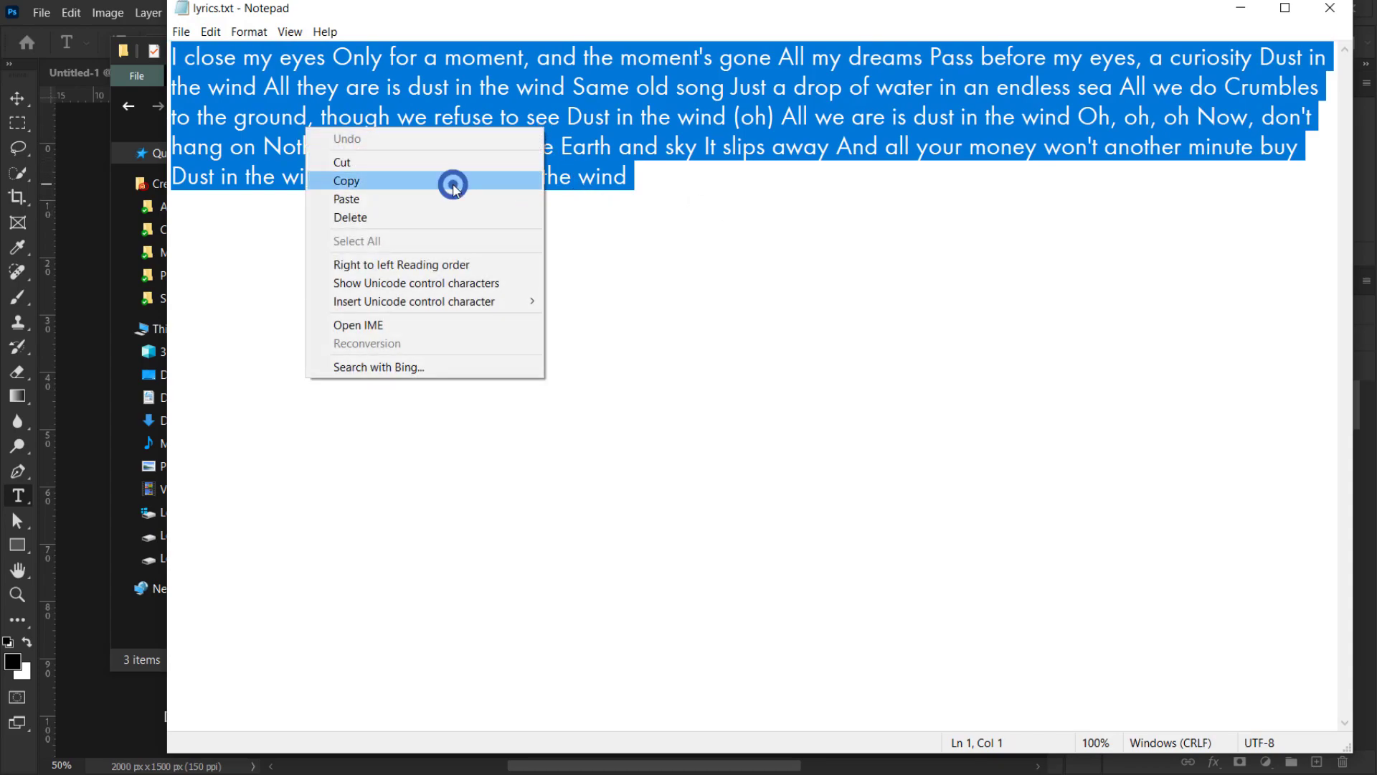
{"action": "left_click", "coordinate": [1330, 8]}
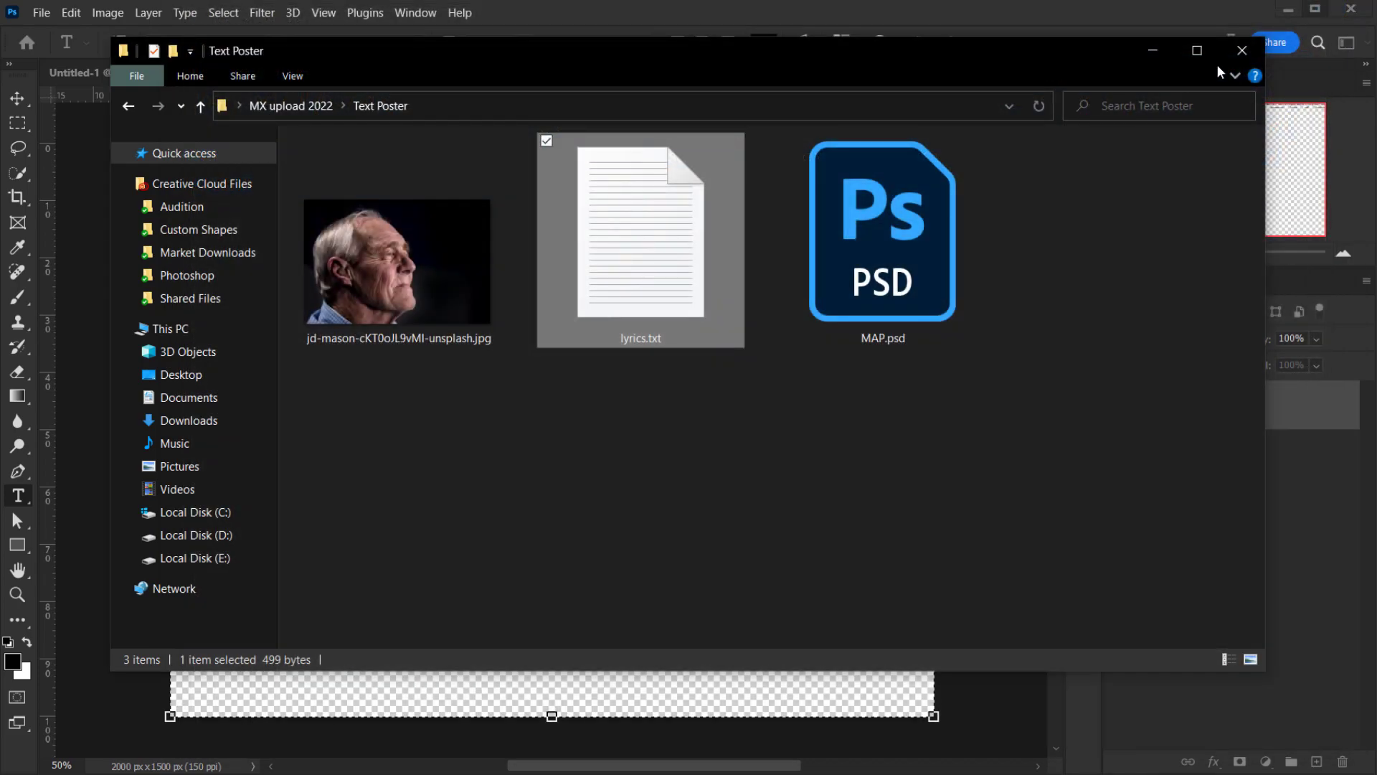
{"action": "left_click", "coordinate": [991, 13]}
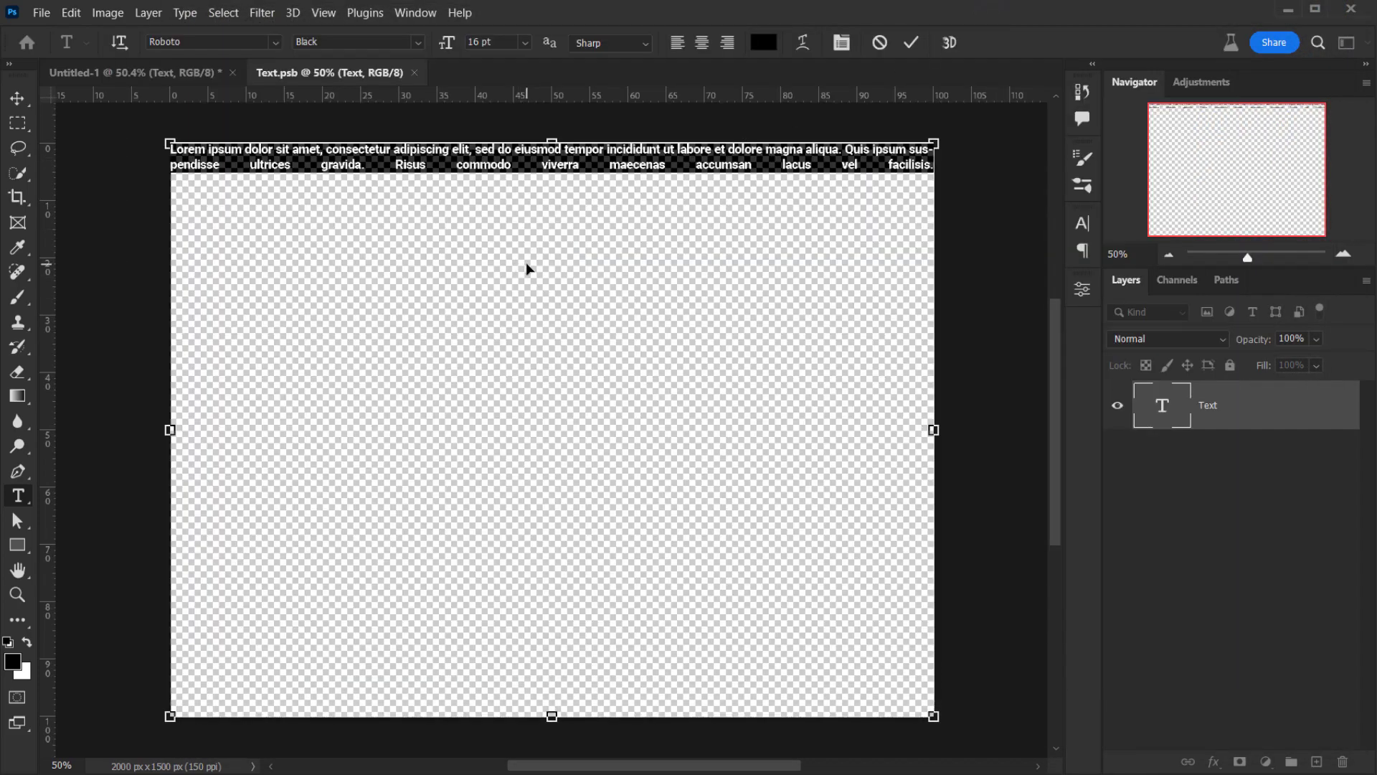
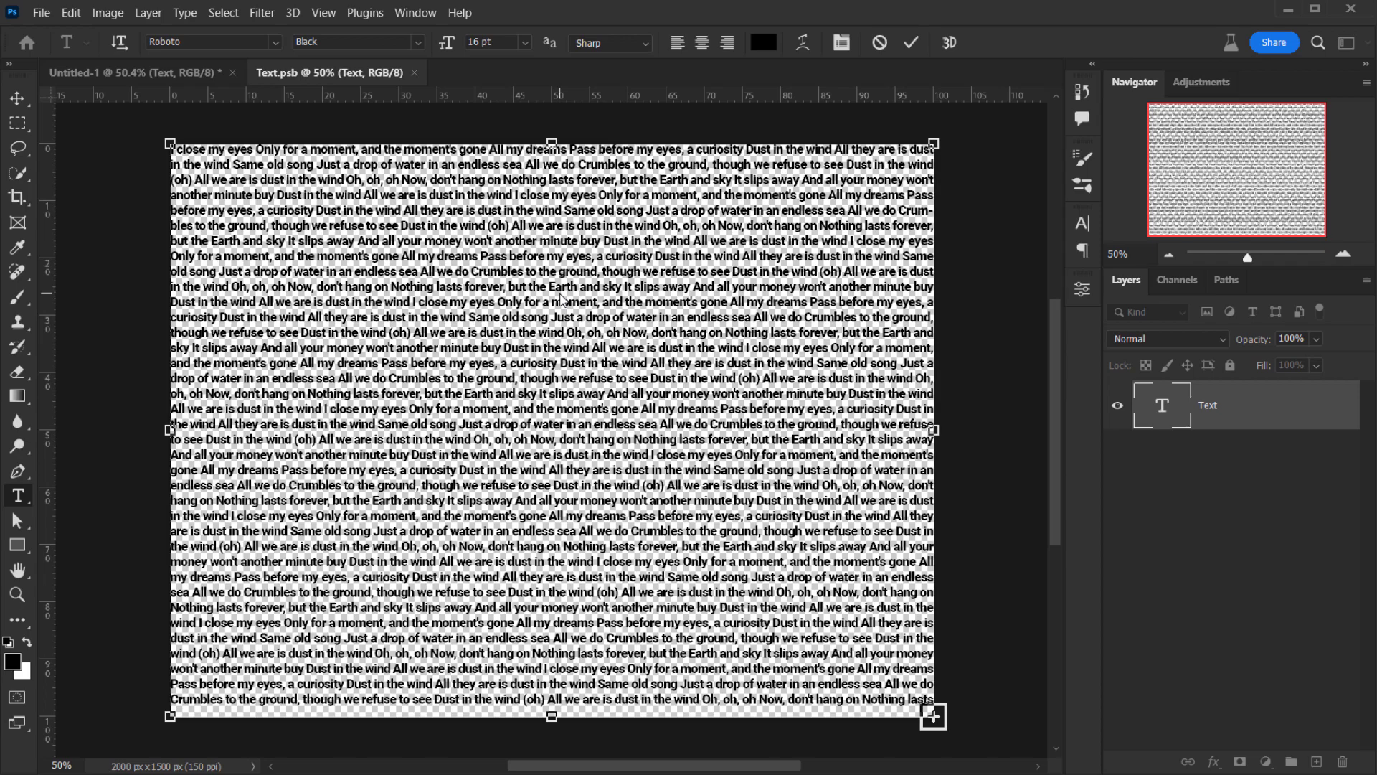
Set the pasted lyrics to justify all lines and extend the text box below the bottom edge of the canvas
{"action": "scroll", "coordinate": [426, 238], "scroll_direction": "down", "scroll_amount": 1}
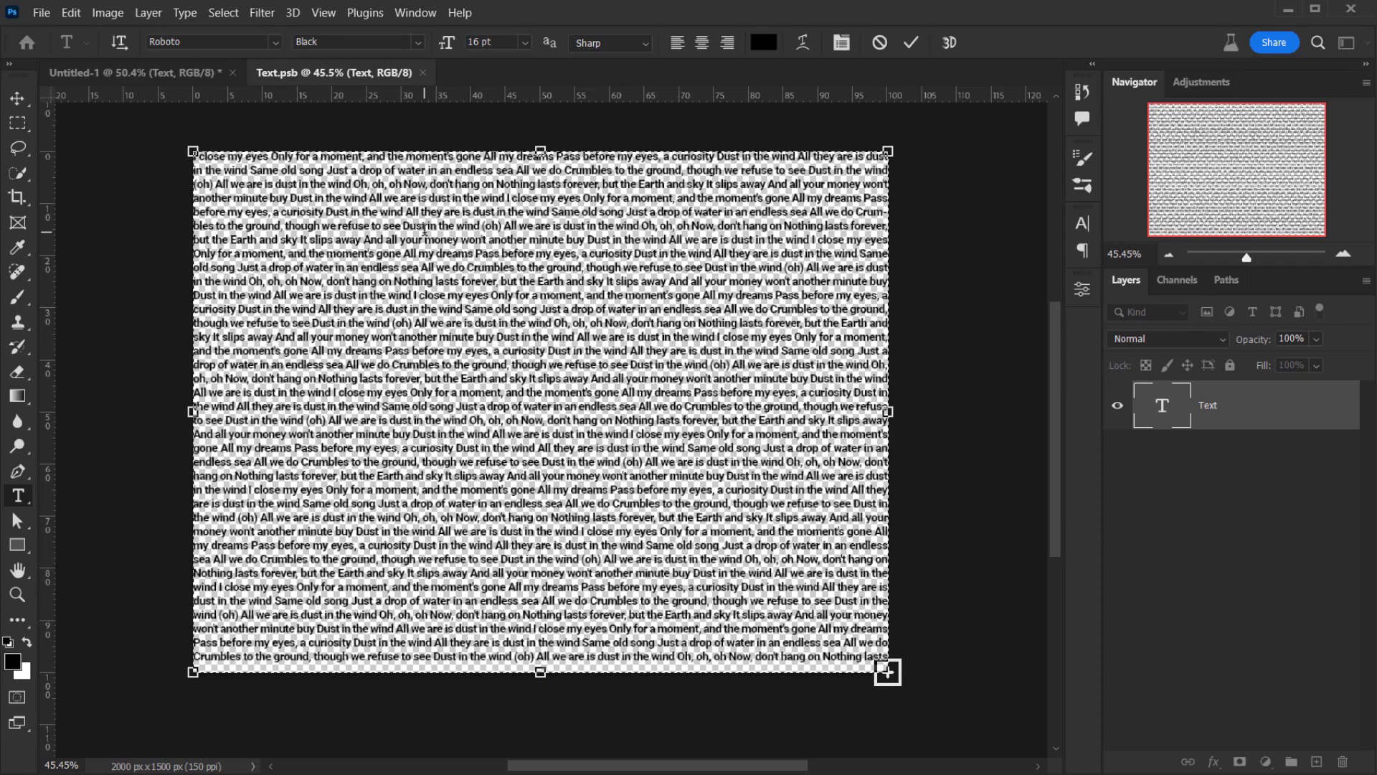
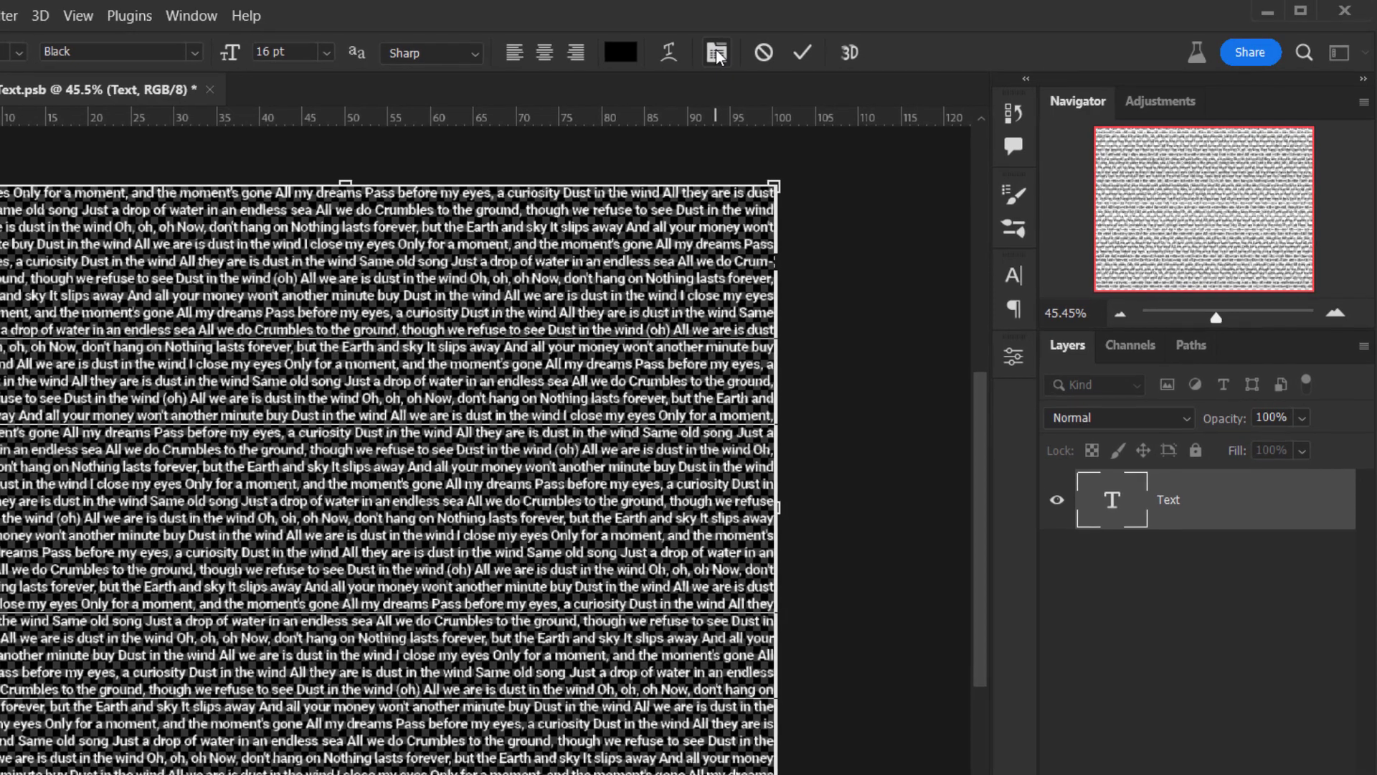
{"action": "left_click", "coordinate": [716, 53]}
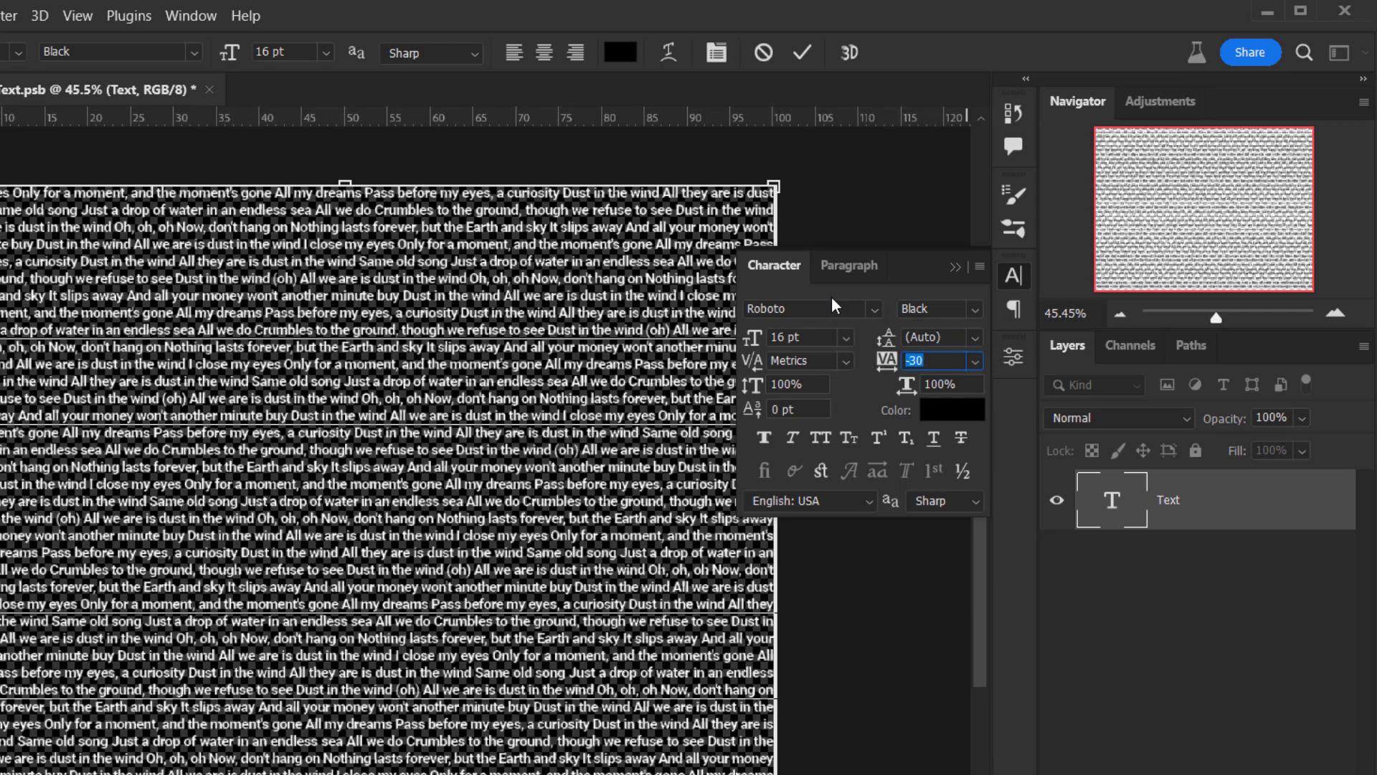
{"action": "left_click", "coordinate": [832, 272]}
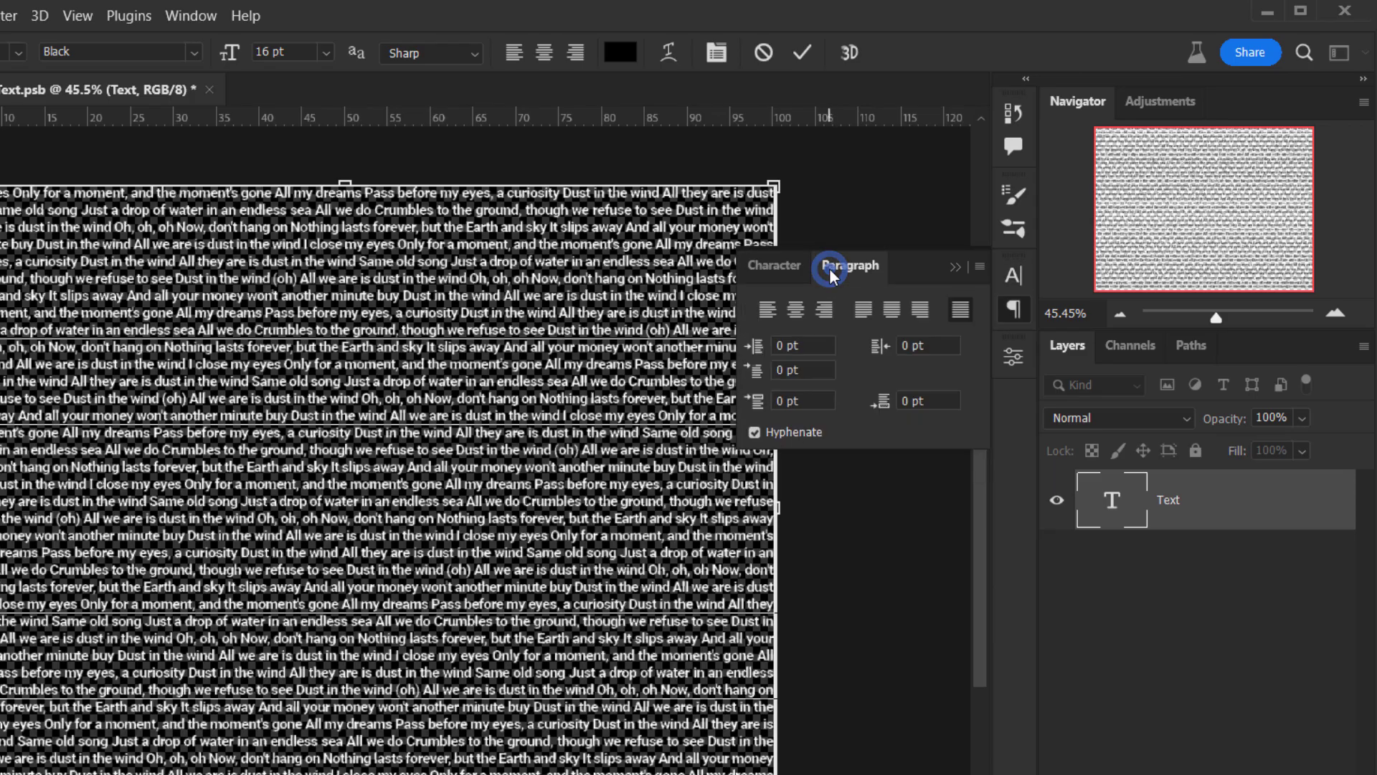
{"action": "left_click", "coordinate": [955, 316]}
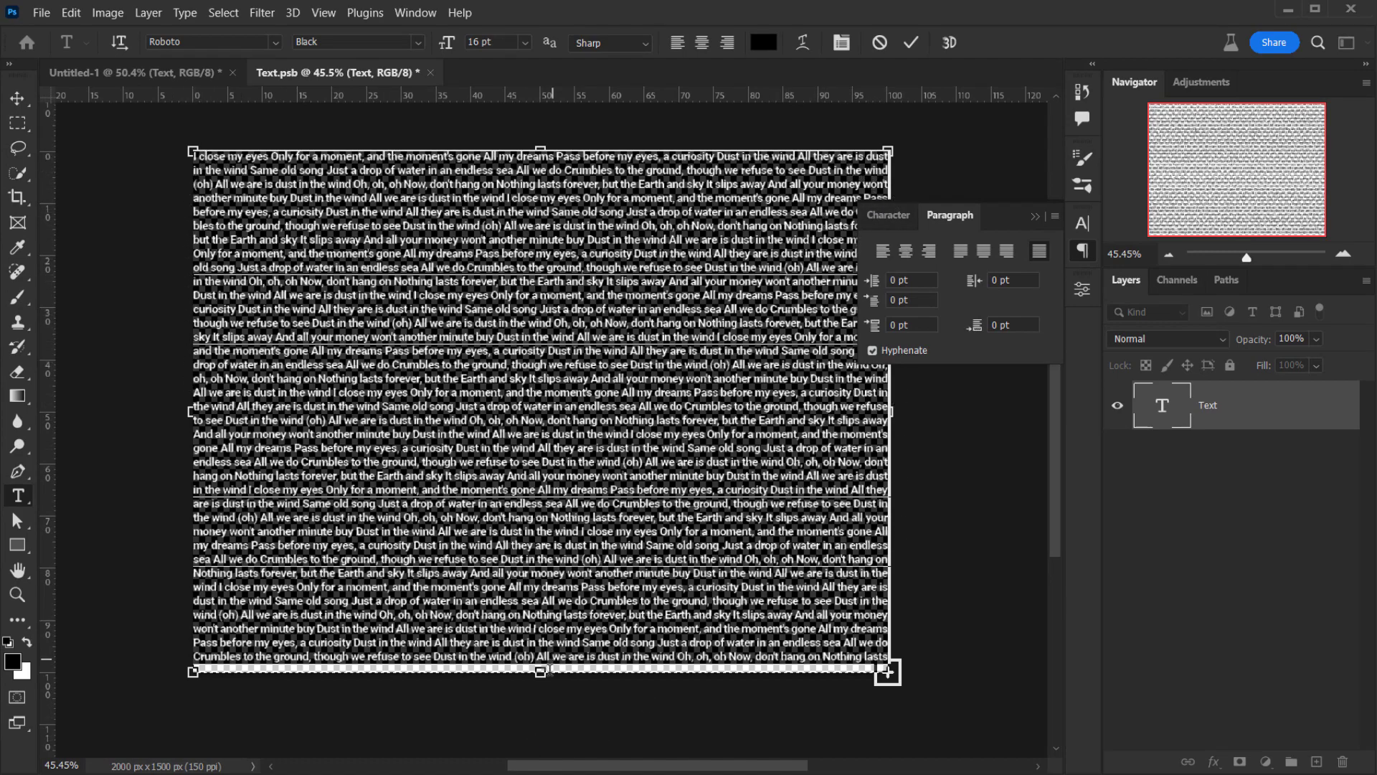
{"action": "left_click_drag", "start_coordinate": [550, 667], "coordinate": [554, 706]}
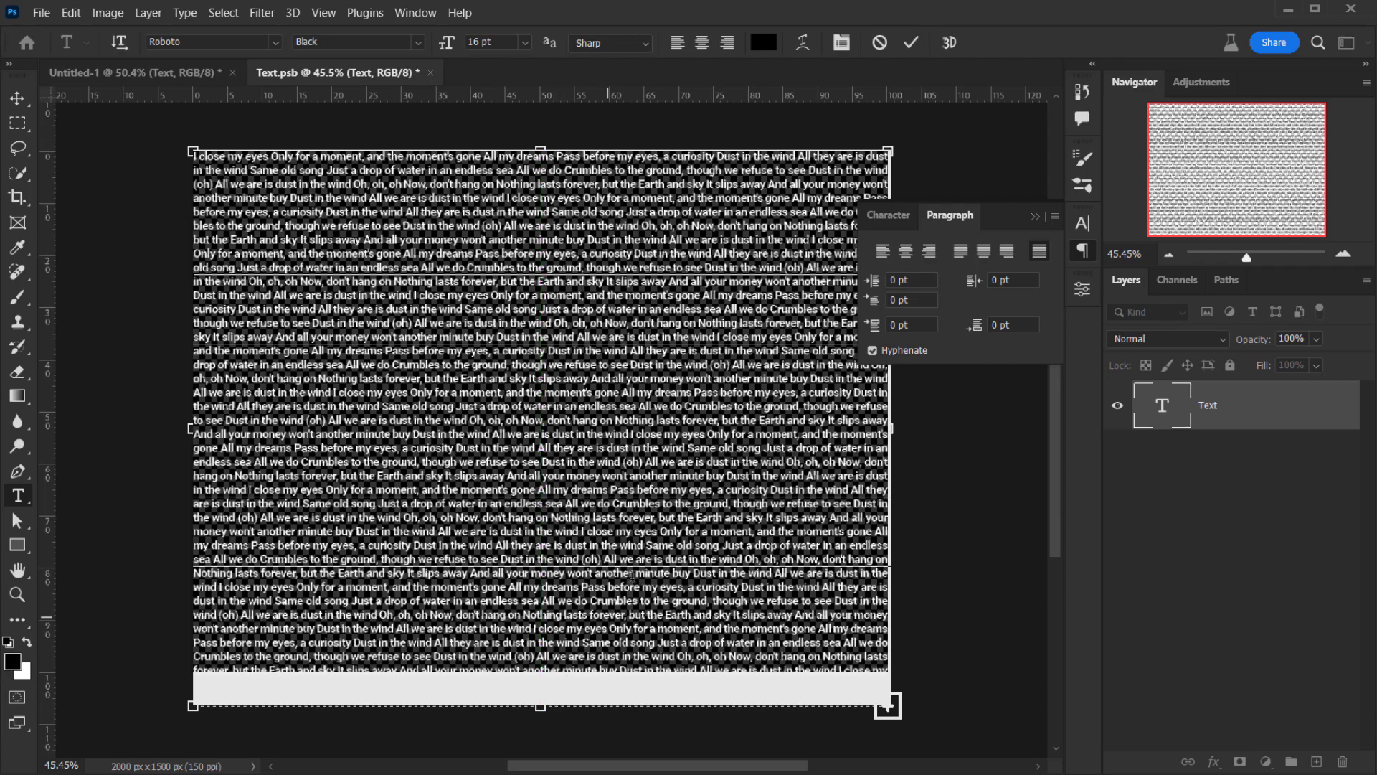
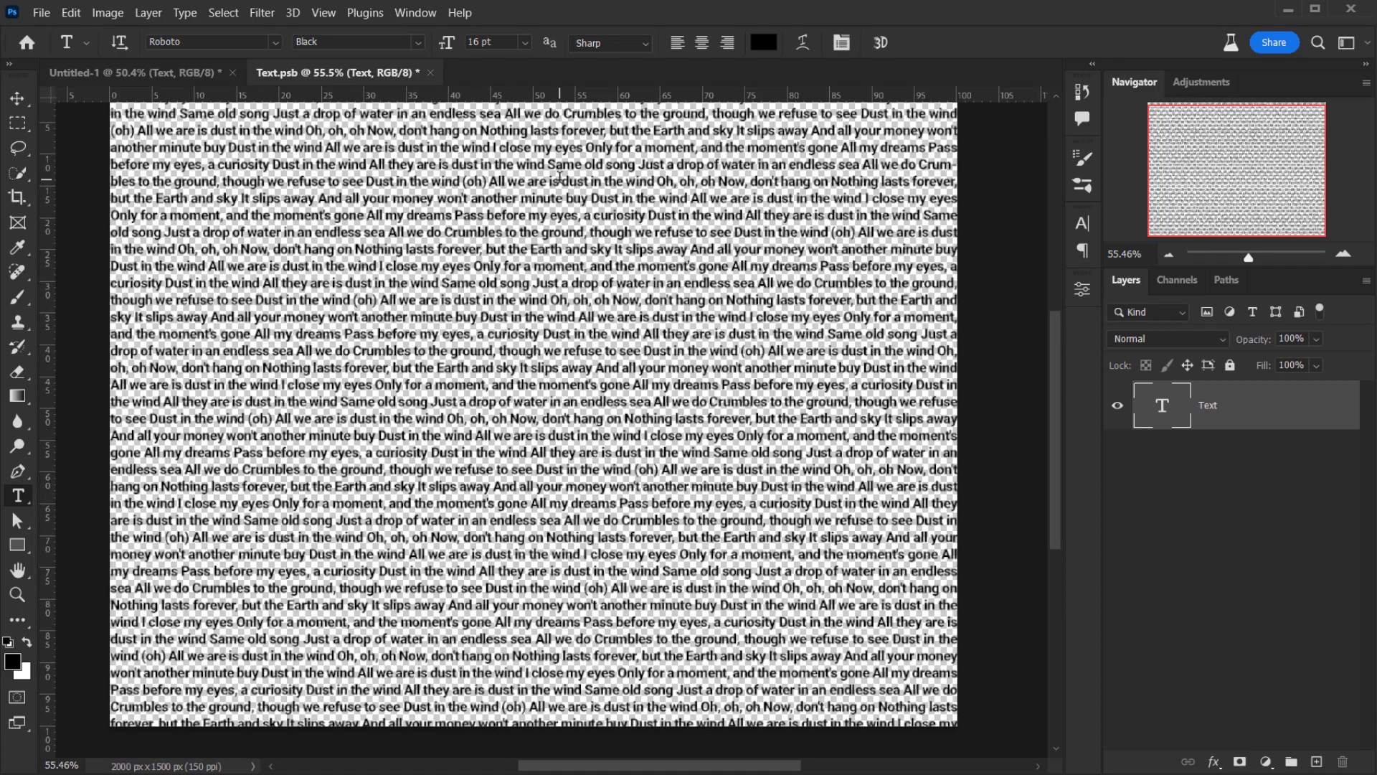
Close Text.psb with its changes saved and return to the portrait document with the whole head in view
{"action": "key", "text": "v"}
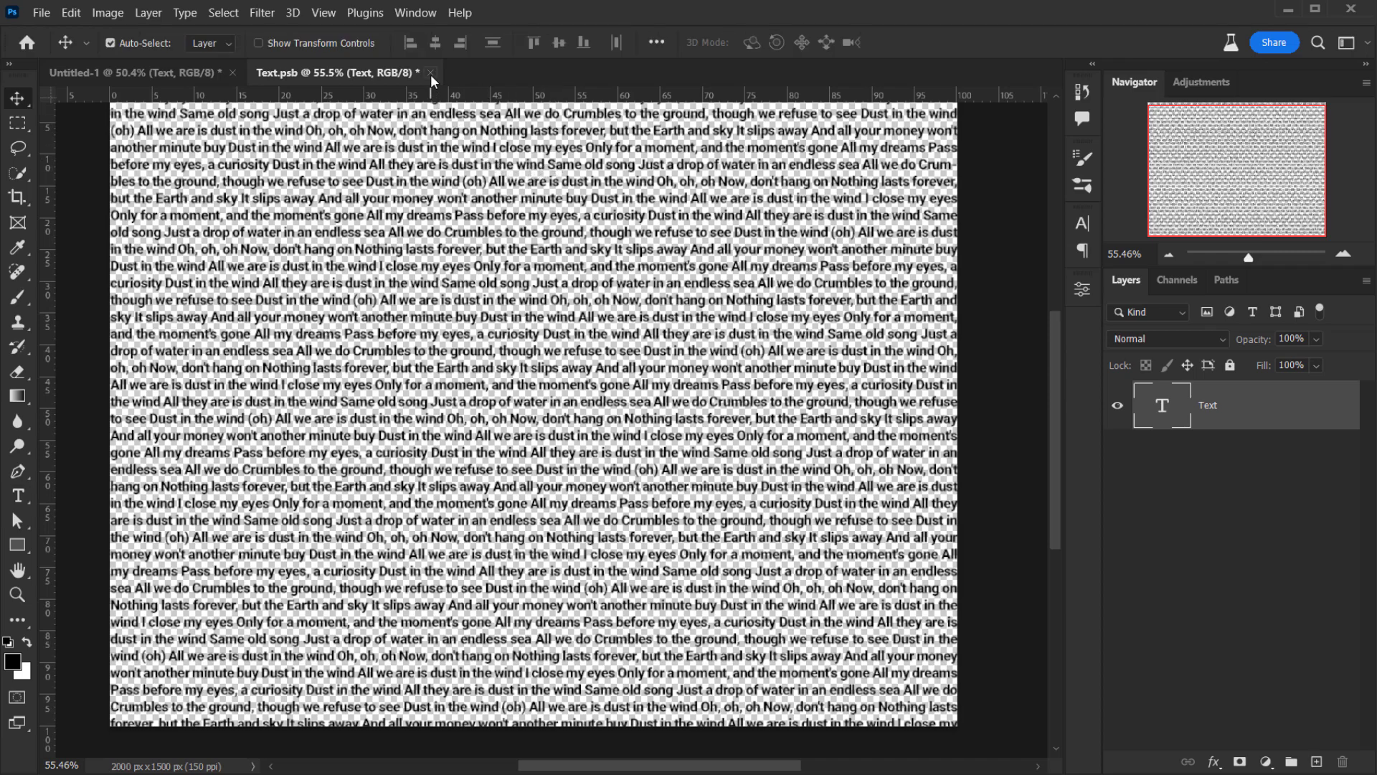
{"action": "left_click", "coordinate": [431, 73]}
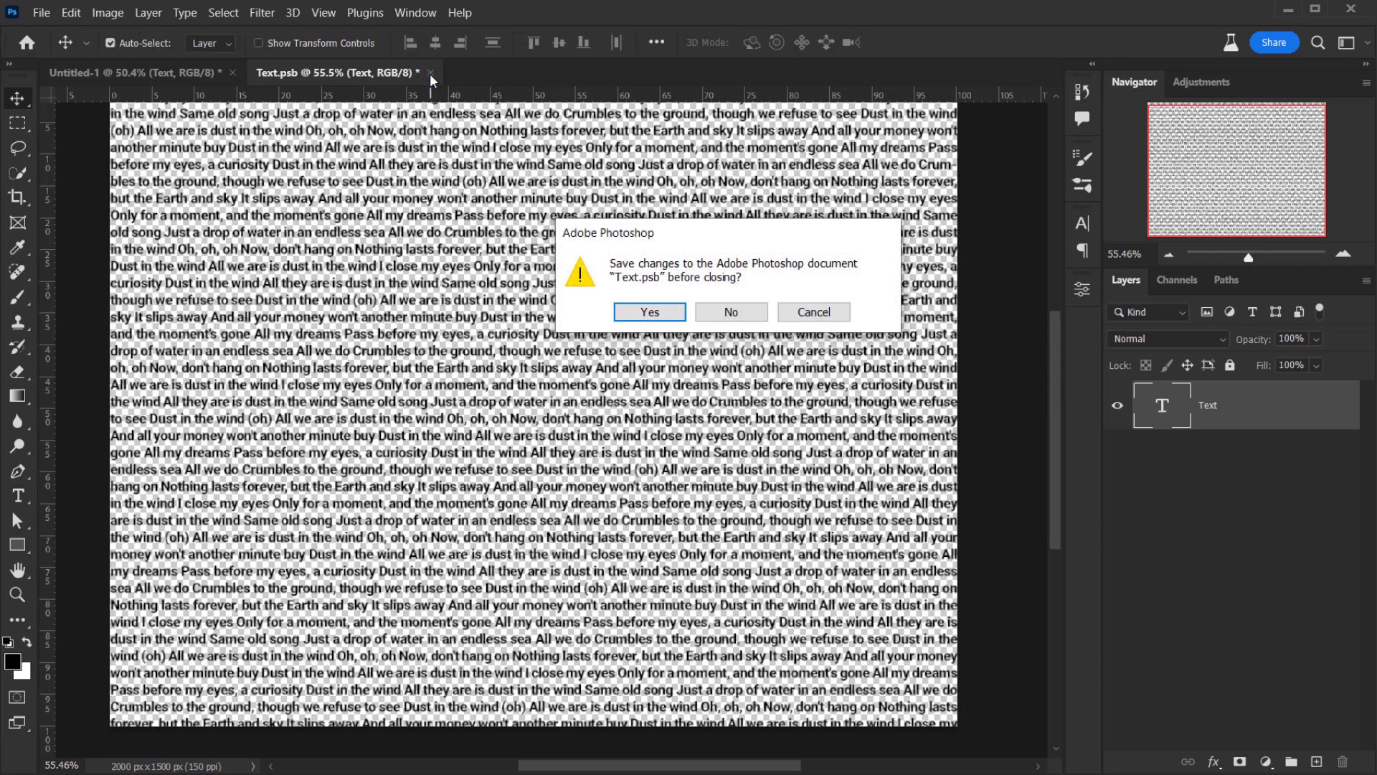
{"action": "left_click", "coordinate": [653, 312]}
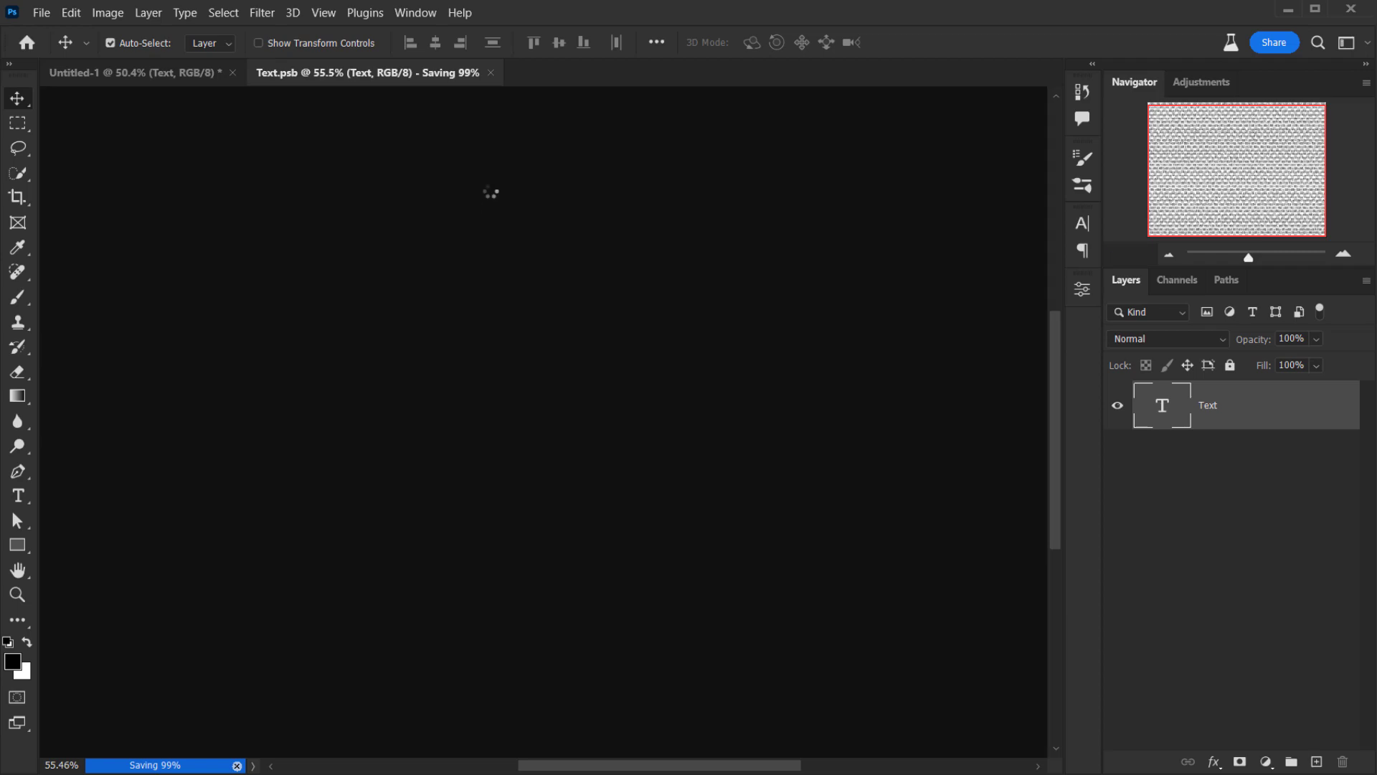
{"action": "scroll", "coordinate": [509, 502], "scroll_direction": "up", "scroll_amount": 2}
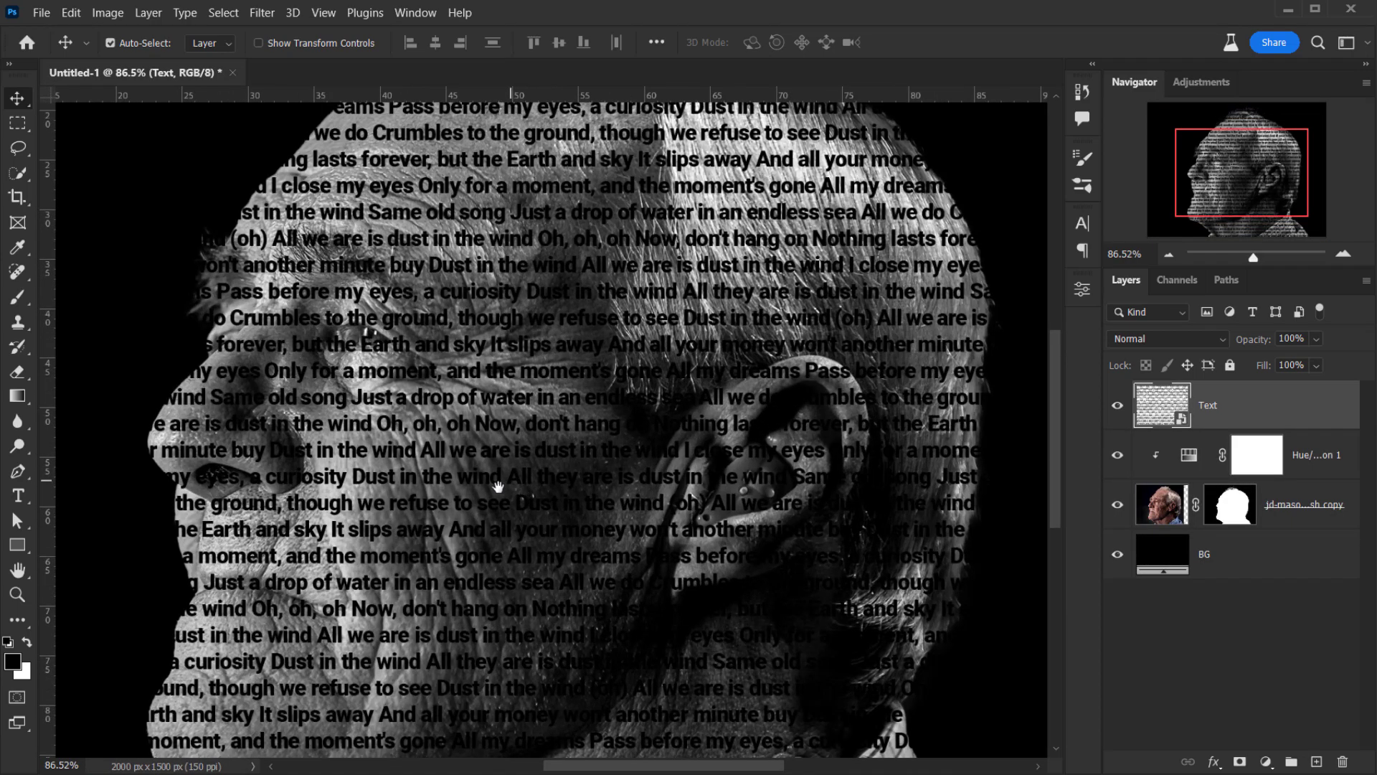
{"action": "scroll", "coordinate": [467, 493], "scroll_direction": "down", "scroll_amount": 3}
{"action": "scroll", "coordinate": [490, 417], "scroll_direction": "down", "scroll_amount": 3}
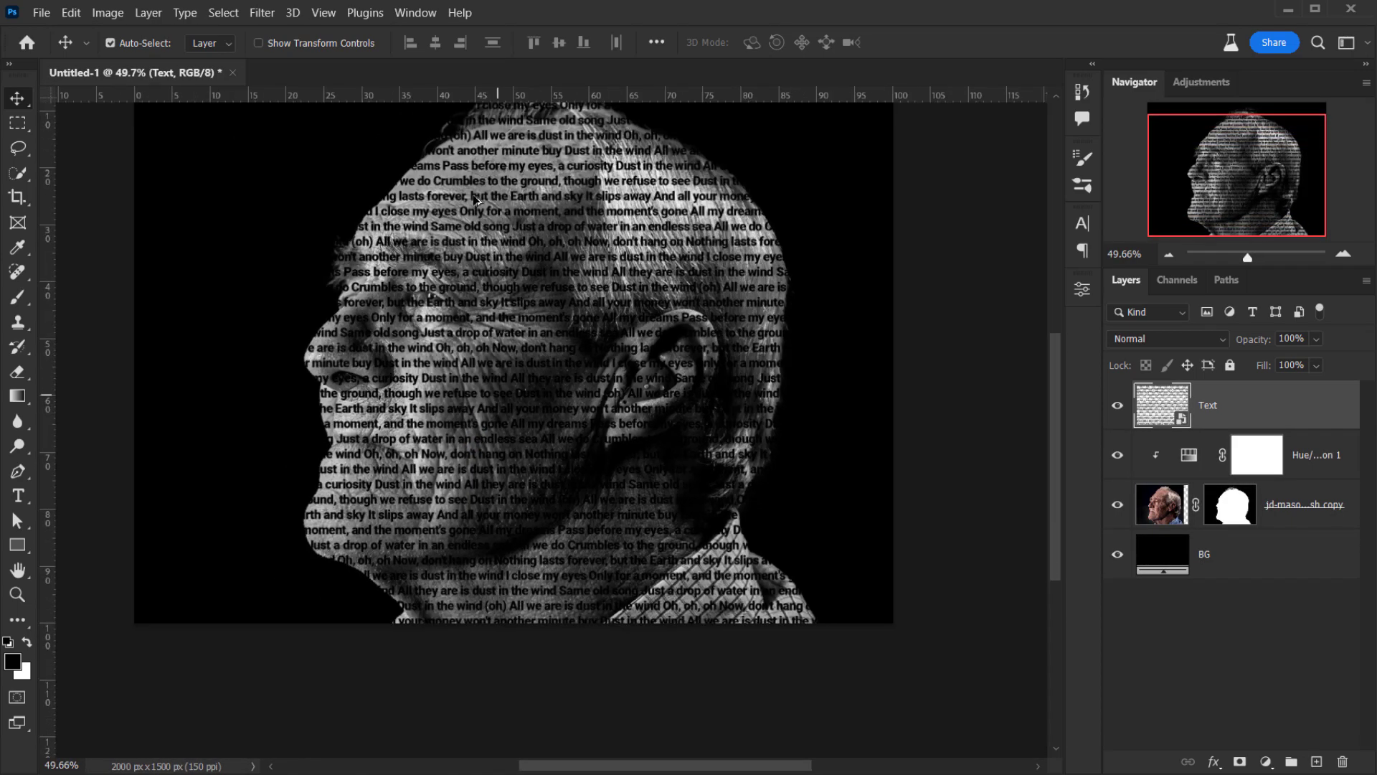
{"action": "left_click_drag", "start_coordinate": [515, 257], "coordinate": [500, 333]}
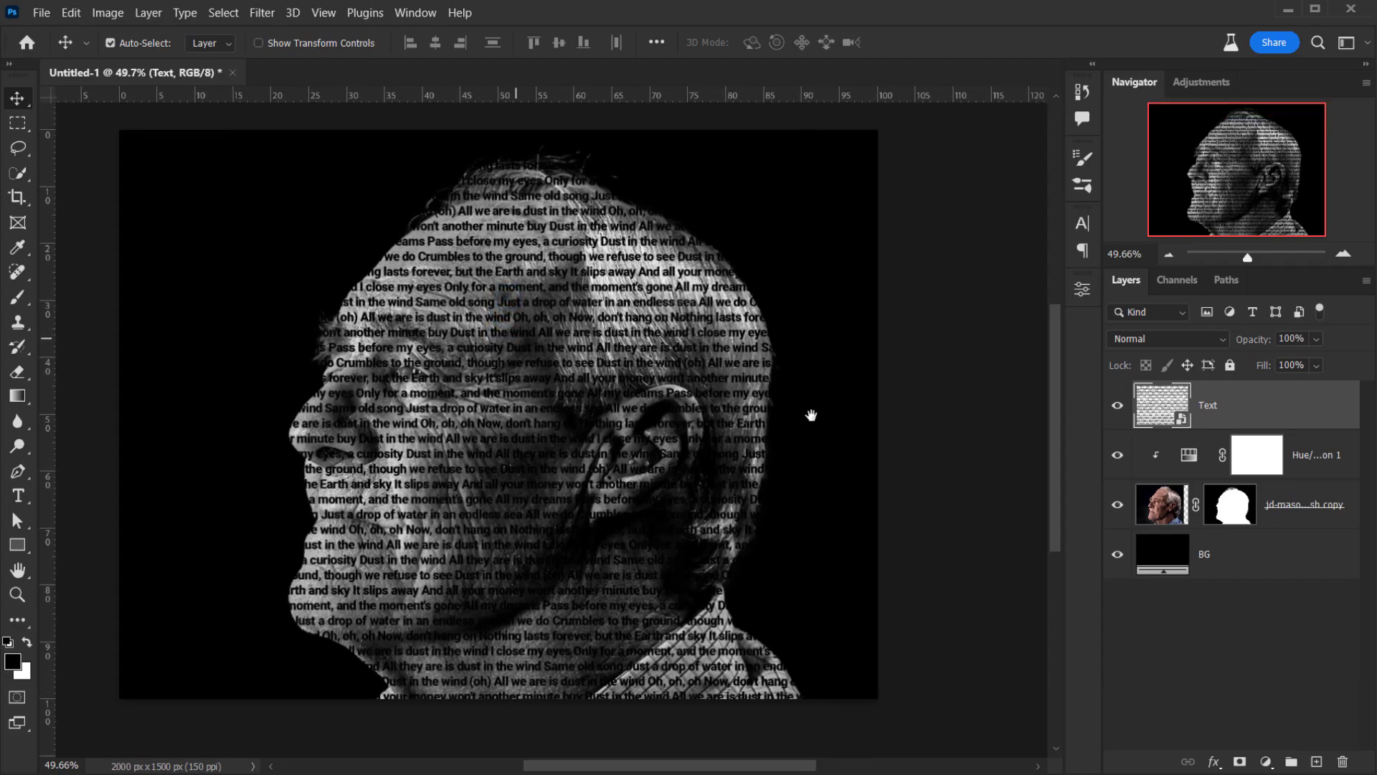
Duplicate the Text smart object, rename the copy as Blured, and hide it
{"action": "left_click", "coordinate": [1117, 408]}
{"action": "left_click", "coordinate": [1116, 407]}
{"action": "key", "text": "ctrl+j"}
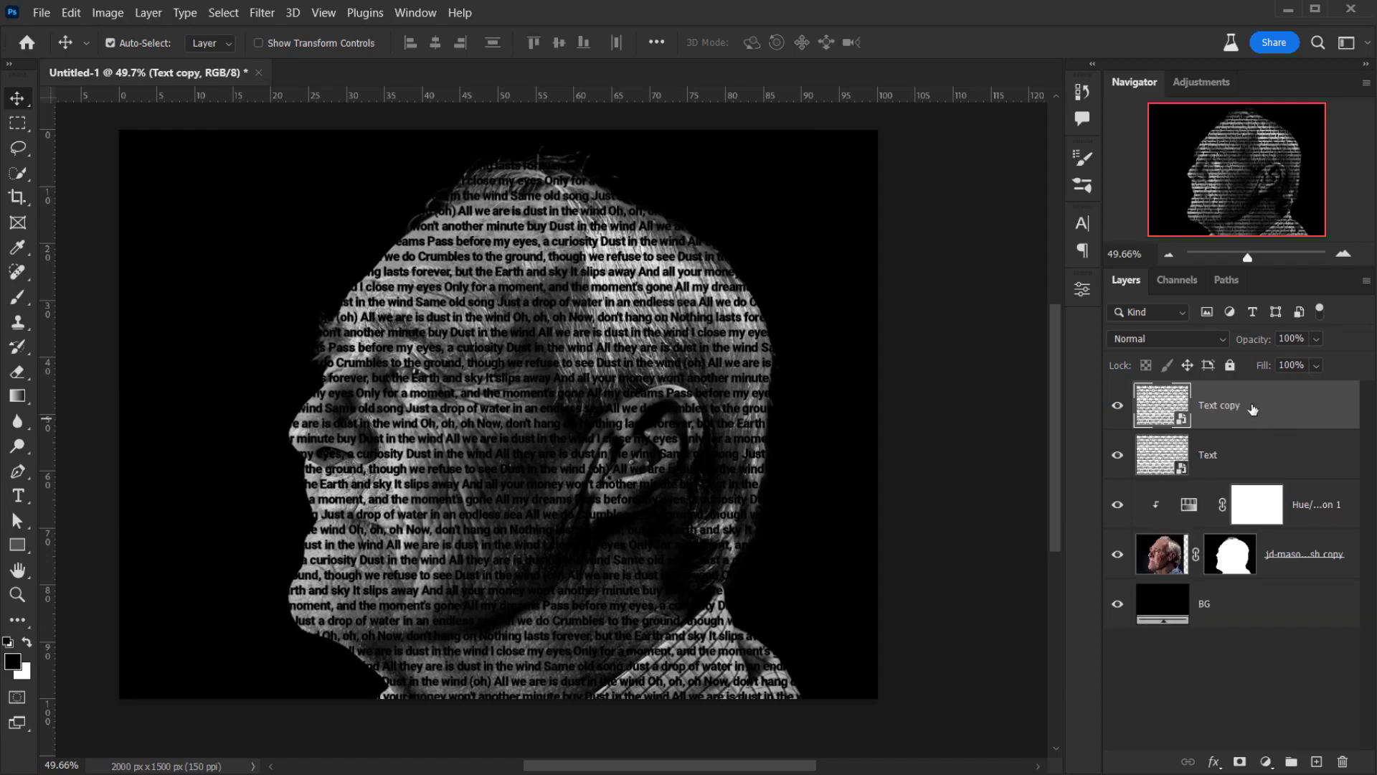
{"action": "double_click", "coordinate": [1237, 408]}
{"action": "type", "text": "Blures"}
{"action": "key", "text": "BackSpace"}
{"action": "type", "text": "d"}
{"action": "key", "text": "Return"}
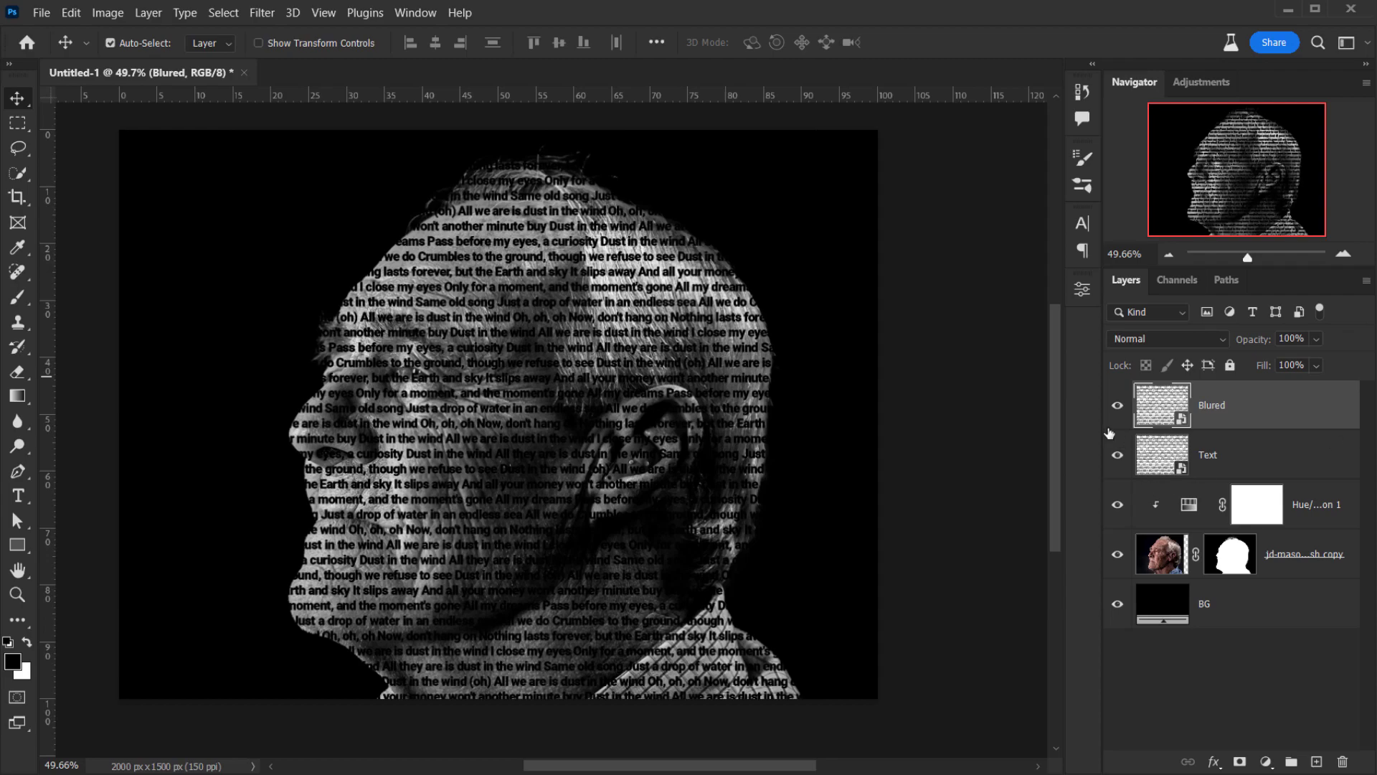
{"action": "left_click", "coordinate": [1118, 407]}
Apply Displace to the Text layer with horizontal and vertical scale 20, Stretch To Fit and Repeat Edge Pixels, using MAP.psd as the displacement map
{"action": "left_click", "coordinate": [1292, 465]}
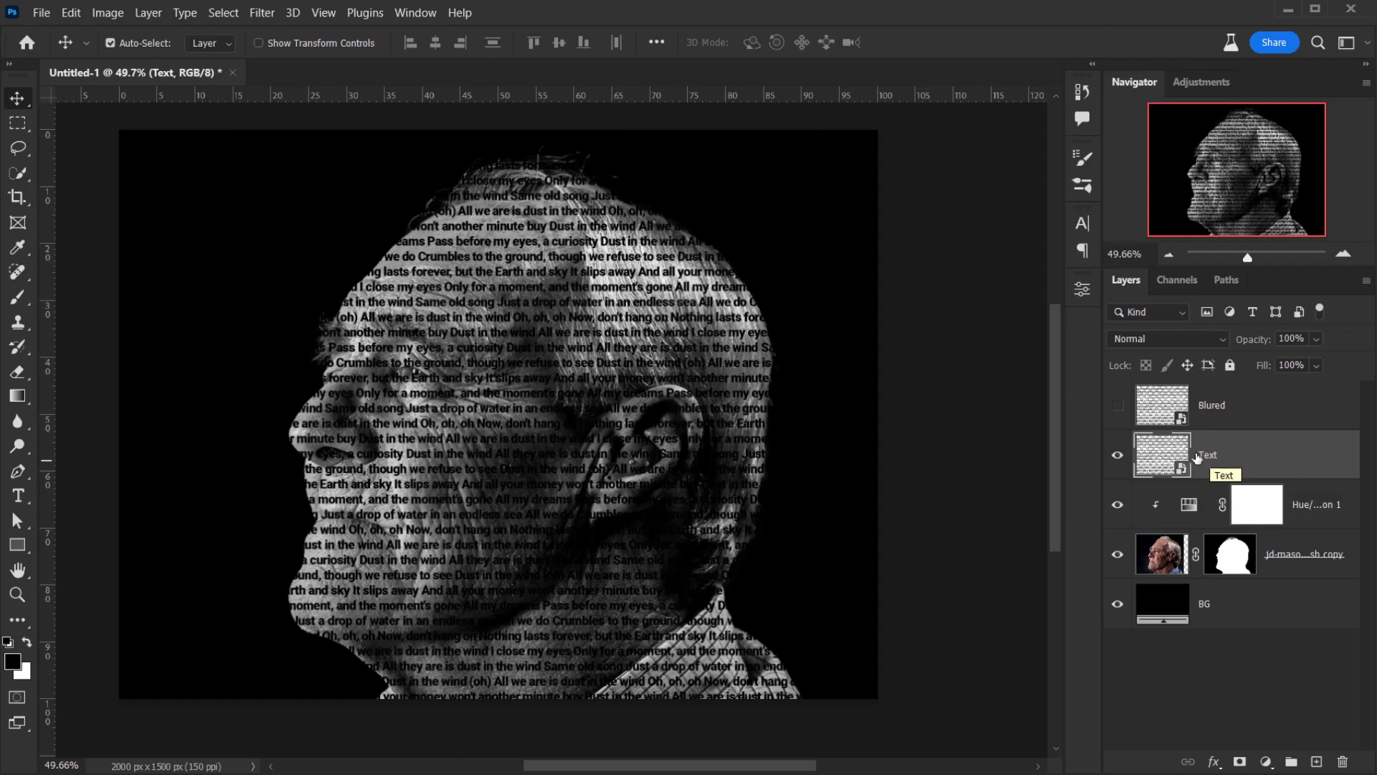
{"action": "left_click", "coordinate": [1116, 454]}
{"action": "left_click", "coordinate": [262, 13]}
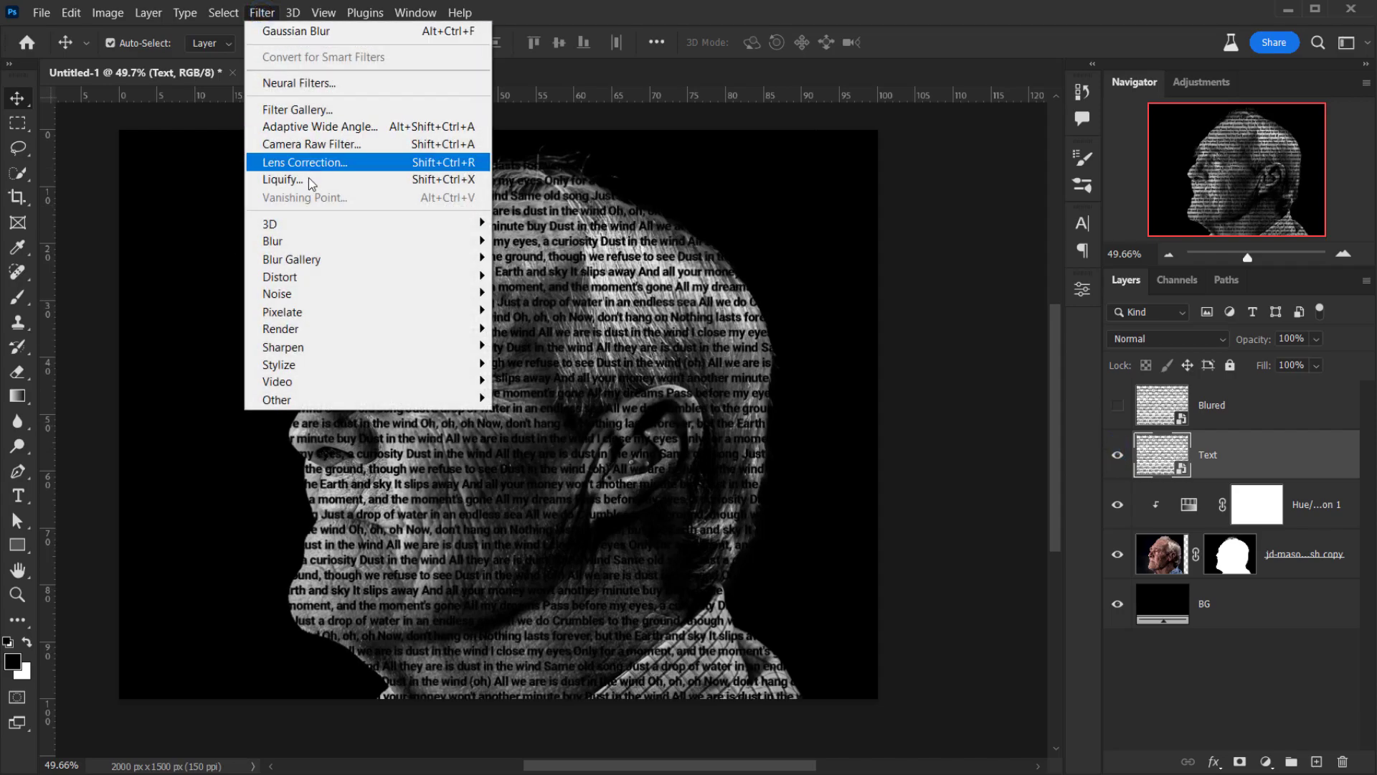
{"action": "mouse_move", "coordinate": [357, 279]}
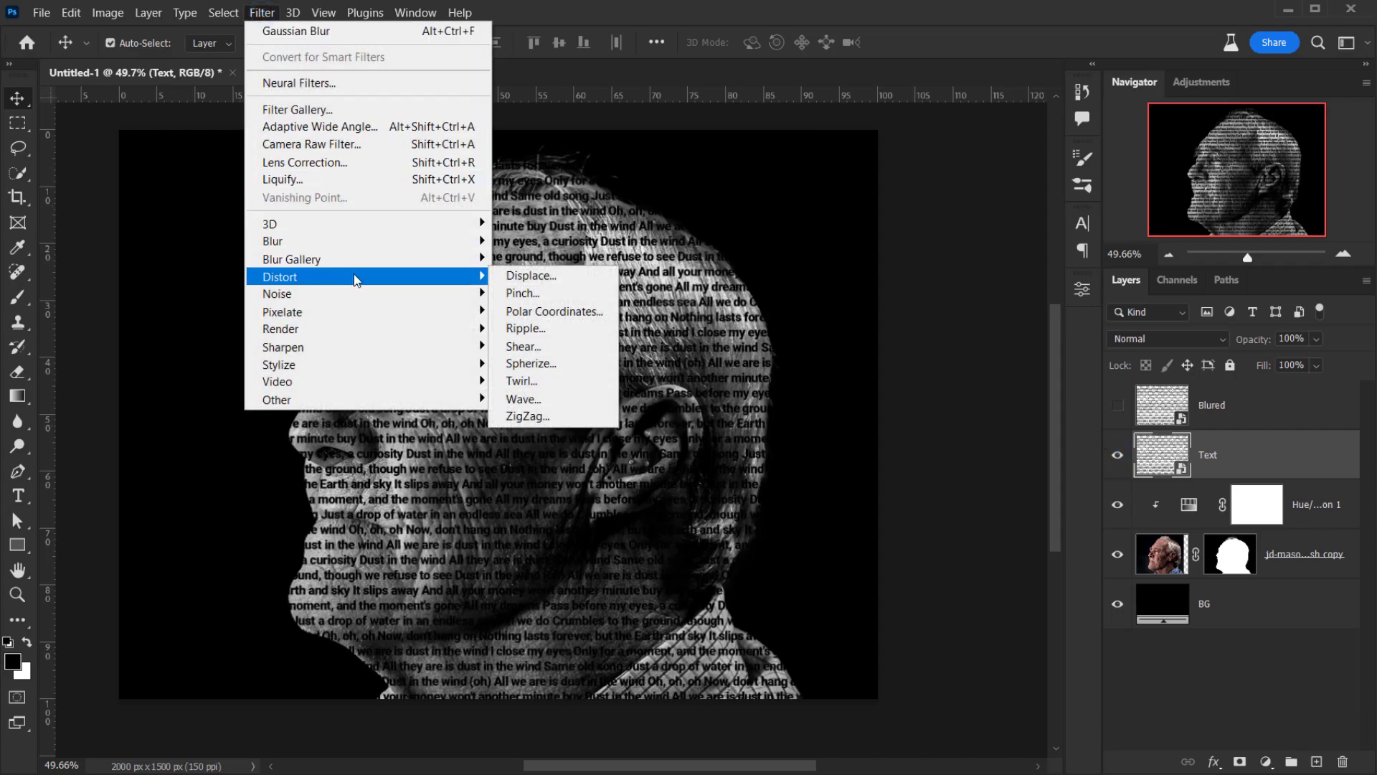
{"action": "left_click", "coordinate": [527, 275]}
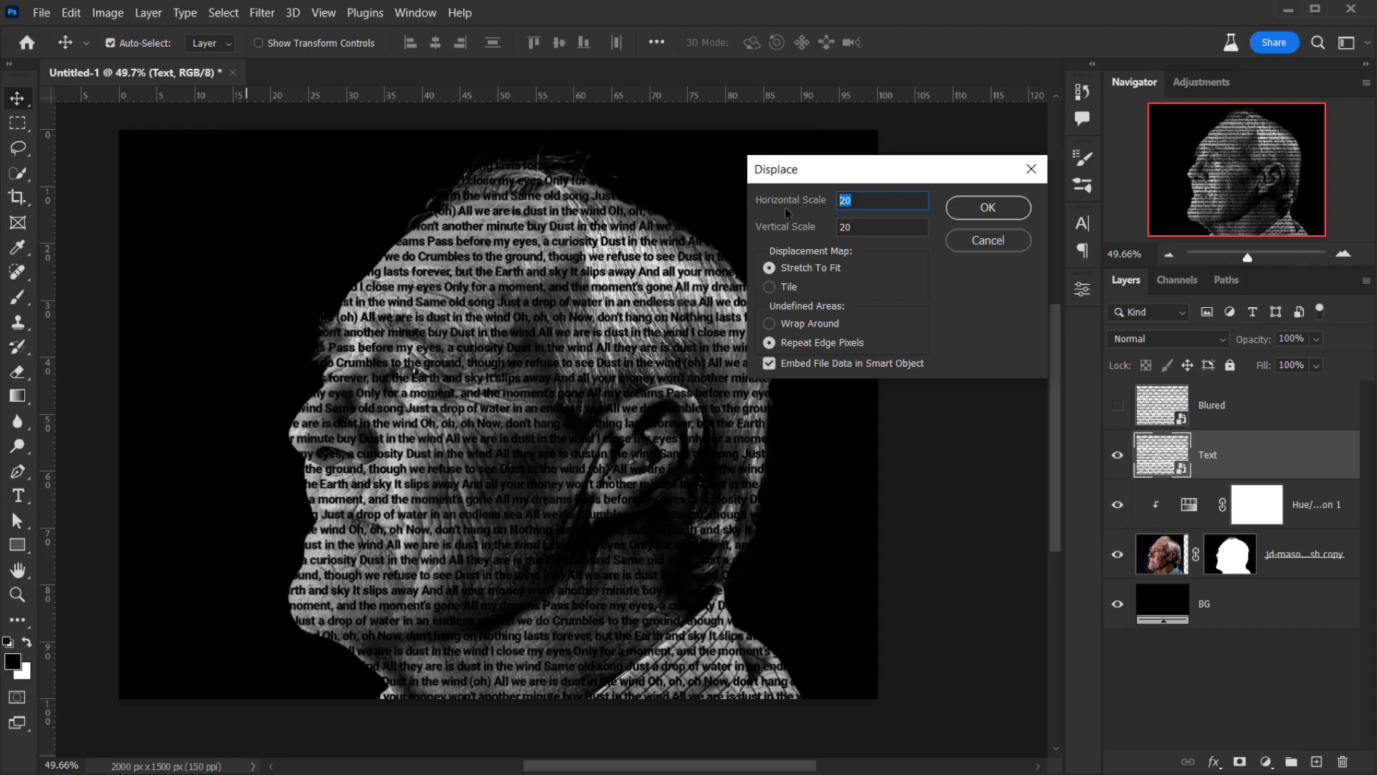
{"action": "left_click", "coordinate": [870, 226]}
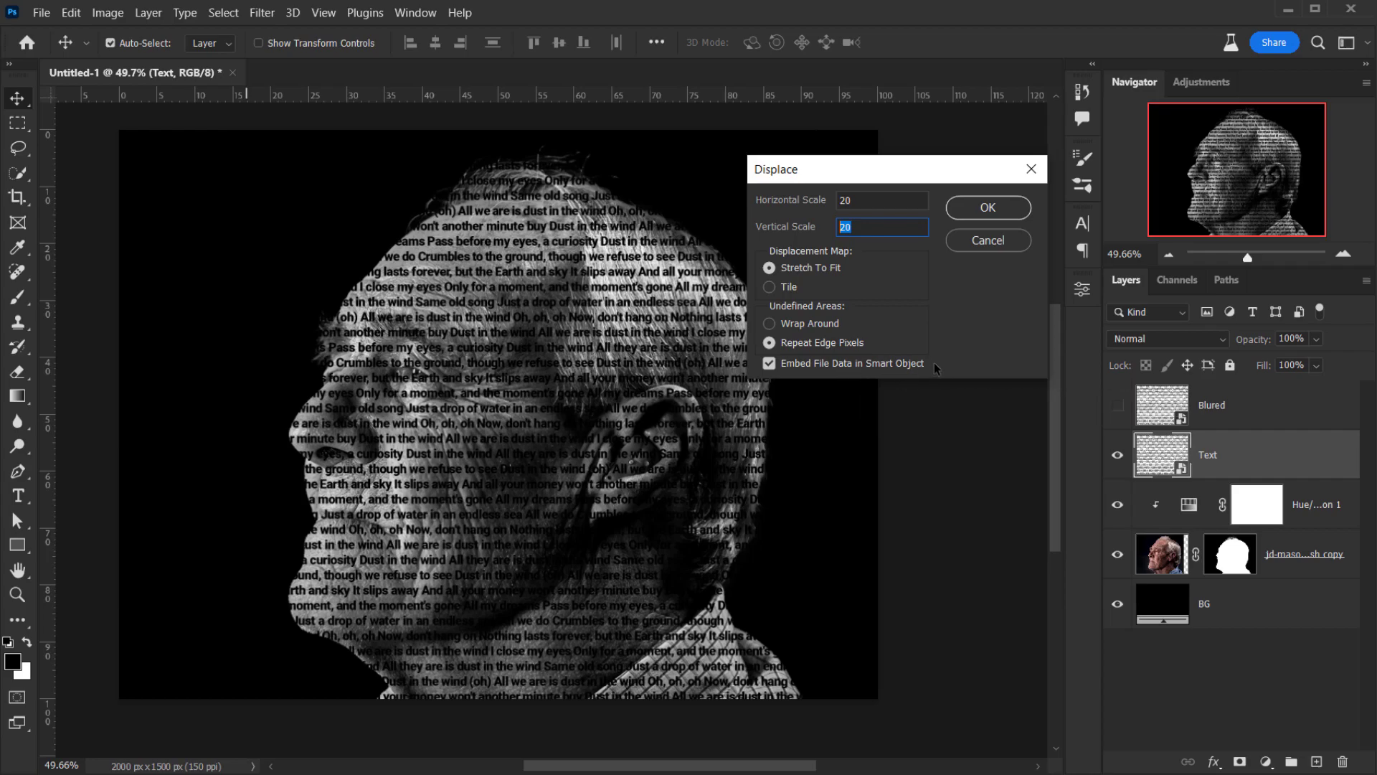
{"action": "left_click", "coordinate": [987, 210]}
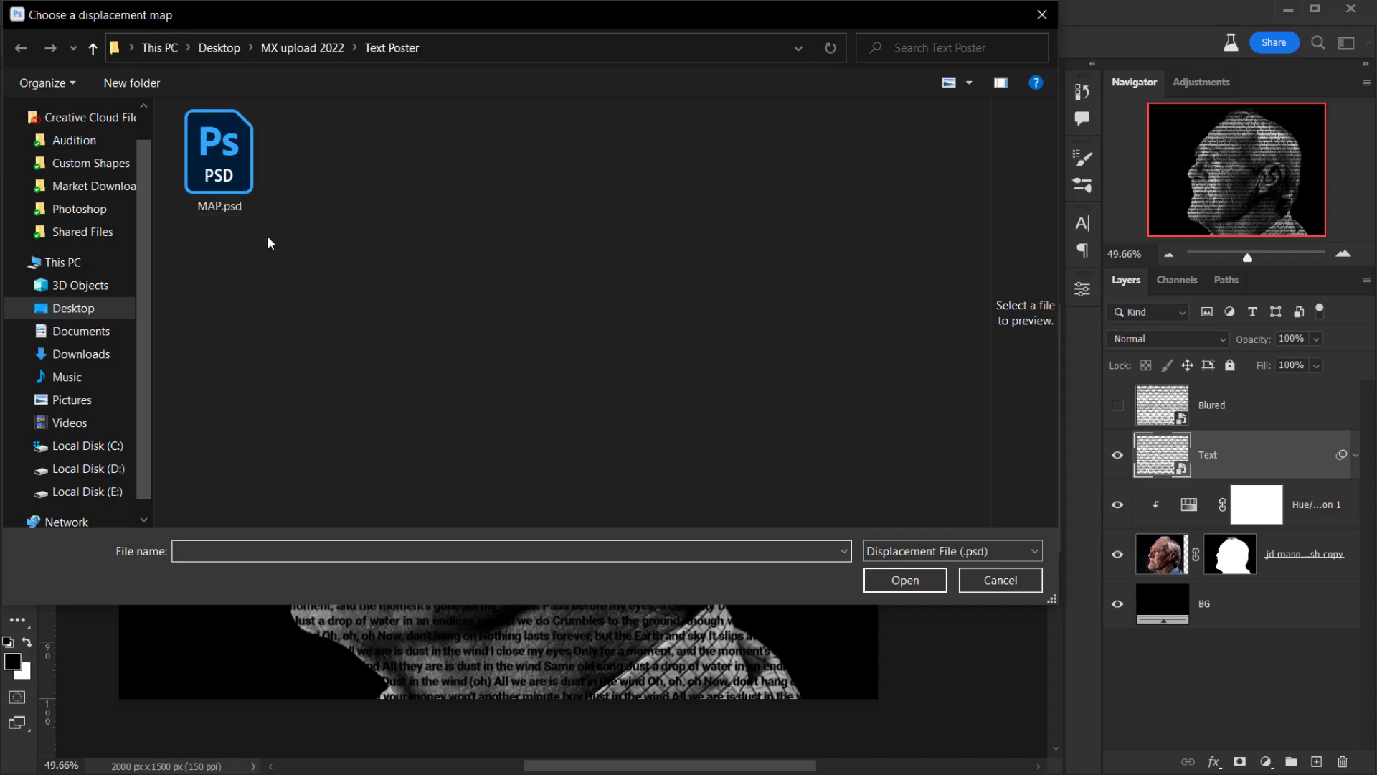
{"action": "double_click", "coordinate": [230, 165]}
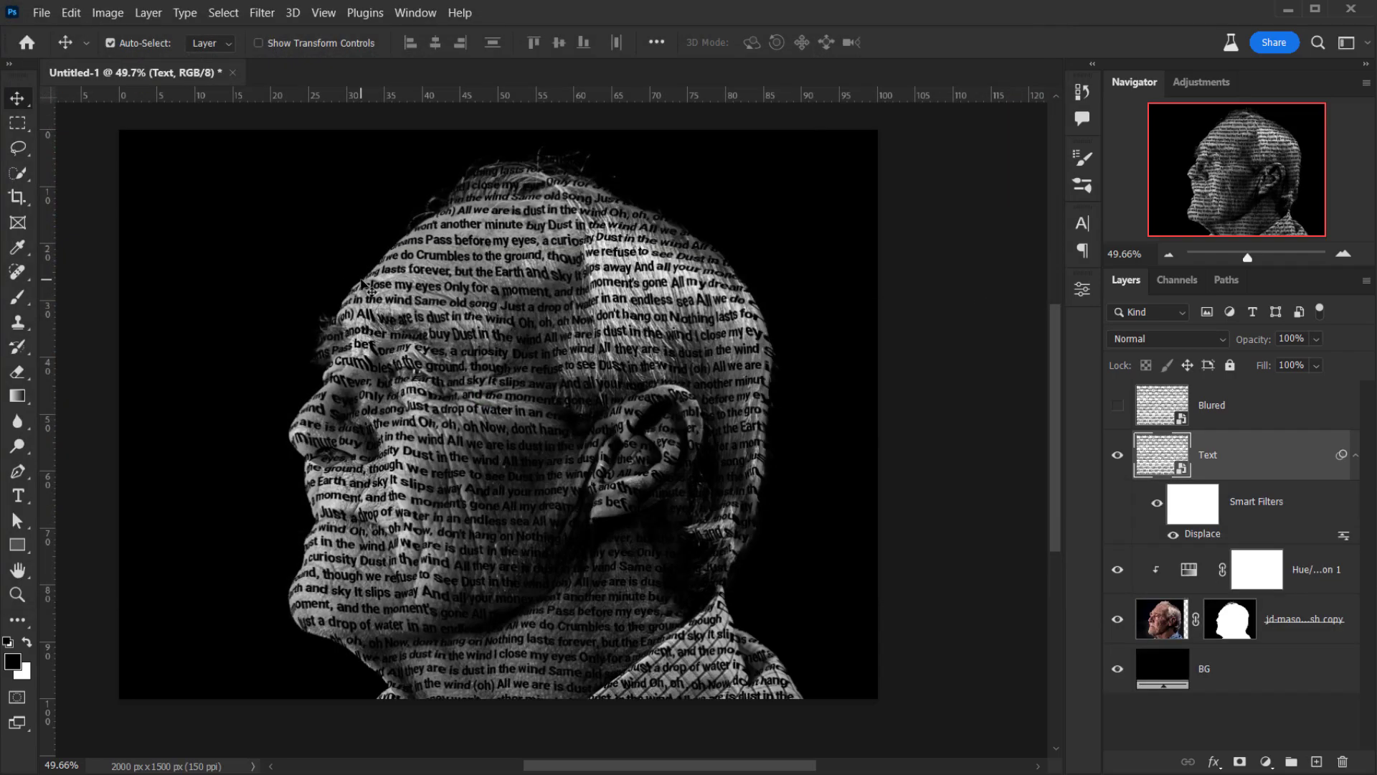
Examine up close how the displaced lyrics follow the contours of the man's face and ear
{"action": "scroll", "coordinate": [558, 371], "scroll_direction": "up", "scroll_amount": 2}
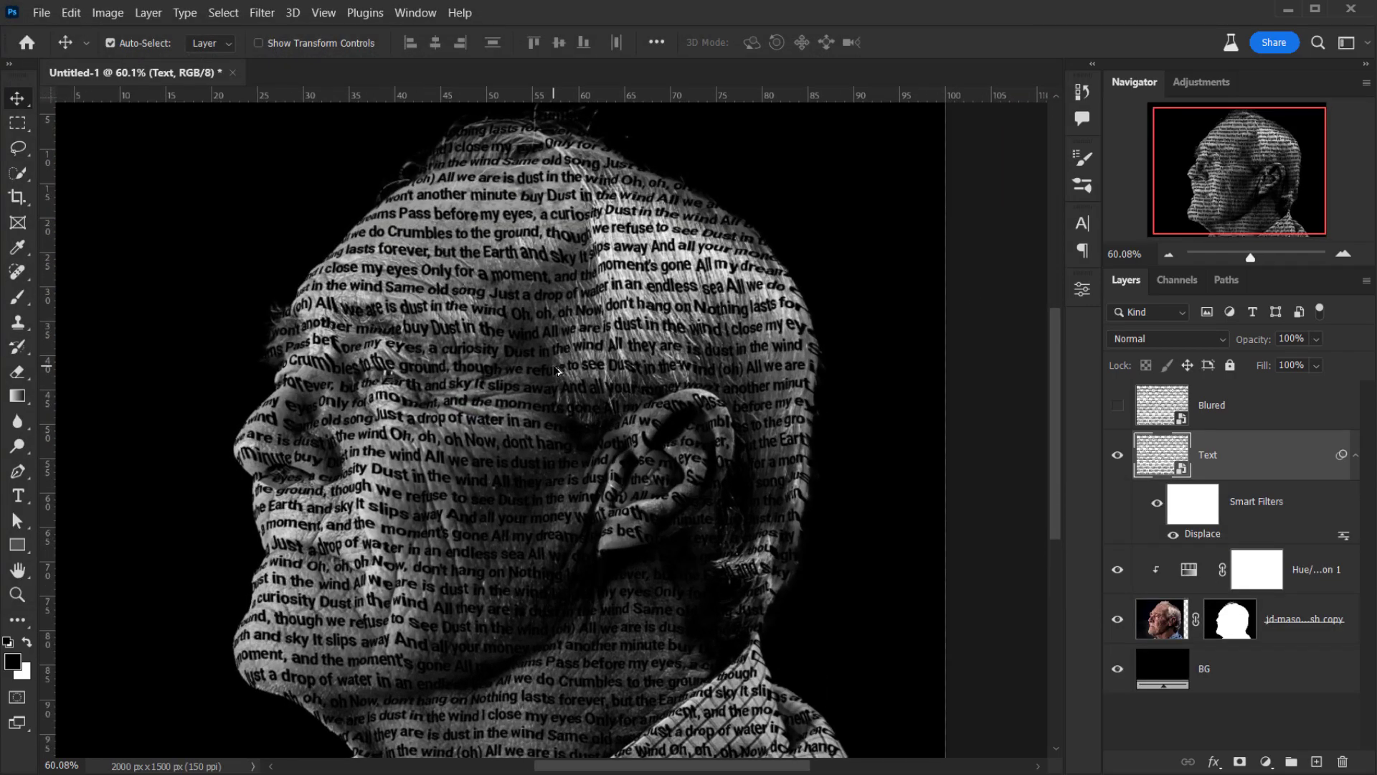
{"action": "scroll", "coordinate": [531, 398], "scroll_direction": "up", "scroll_amount": 8}
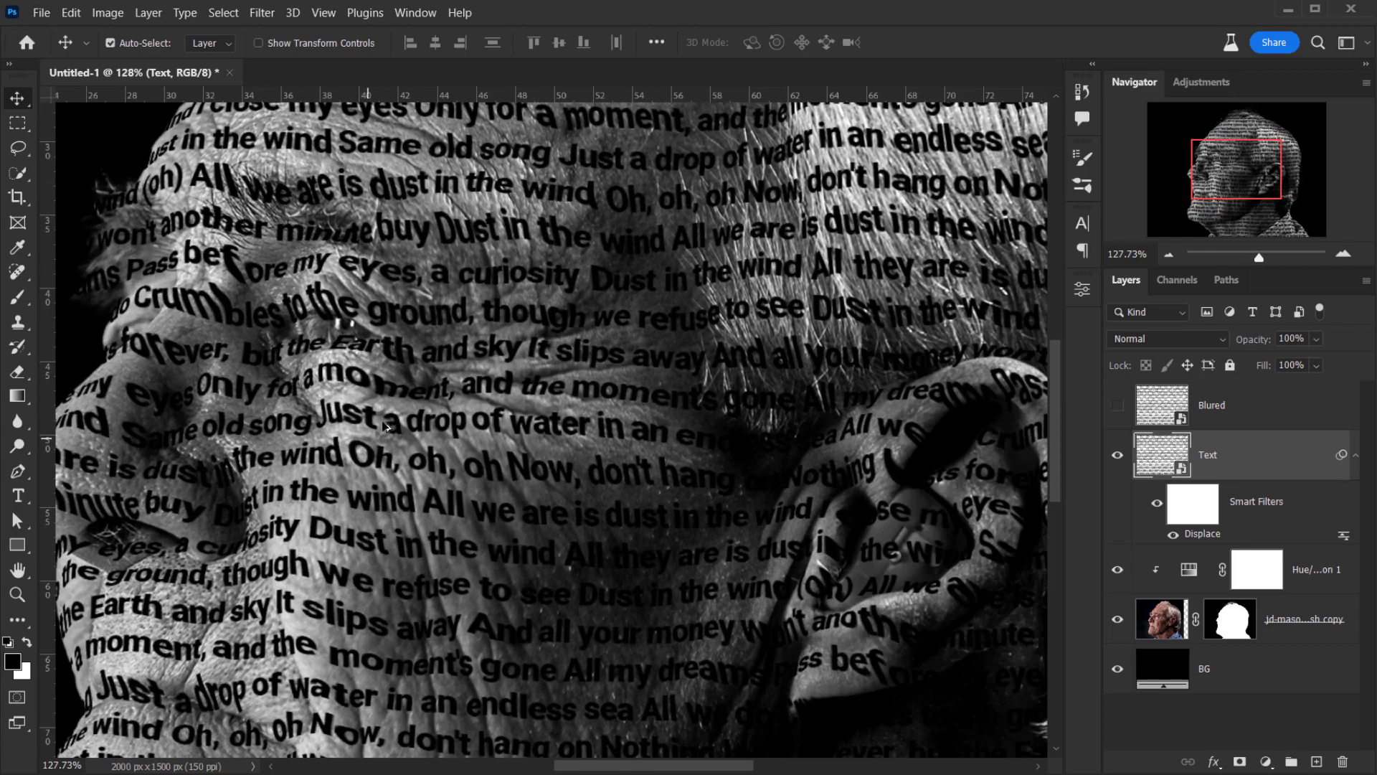
{"action": "scroll", "coordinate": [385, 427], "scroll_direction": "up", "scroll_amount": 3}
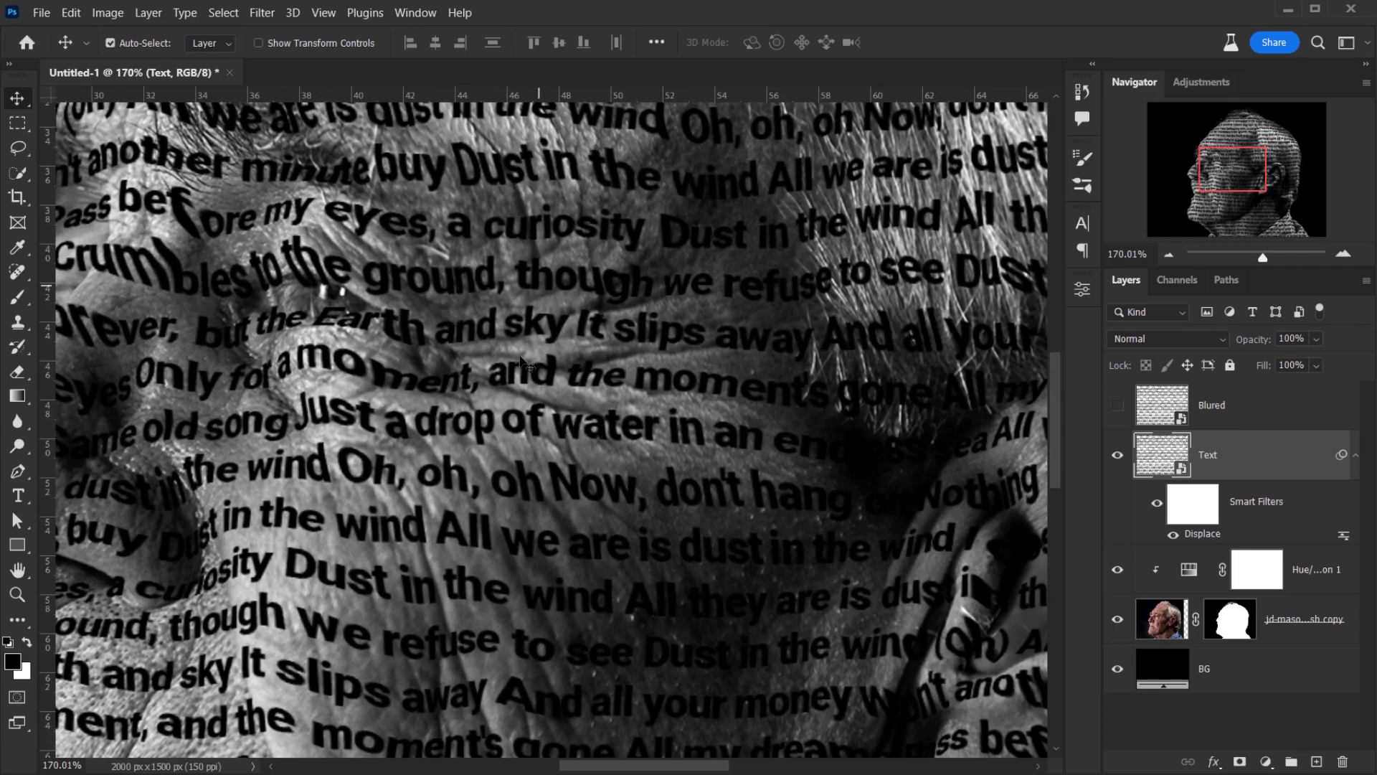
{"action": "scroll", "coordinate": [473, 498], "scroll_direction": "down", "scroll_amount": 6}
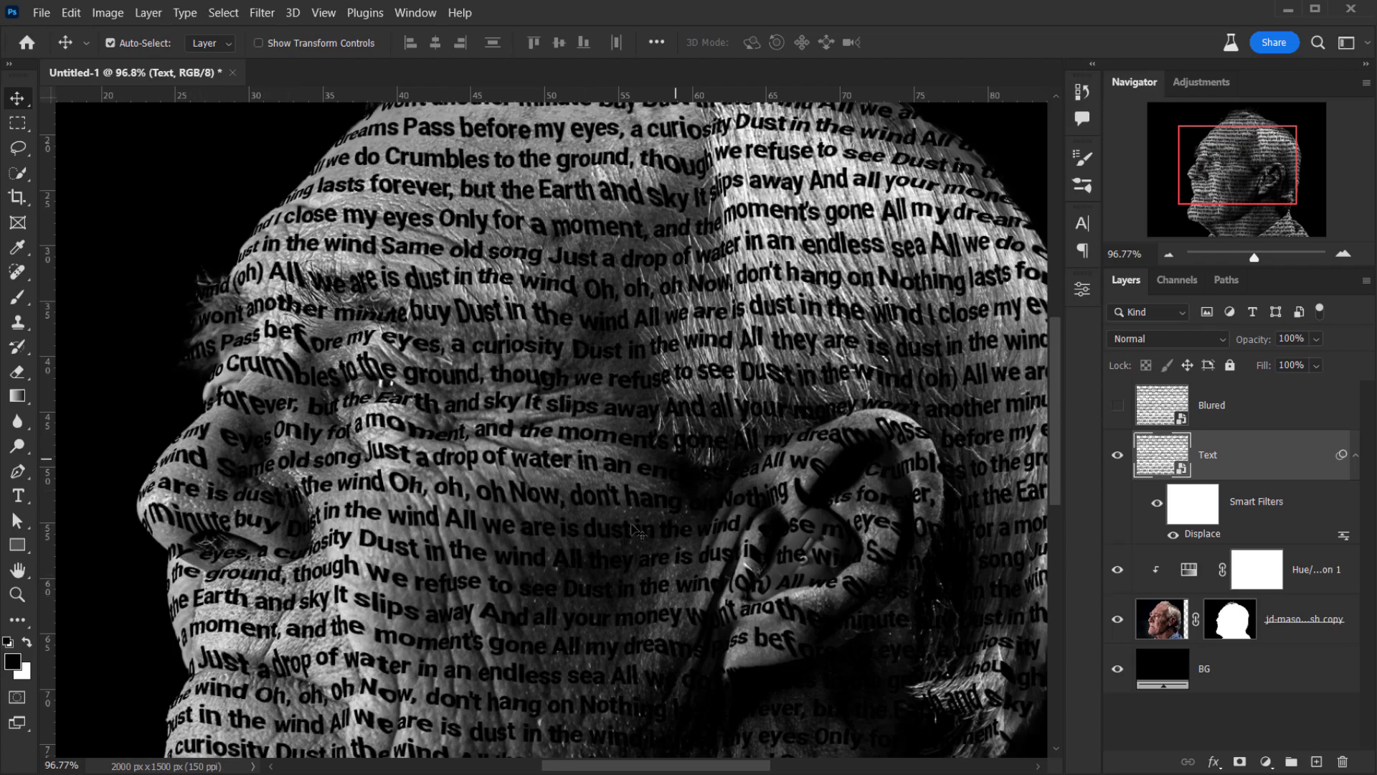
{"action": "scroll", "coordinate": [847, 553], "scroll_direction": "down", "scroll_amount": 4}
{"action": "scroll", "coordinate": [850, 567], "scroll_direction": "up", "scroll_amount": 6}
{"action": "scroll", "coordinate": [851, 560], "scroll_direction": "up", "scroll_amount": 4}
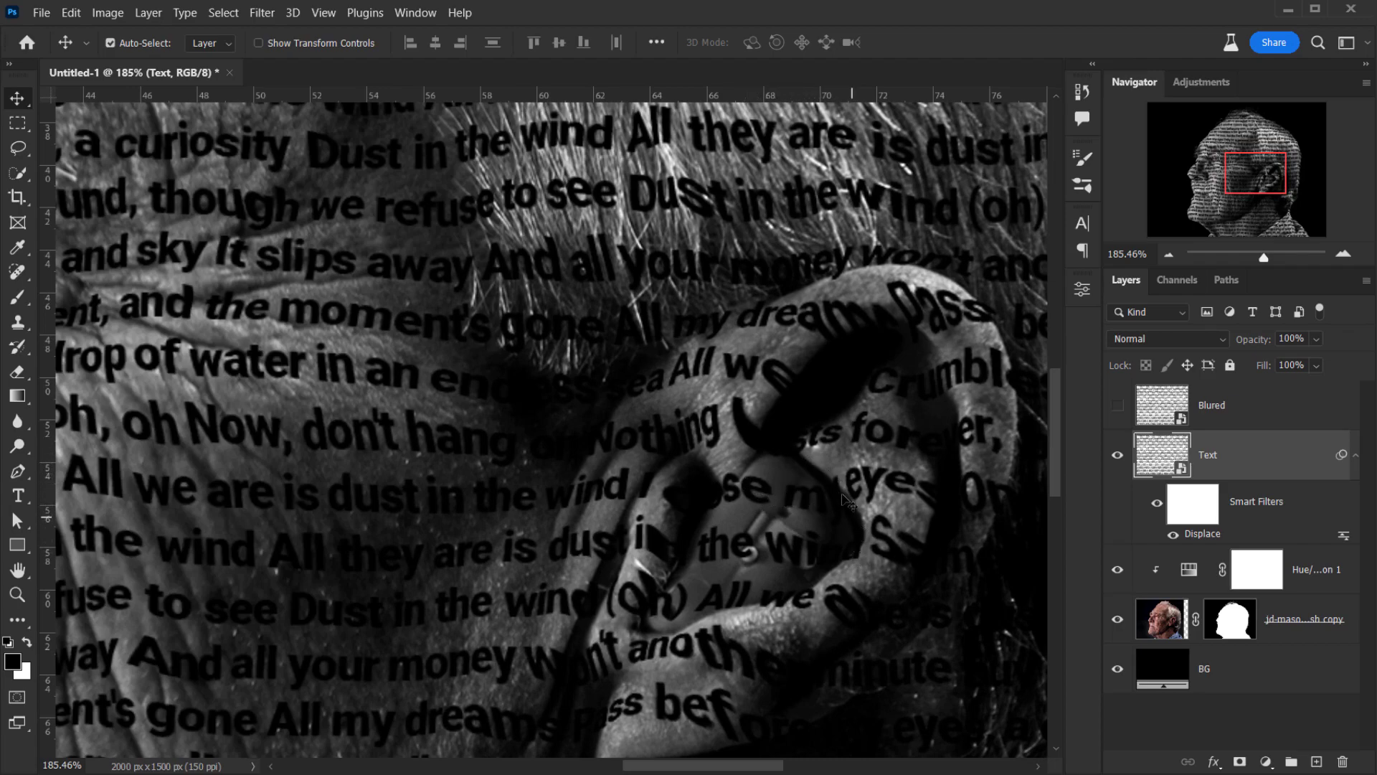
{"action": "scroll", "coordinate": [237, 589], "scroll_direction": "down", "scroll_amount": 8}
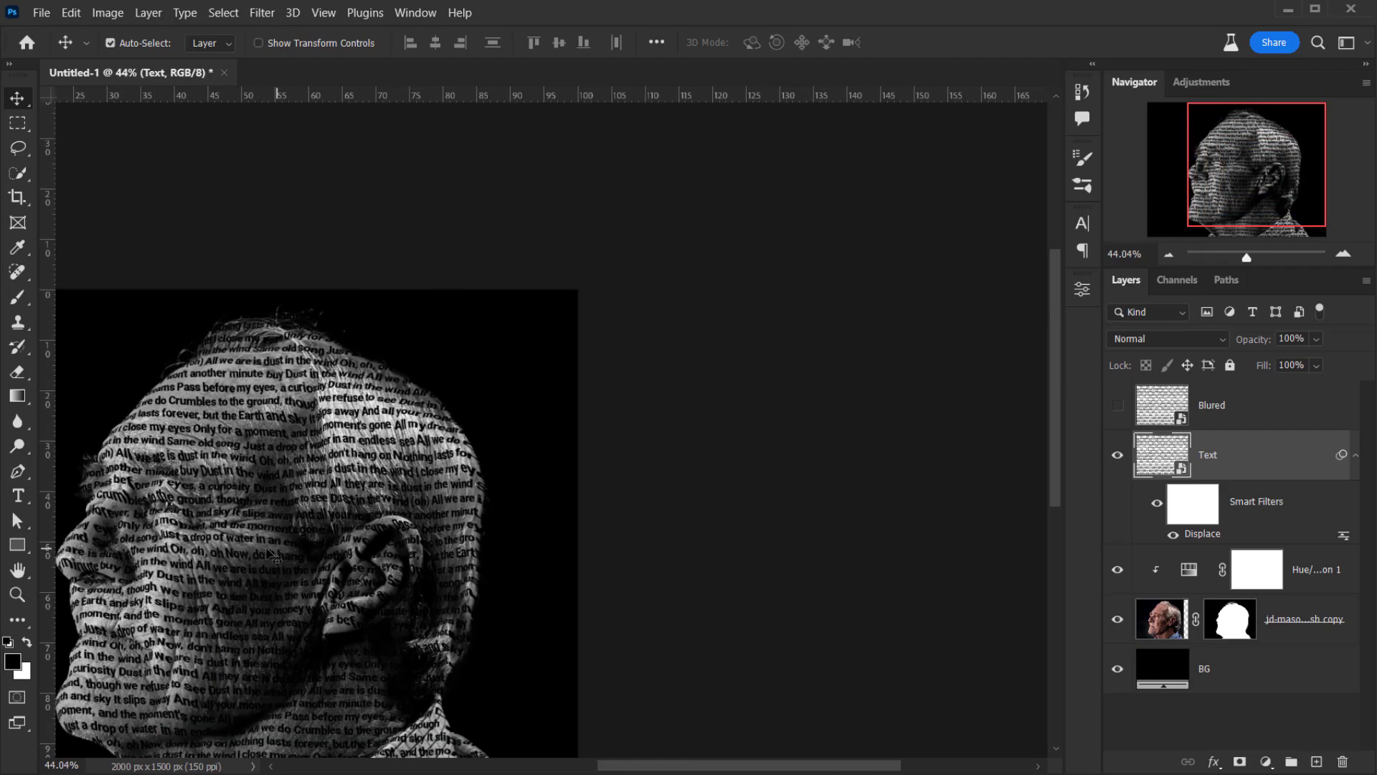
{"action": "left_click_drag", "start_coordinate": [242, 544], "coordinate": [384, 463]}
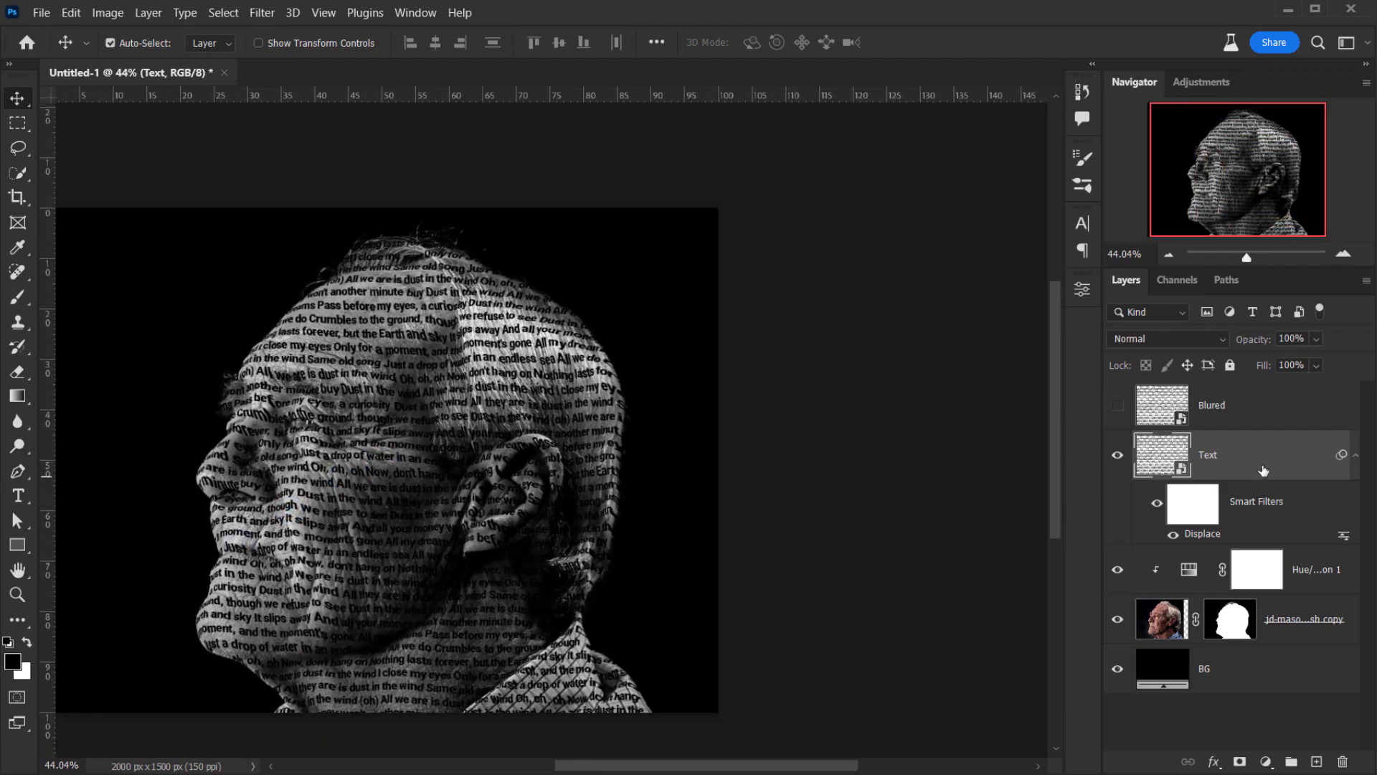
Collapse the Text layer's smart filters, place the layer directly above BG, and clip the portrait layer to it
{"action": "left_click", "coordinate": [1356, 455]}
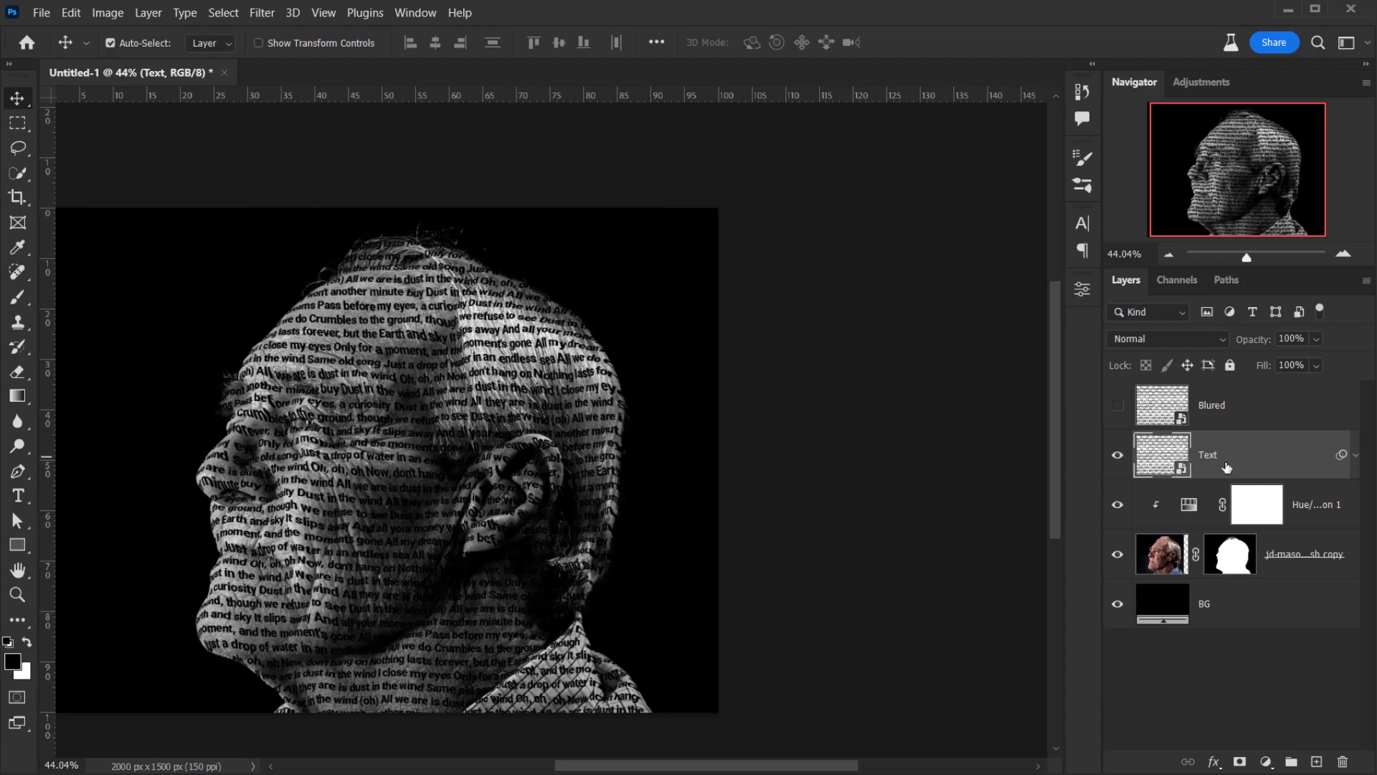
{"action": "left_click_drag", "start_coordinate": [1242, 466], "coordinate": [1239, 571]}
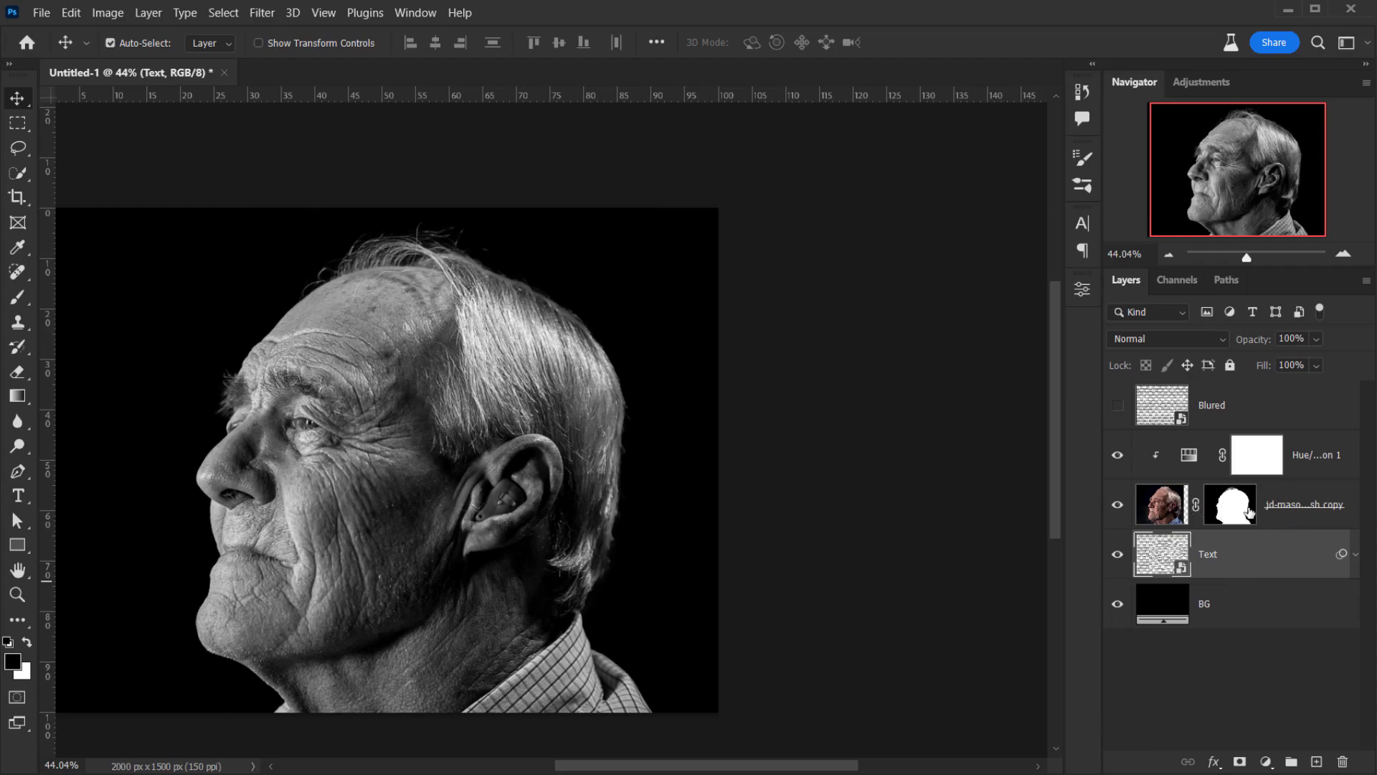
{"action": "left_click", "coordinate": [1299, 514]}
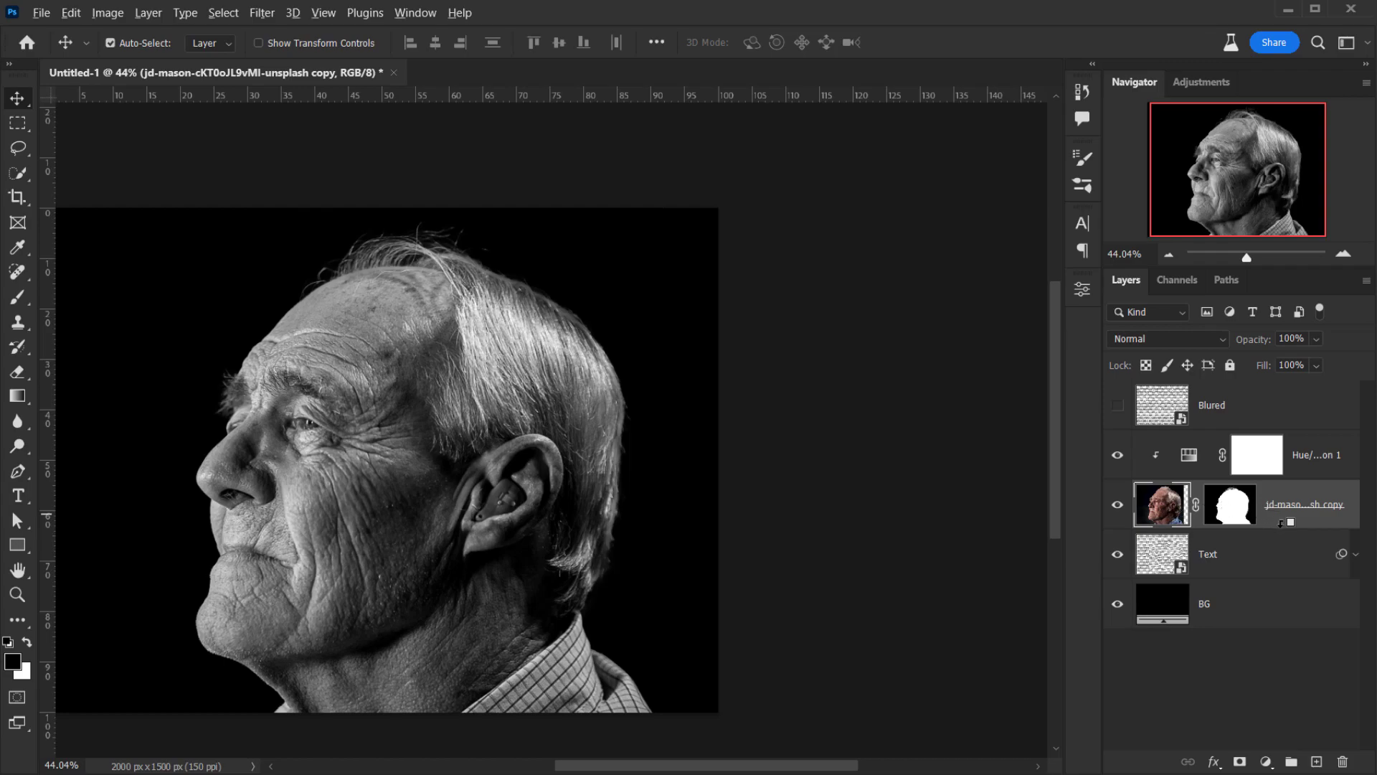
{"action": "left_click", "coordinate": [1256, 529], "text": "alt"}
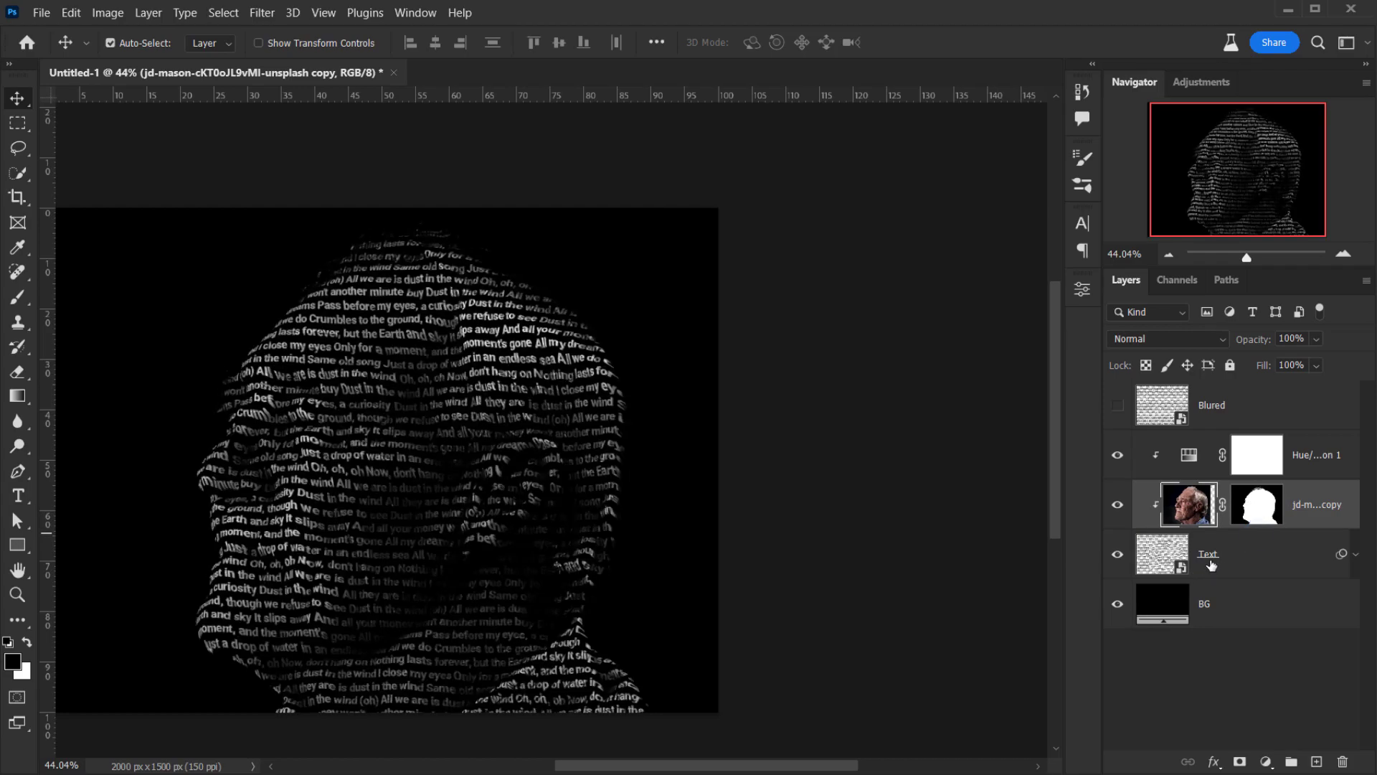
{"action": "scroll", "coordinate": [556, 552], "scroll_direction": "up", "scroll_amount": 3}
{"action": "scroll", "coordinate": [556, 553], "scroll_direction": "up", "scroll_amount": 4}
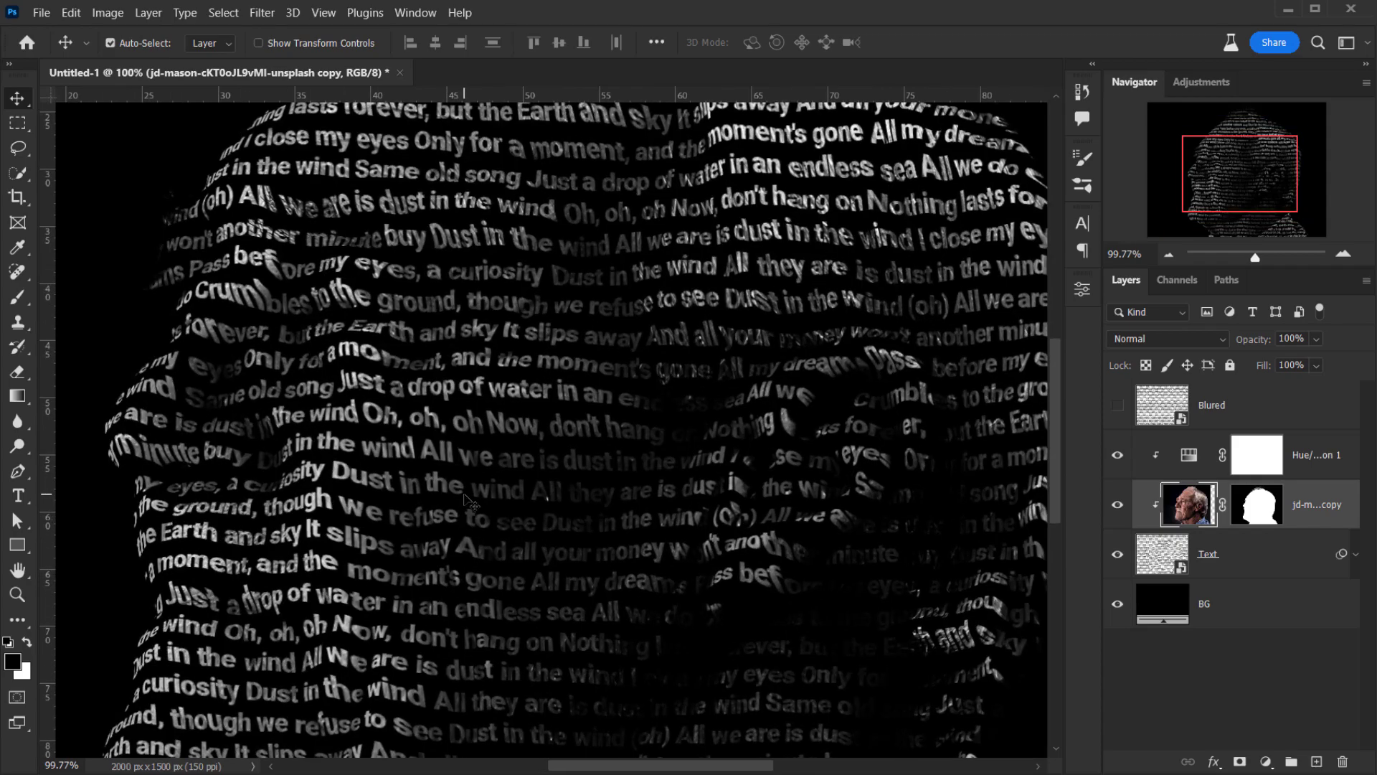
Duplicate the masked portrait layer above the Hue/Saturation adjustment and clip the copy to the Text layer's clipping group
{"action": "scroll", "coordinate": [364, 433], "scroll_direction": "down", "scroll_amount": 5}
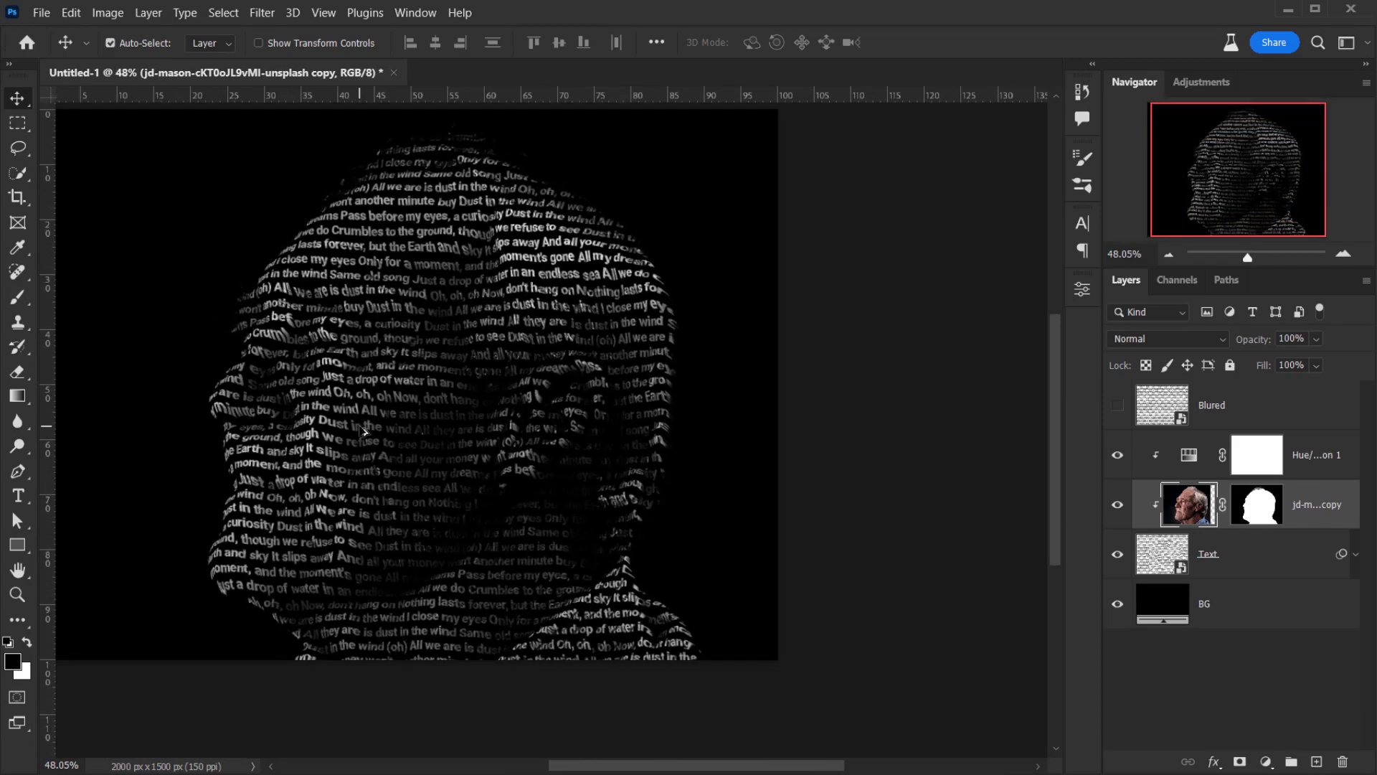
{"action": "left_click_drag", "start_coordinate": [342, 420], "coordinate": [393, 423]}
{"action": "scroll", "coordinate": [393, 423], "scroll_direction": "up", "scroll_amount": 2}
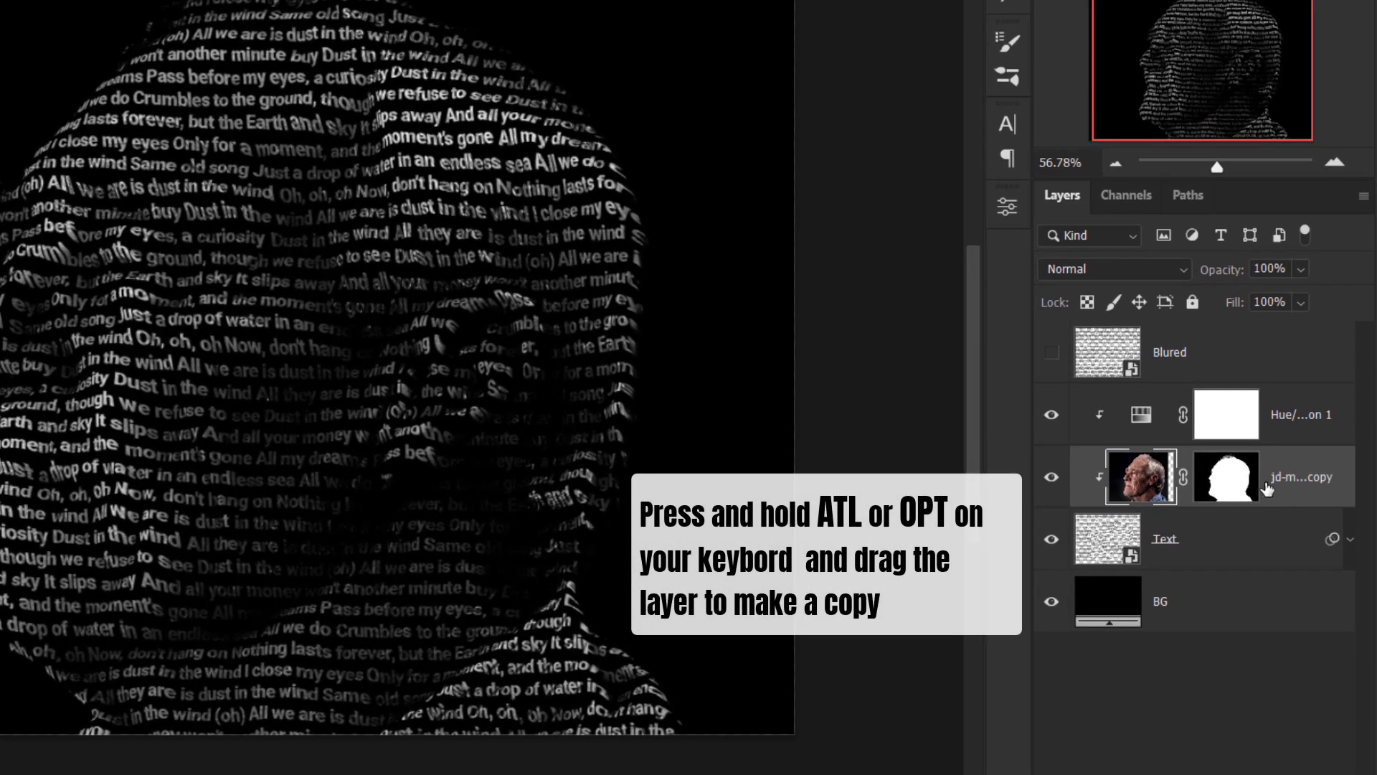
{"action": "left_click_drag", "start_coordinate": [1291, 494], "coordinate": [1250, 416]}
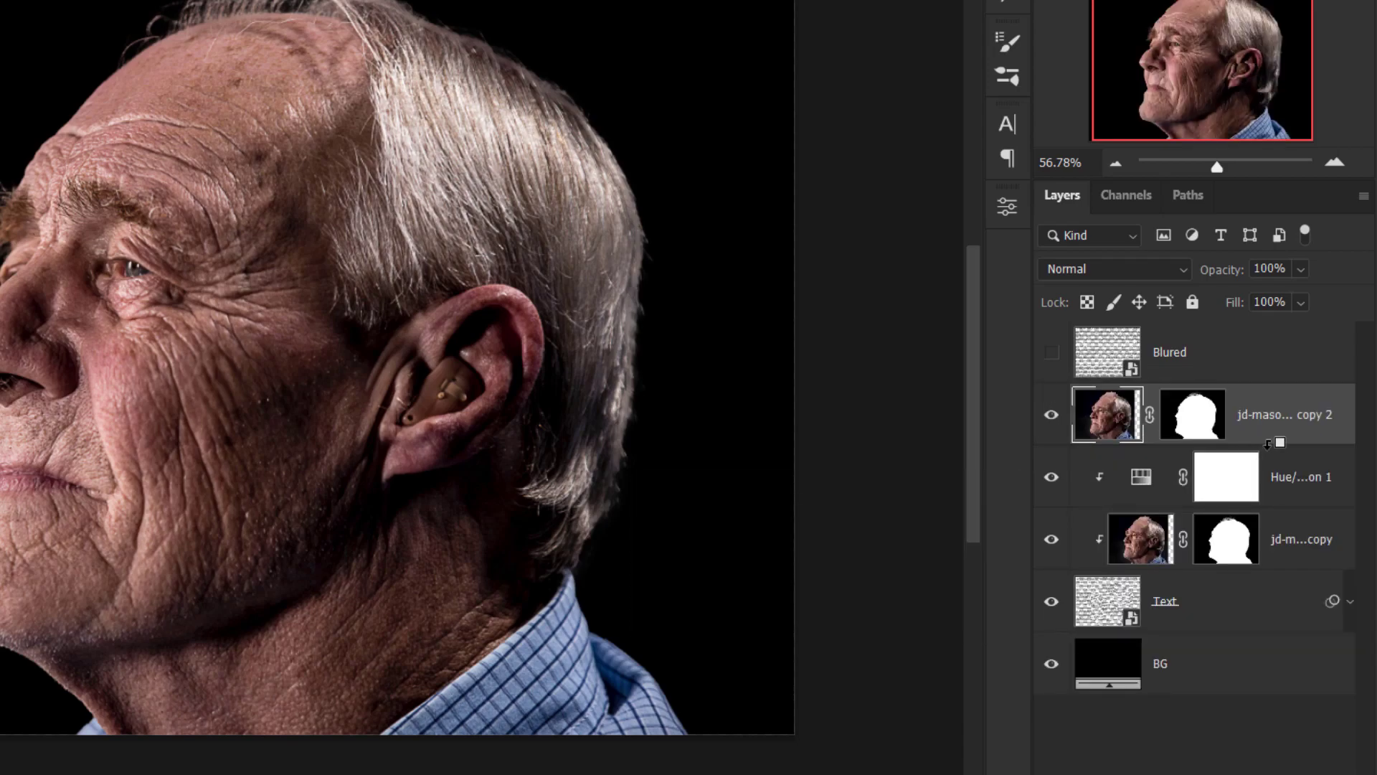
{"action": "left_click", "coordinate": [1267, 444], "text": "alt"}
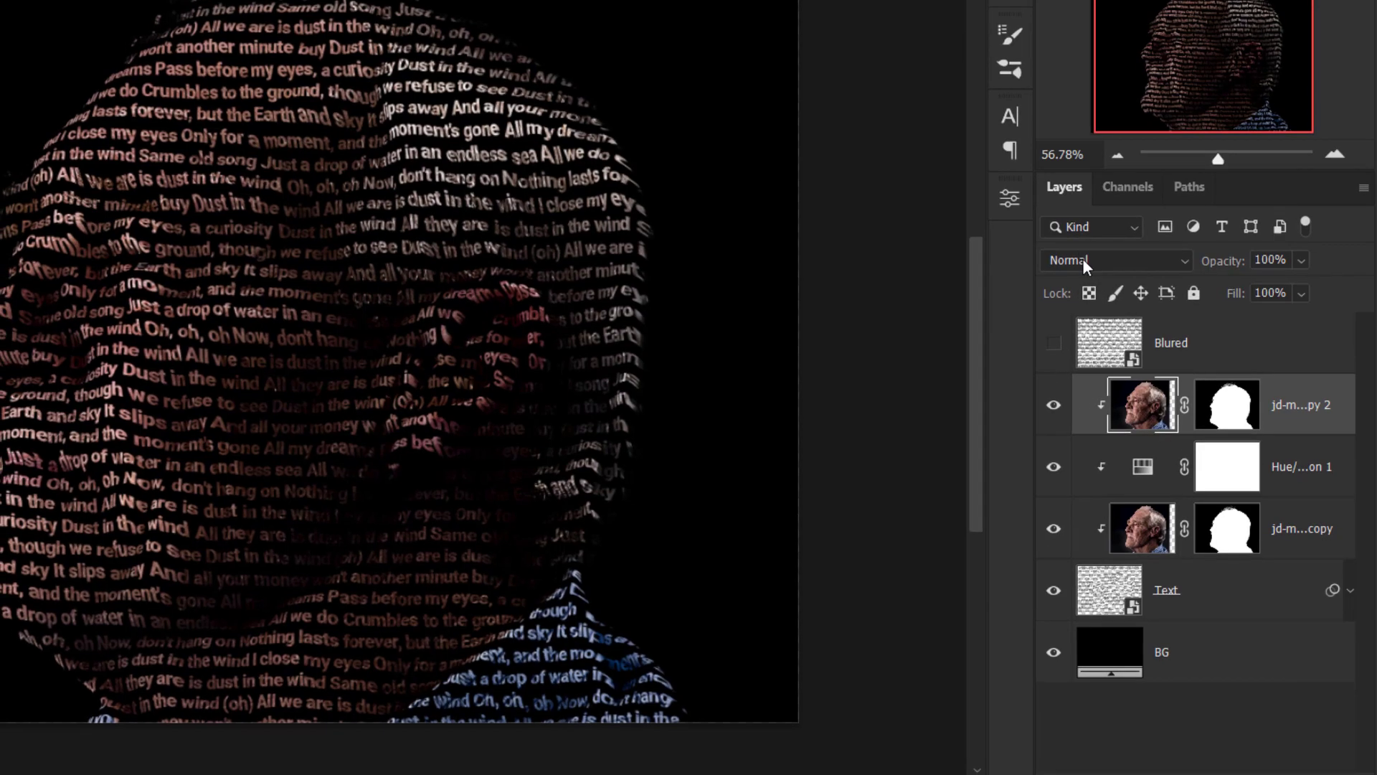
Set the new portrait copy's blend mode to Color and its opacity to 67%
{"action": "left_click", "coordinate": [1082, 260]}
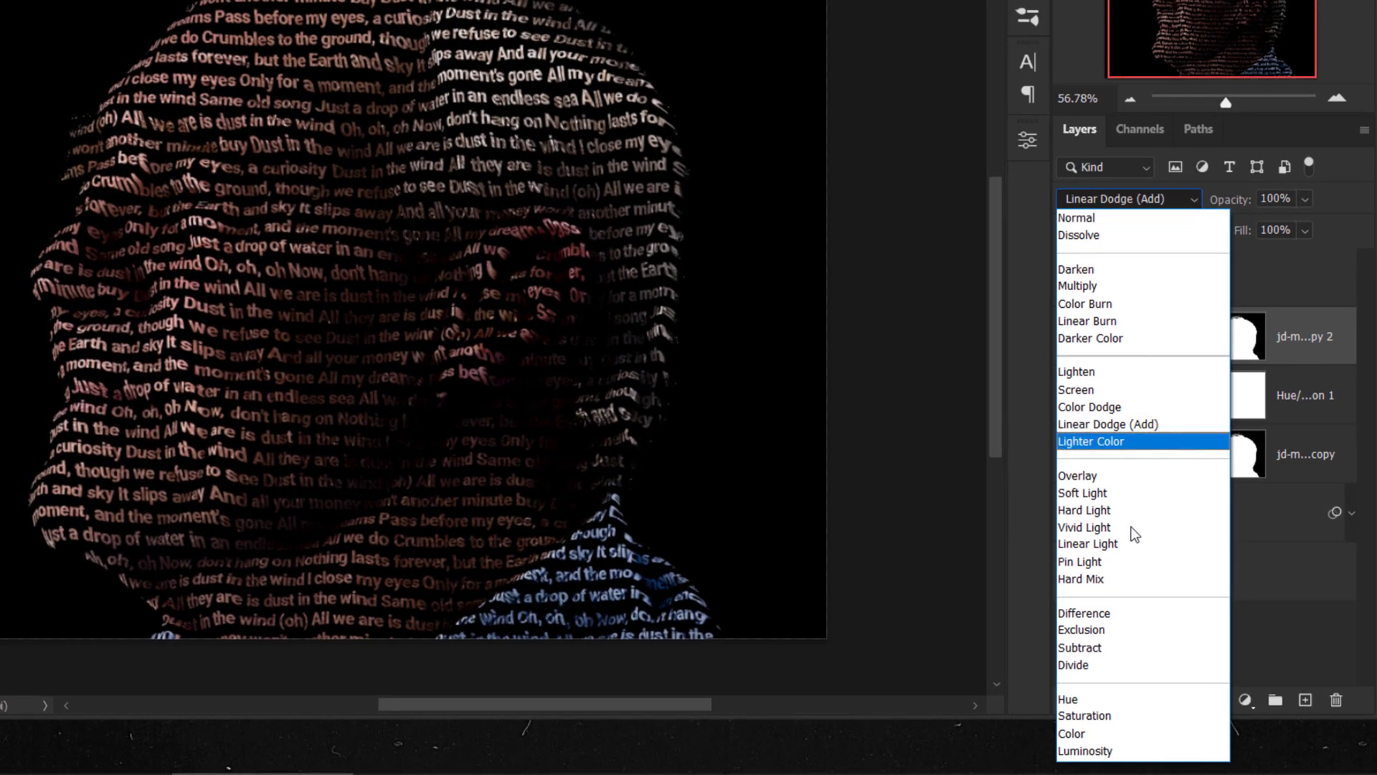
{"action": "left_click", "coordinate": [1073, 733]}
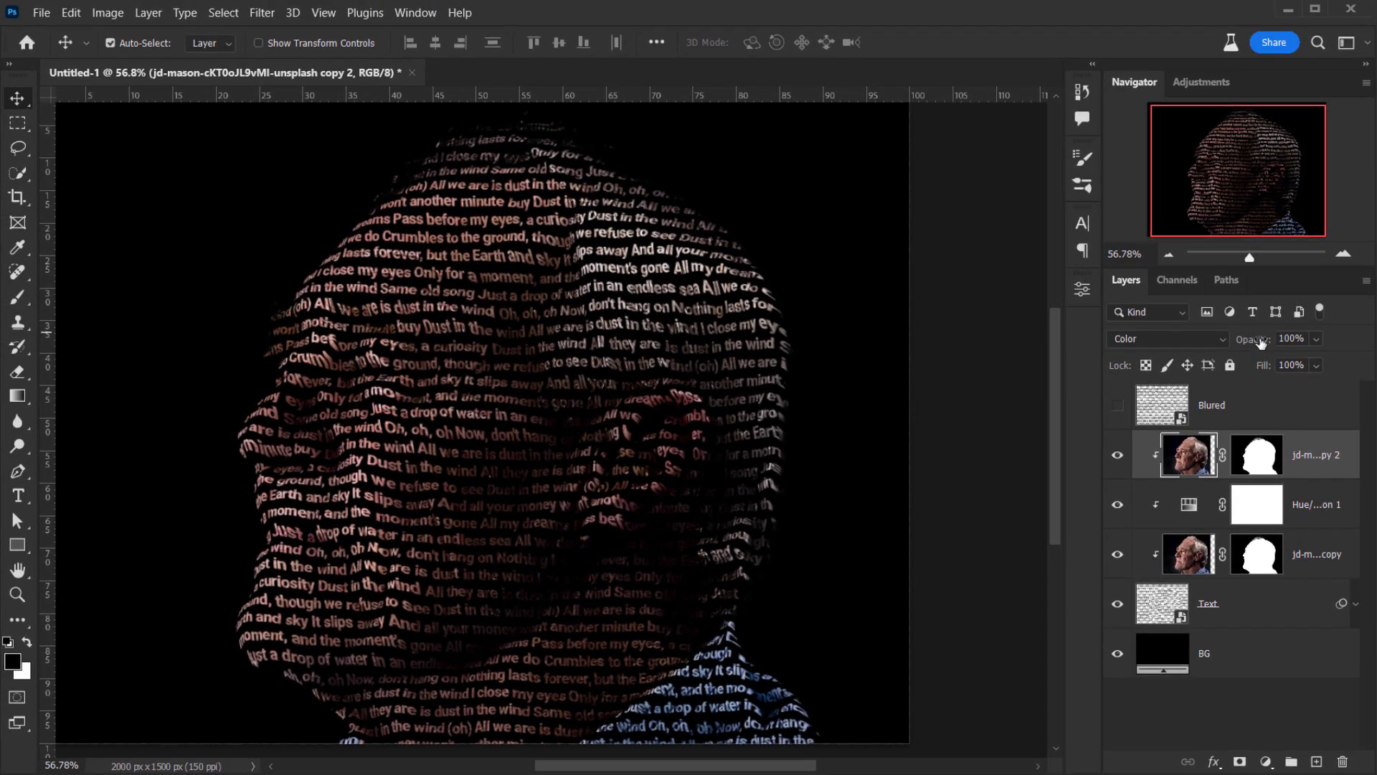
{"action": "left_click_drag", "start_coordinate": [1260, 343], "coordinate": [1231, 344]}
Examine the color tint on the lyrics across the man's face and shirt, both close up and as a whole
{"action": "left_click_drag", "start_coordinate": [347, 497], "coordinate": [375, 491]}
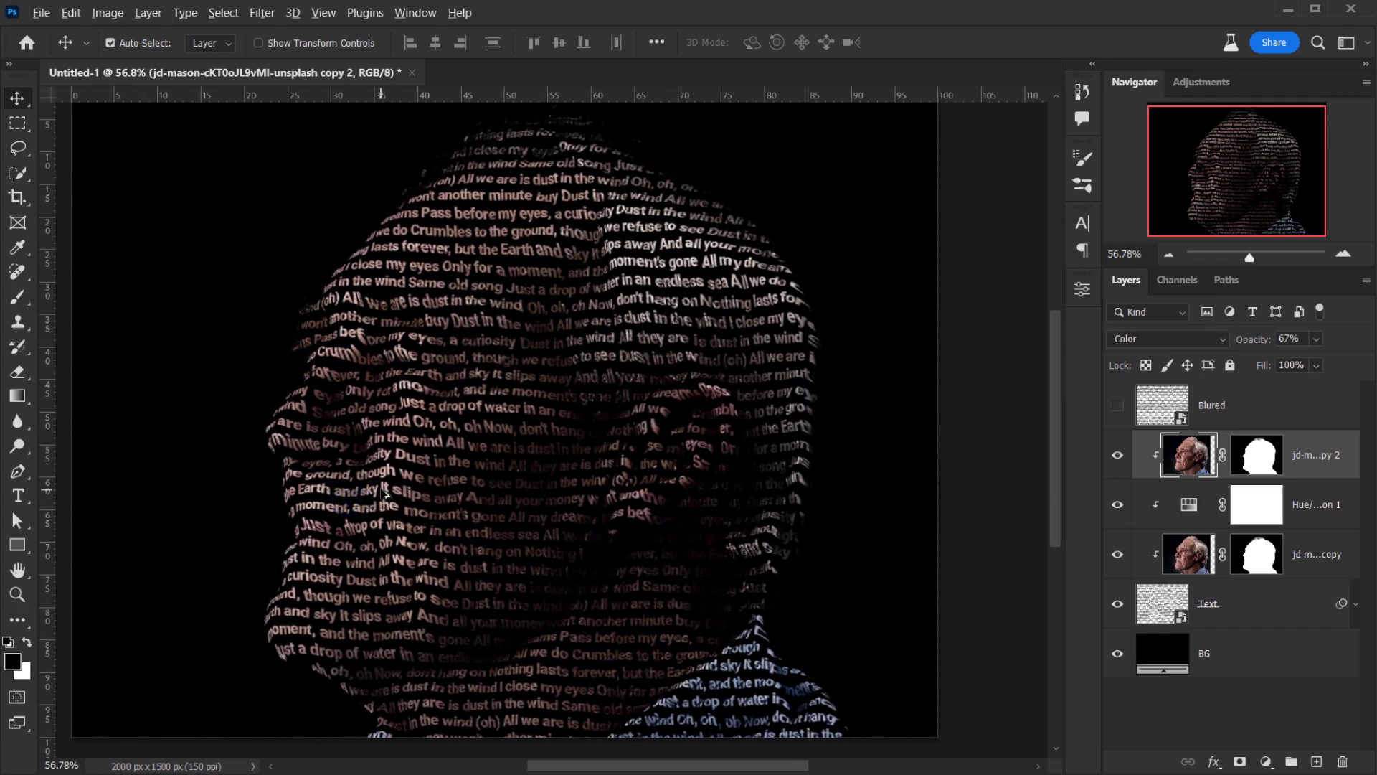
{"action": "scroll", "coordinate": [381, 490], "scroll_direction": "down", "scroll_amount": 3}
{"action": "scroll", "coordinate": [360, 471], "scroll_direction": "up", "scroll_amount": 3}
{"action": "scroll", "coordinate": [563, 399], "scroll_direction": "up", "scroll_amount": 2}
{"action": "left_click_drag", "start_coordinate": [563, 400], "coordinate": [460, 464]}
{"action": "scroll", "coordinate": [382, 480], "scroll_direction": "down", "scroll_amount": 6}
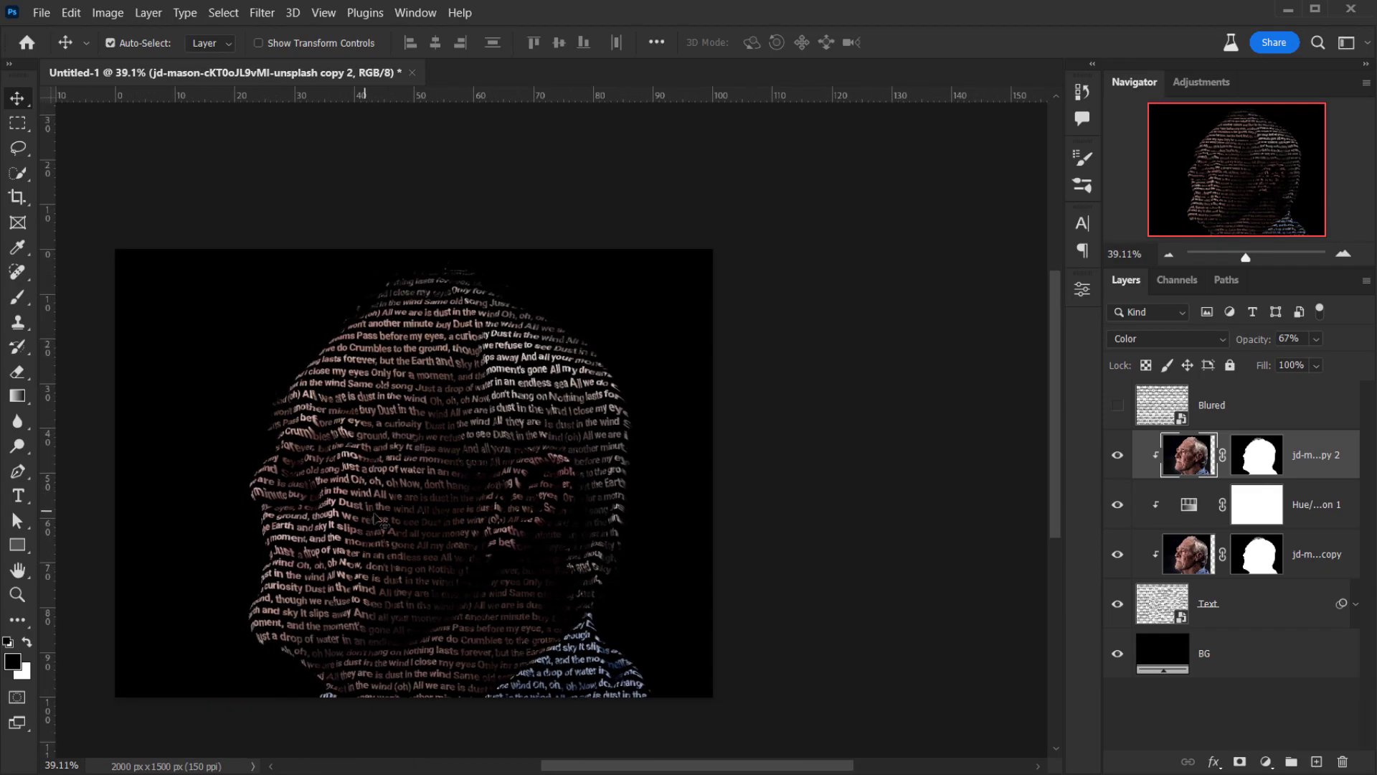
{"action": "scroll", "coordinate": [358, 439], "scroll_direction": "up", "scroll_amount": 2}
{"action": "scroll", "coordinate": [355, 448], "scroll_direction": "up", "scroll_amount": 2}
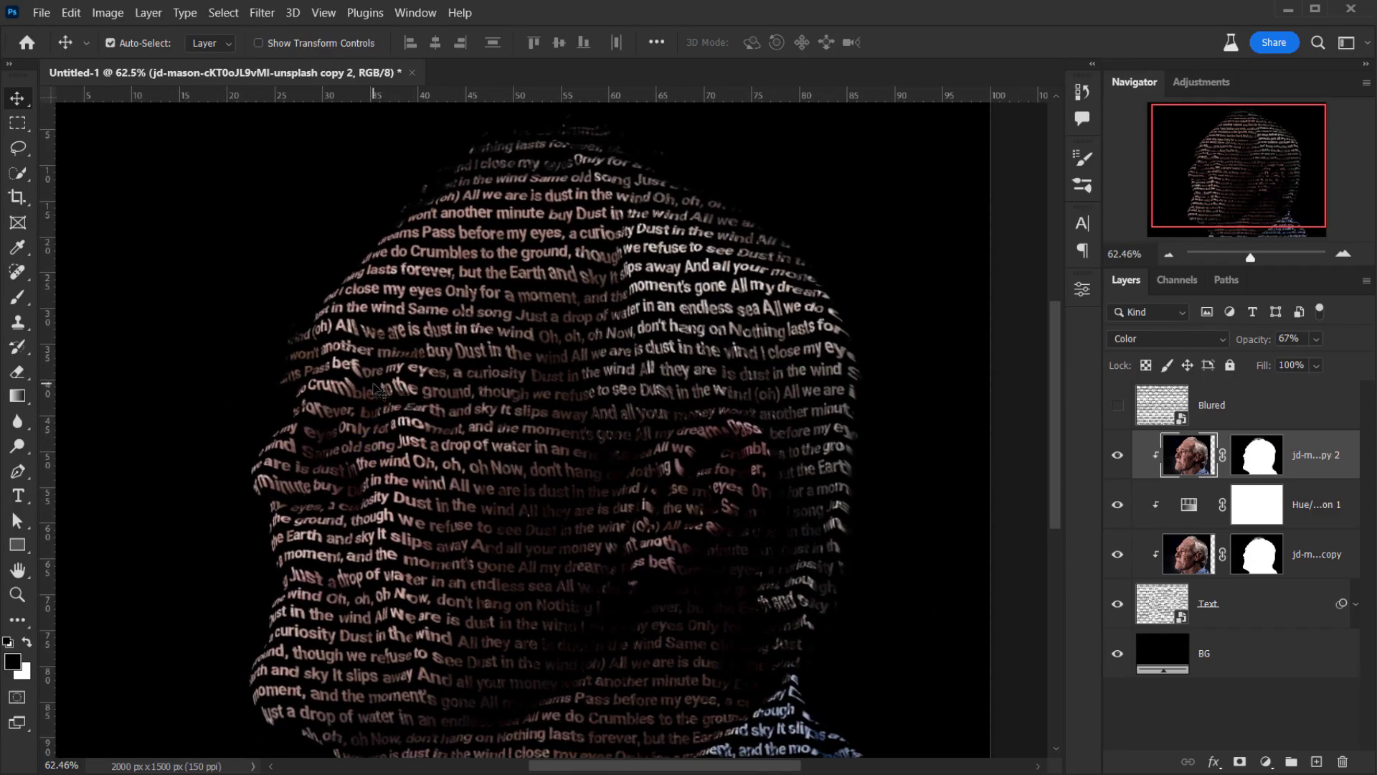
{"action": "scroll", "coordinate": [379, 391], "scroll_direction": "down", "scroll_amount": 1}
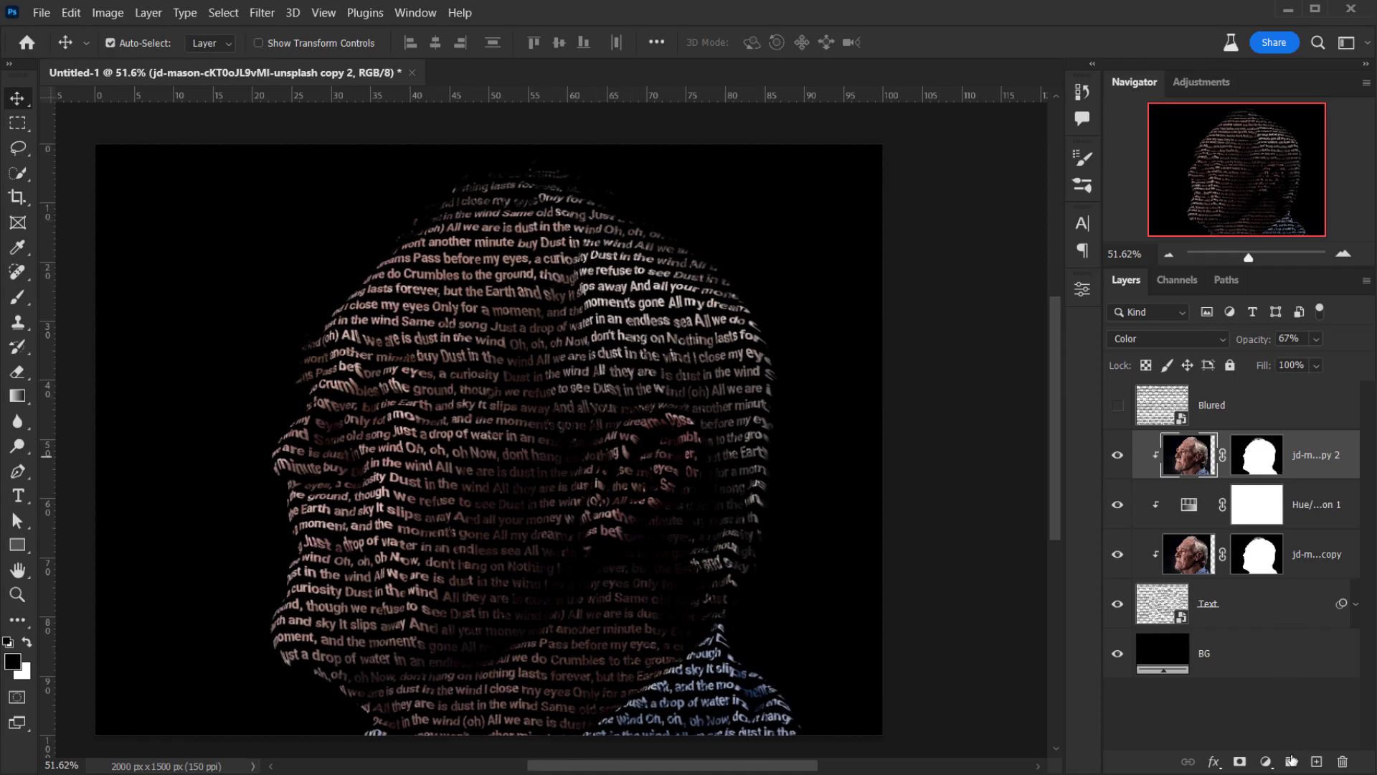
Add a Levels adjustment above the color portrait copy, clip it to the group, and set the white input level to 183
{"action": "left_click", "coordinate": [1266, 765]}
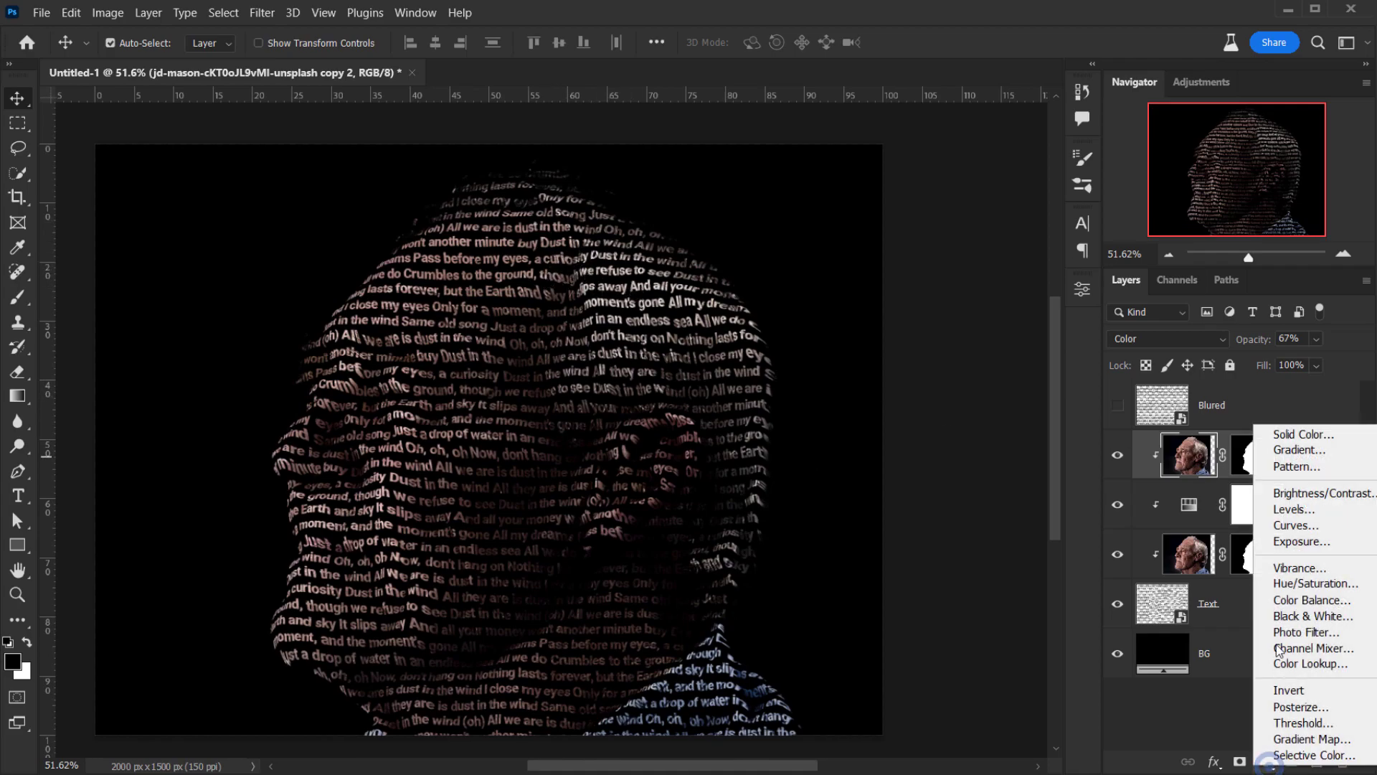
{"action": "left_click", "coordinate": [1281, 512]}
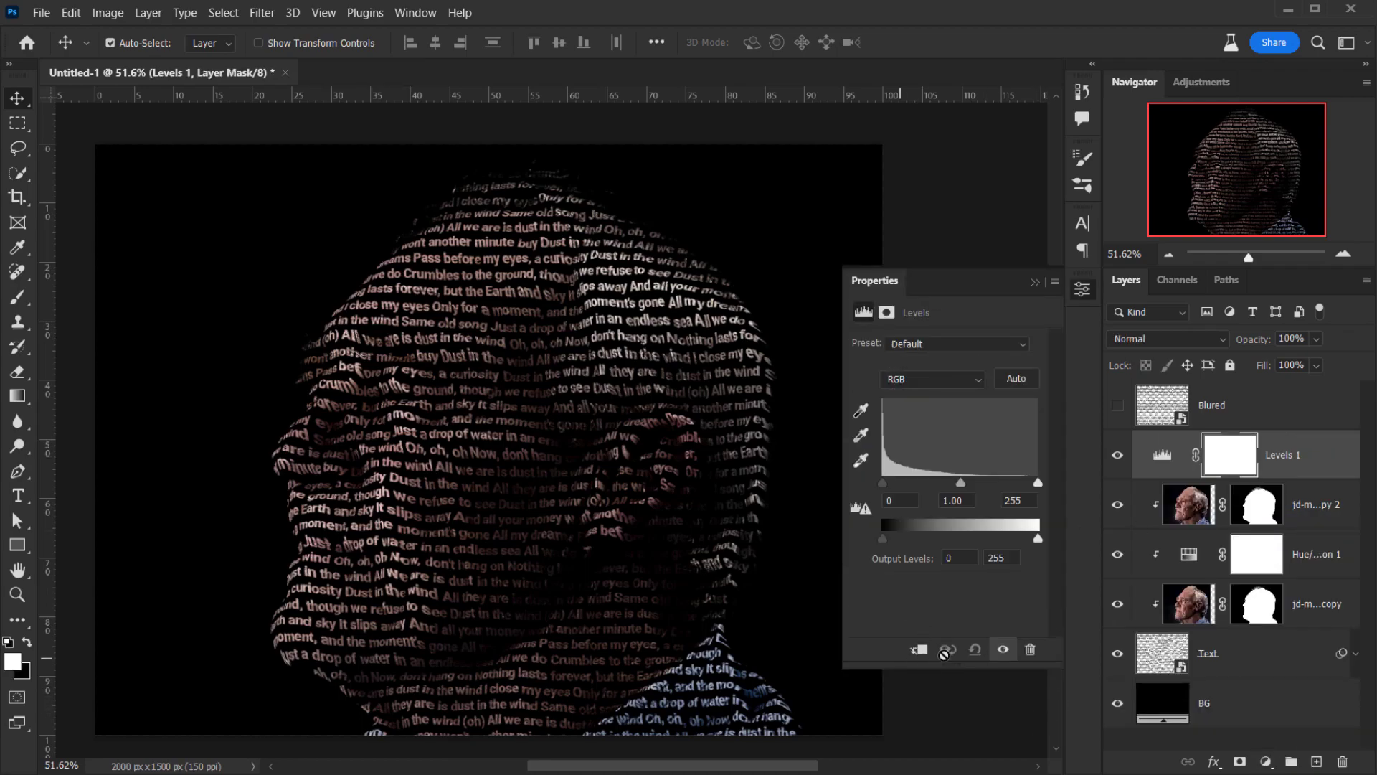
{"action": "left_click", "coordinate": [924, 650]}
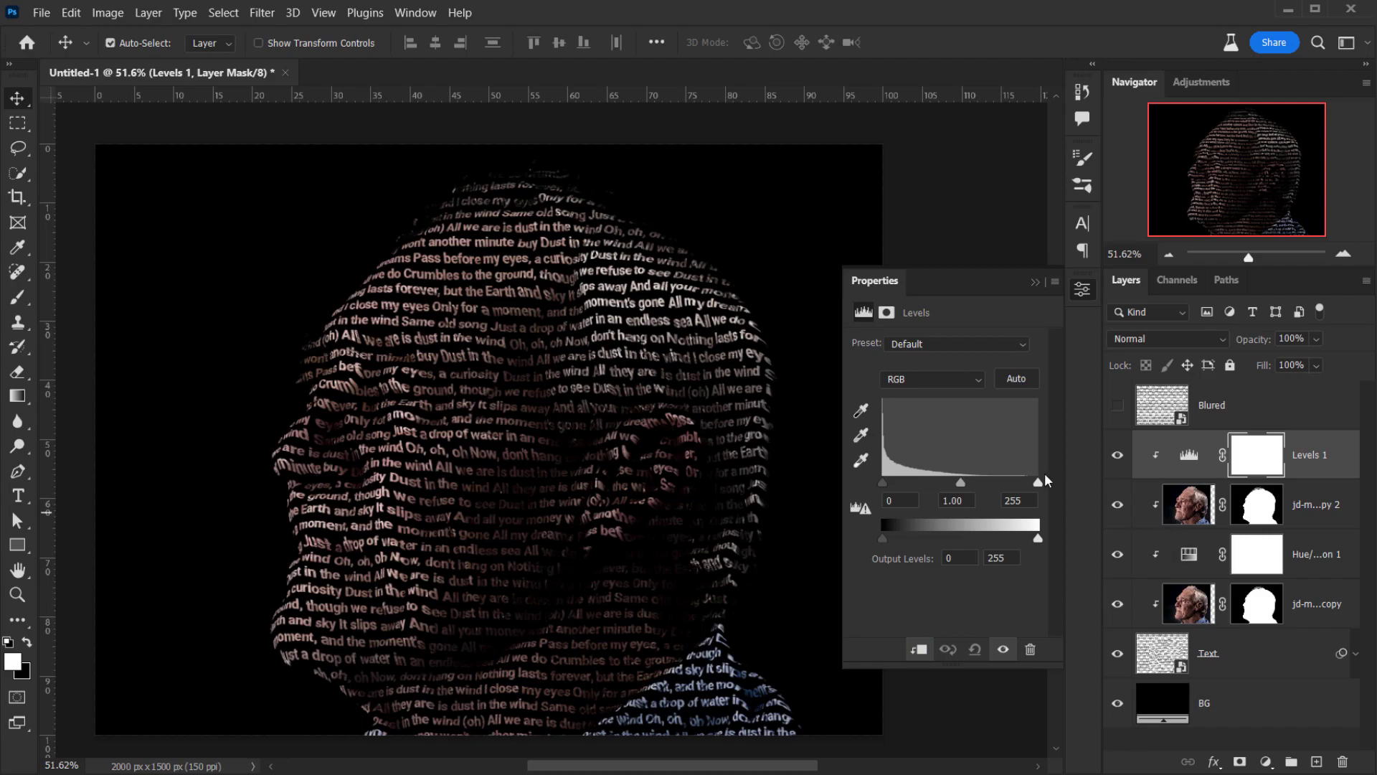
{"action": "left_click_drag", "start_coordinate": [1038, 482], "coordinate": [992, 482]}
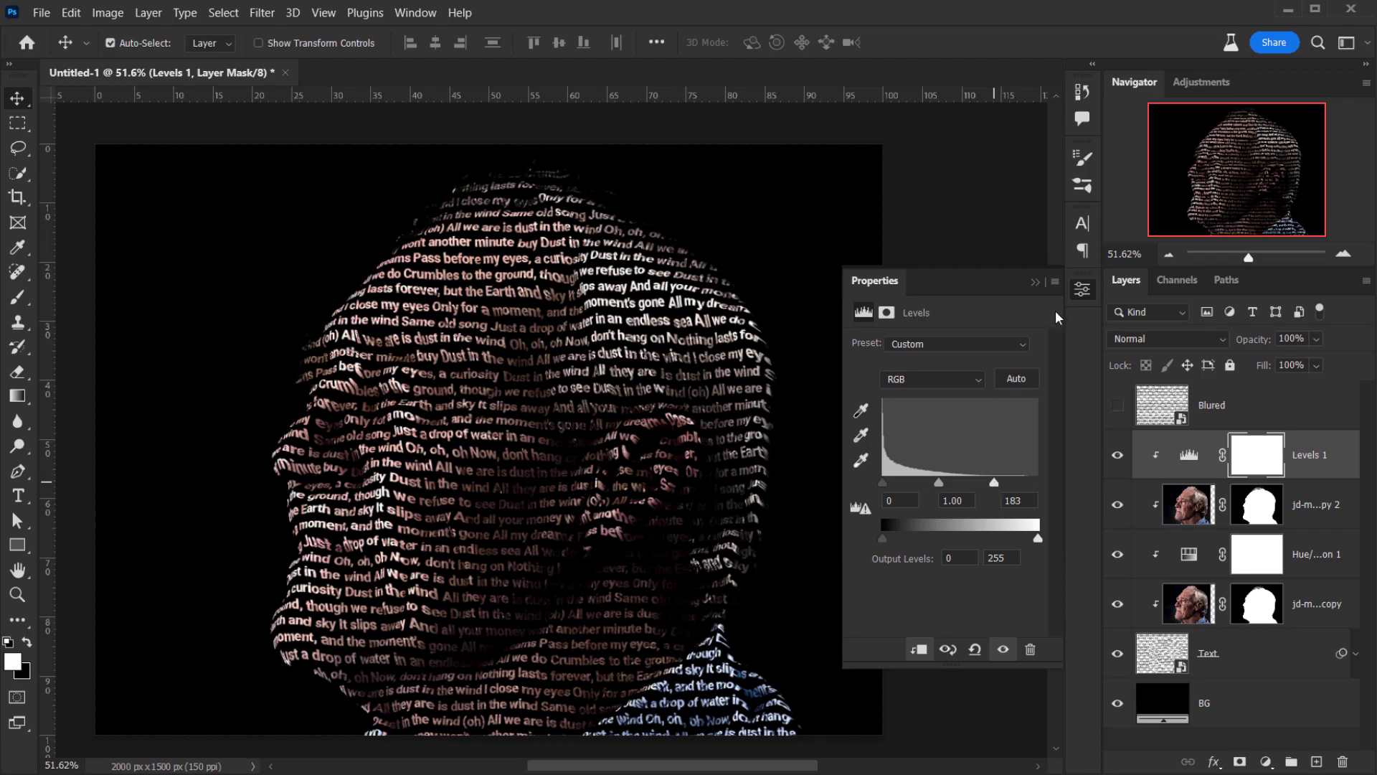
{"action": "left_click", "coordinate": [1036, 281]}
Check the brightened text portrait at several magnifications, from facial details to the whole composition
{"action": "scroll", "coordinate": [427, 509], "scroll_direction": "down", "scroll_amount": 3}
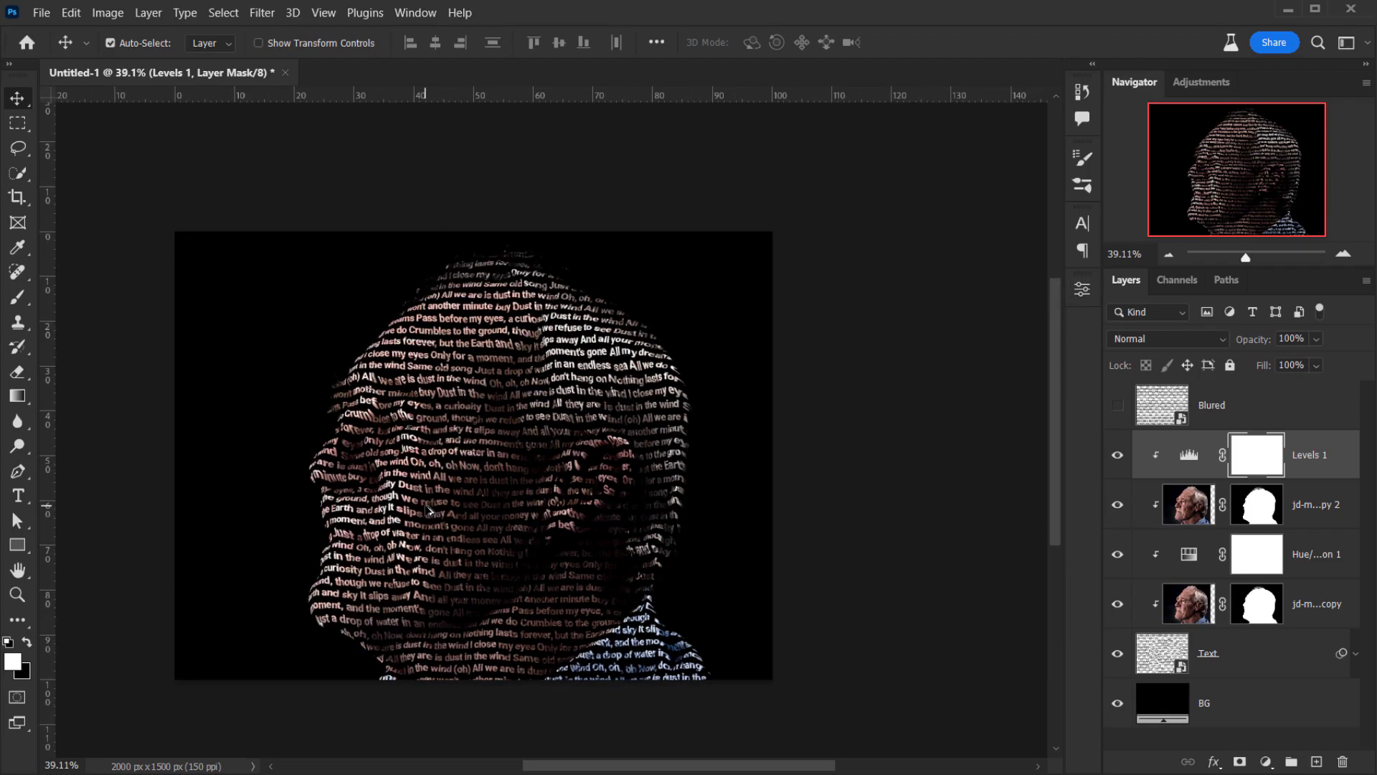
{"action": "scroll", "coordinate": [427, 509], "scroll_direction": "up", "scroll_amount": 2}
{"action": "scroll", "coordinate": [384, 505], "scroll_direction": "up", "scroll_amount": 2}
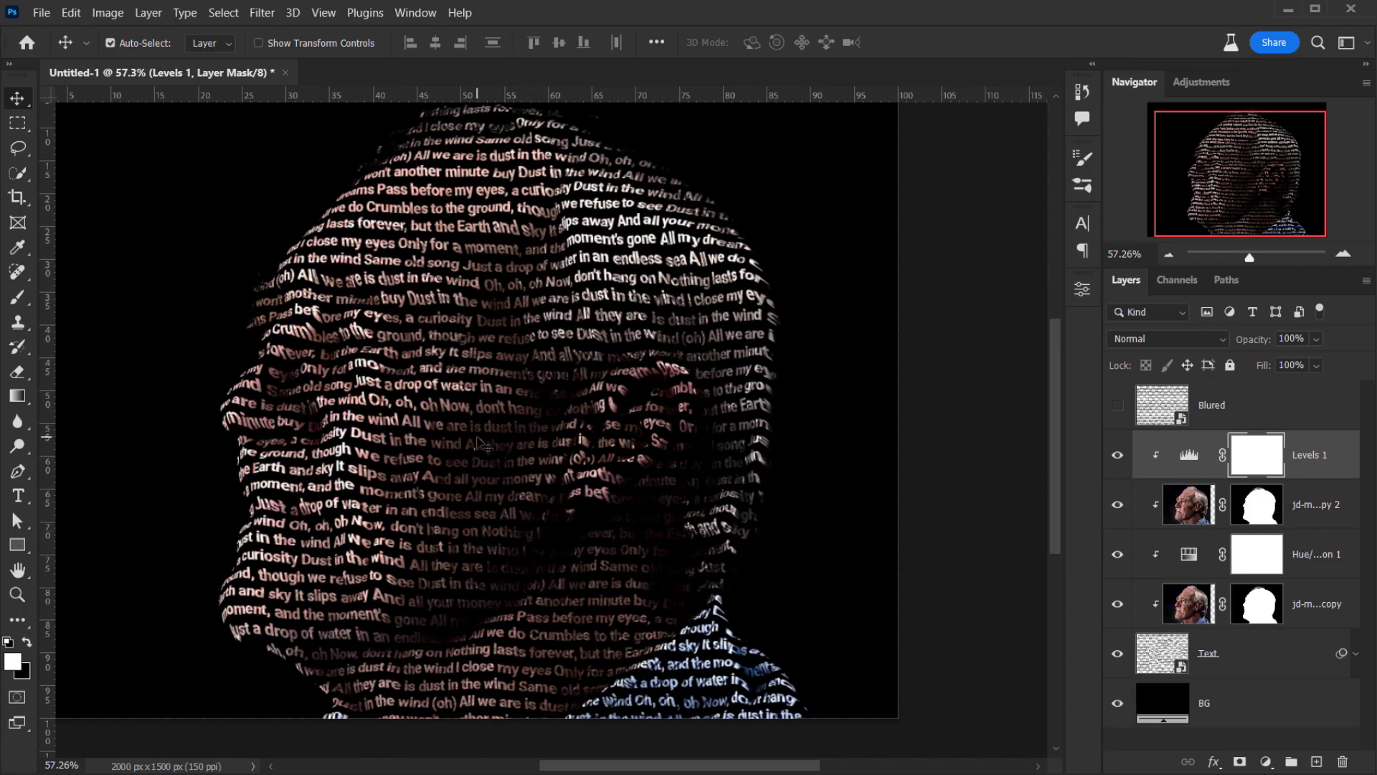
{"action": "scroll", "coordinate": [223, 434], "scroll_direction": "down", "scroll_amount": 3}
{"action": "scroll", "coordinate": [356, 531], "scroll_direction": "up", "scroll_amount": 5}
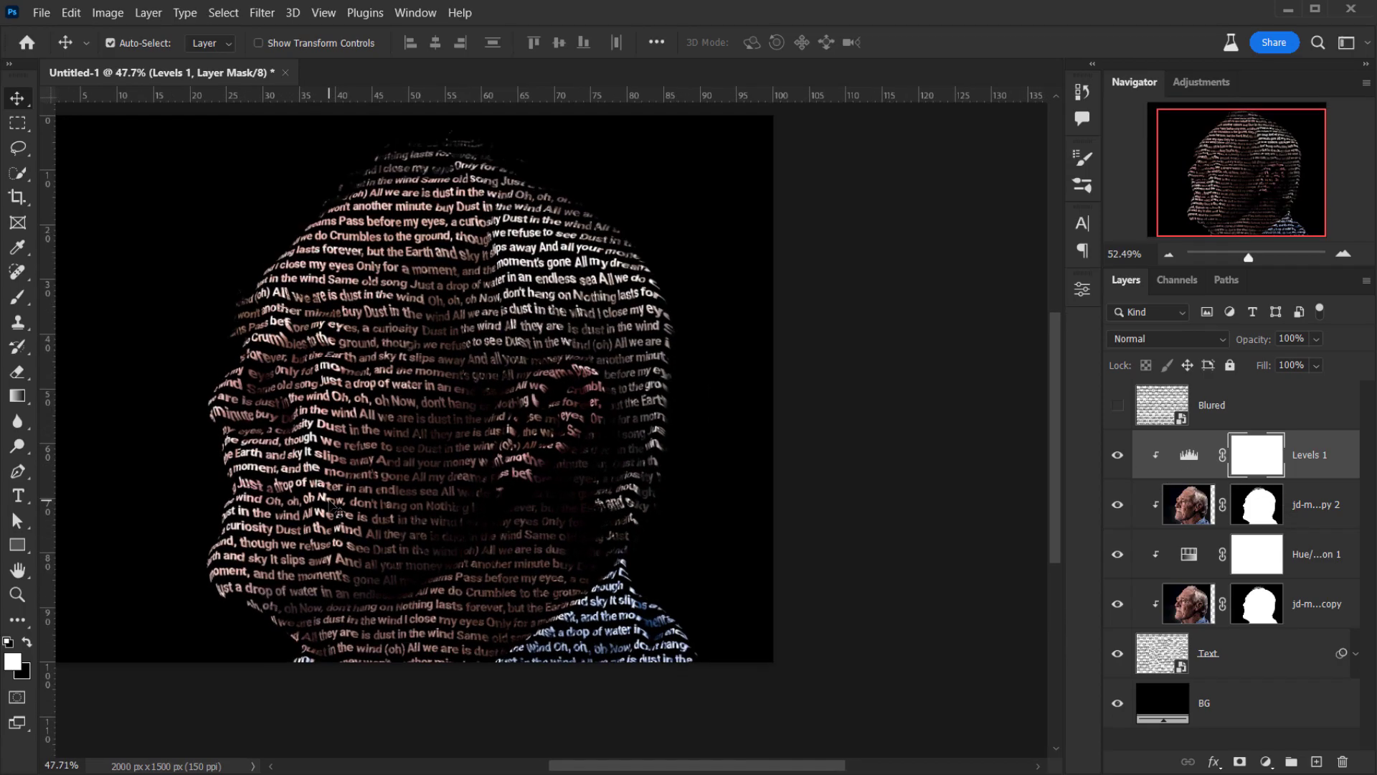
{"action": "scroll", "coordinate": [382, 433], "scroll_direction": "down", "scroll_amount": 2}
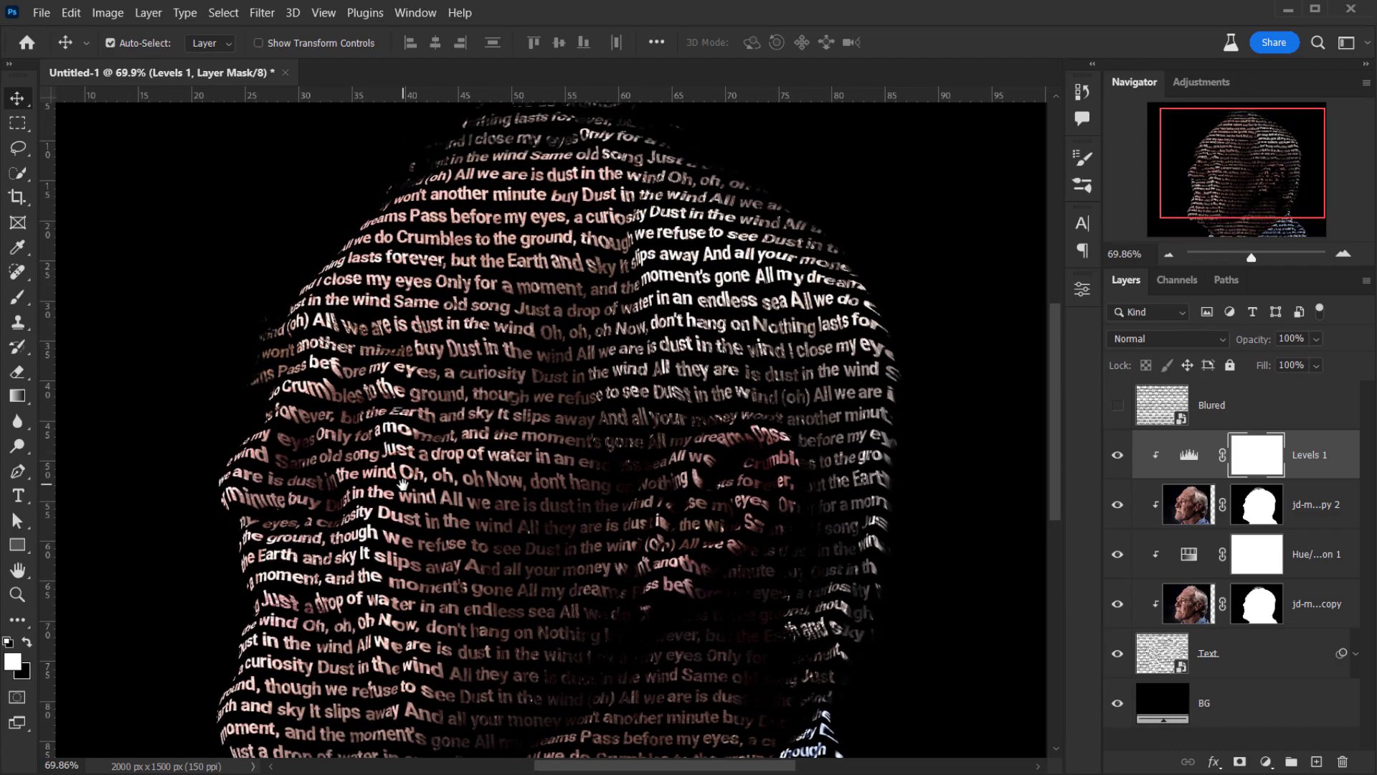
{"action": "scroll", "coordinate": [345, 266], "scroll_direction": "down", "scroll_amount": 2}
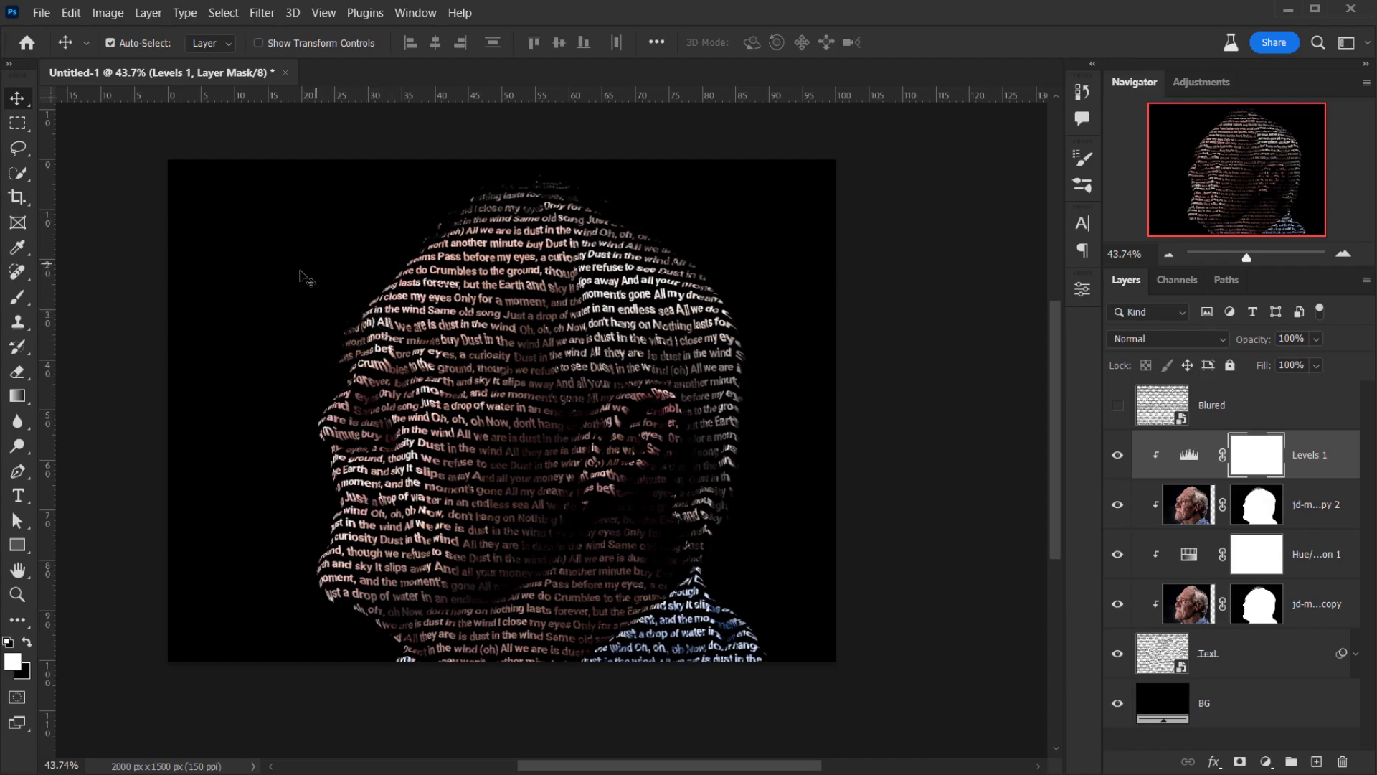
{"action": "scroll", "coordinate": [377, 335], "scroll_direction": "up", "scroll_amount": 2}
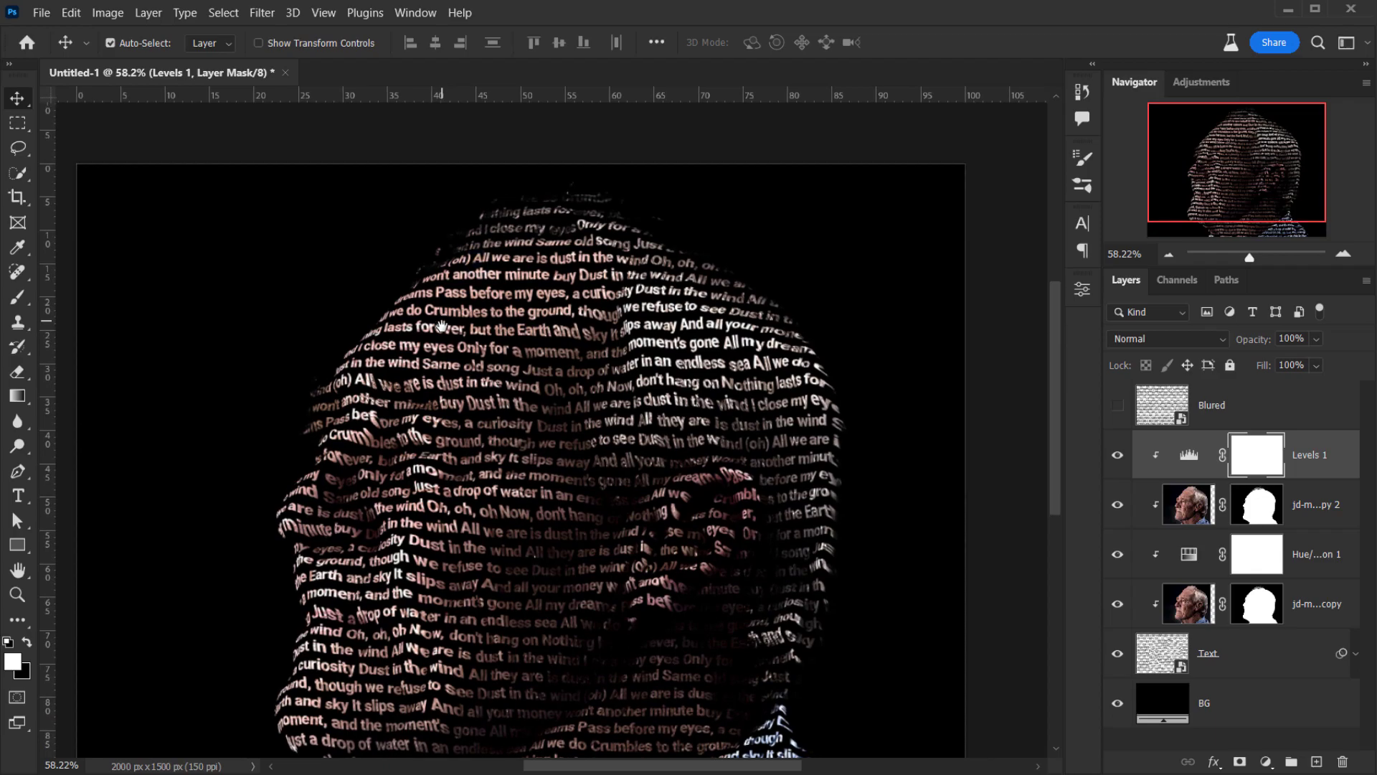
{"action": "scroll", "coordinate": [441, 322], "scroll_direction": "down", "scroll_amount": 2}
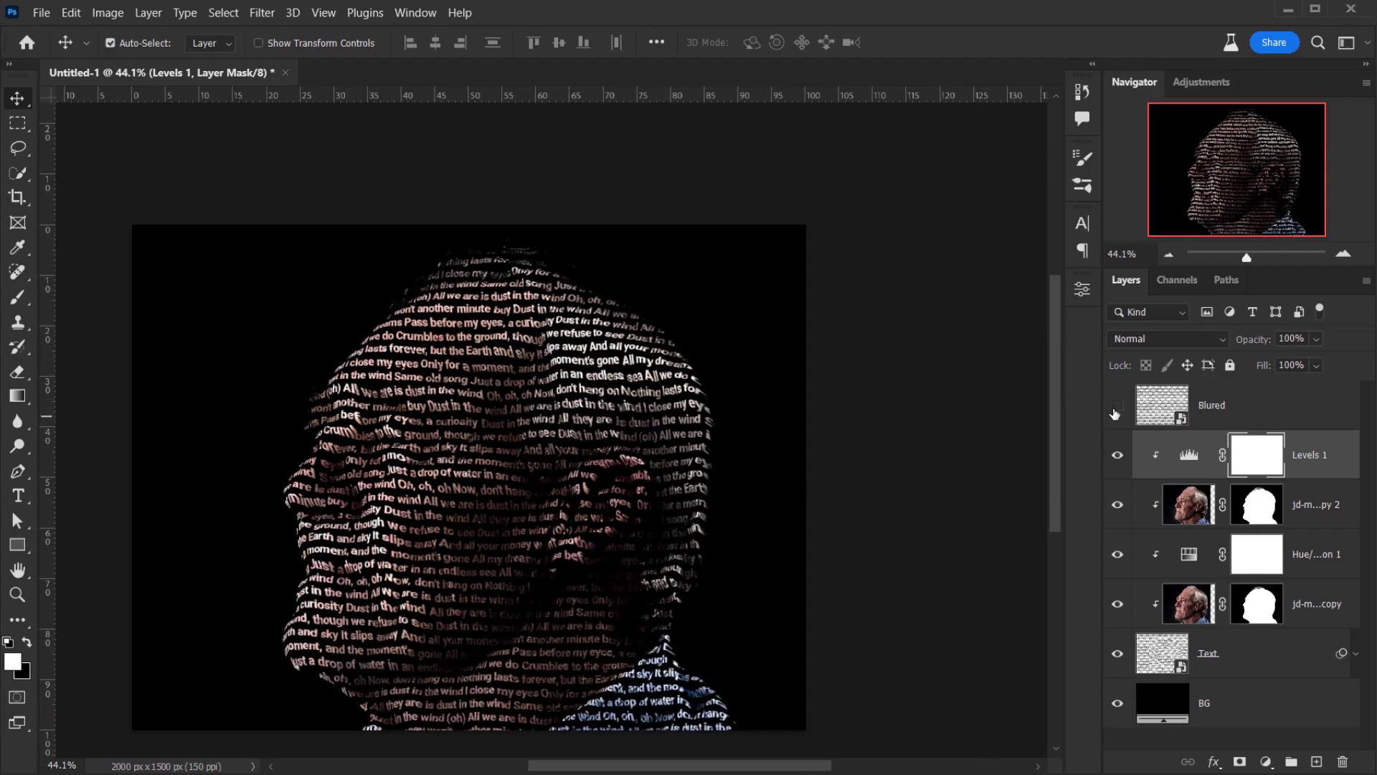
Show the Blured layer and compare the text portrait with that layer on and off
{"action": "left_click", "coordinate": [1216, 405]}
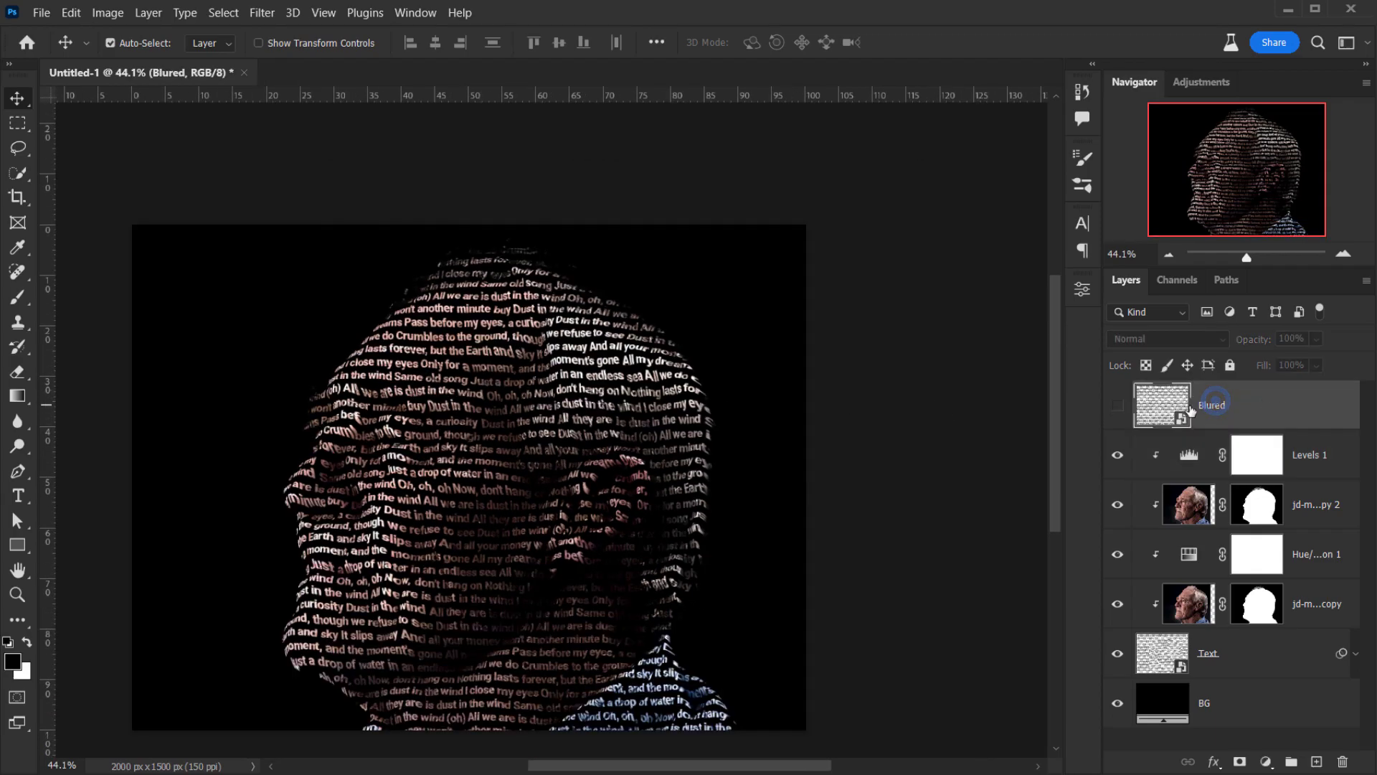
{"action": "left_click", "coordinate": [1123, 408]}
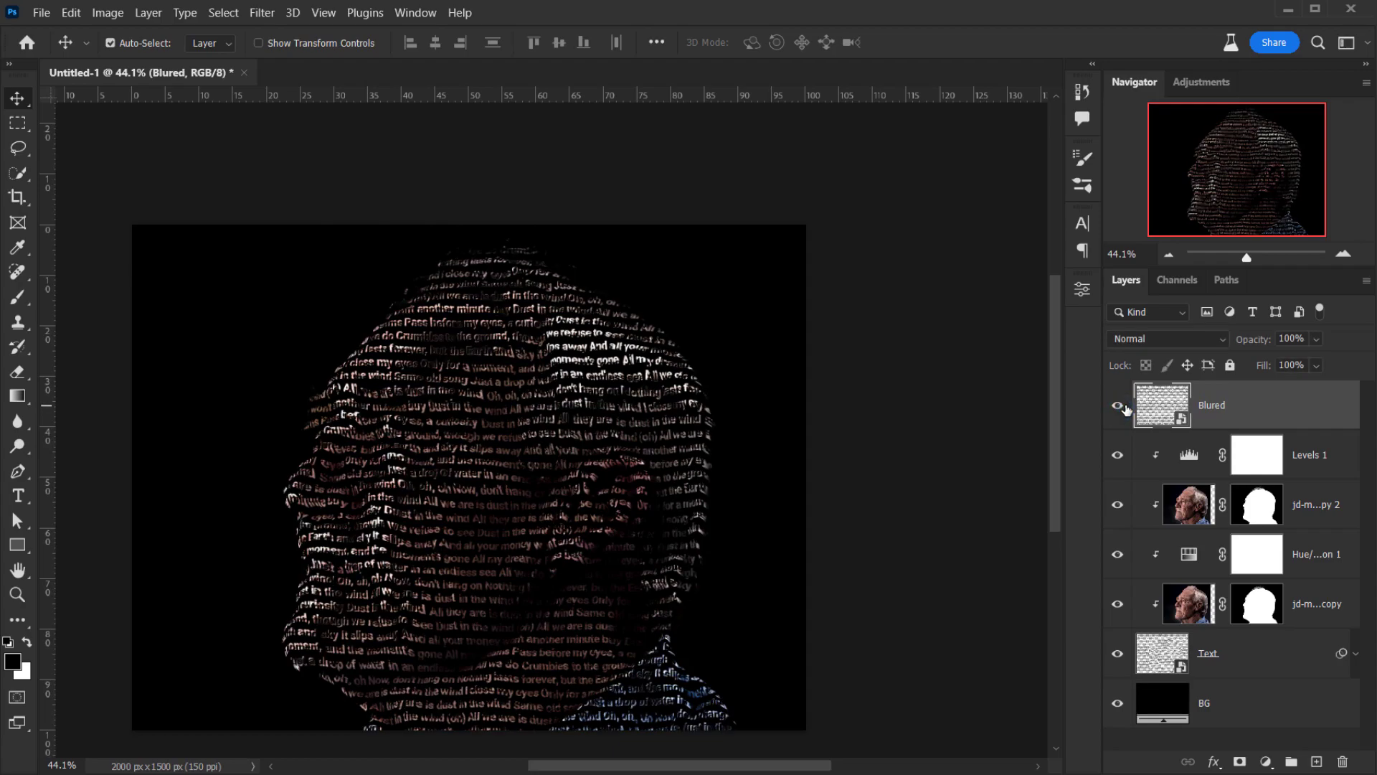
{"action": "scroll", "coordinate": [283, 459], "scroll_direction": "up", "scroll_amount": 7}
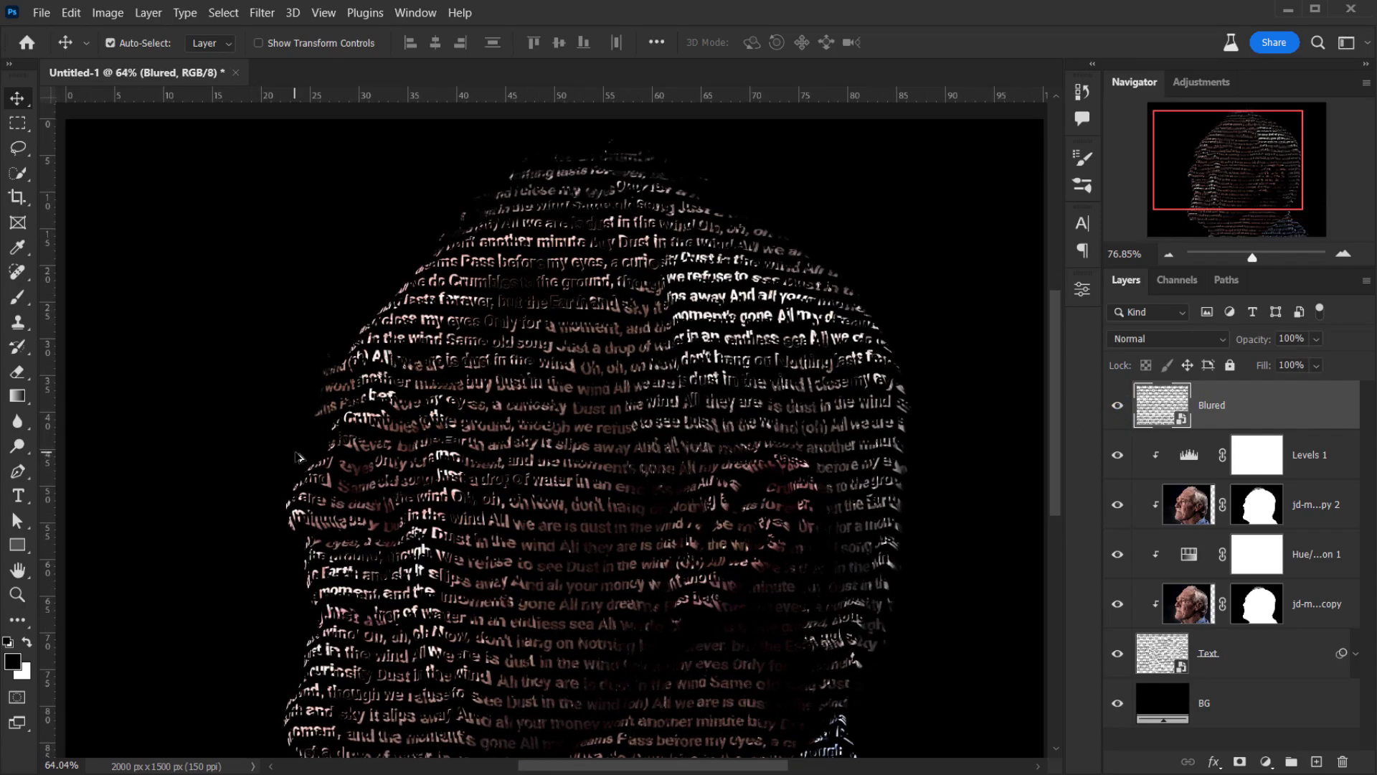
{"action": "left_click", "coordinate": [1118, 413]}
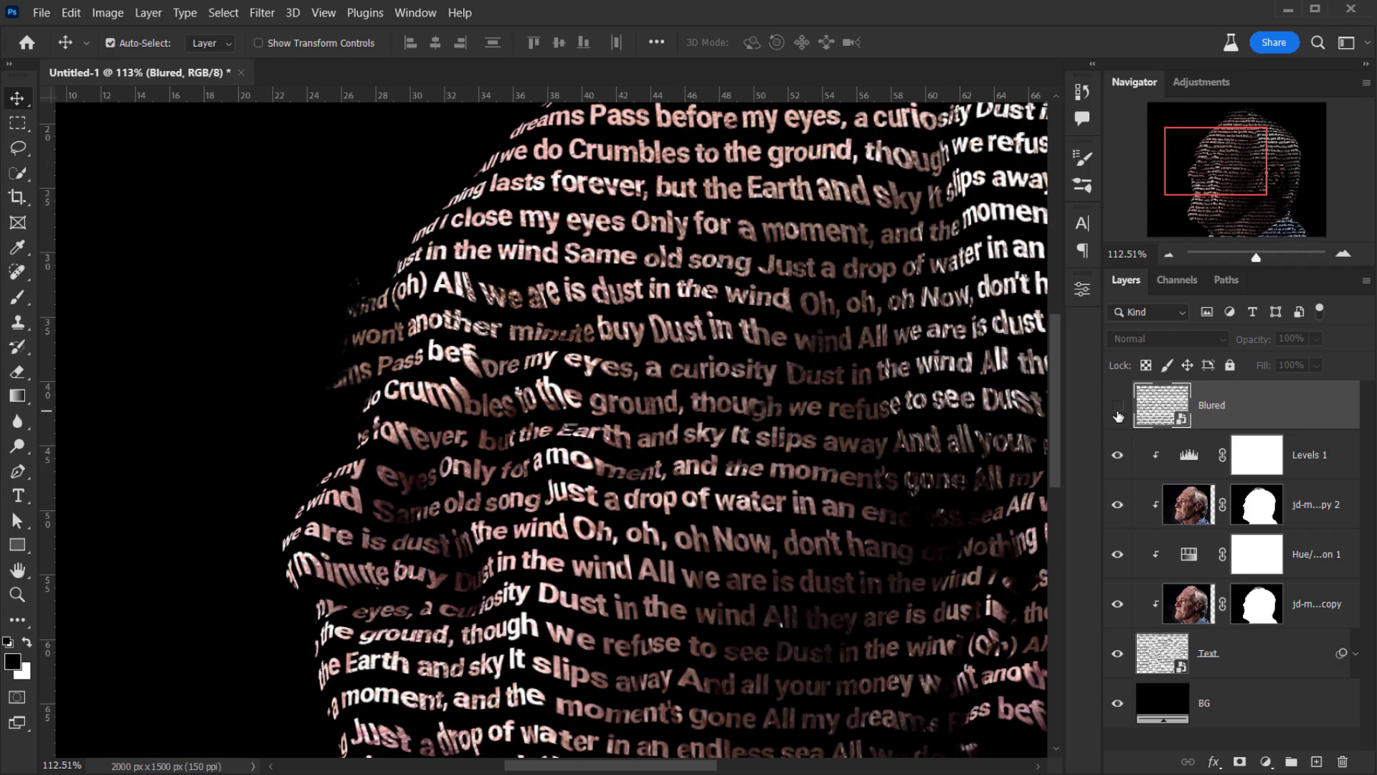
{"action": "left_click", "coordinate": [1117, 409]}
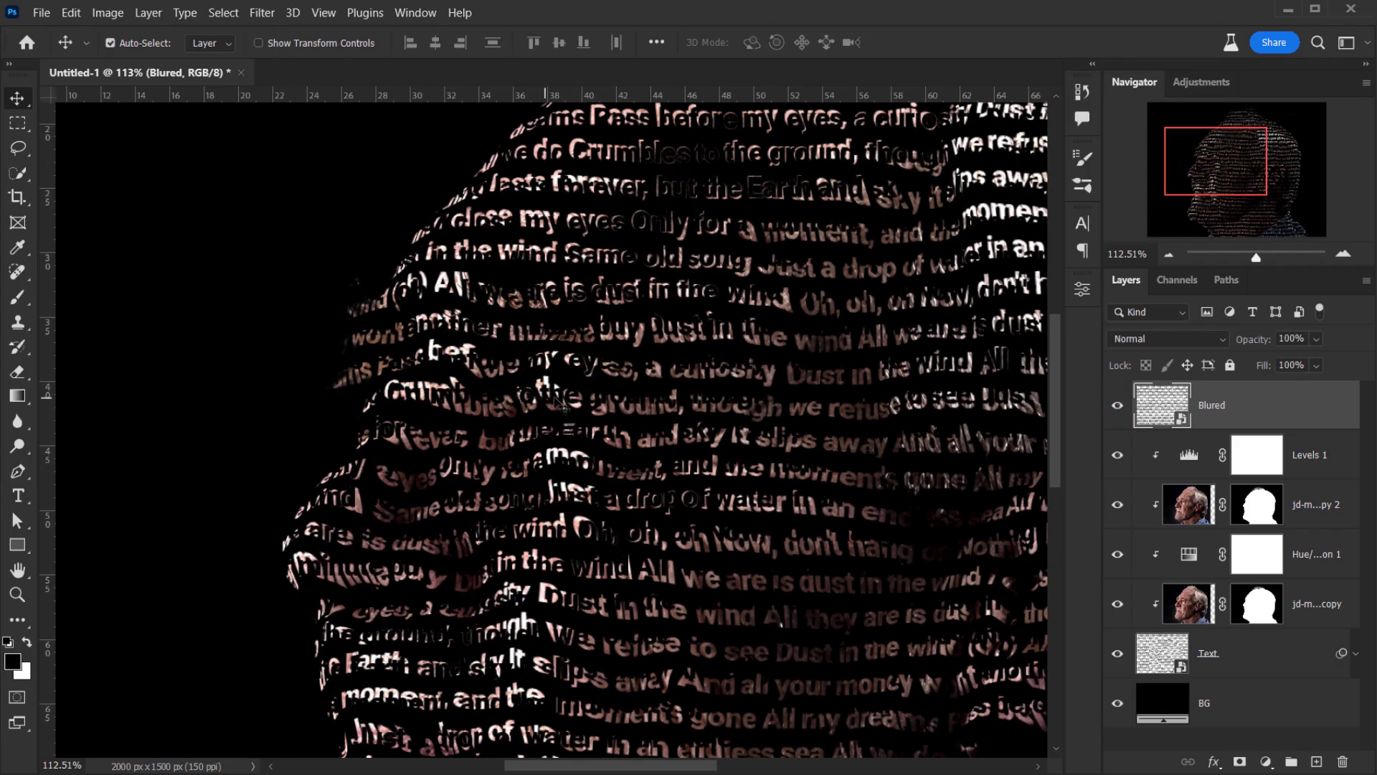
{"action": "scroll", "coordinate": [613, 400], "scroll_direction": "down", "scroll_amount": 5}
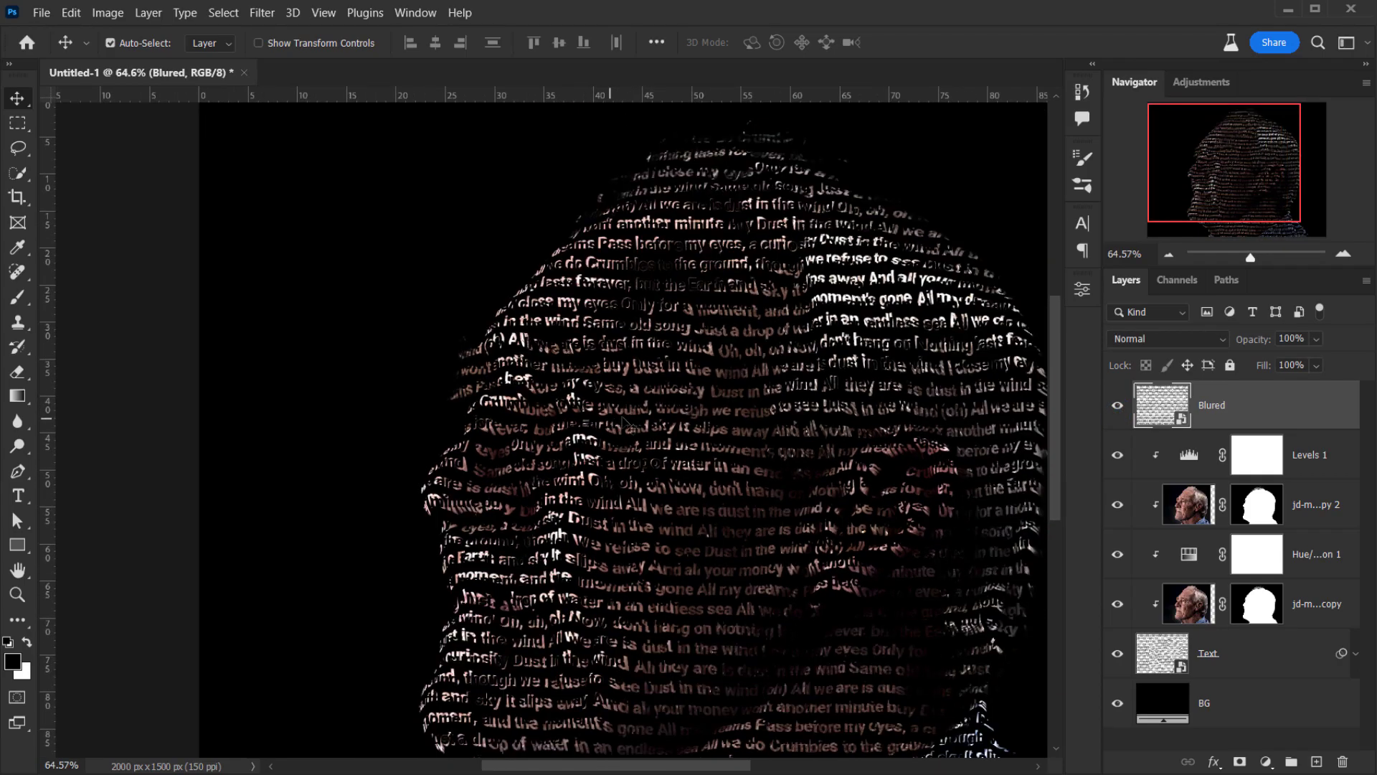
{"action": "left_click_drag", "start_coordinate": [768, 402], "coordinate": [547, 396]}
{"action": "scroll", "coordinate": [546, 396], "scroll_direction": "down", "scroll_amount": 3}
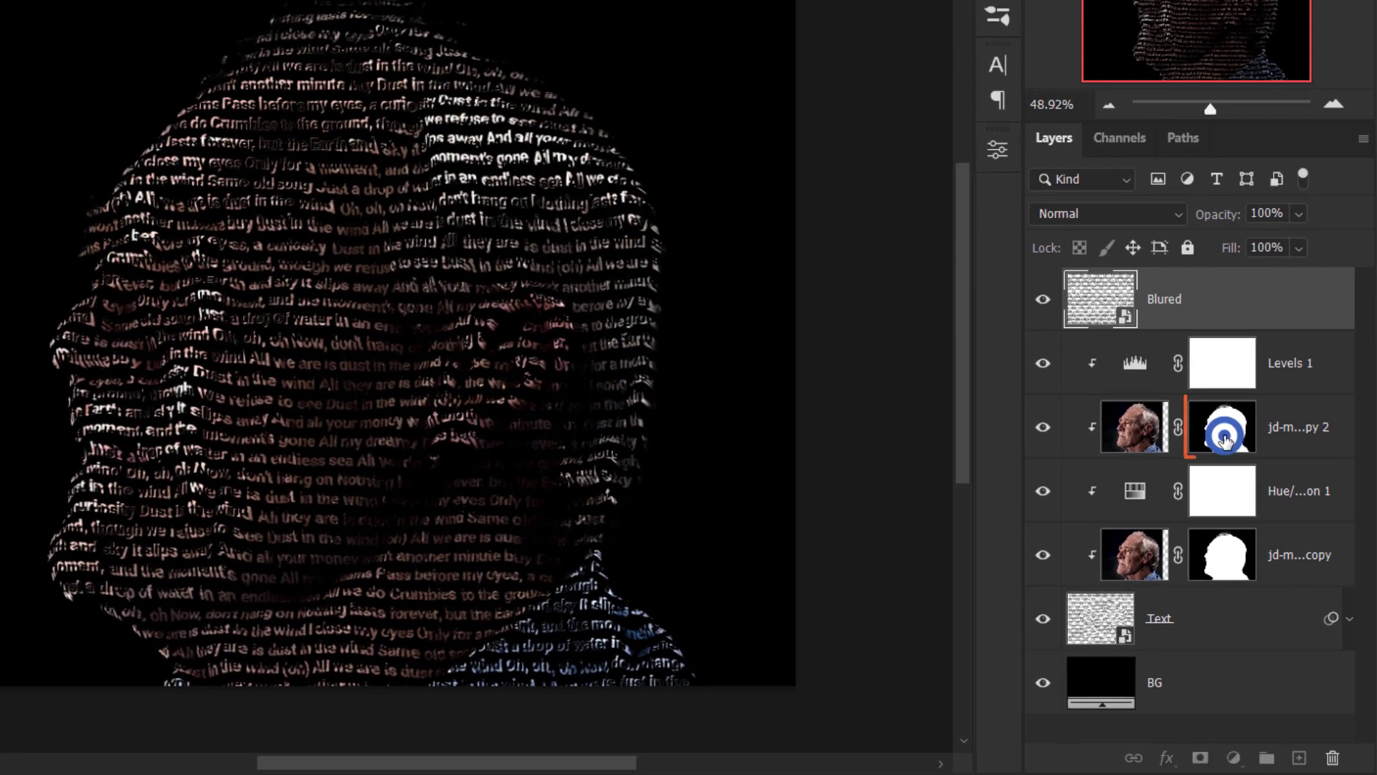
Mask the man's silhouette out of the Blured layer using the upper portrait copy's mask as the selection, and target the layer's content
{"action": "left_click", "coordinate": [1257, 521]}
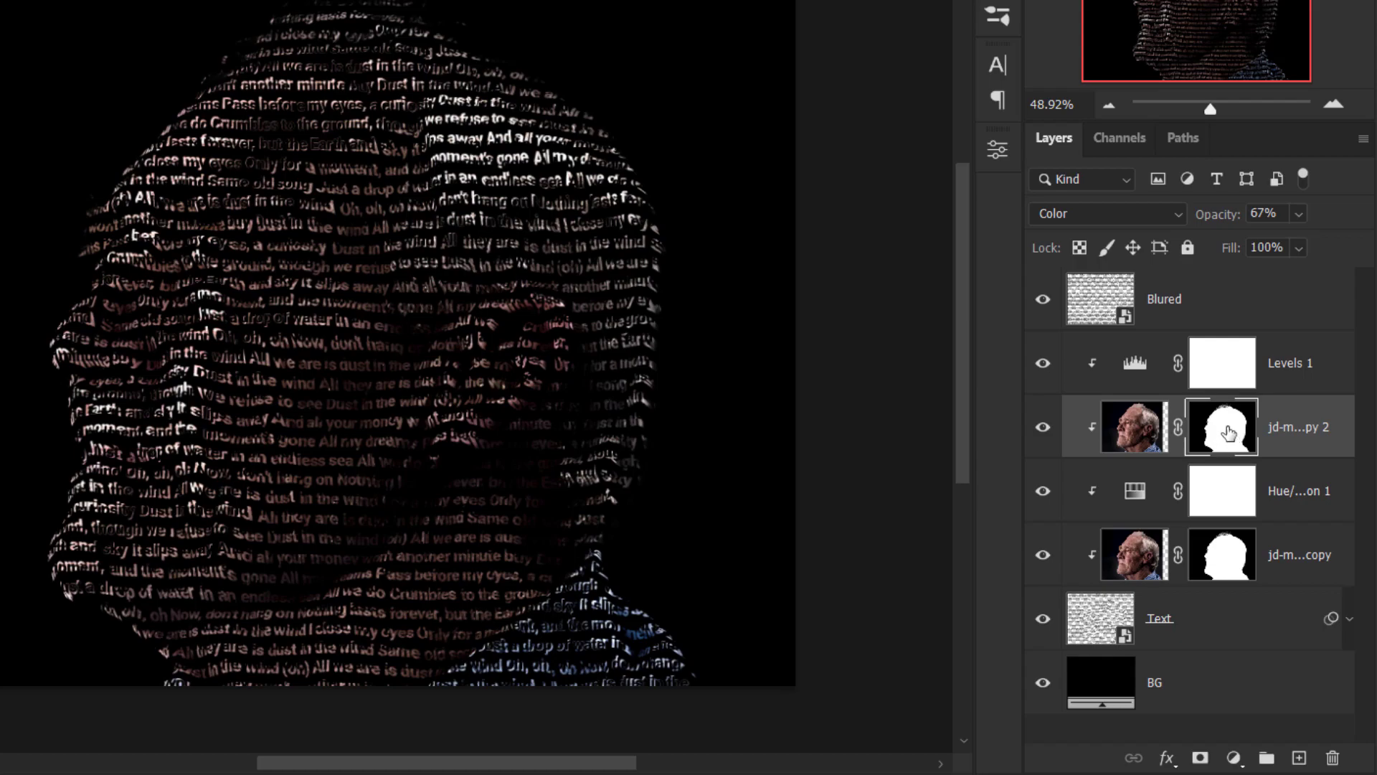
{"action": "left_click", "coordinate": [1228, 429], "text": "ctrl"}
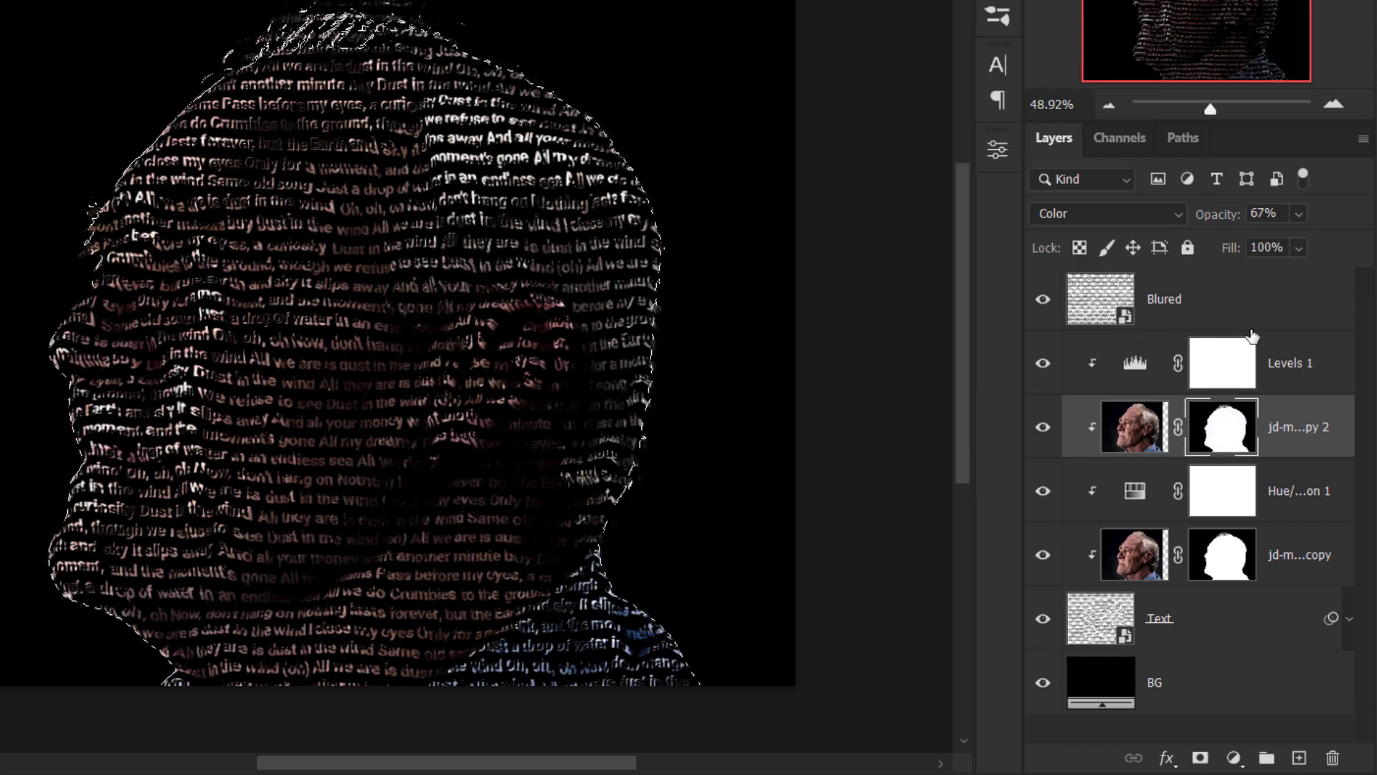
{"action": "left_click", "coordinate": [1254, 310]}
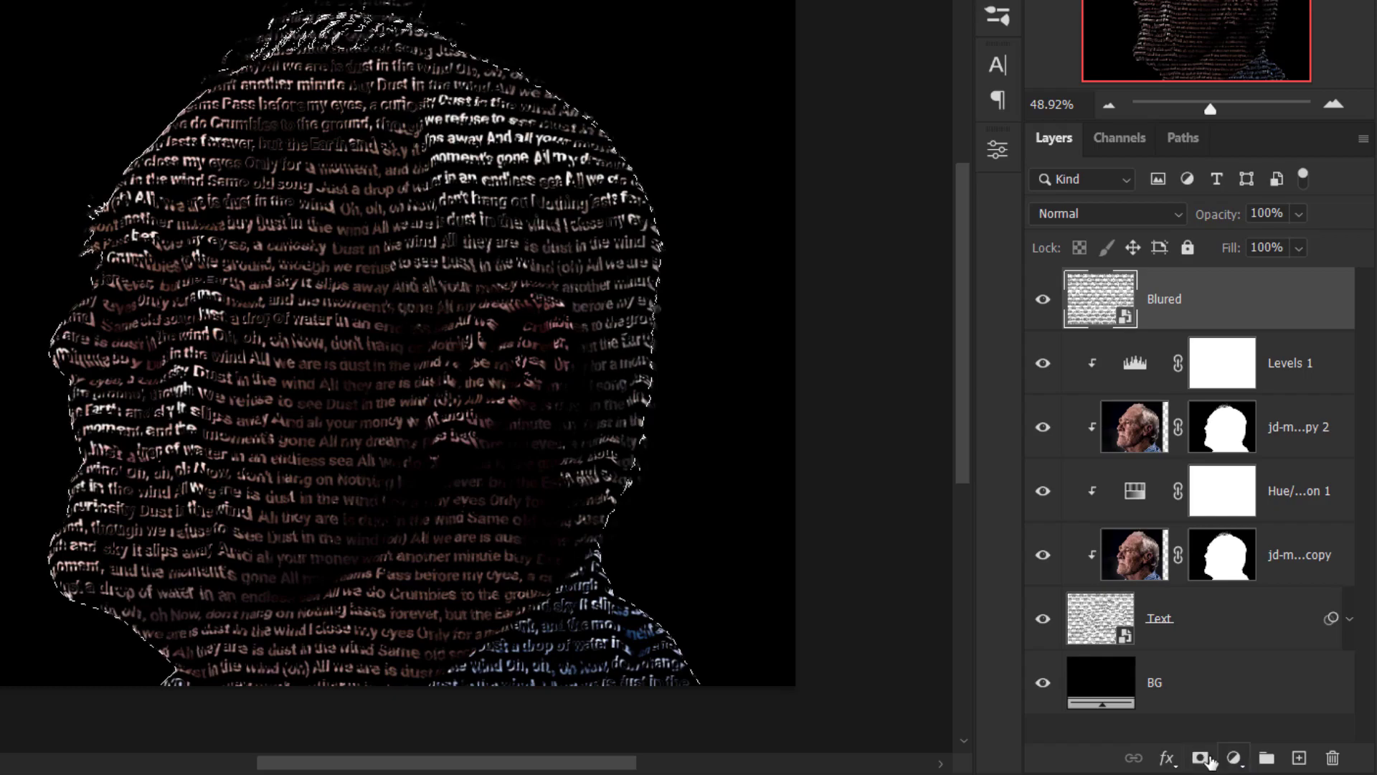
{"action": "left_click", "coordinate": [1201, 759]}
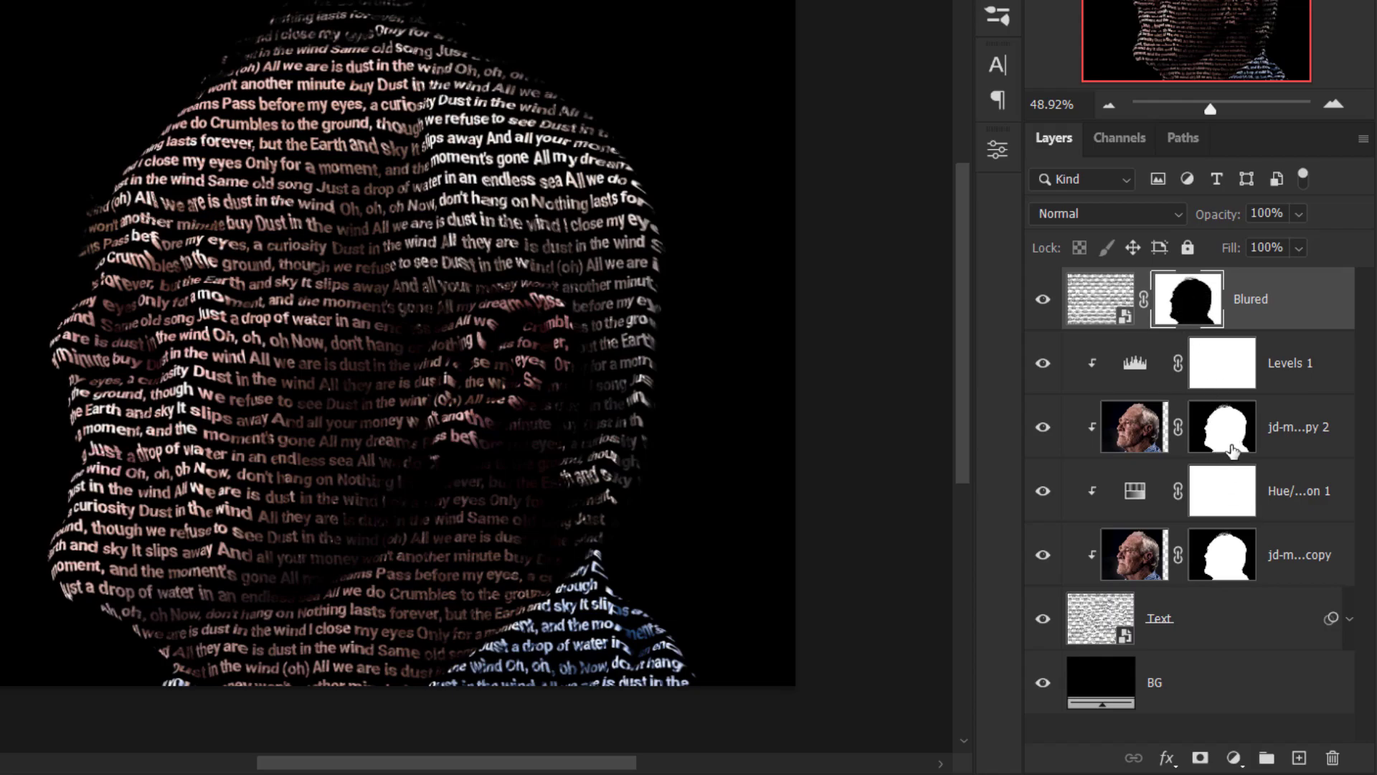
{"action": "left_click", "coordinate": [1271, 305]}
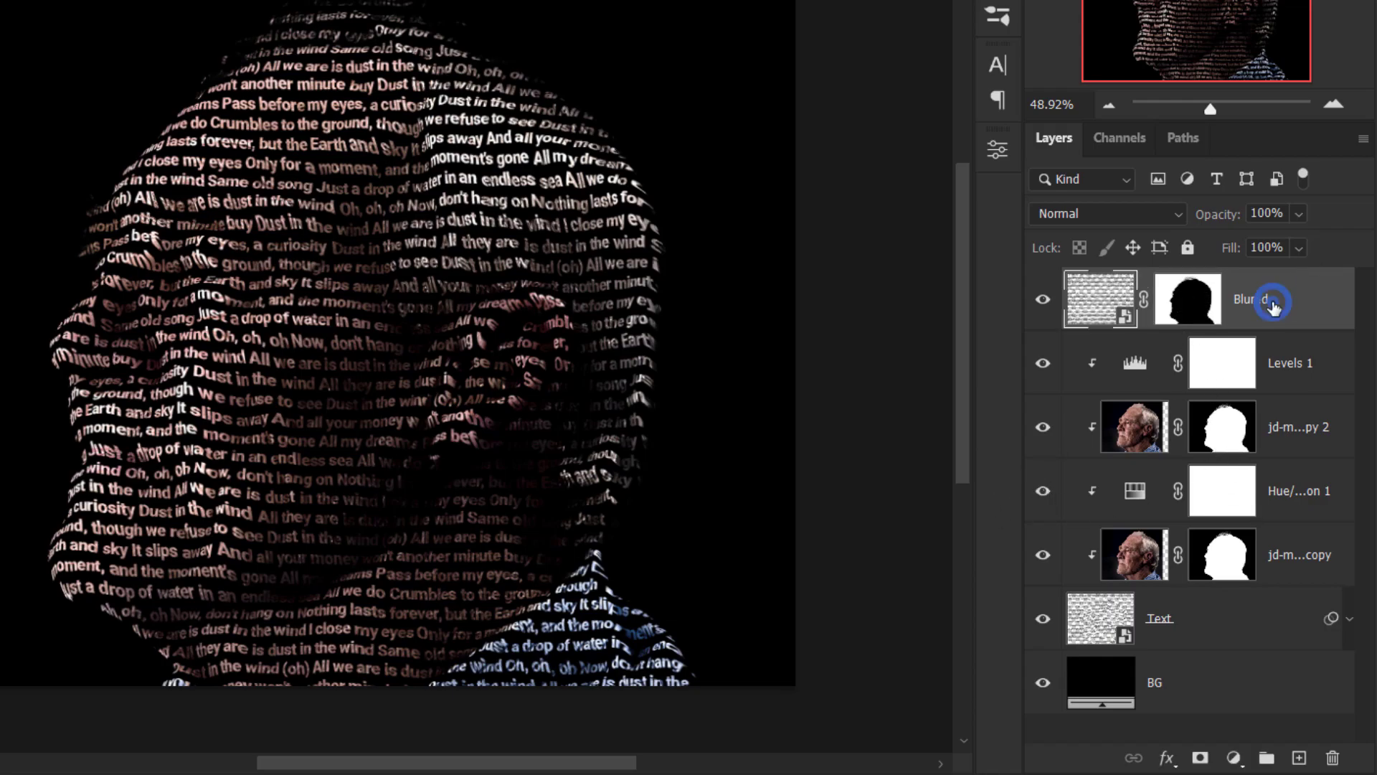
{"action": "scroll", "coordinate": [76, 258], "scroll_direction": "up", "scroll_amount": 1}
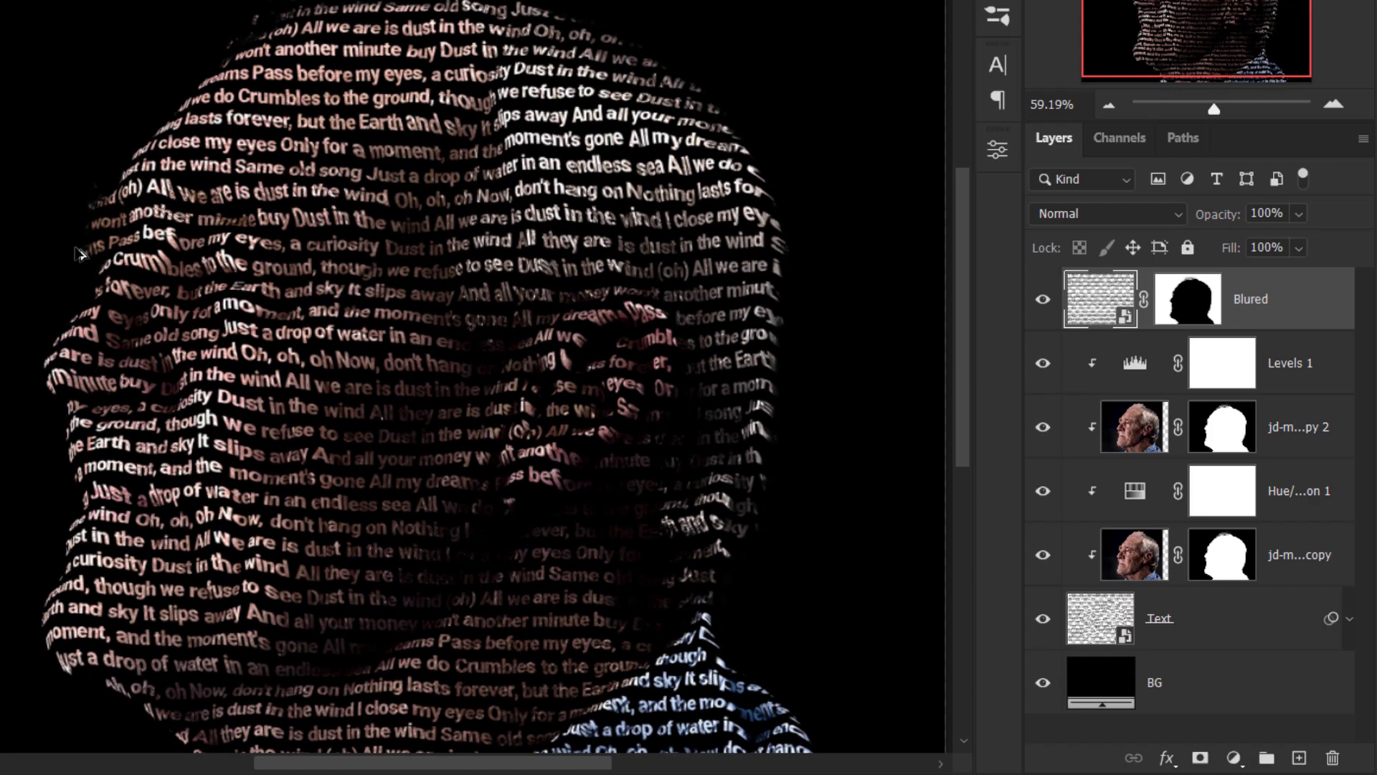
{"action": "scroll", "coordinate": [79, 249], "scroll_direction": "down", "scroll_amount": 1}
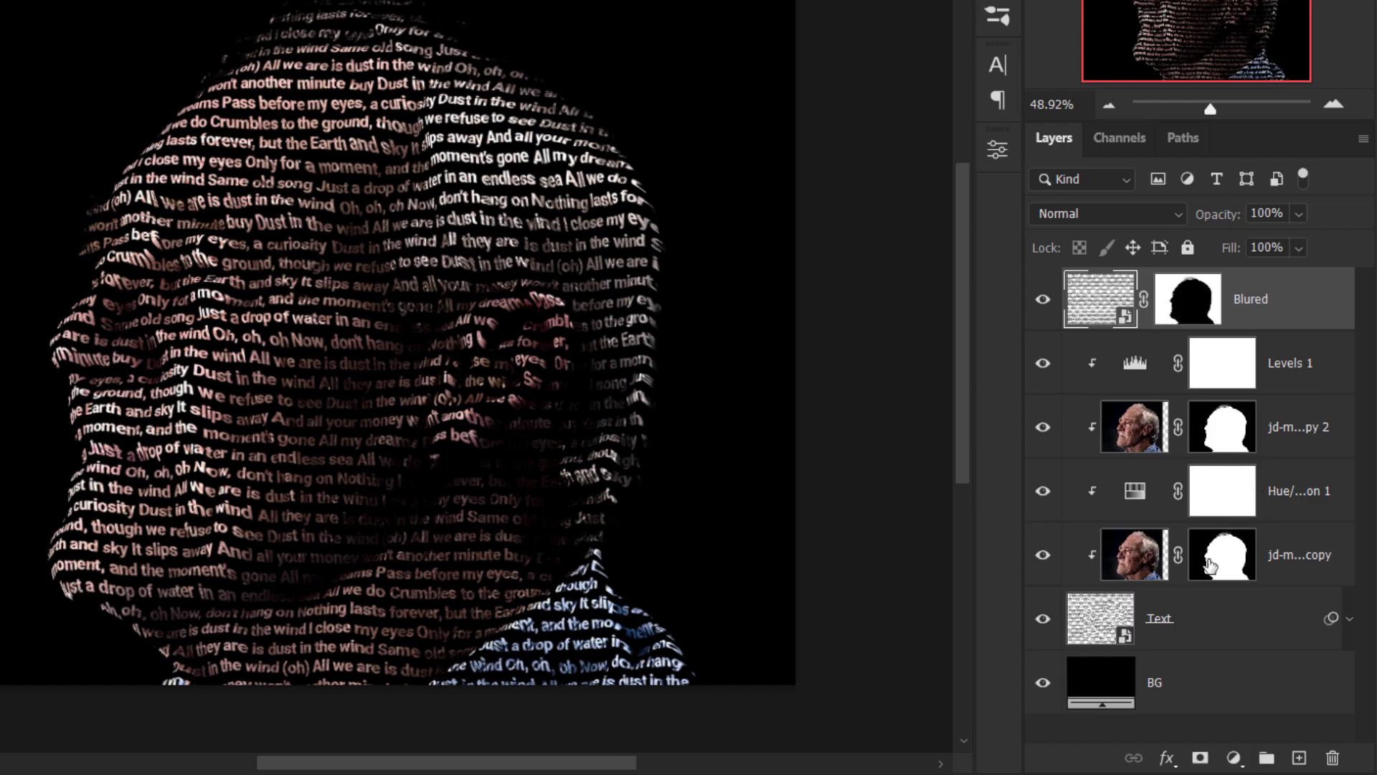
Add a Gradient Fill layer above the Blured layer using the Foreground to Background preset from the Basics group
{"action": "left_click", "coordinate": [1233, 758]}
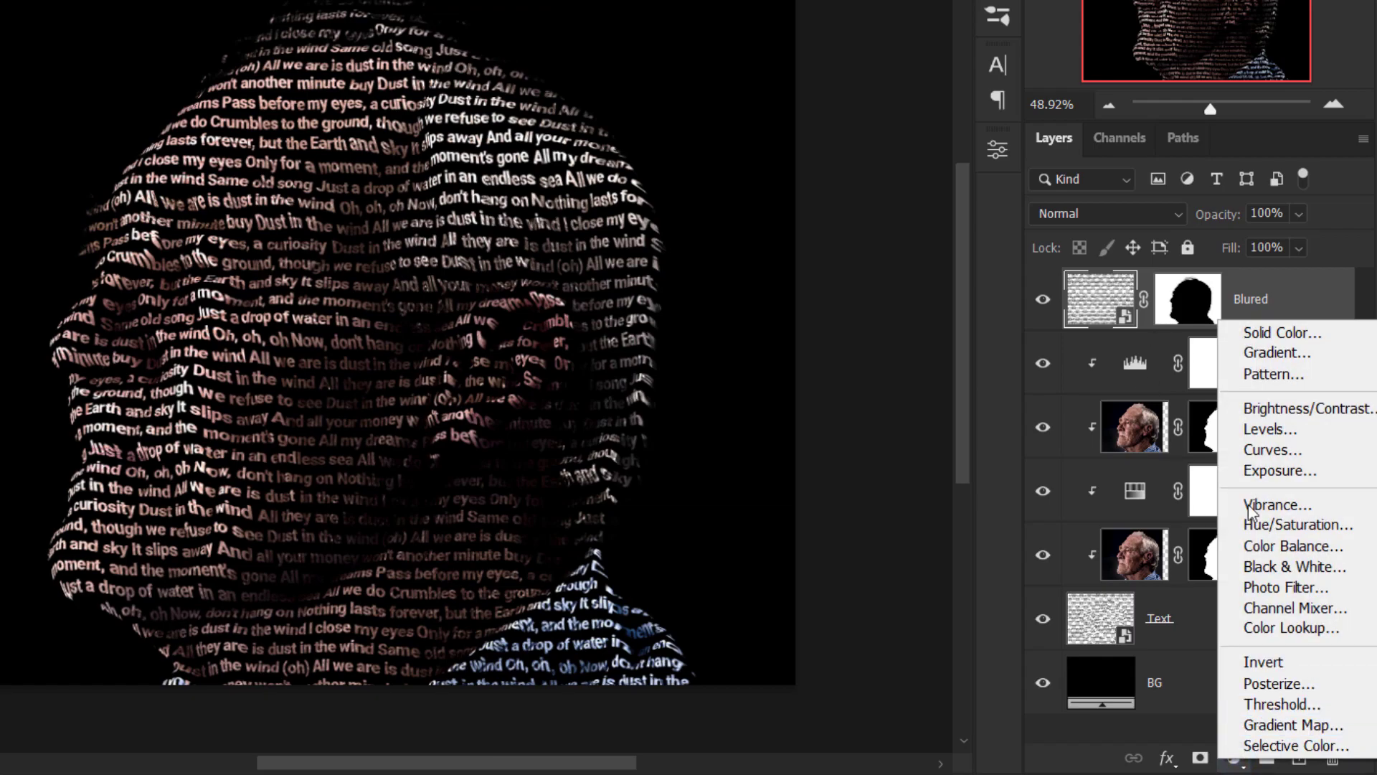
{"action": "left_click", "coordinate": [1271, 355]}
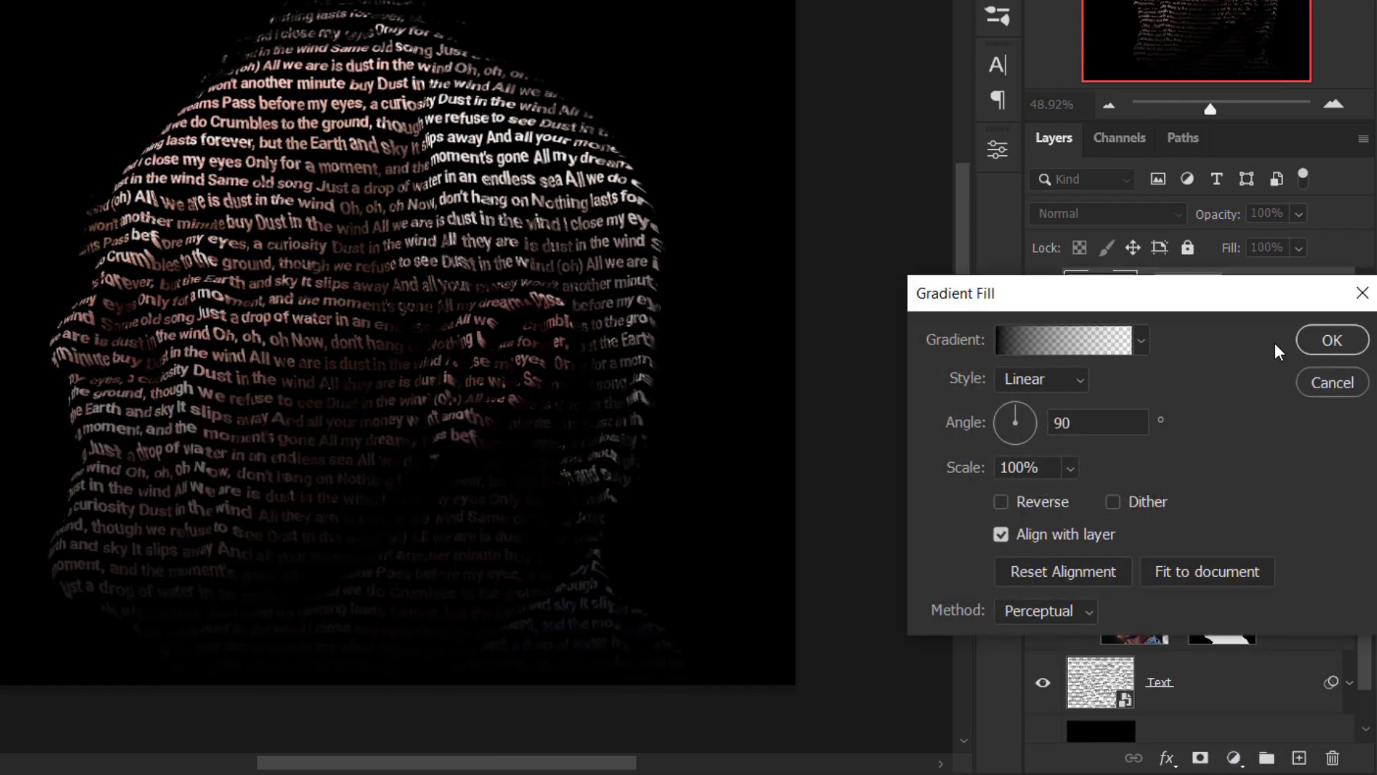
{"action": "left_click", "coordinate": [1059, 349]}
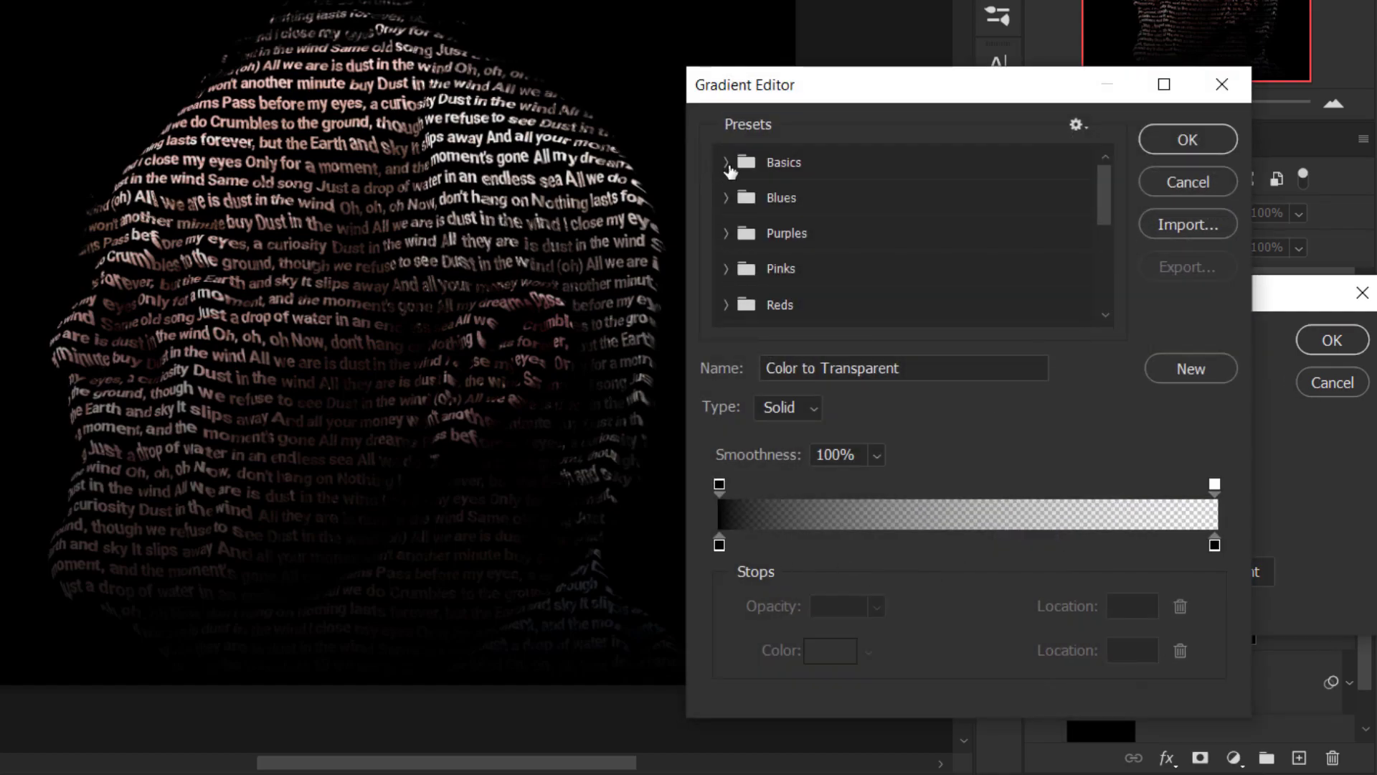
{"action": "left_click", "coordinate": [727, 163]}
{"action": "left_click", "coordinate": [755, 195]}
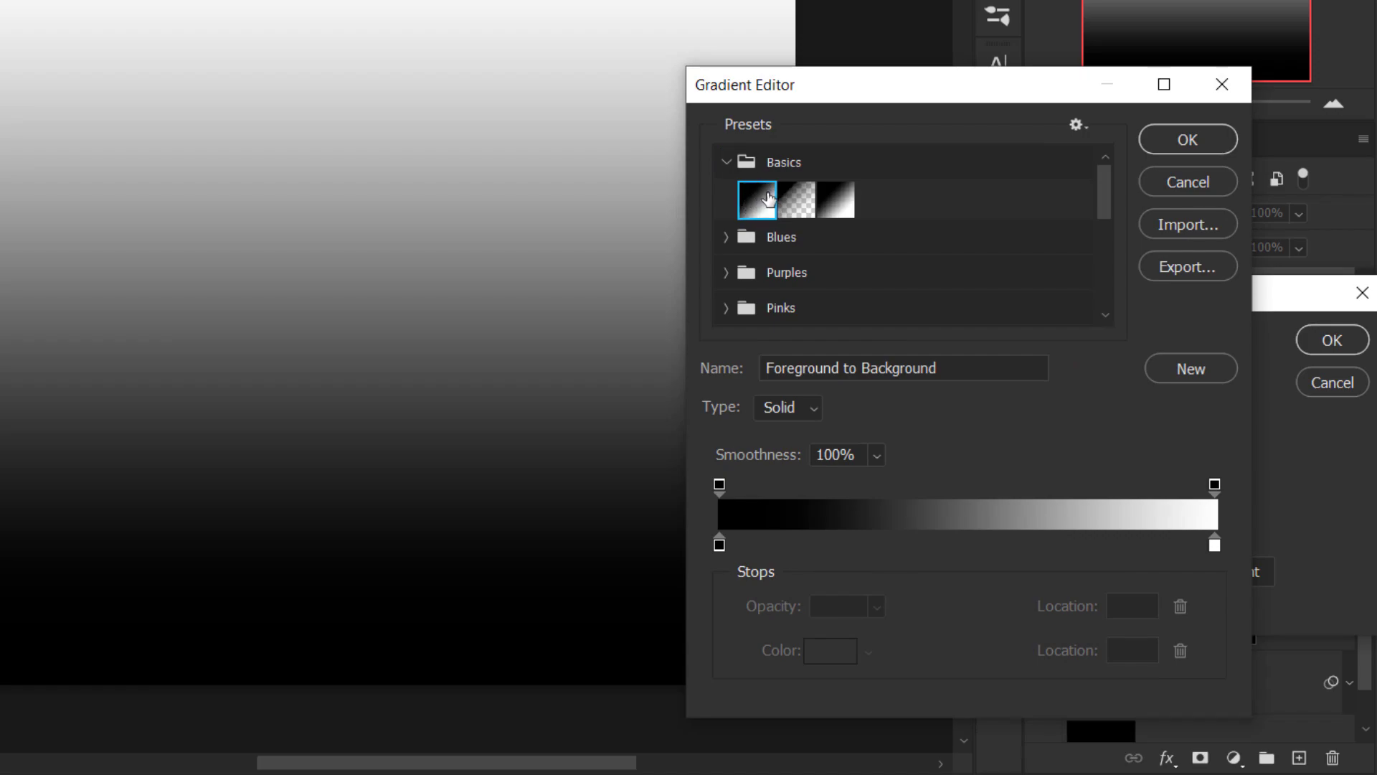
{"action": "left_click", "coordinate": [1169, 139]}
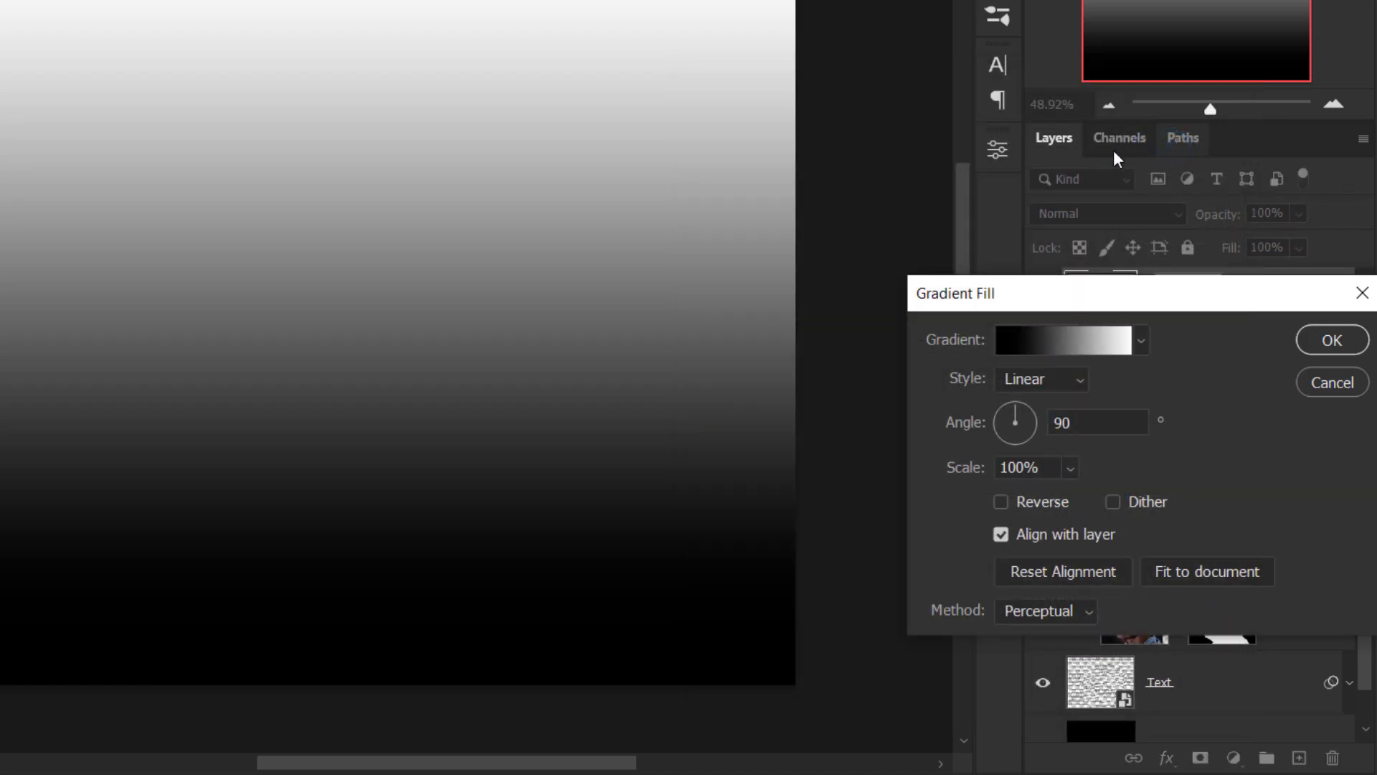
Make the gradient fill radial and reversed, with its scale set to 141%
{"action": "left_click", "coordinate": [1046, 388]}
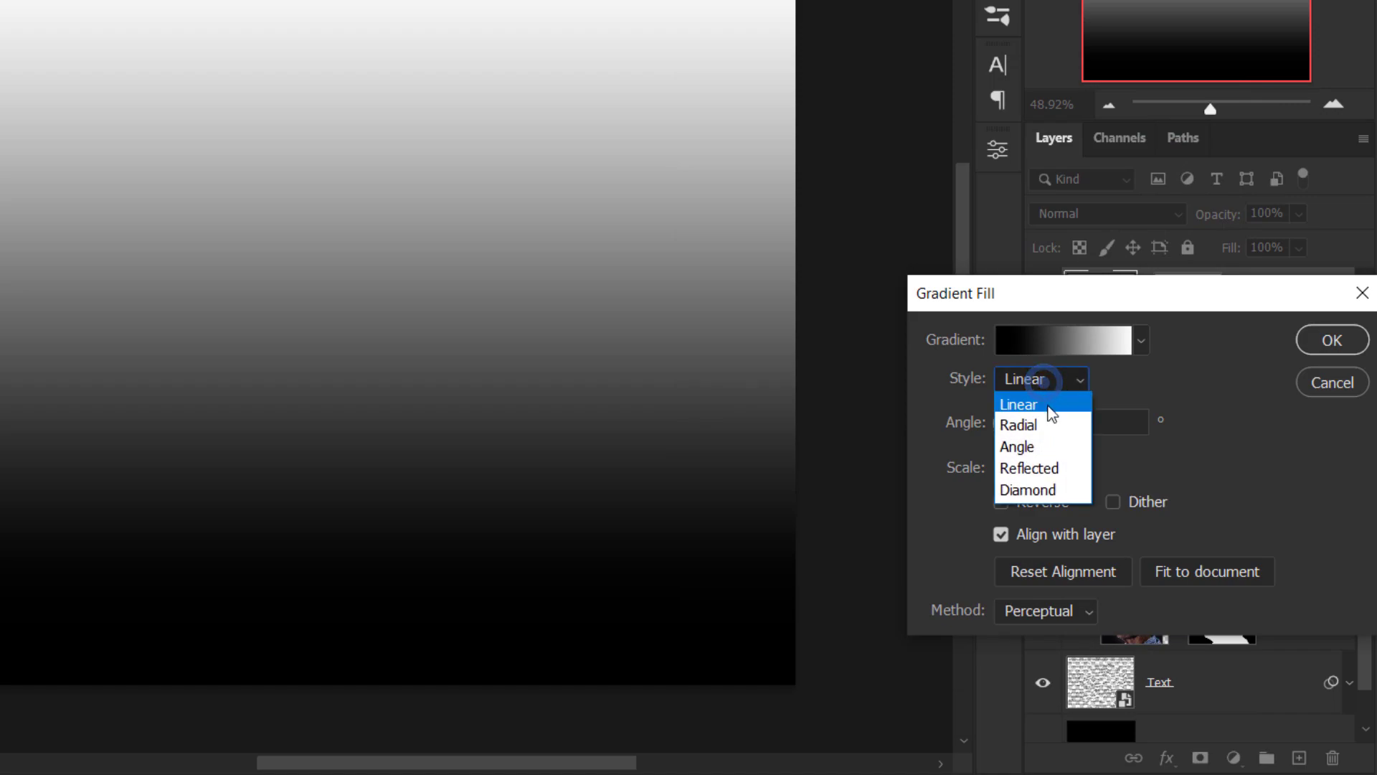
{"action": "left_click", "coordinate": [1044, 425]}
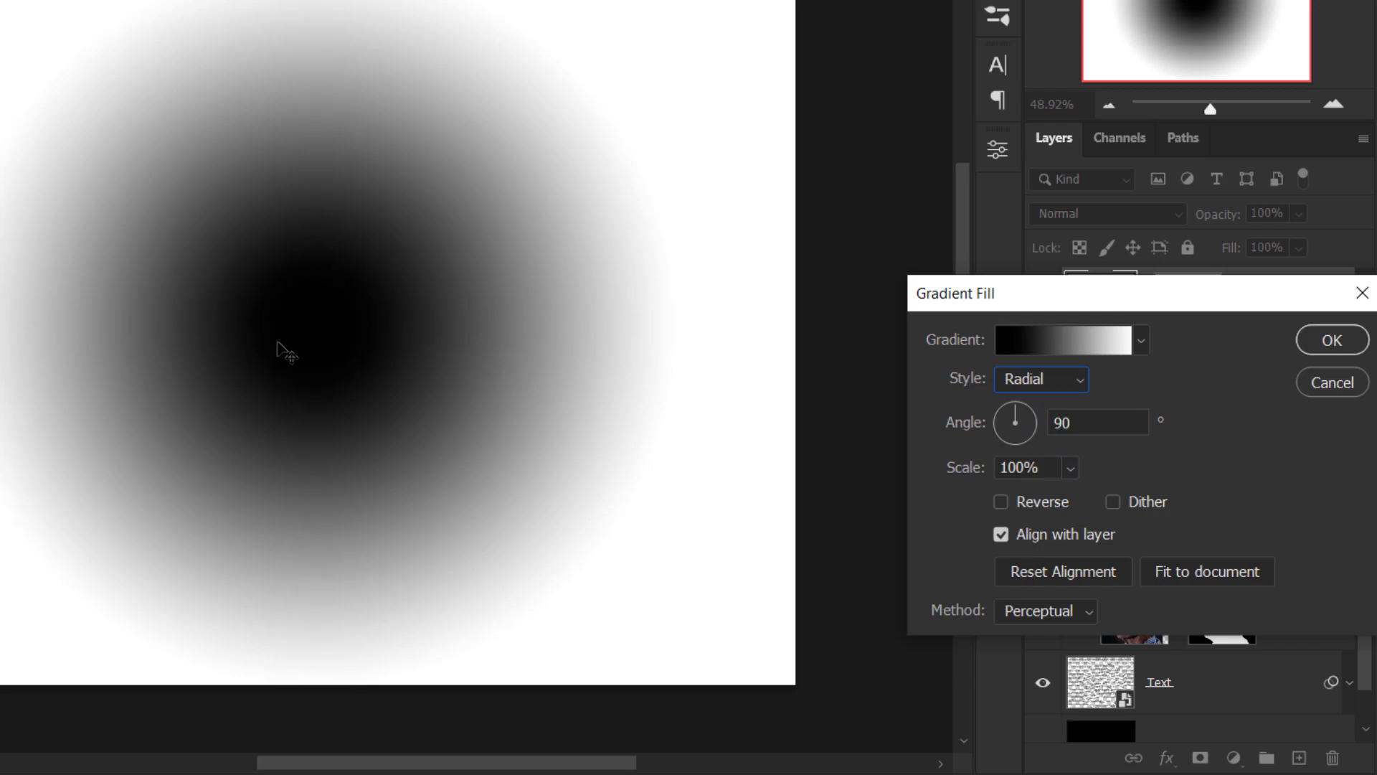
{"action": "left_click", "coordinate": [1000, 502]}
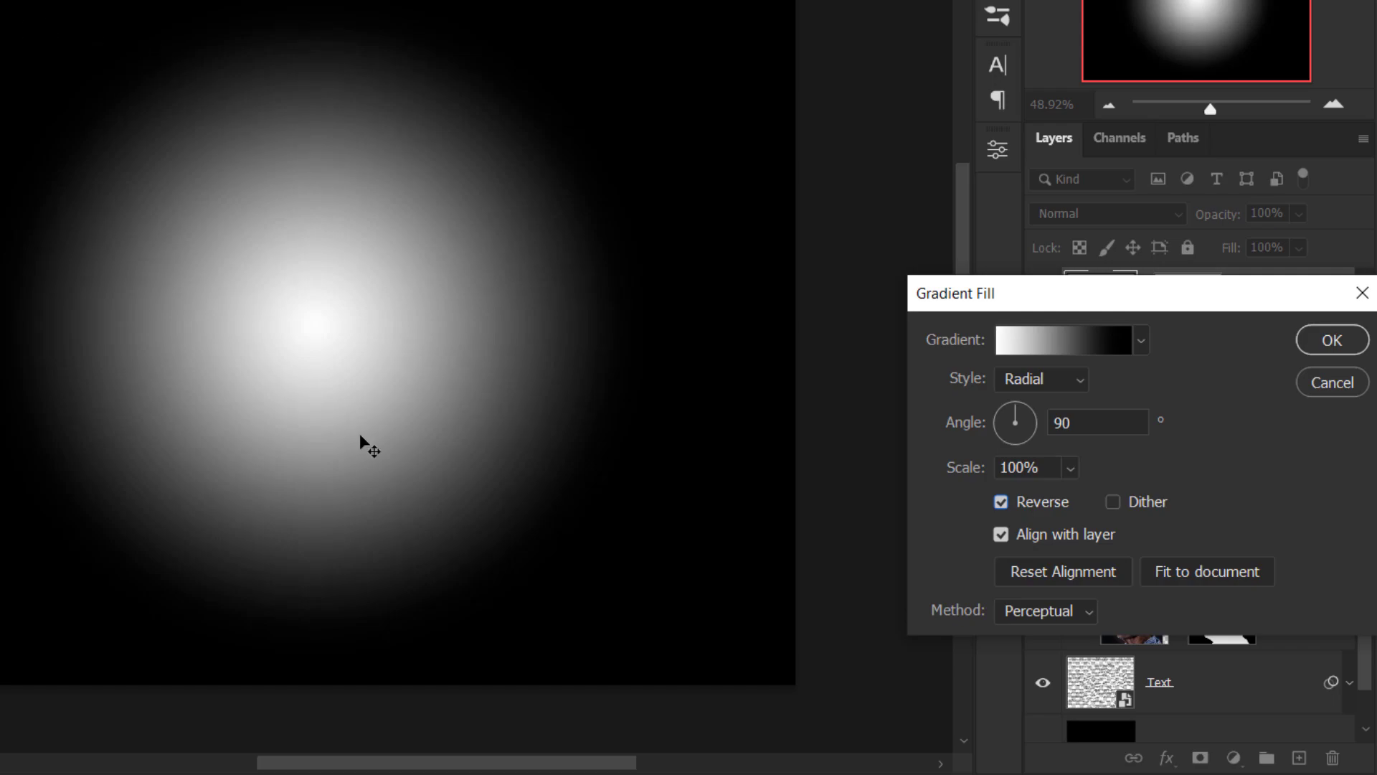
{"action": "left_click", "coordinate": [1070, 468]}
{"action": "left_click_drag", "start_coordinate": [1082, 502], "coordinate": [1094, 499]}
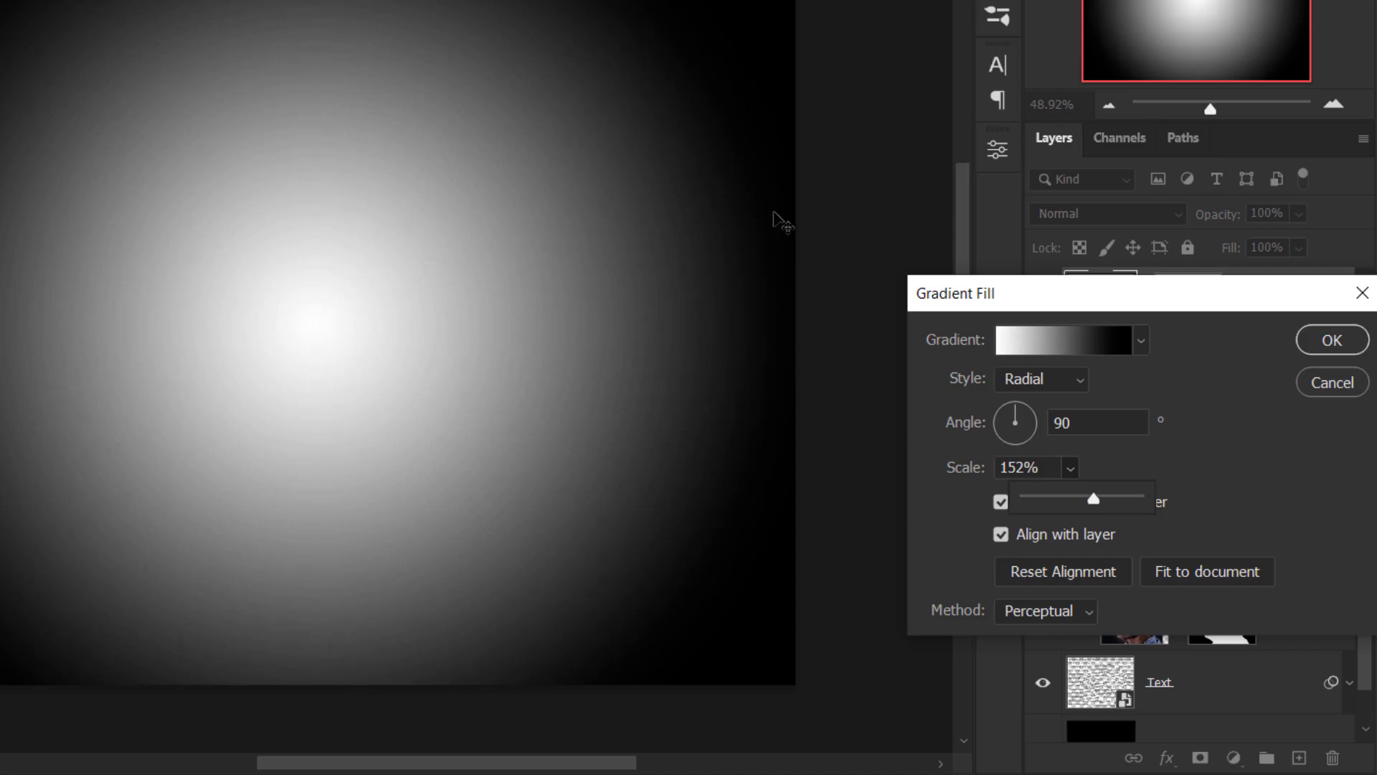
{"action": "left_click_drag", "start_coordinate": [1098, 512], "coordinate": [1091, 499]}
{"action": "left_click", "coordinate": [1054, 470]}
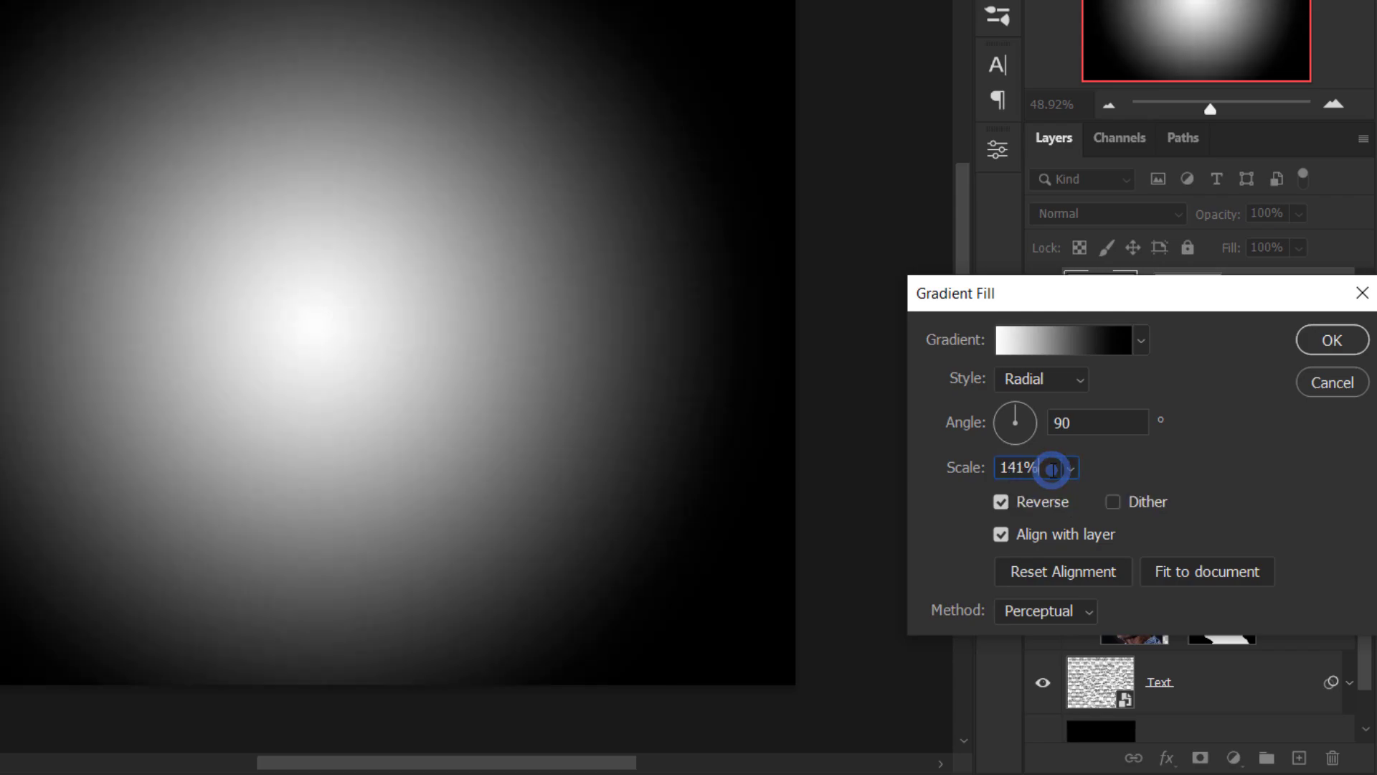
{"action": "left_click", "coordinate": [1351, 345]}
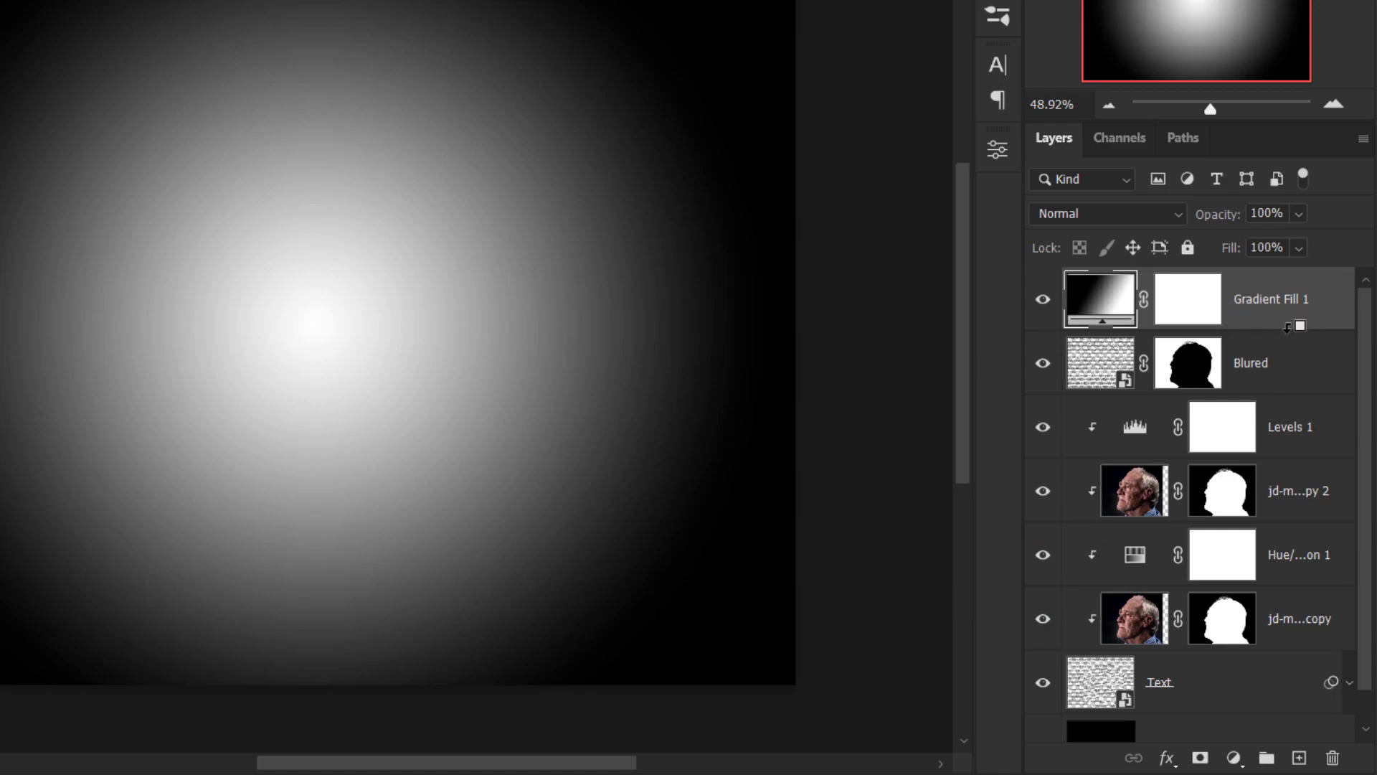
Clip the gradient fill to the Blured layer and check how the background text fades around the head
{"action": "left_click", "coordinate": [1249, 329], "text": "alt"}
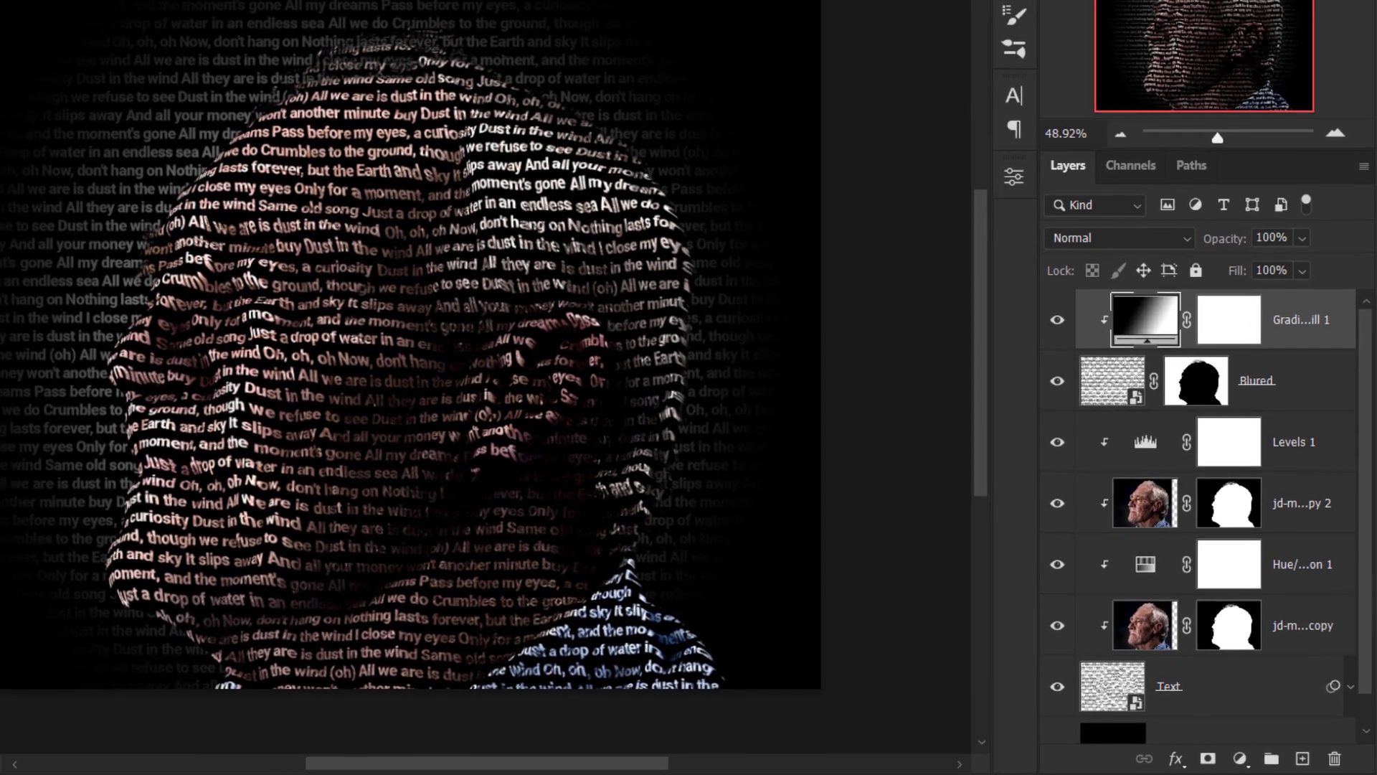
{"action": "scroll", "coordinate": [603, 350], "scroll_direction": "up", "scroll_amount": 2}
{"action": "left_click", "coordinate": [322, 87]}
{"action": "left_click_drag", "start_coordinate": [462, 190], "coordinate": [426, 250]}
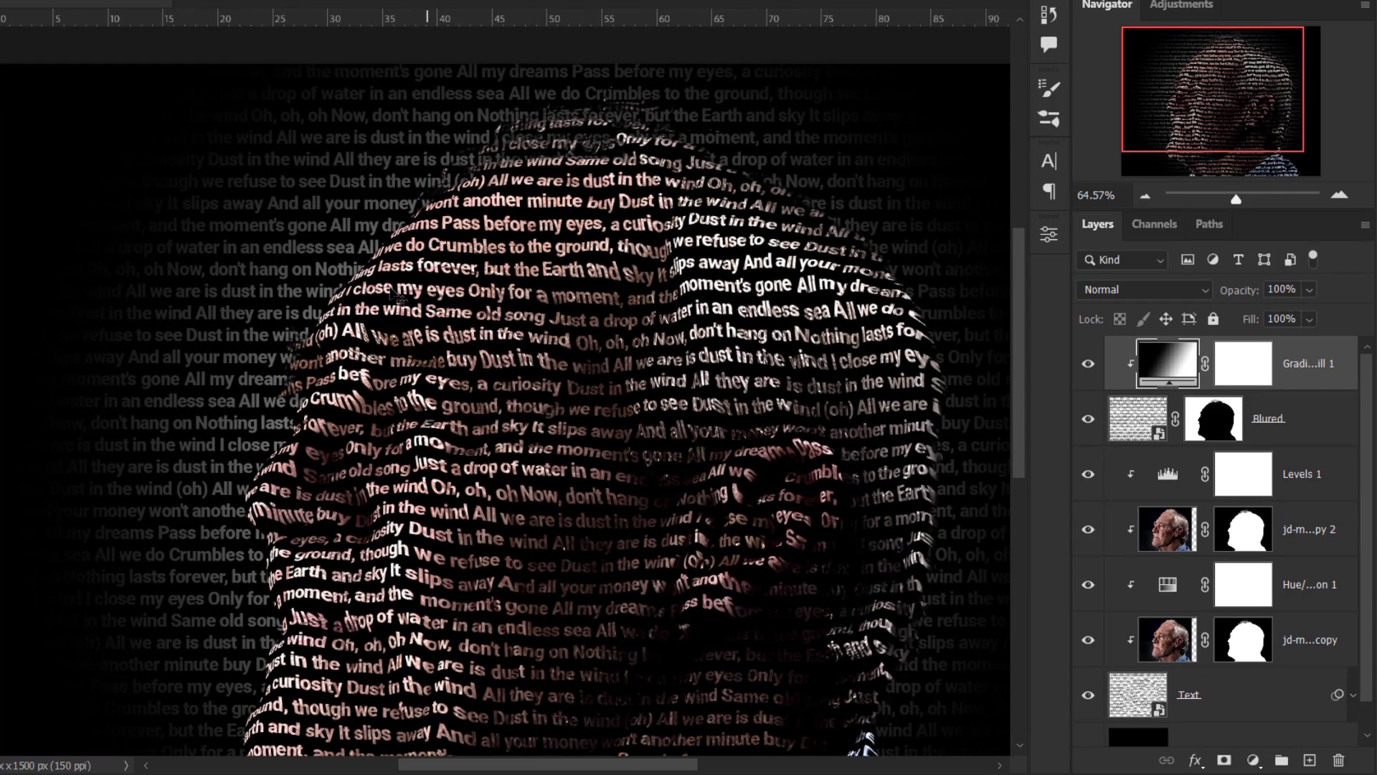
{"action": "scroll", "coordinate": [389, 311], "scroll_direction": "down", "scroll_amount": 3}
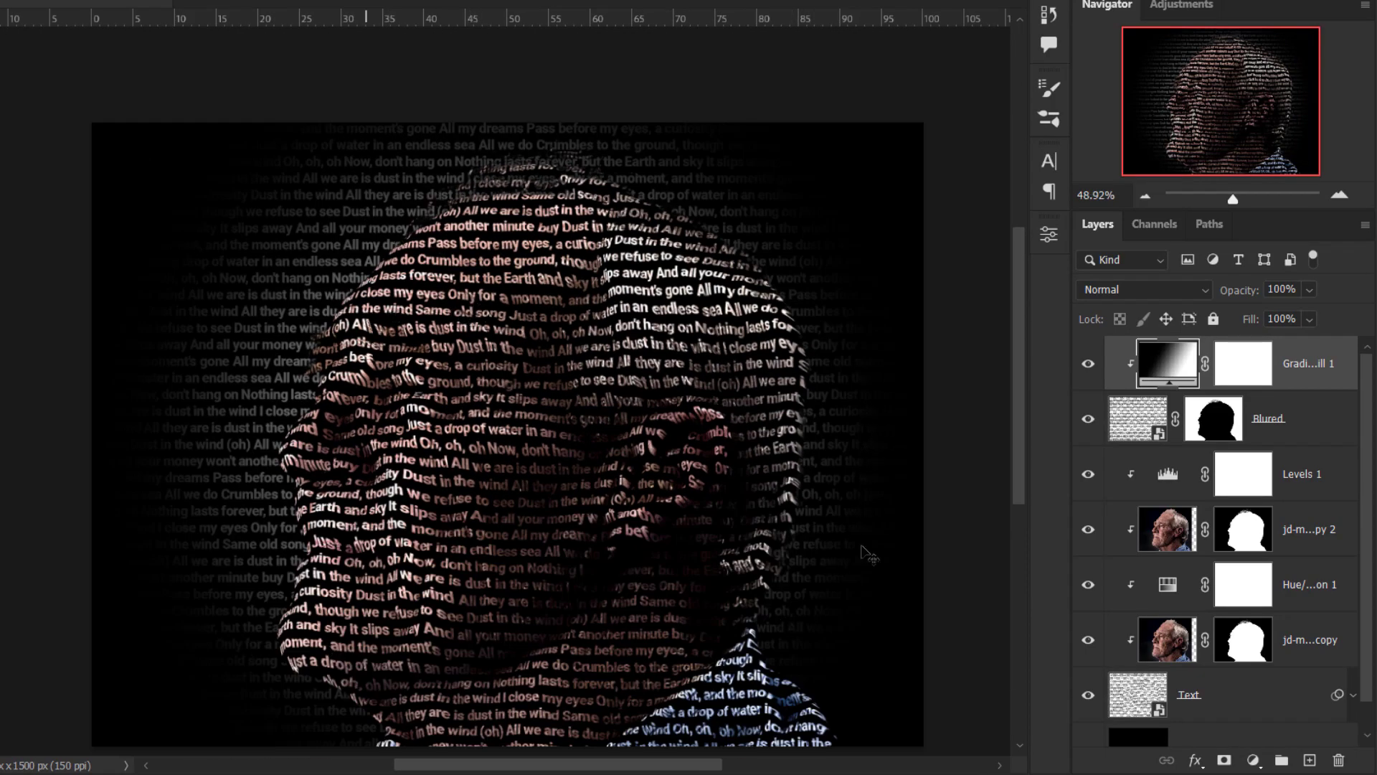
{"action": "scroll", "coordinate": [323, 373], "scroll_direction": "down", "scroll_amount": 2}
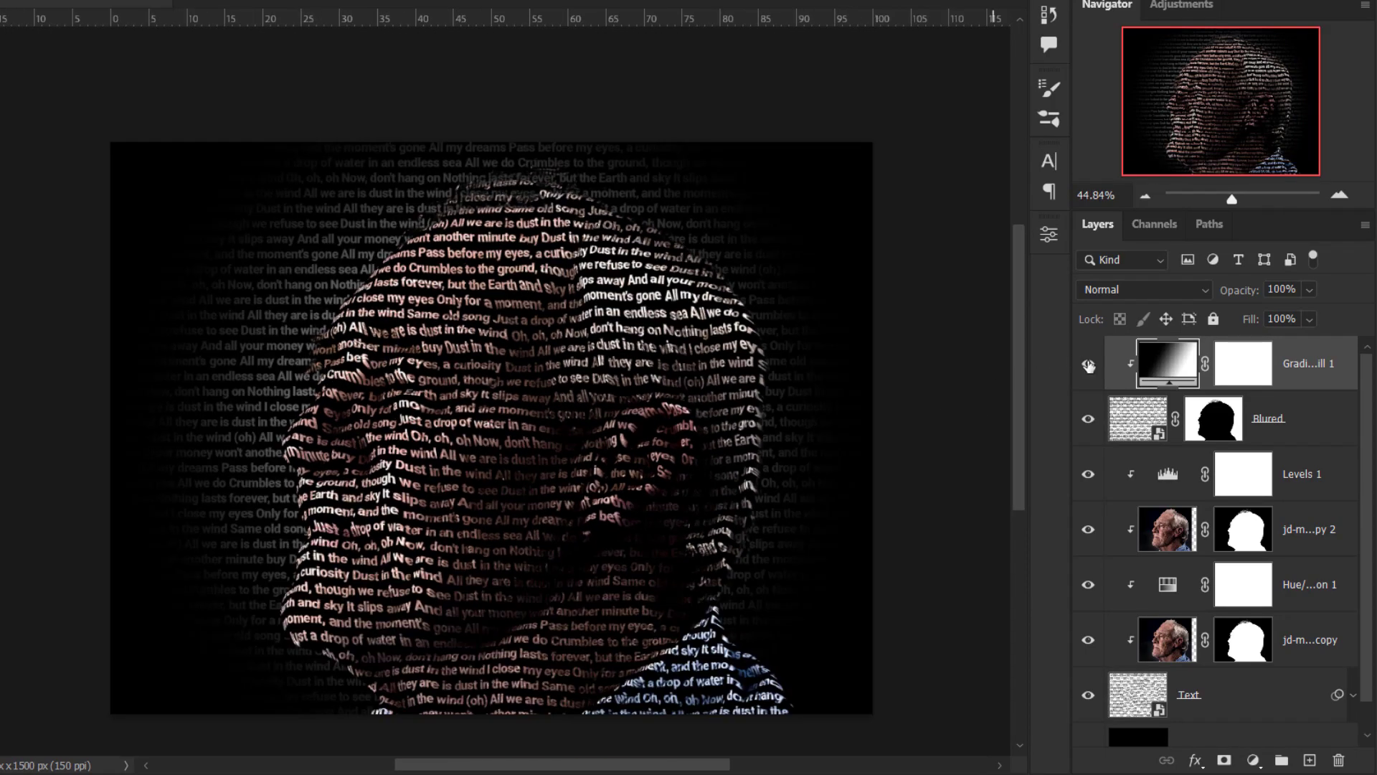
Reopen the gradient fill's settings, shift the gradient slightly downward on the canvas, and set its scale to 55%
{"action": "double_click", "coordinate": [1171, 365]}
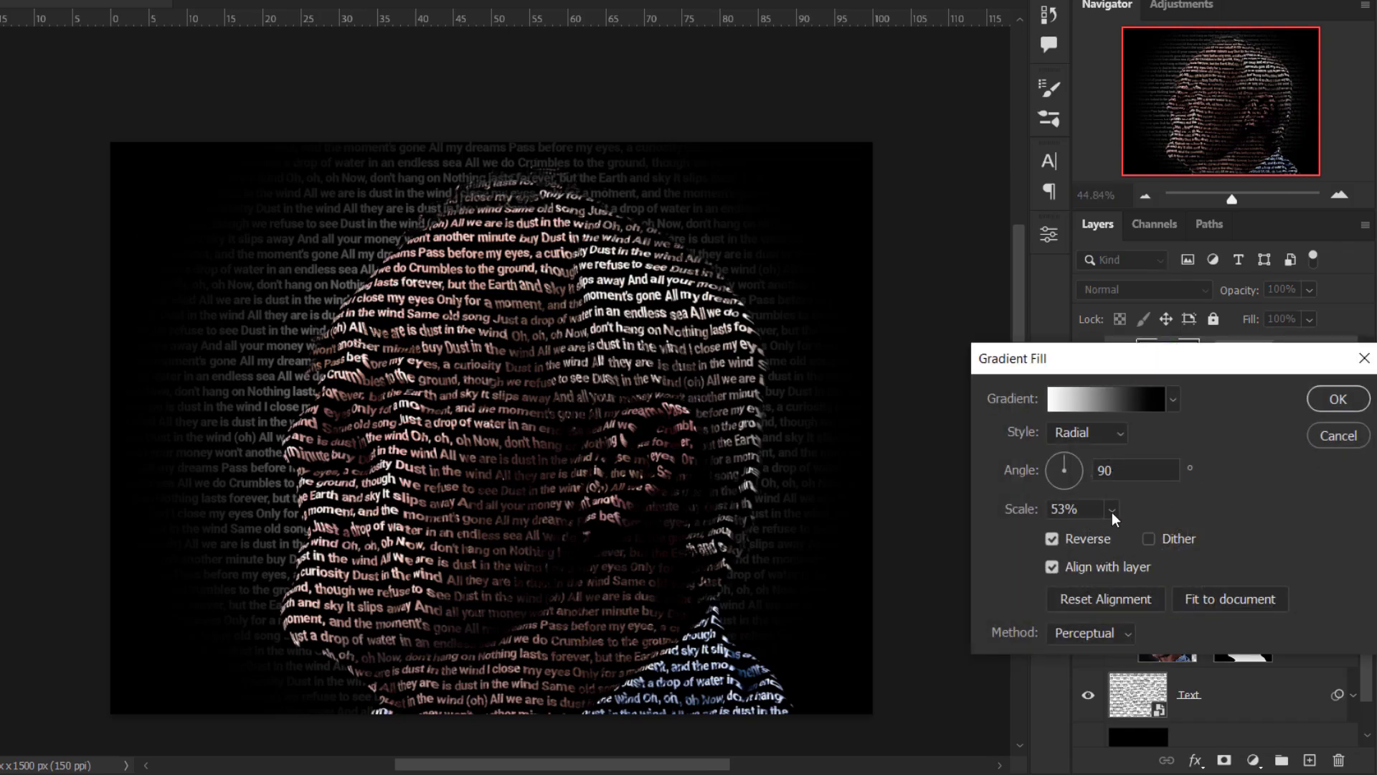
{"action": "left_click", "coordinate": [1112, 510]}
{"action": "left_click_drag", "start_coordinate": [1121, 536], "coordinate": [1121, 534]}
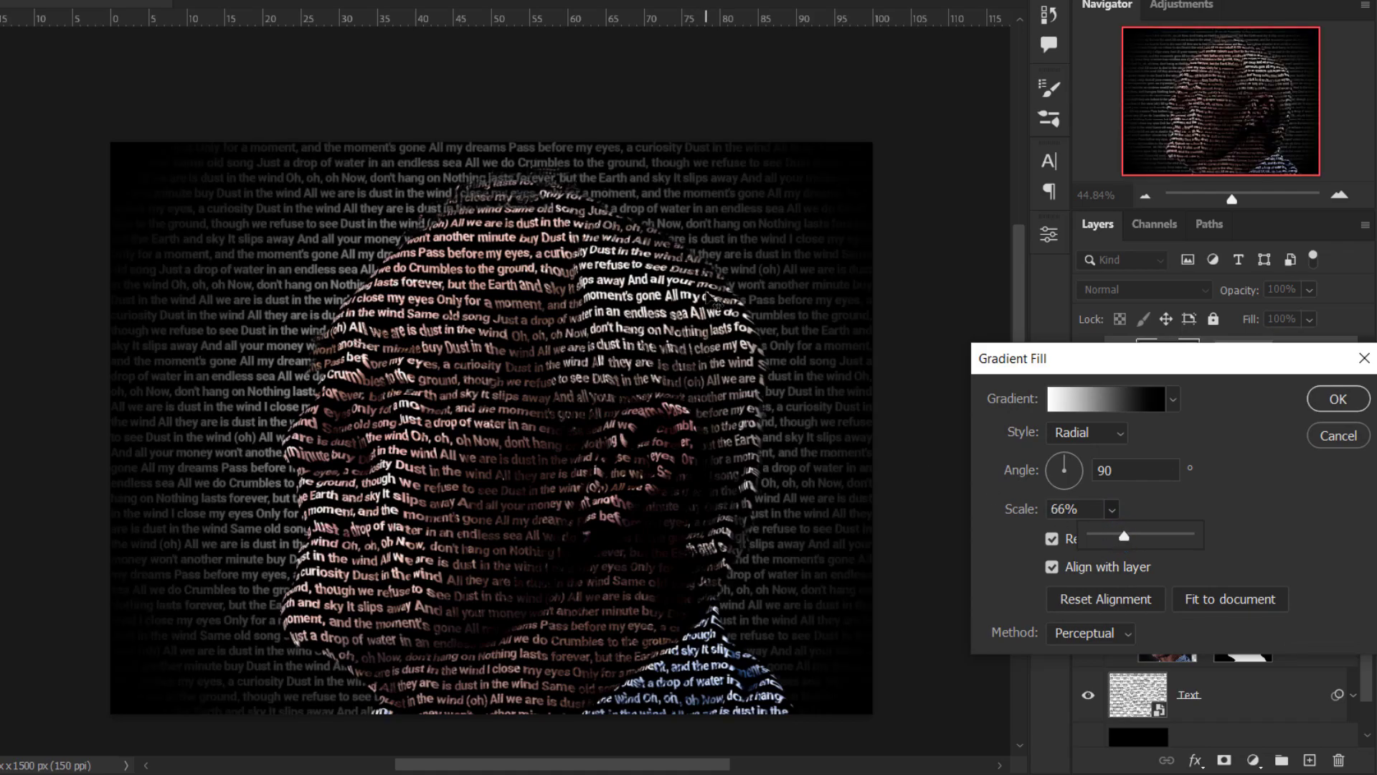
{"action": "left_click", "coordinate": [475, 254]}
{"action": "left_click_drag", "start_coordinate": [478, 267], "coordinate": [481, 289]}
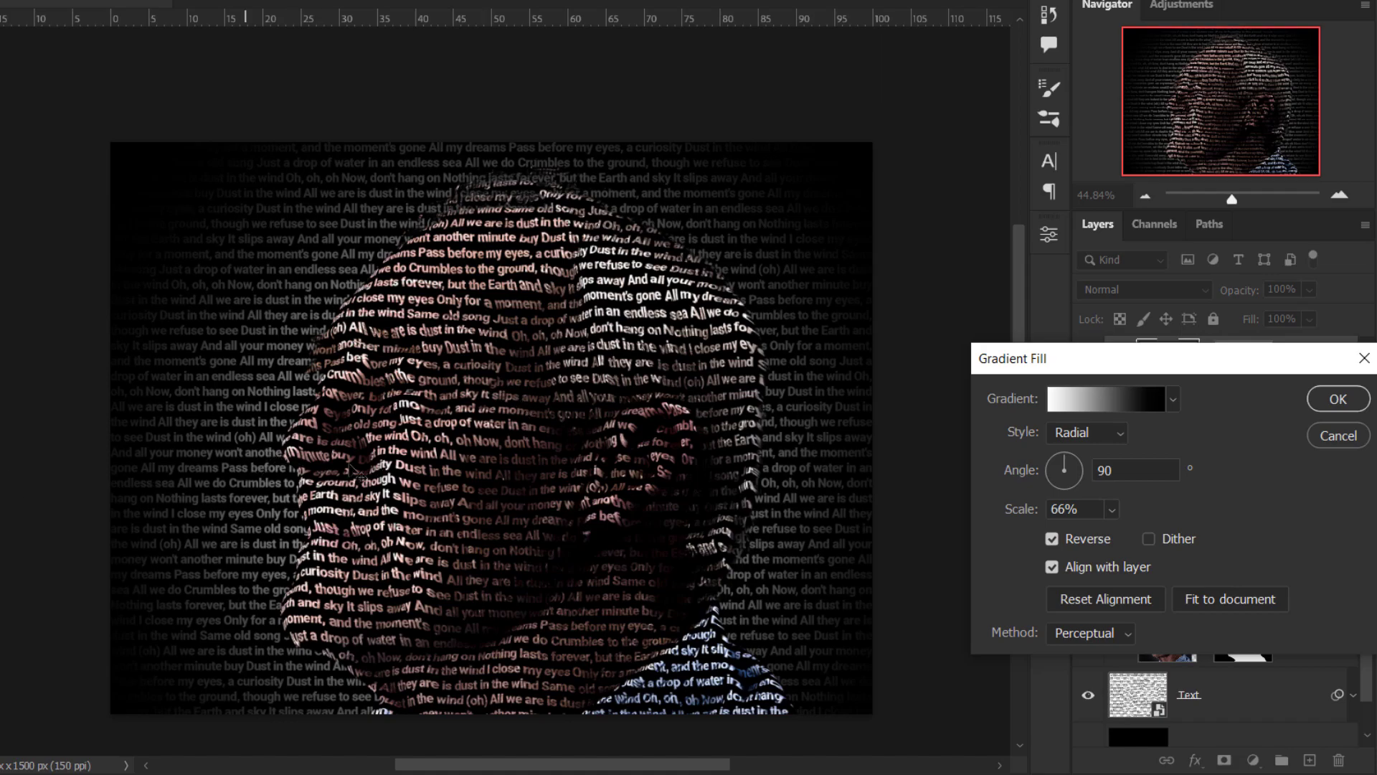
{"action": "left_click_drag", "start_coordinate": [1084, 509], "coordinate": [1005, 481]}
{"action": "type", "text": "55"}
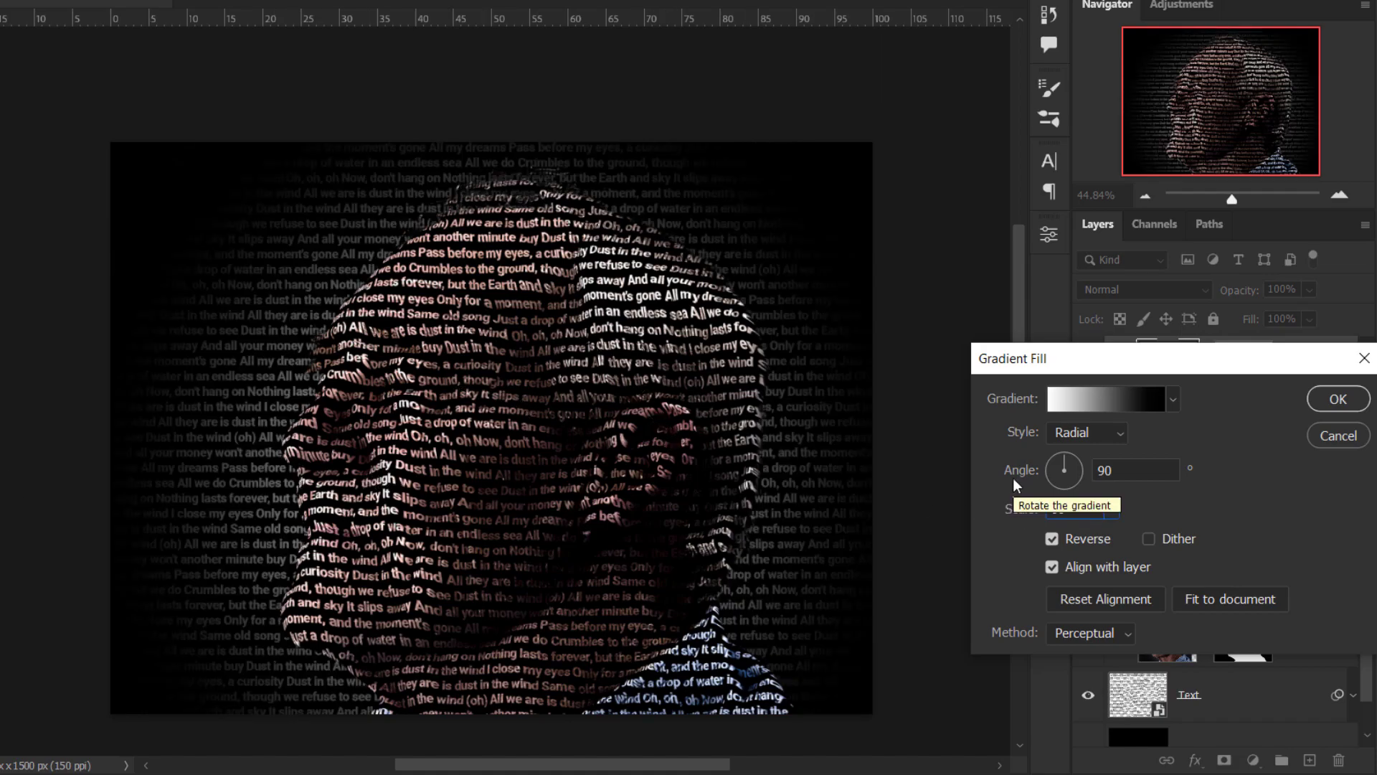
{"action": "left_click", "coordinate": [1337, 402]}
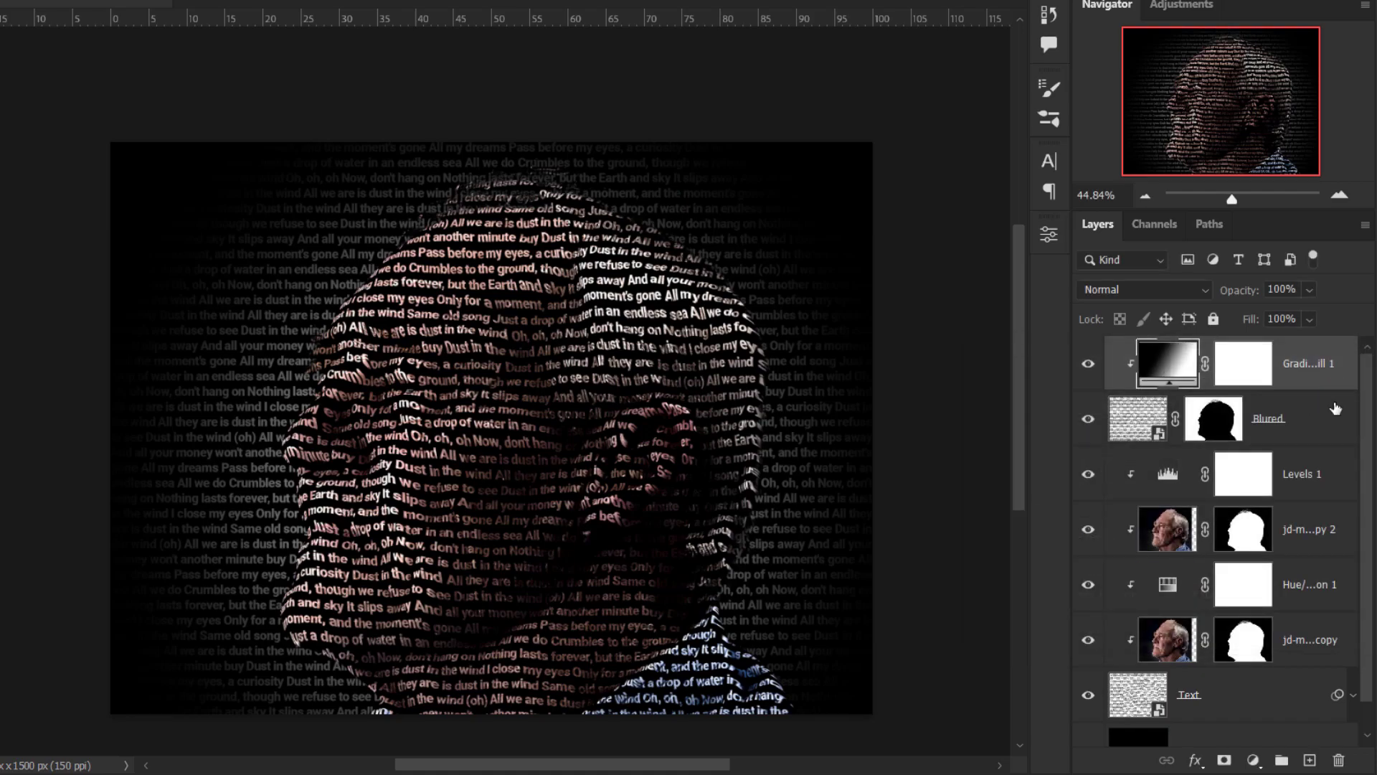
Set the Blured layer's opacity to 64% and check the dimmed background text beside the face
{"action": "left_click", "coordinate": [1311, 431]}
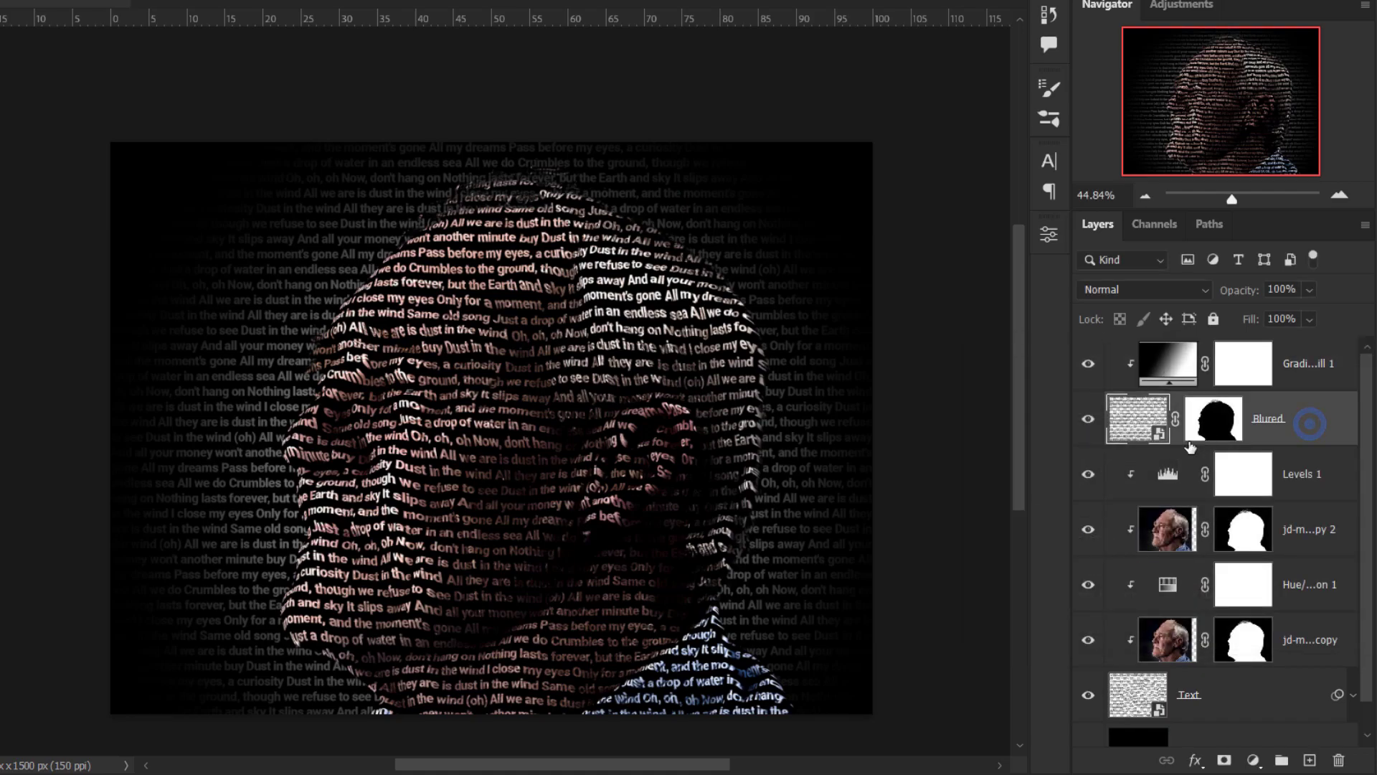
{"action": "left_click_drag", "start_coordinate": [1250, 294], "coordinate": [1215, 292]}
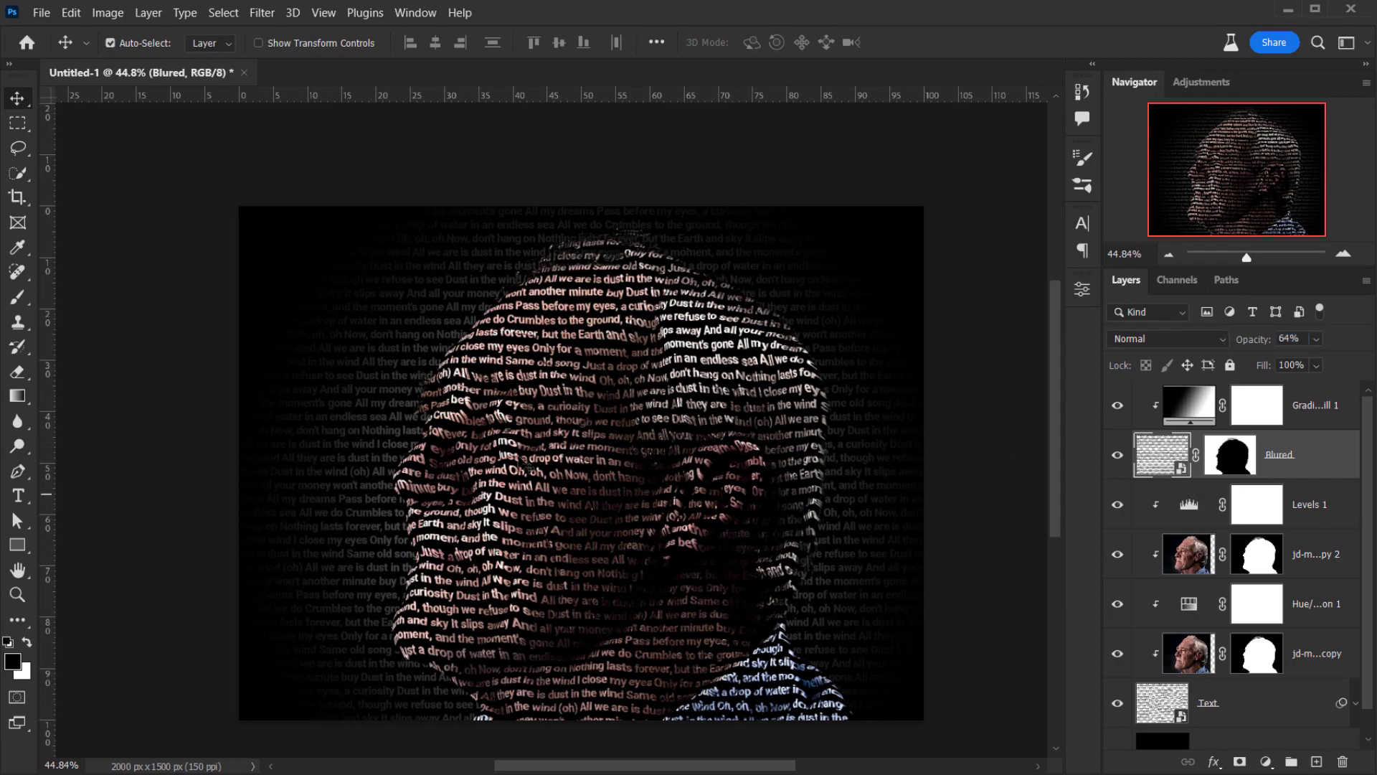
{"action": "scroll", "coordinate": [373, 445], "scroll_direction": "up", "scroll_amount": 1}
{"action": "scroll", "coordinate": [294, 443], "scroll_direction": "up", "scroll_amount": 2}
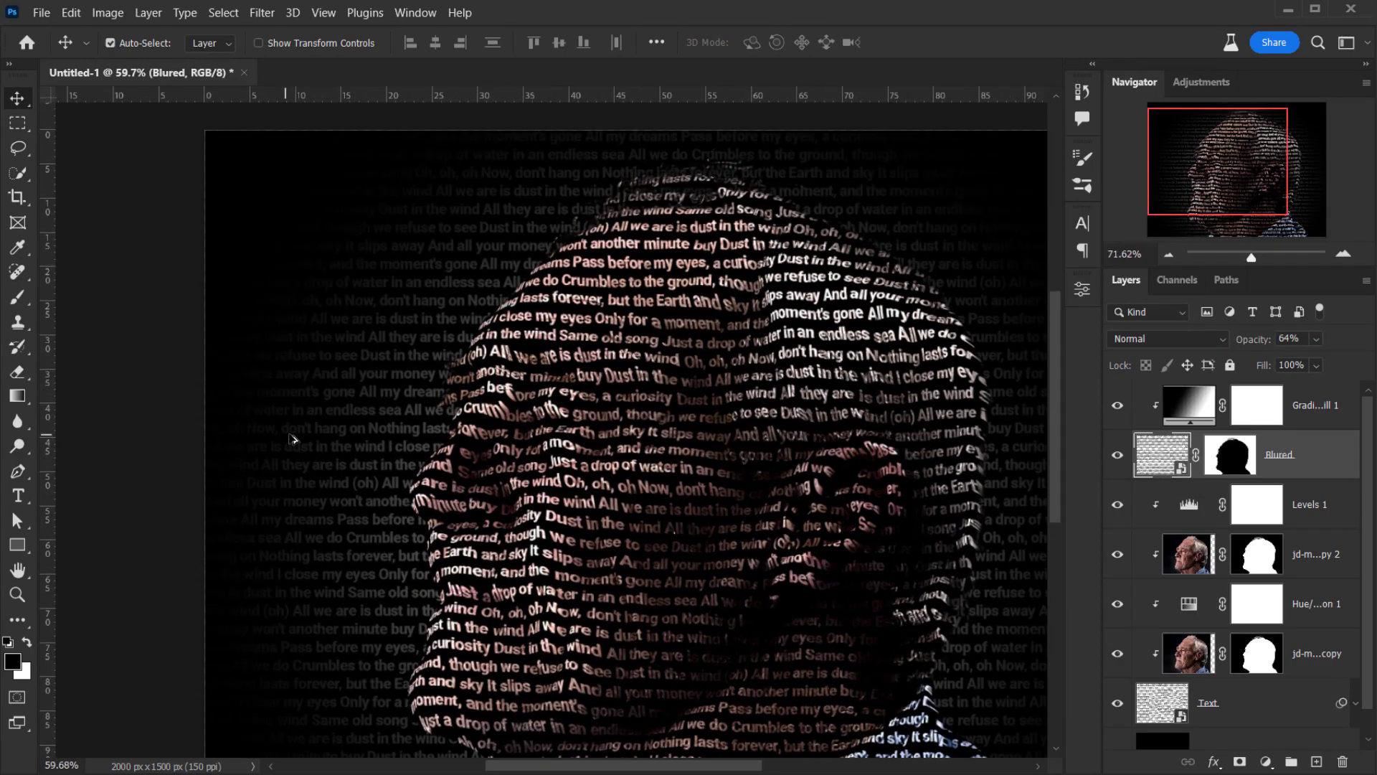
{"action": "scroll", "coordinate": [590, 358], "scroll_direction": "up", "scroll_amount": 1}
{"action": "scroll", "coordinate": [479, 252], "scroll_direction": "up", "scroll_amount": 3}
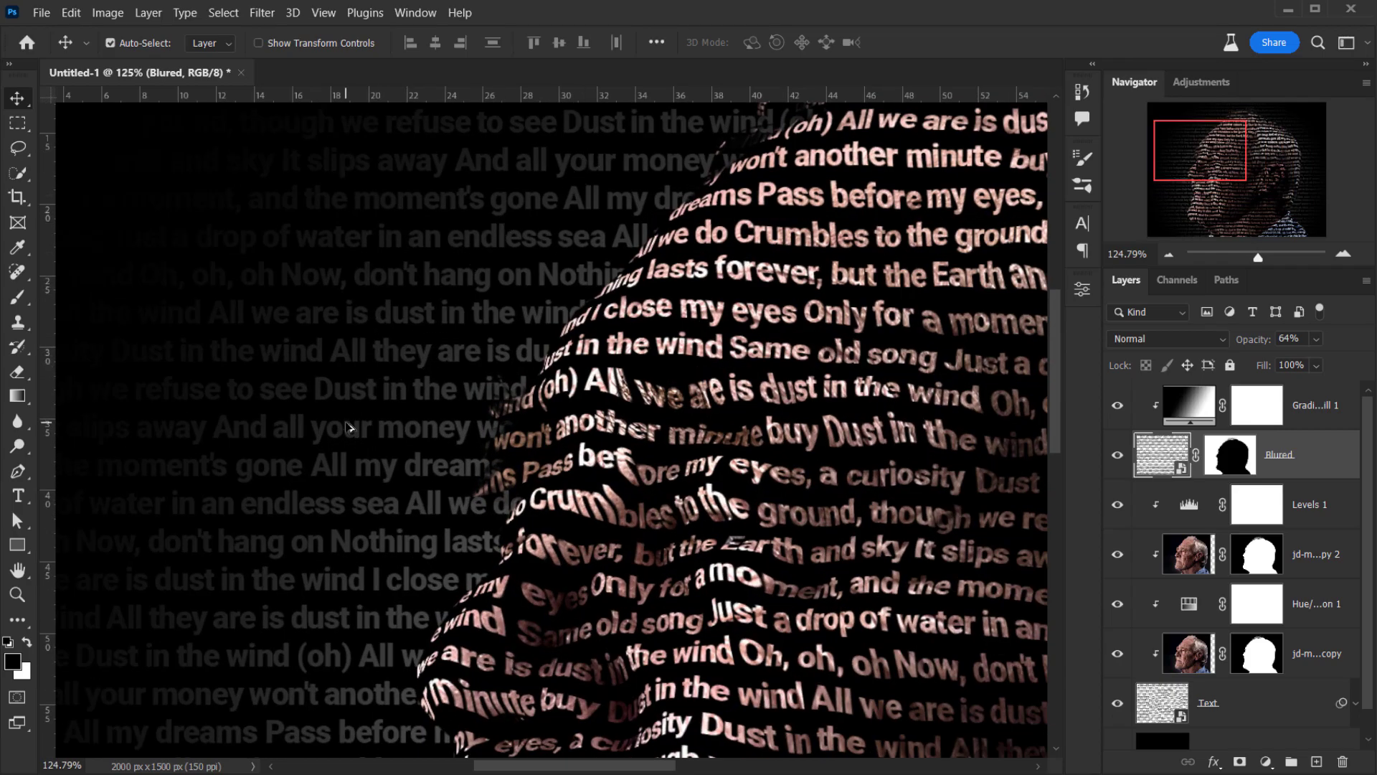
{"action": "scroll", "coordinate": [359, 419], "scroll_direction": "down", "scroll_amount": 4}
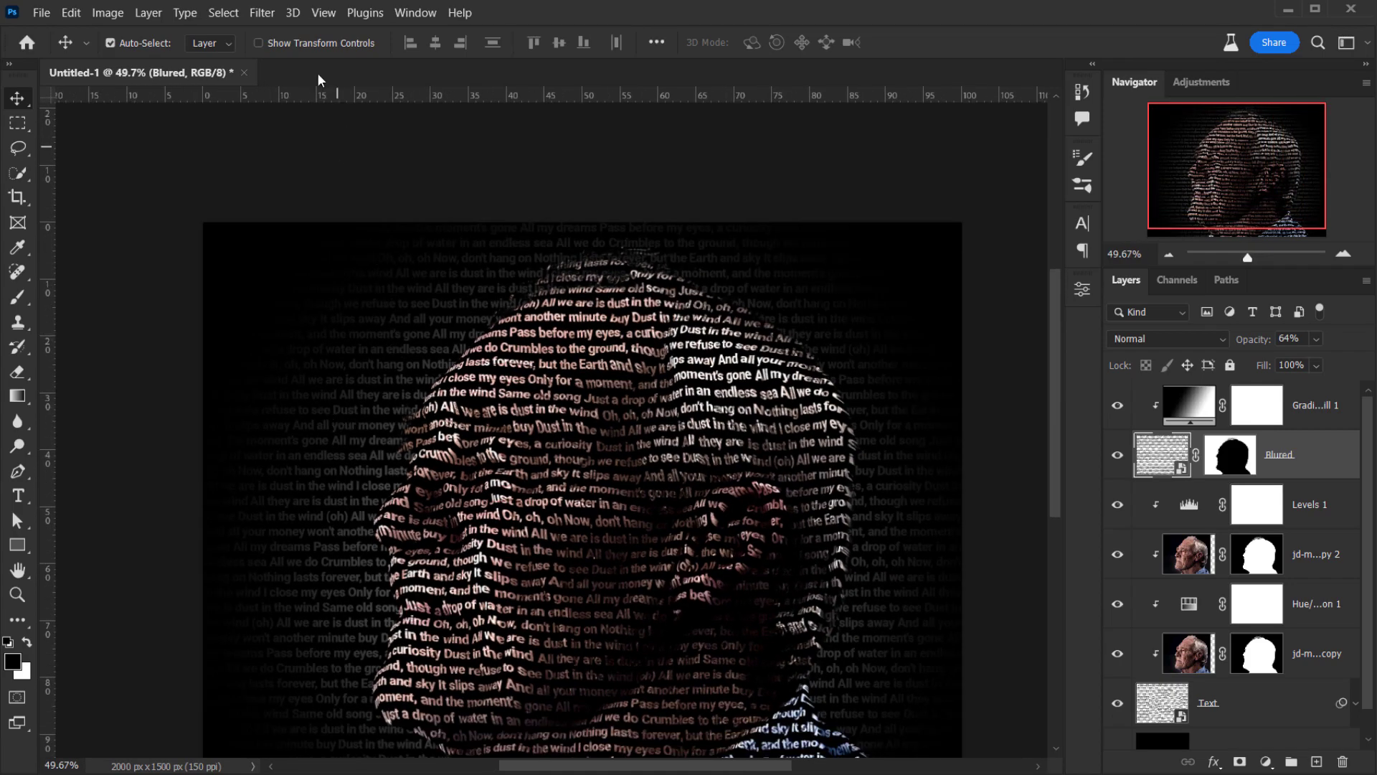
Apply a Gaussian Blur with a 3.0 pixel radius to the Blured layer
{"action": "left_click", "coordinate": [262, 12]}
{"action": "mouse_move", "coordinate": [351, 247]}
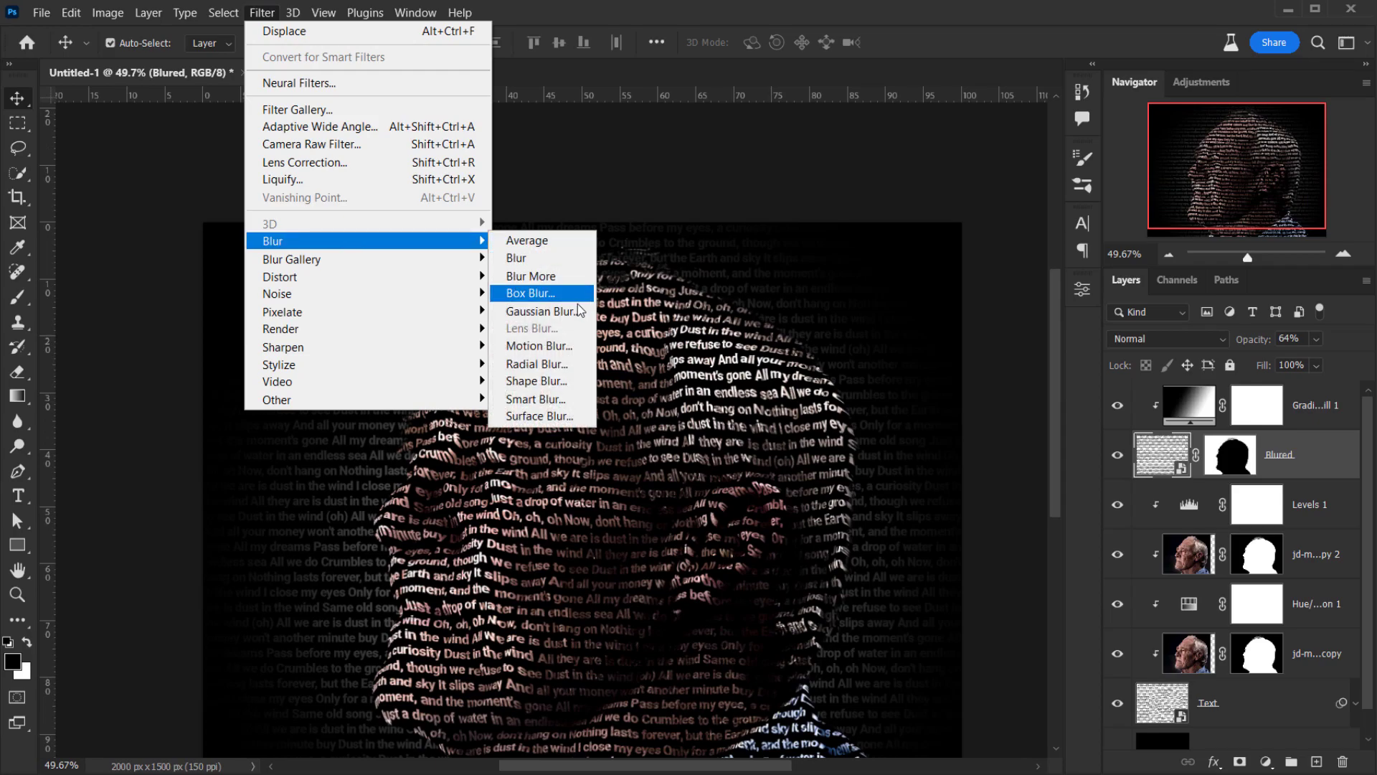
{"action": "left_click", "coordinate": [543, 310]}
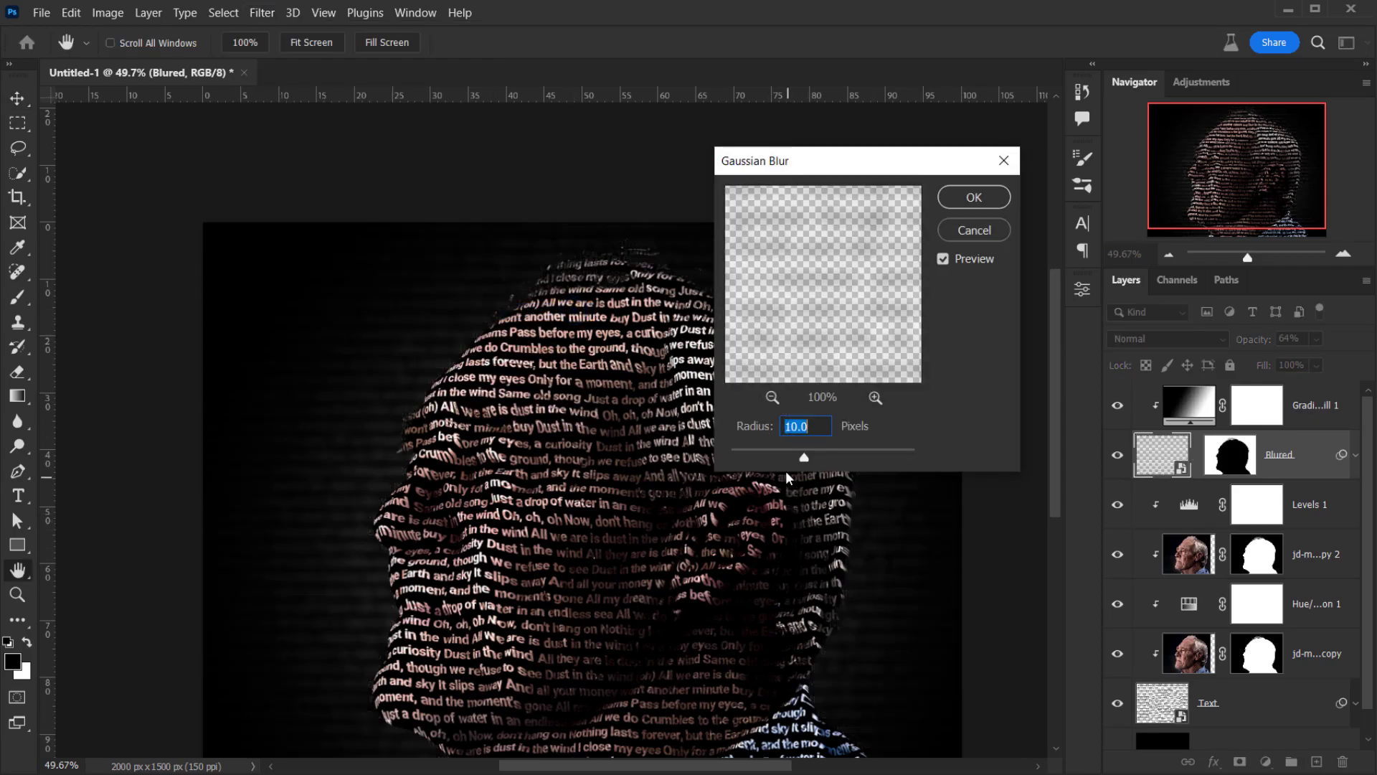
{"action": "left_click_drag", "start_coordinate": [782, 454], "coordinate": [767, 459]}
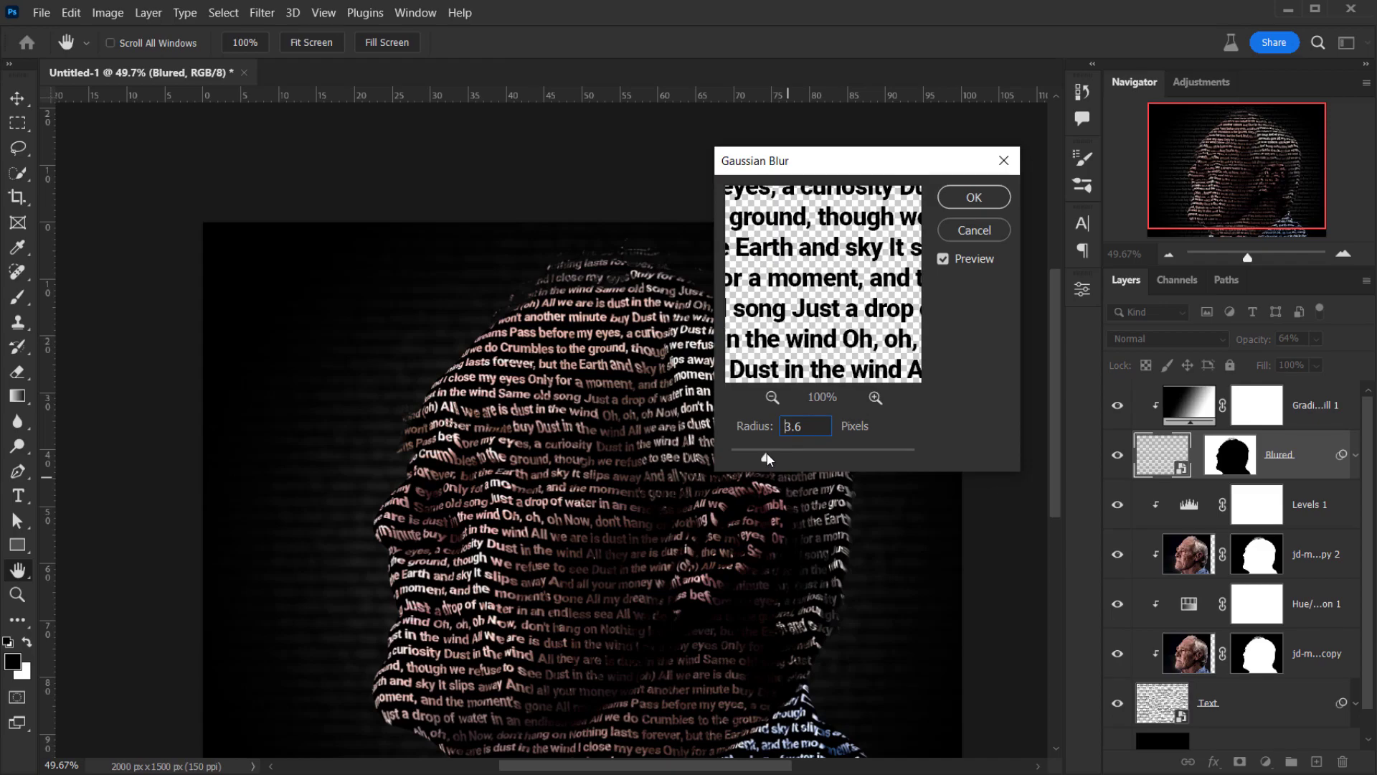
{"action": "left_click_drag", "start_coordinate": [767, 459], "coordinate": [762, 462]}
{"action": "left_click", "coordinate": [808, 430]}
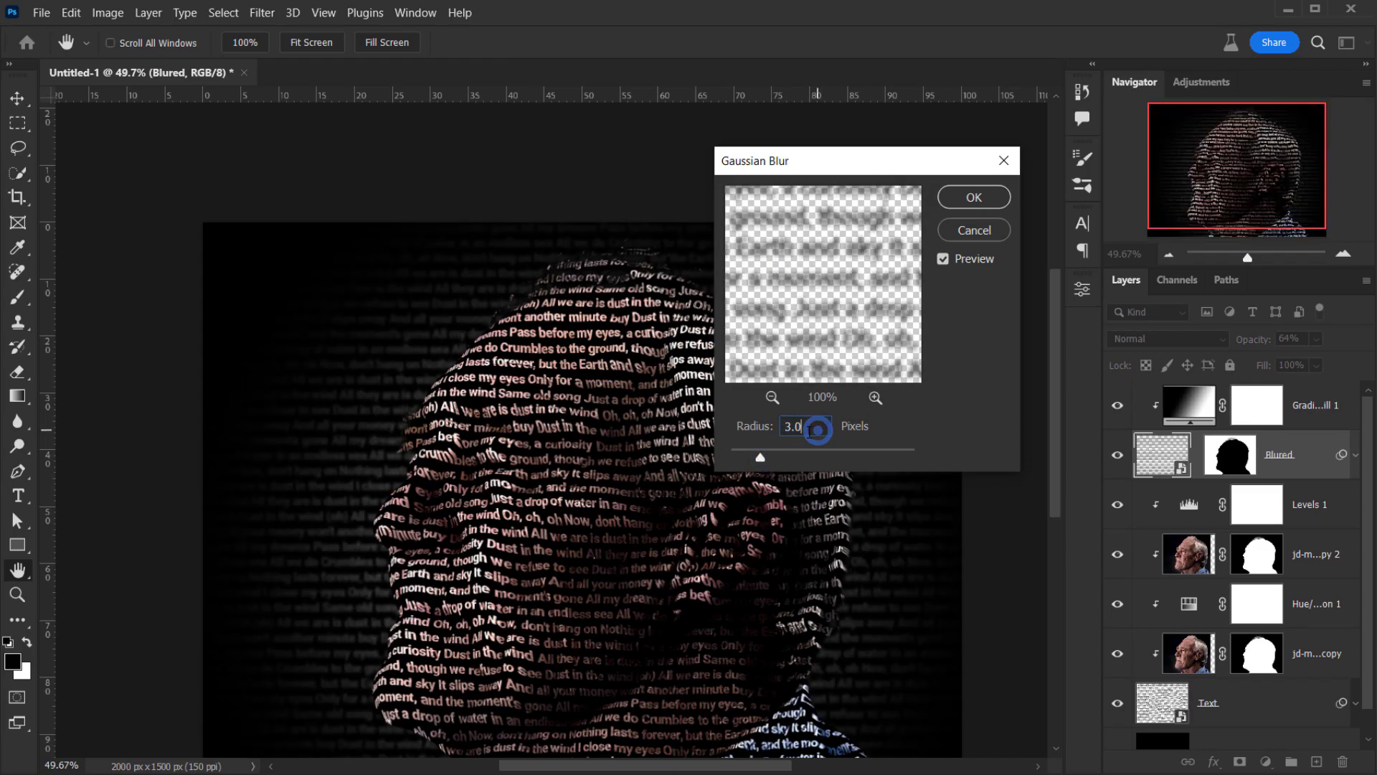
{"action": "left_click", "coordinate": [977, 195]}
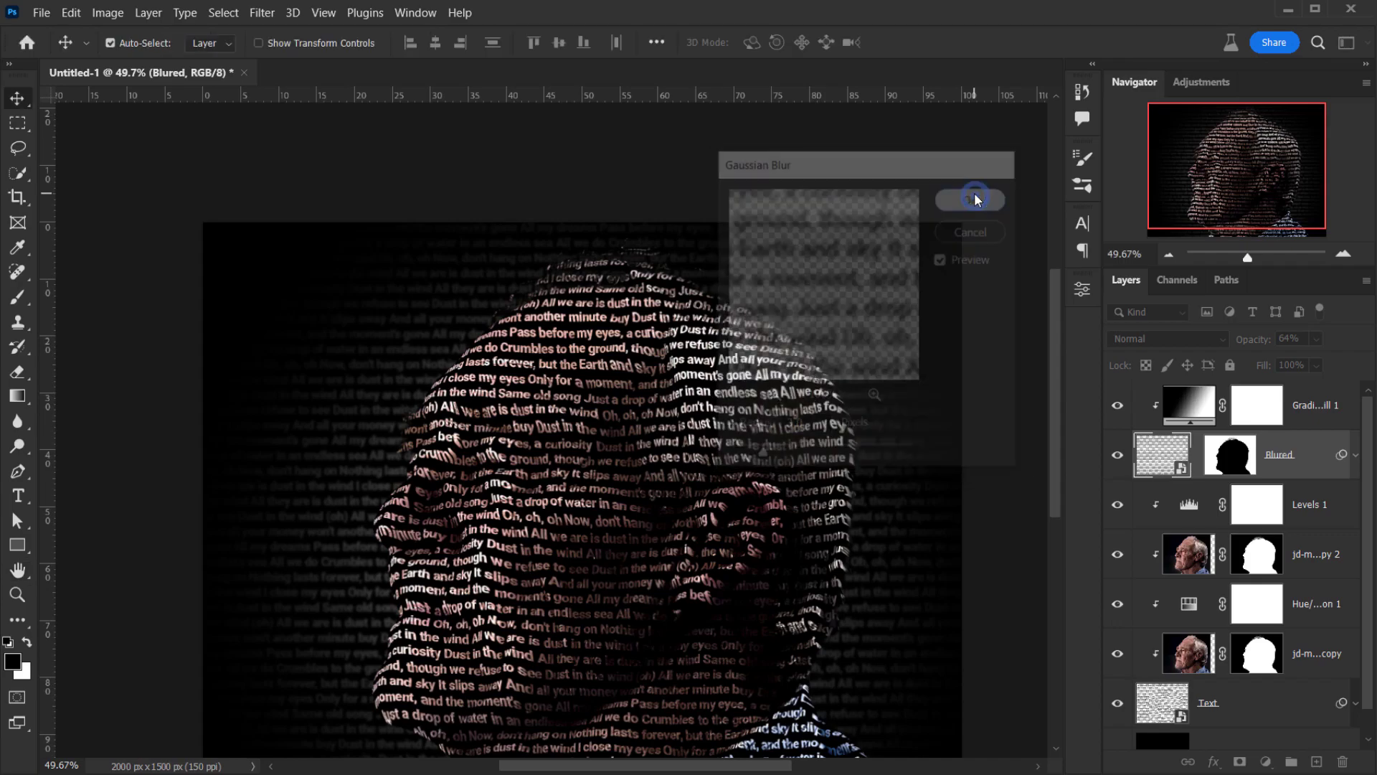
Examine the blurred background text along the man's profile and across the whole composition
{"action": "scroll", "coordinate": [357, 473], "scroll_direction": "up", "scroll_amount": 1}
{"action": "scroll", "coordinate": [356, 474], "scroll_direction": "up", "scroll_amount": 5}
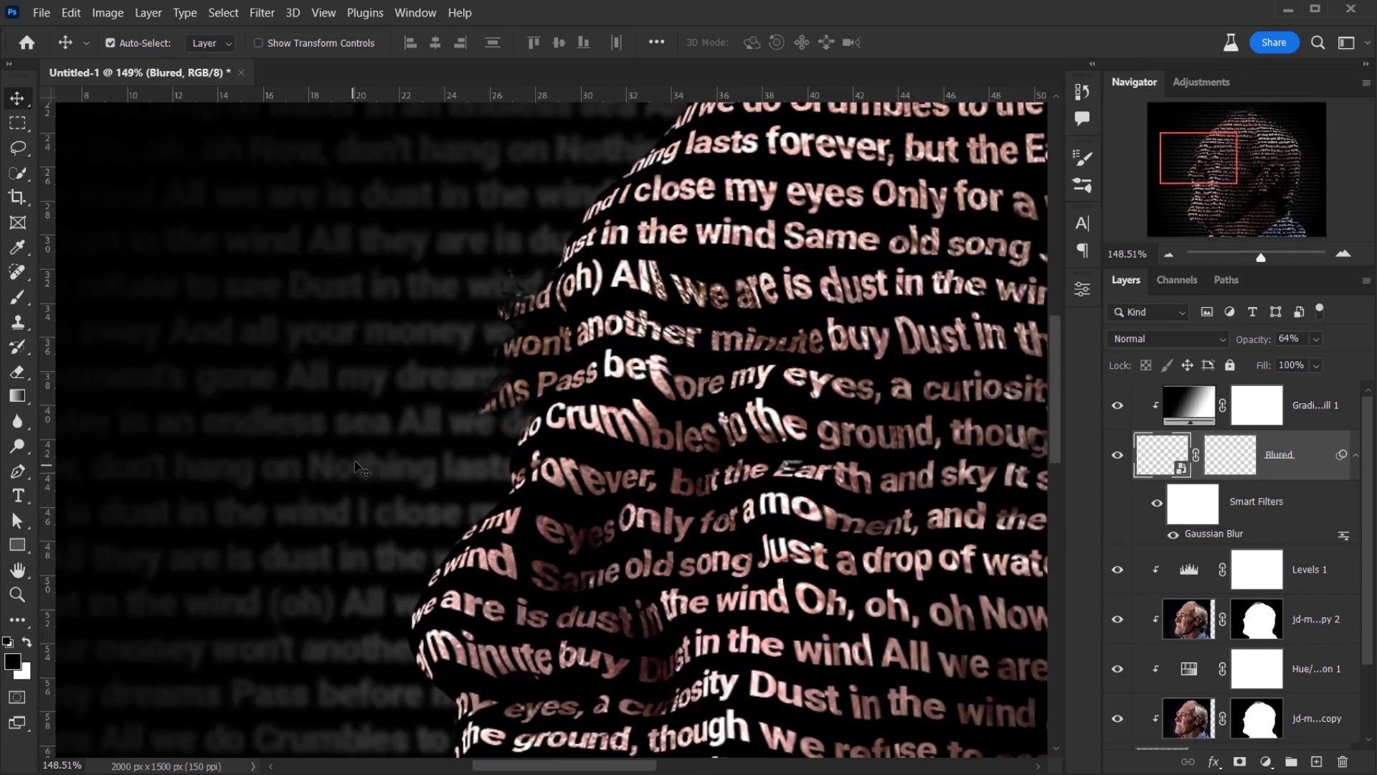
{"action": "left_click_drag", "start_coordinate": [437, 393], "coordinate": [413, 521]}
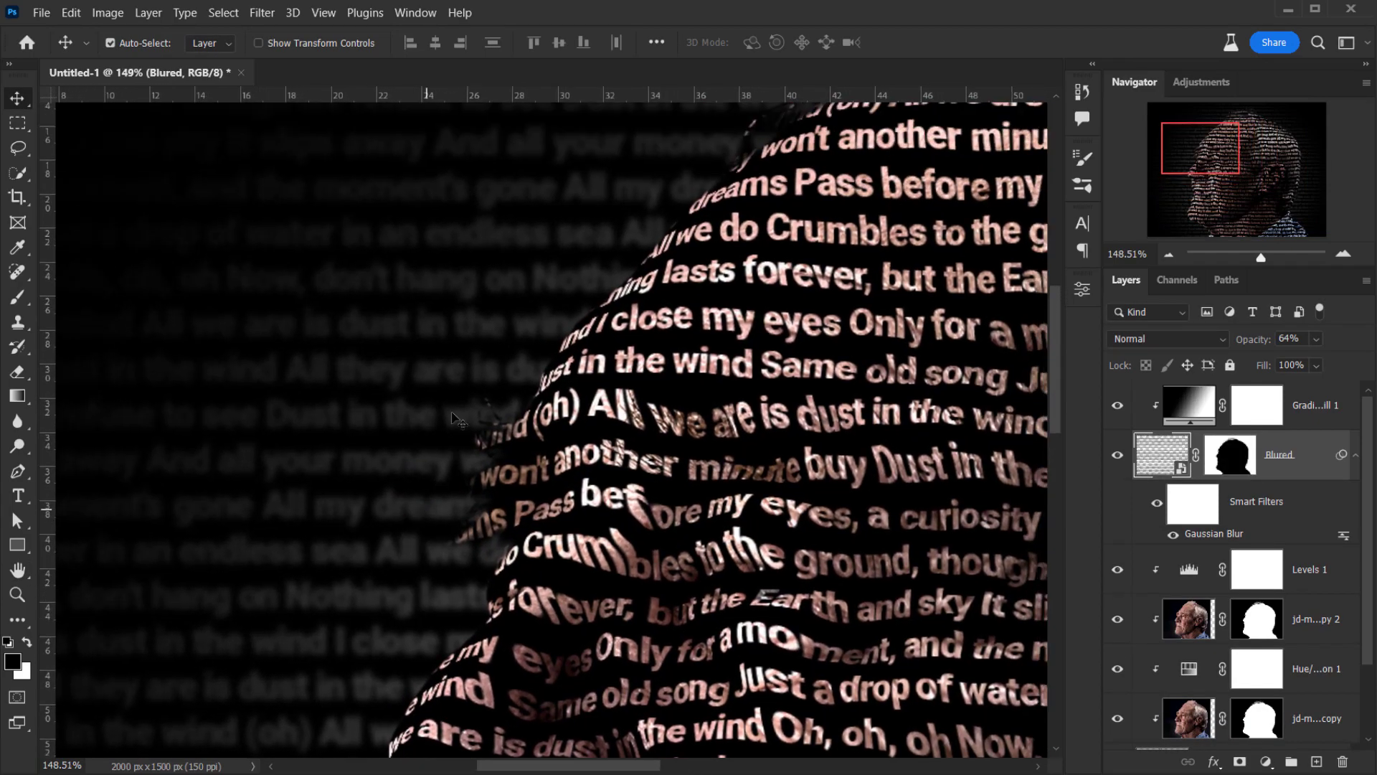
{"action": "scroll", "coordinate": [431, 301], "scroll_direction": "down", "scroll_amount": 6}
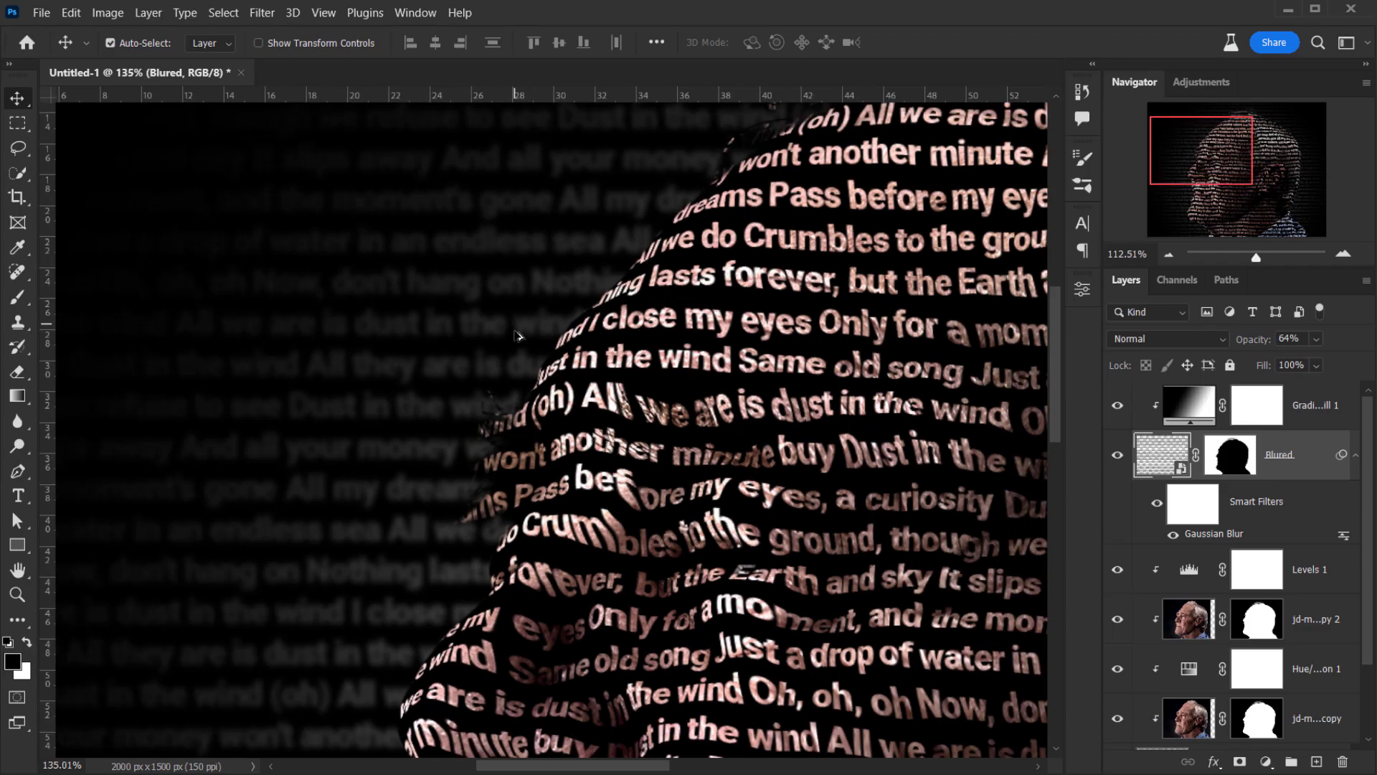
{"action": "scroll", "coordinate": [797, 499], "scroll_direction": "up", "scroll_amount": 1}
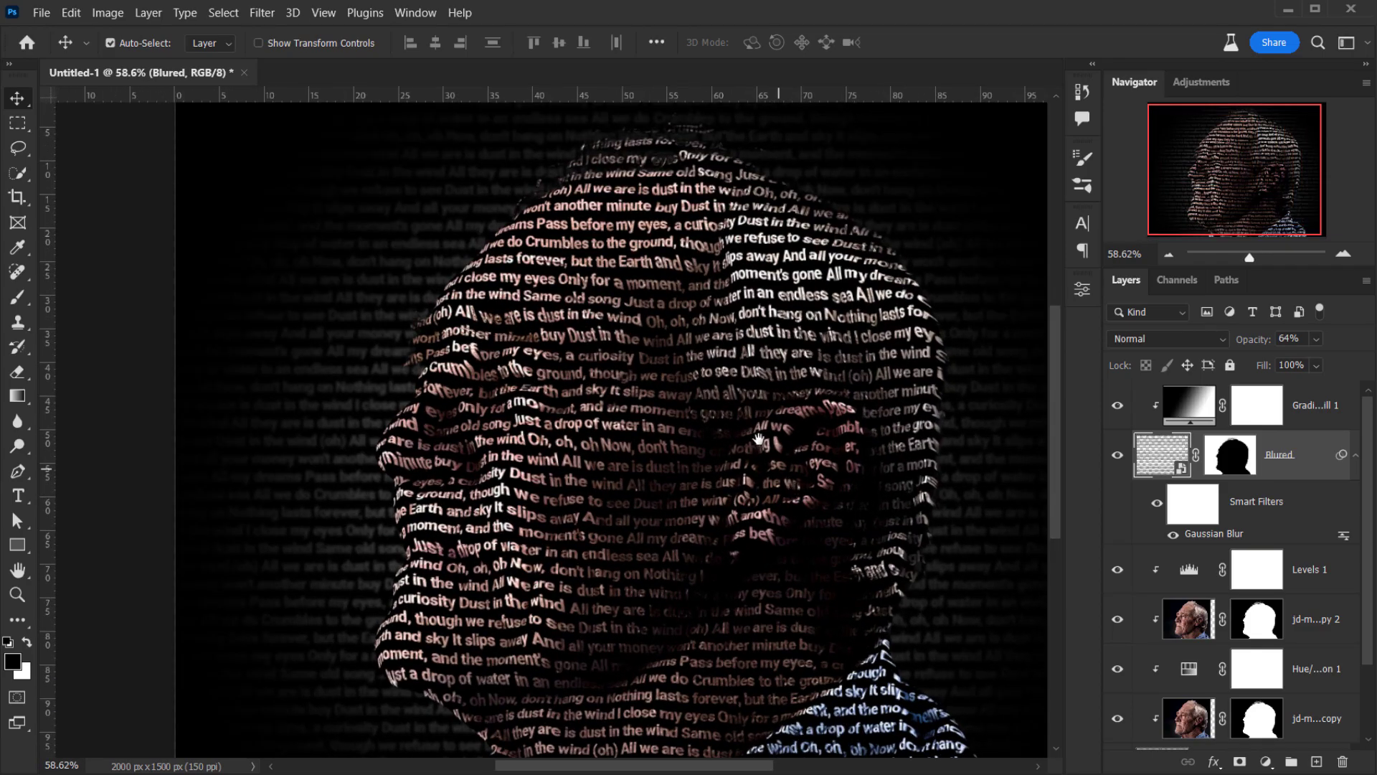
{"action": "left_click_drag", "start_coordinate": [747, 390], "coordinate": [740, 452]}
{"action": "scroll", "coordinate": [468, 467], "scroll_direction": "down", "scroll_amount": 5}
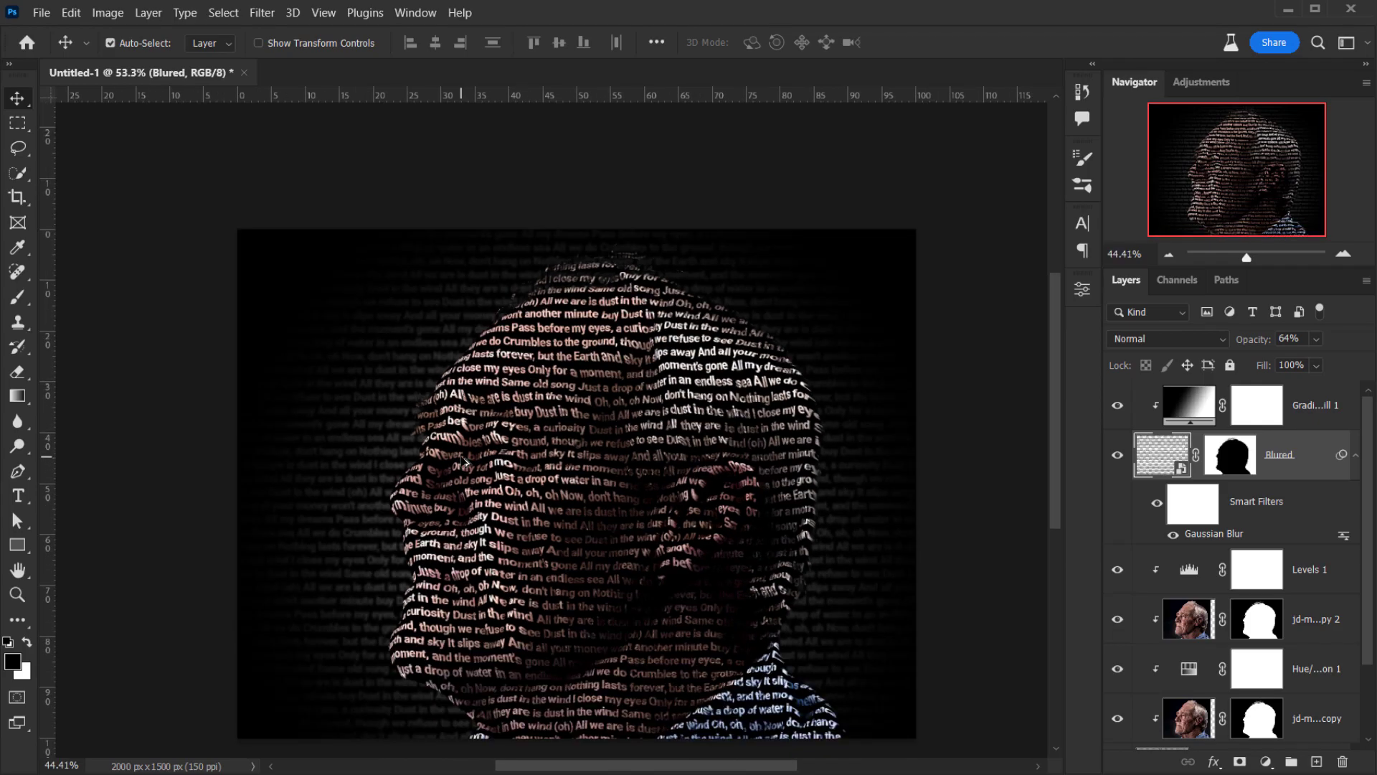
Set the Blured layer's opacity to 70% and check the background text across the whole portrait
{"action": "key", "text": "ctrl+0"}
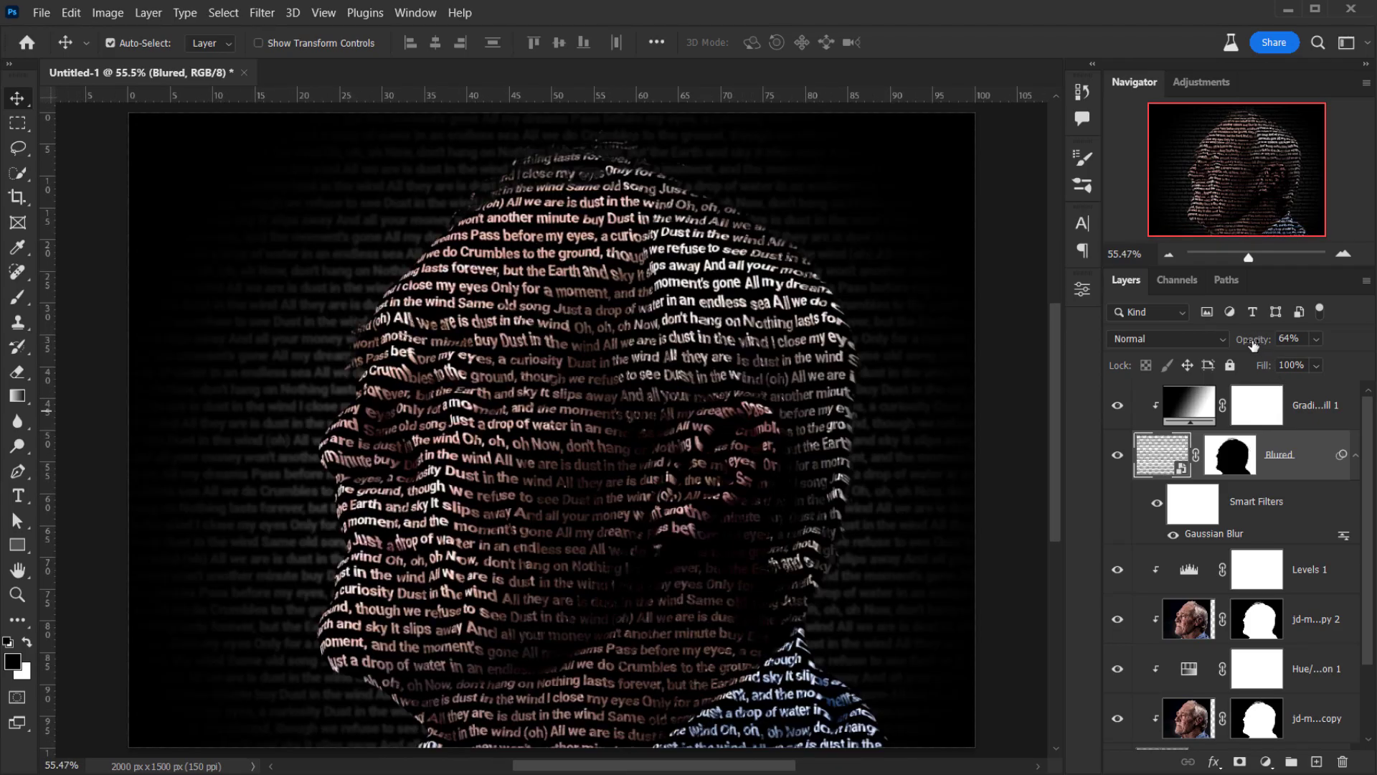
{"action": "left_click_drag", "start_coordinate": [1253, 347], "coordinate": [1260, 345]}
{"action": "scroll", "coordinate": [390, 394], "scroll_direction": "down", "scroll_amount": 3}
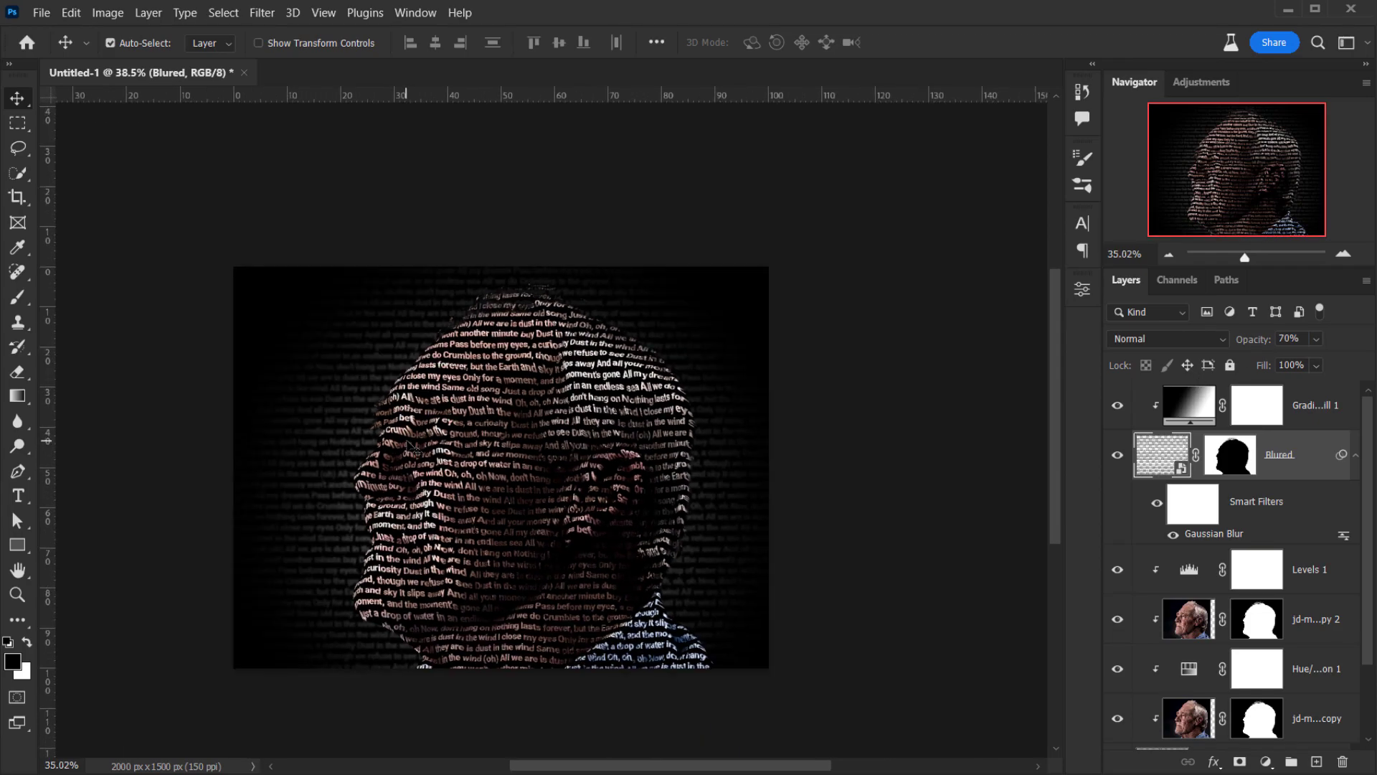
{"action": "scroll", "coordinate": [418, 436], "scroll_direction": "up", "scroll_amount": 3}
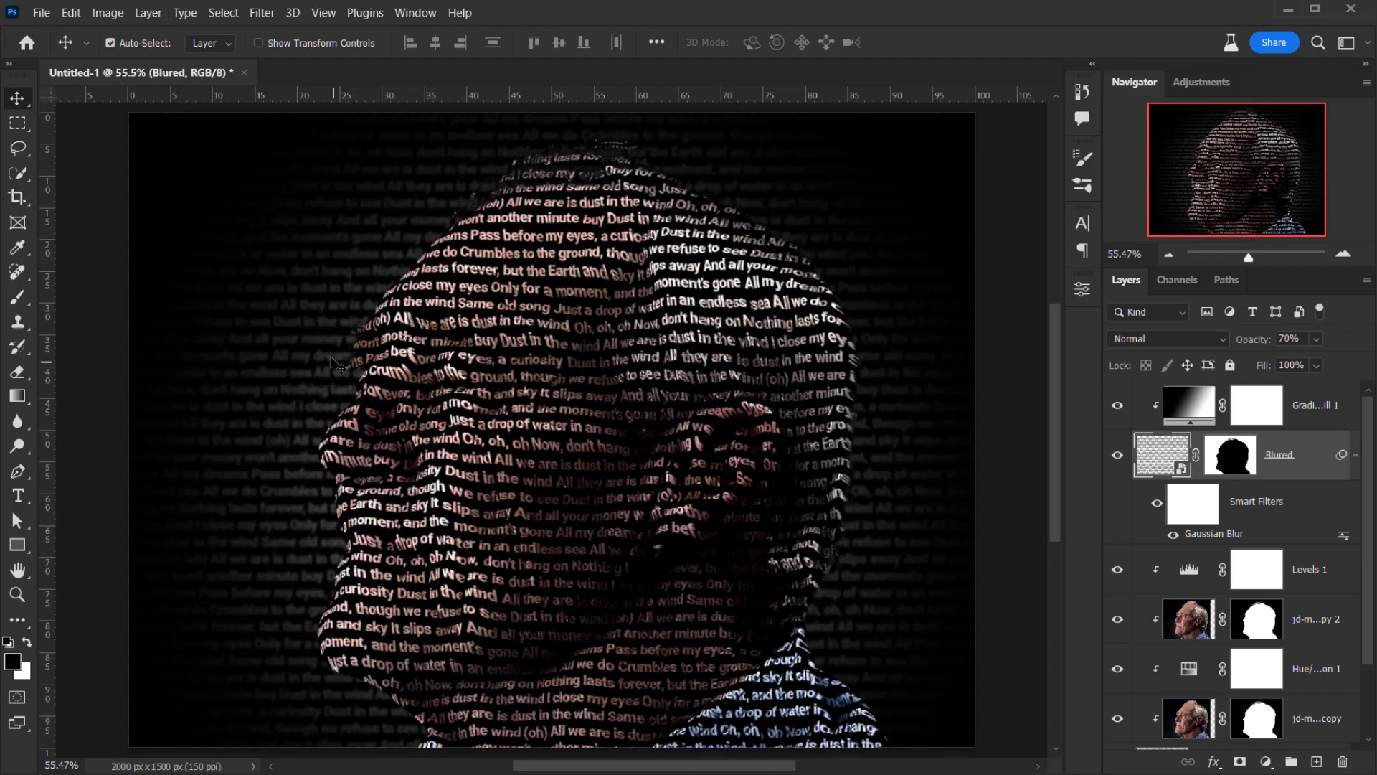
Create a new document 500 pixels wide and 500 pixels high
{"action": "left_click", "coordinate": [41, 12]}
{"action": "left_click", "coordinate": [51, 27]}
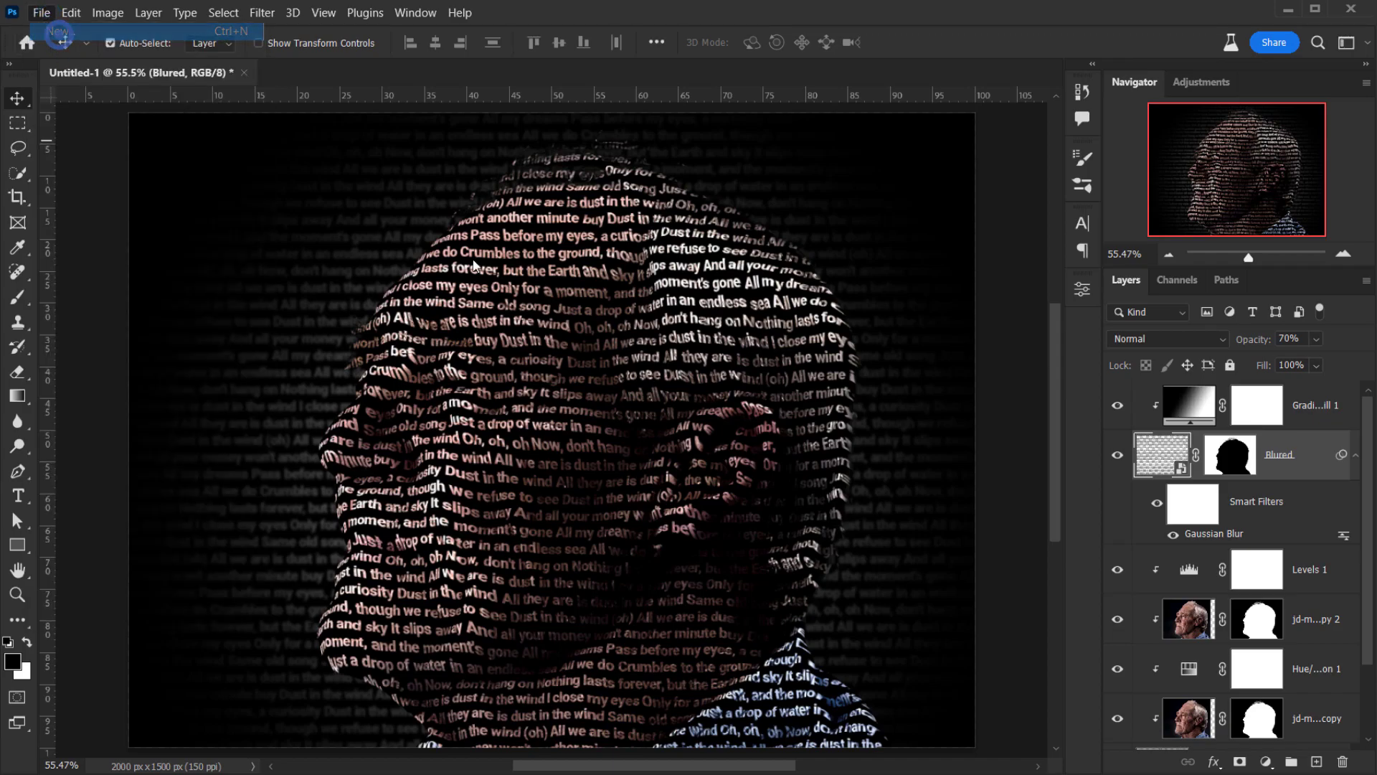
{"action": "double_click", "coordinate": [609, 230]}
{"action": "type", "text": "500"}
{"action": "key", "text": "Tab"}
{"action": "type", "text": "5"}
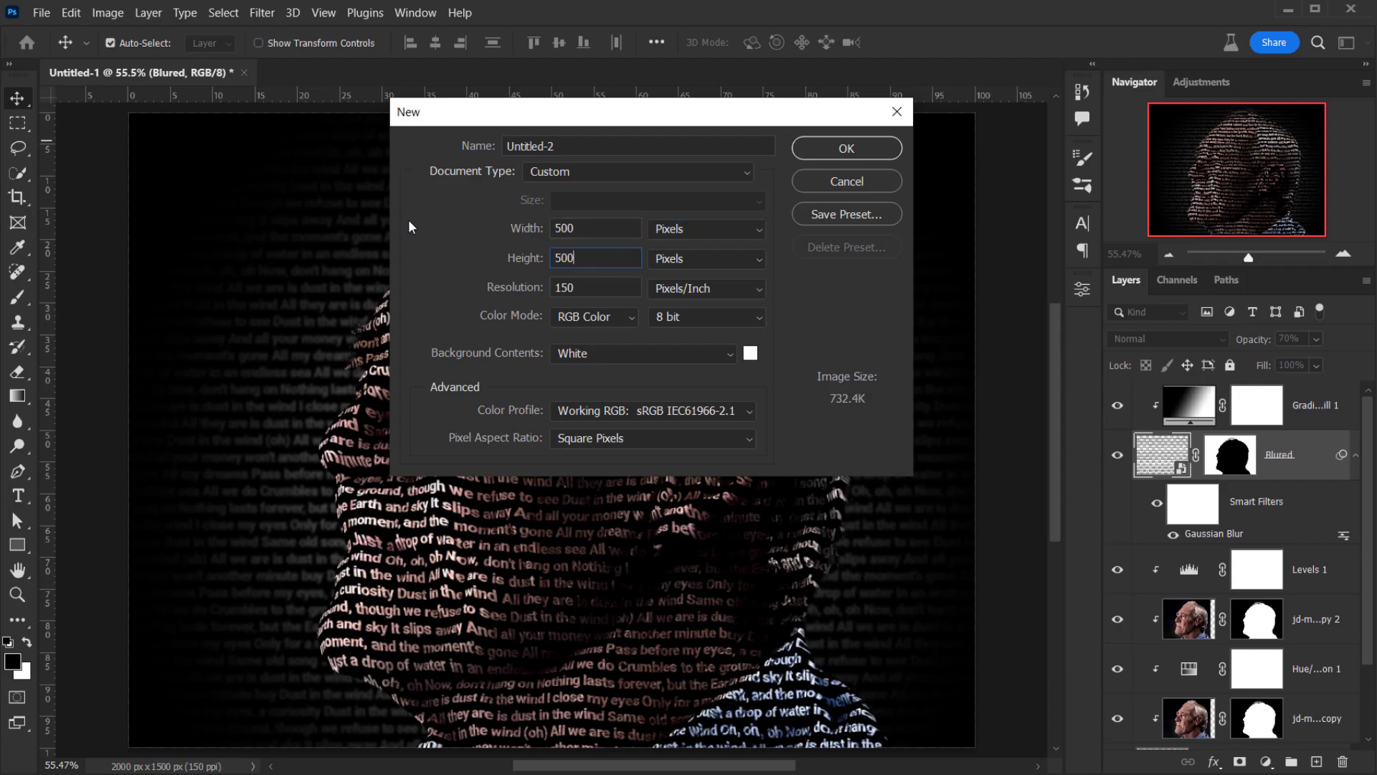
{"action": "left_click", "coordinate": [805, 146]}
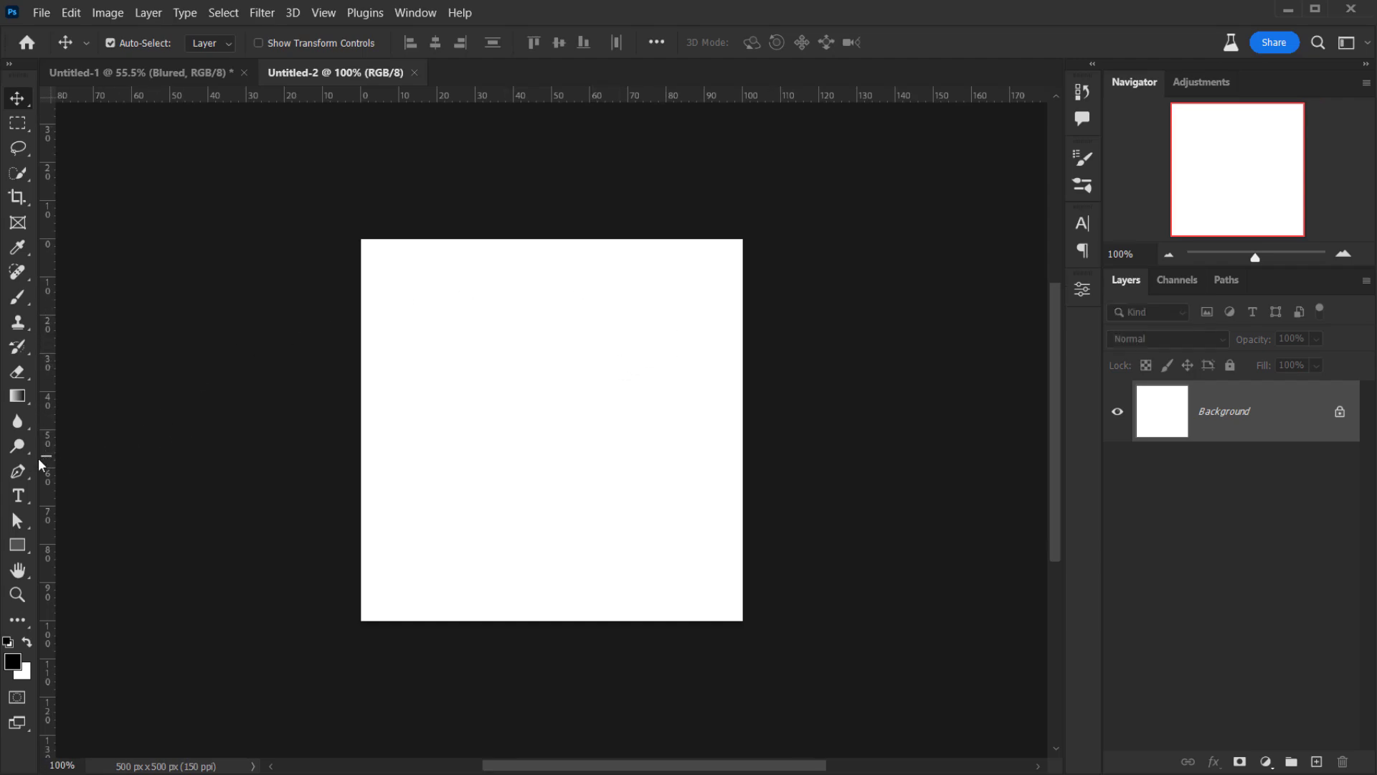
Add a single letter Y with the Type tool and place it near the canvas's upper-left corner
{"action": "left_click", "coordinate": [19, 497]}
{"action": "left_click", "coordinate": [77, 495]}
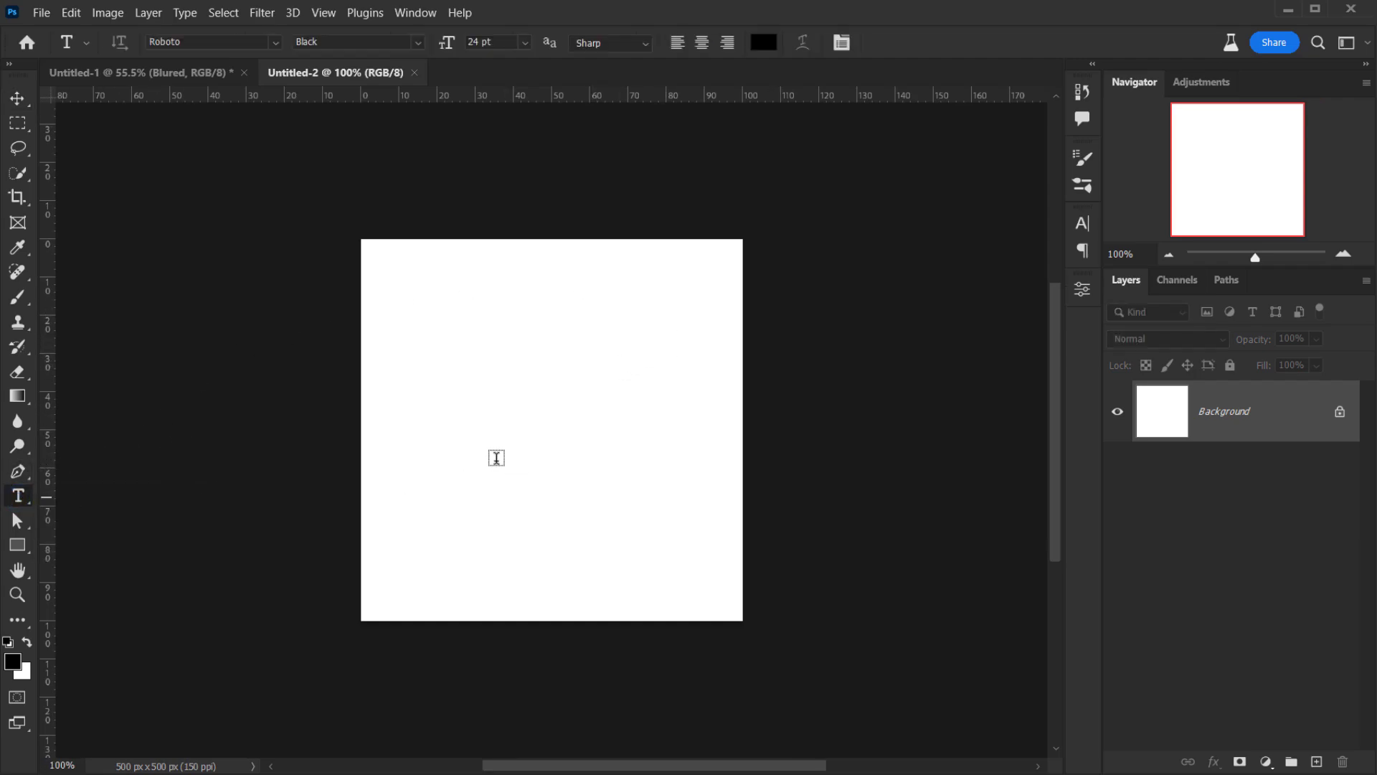
{"action": "scroll", "coordinate": [478, 417], "scroll_direction": "up", "scroll_amount": 2}
{"action": "left_click", "coordinate": [407, 291]}
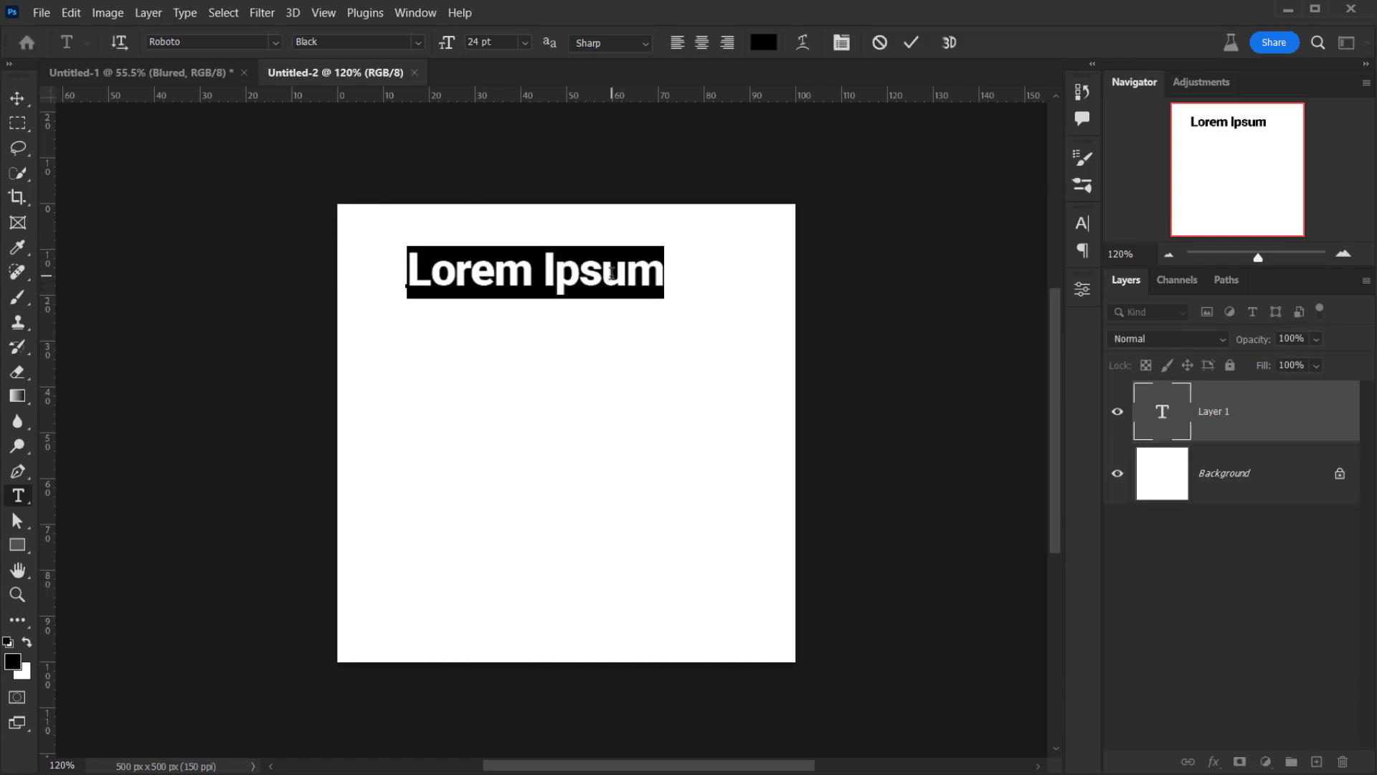
{"action": "type", "text": "Y"}
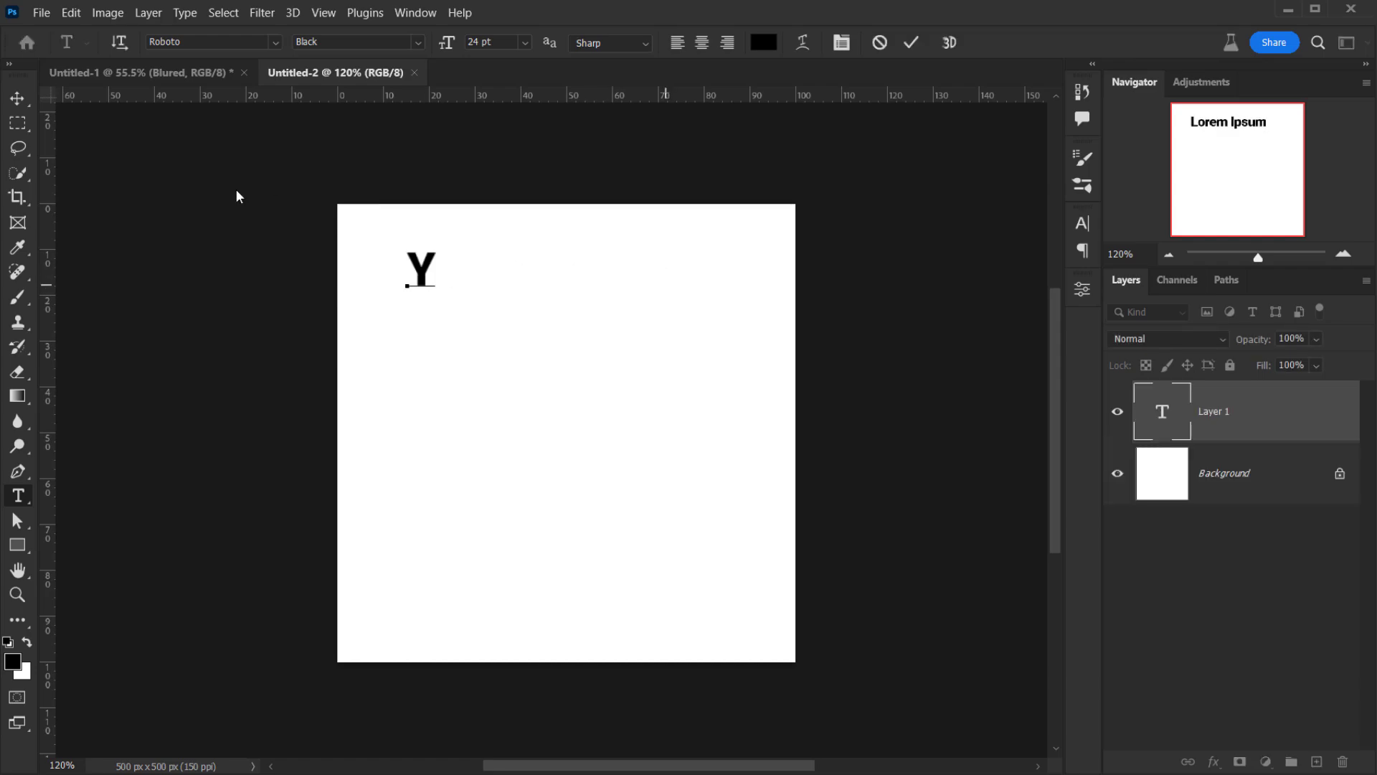
{"action": "left_click", "coordinate": [18, 99]}
{"action": "left_click_drag", "start_coordinate": [421, 271], "coordinate": [386, 270]}
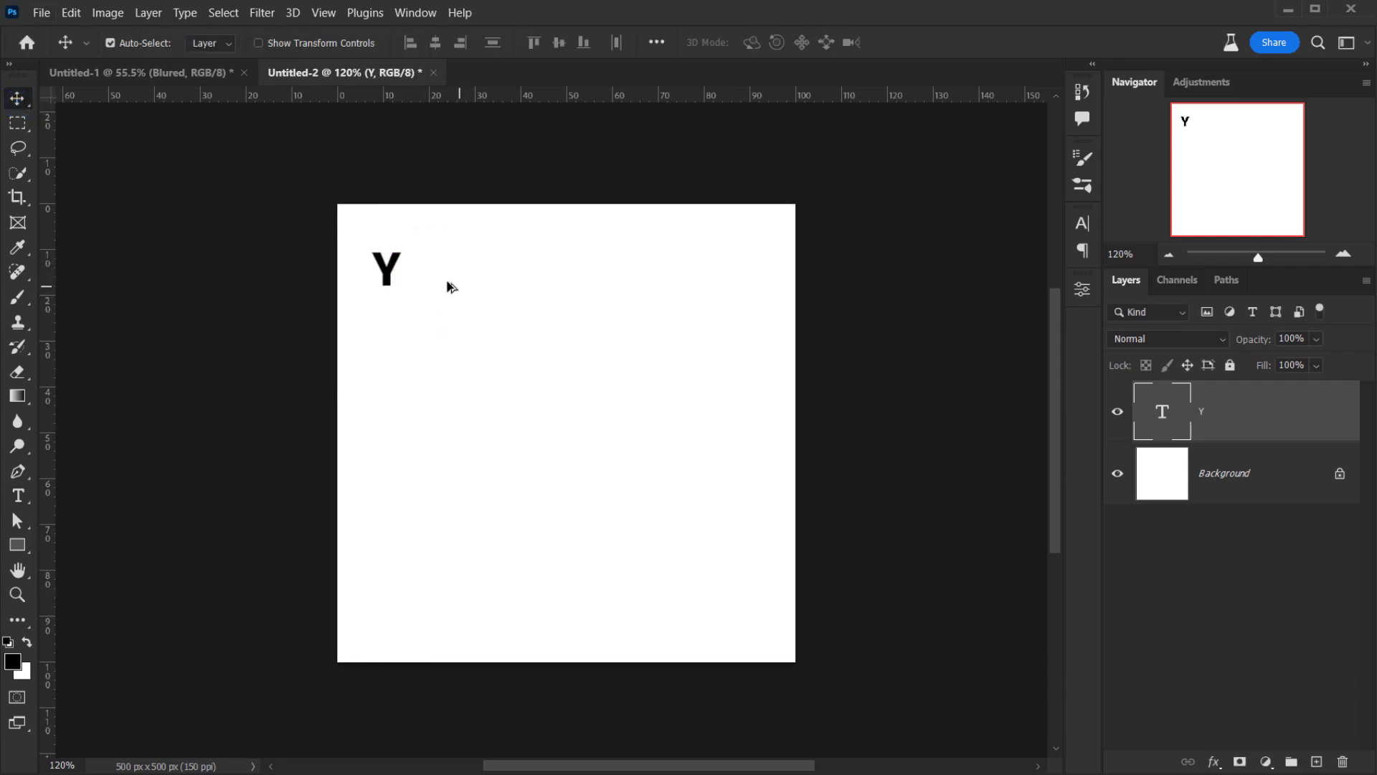
Duplicate the Y toward the right side of the canvas and change the copy's letter to O
{"action": "left_click_drag", "start_coordinate": [390, 277], "coordinate": [690, 421]}
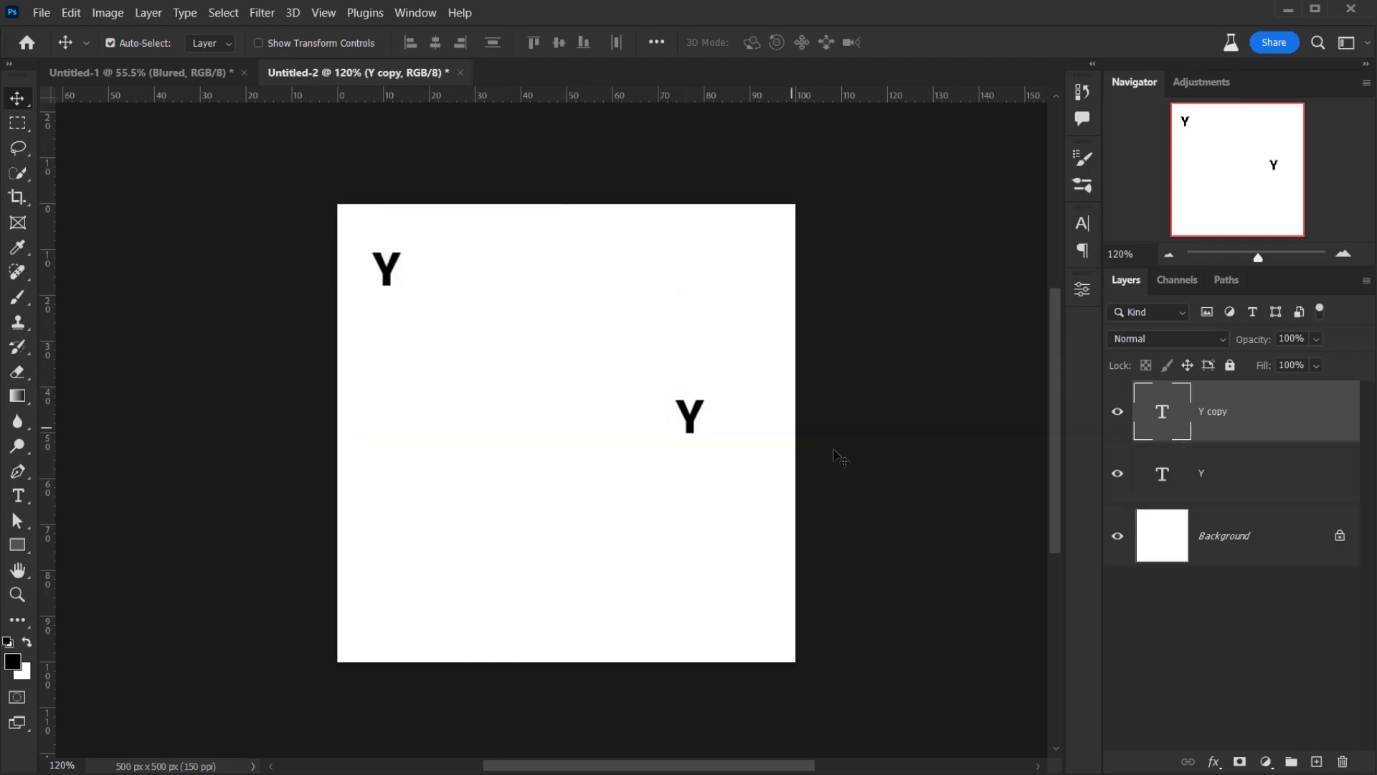
{"action": "double_click", "coordinate": [1176, 420]}
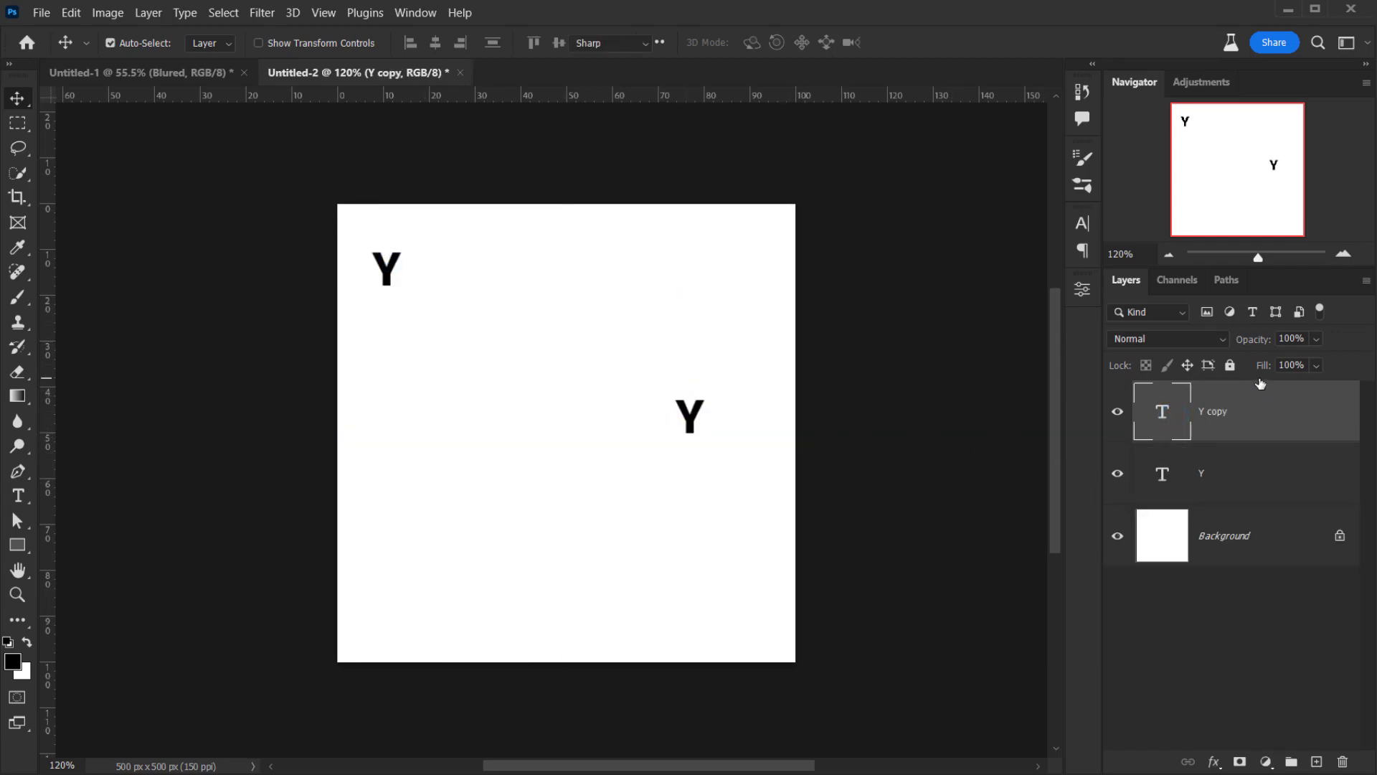
{"action": "key", "text": "Right"}
{"action": "key", "text": "BackSpace"}
{"action": "type", "text": "O"}
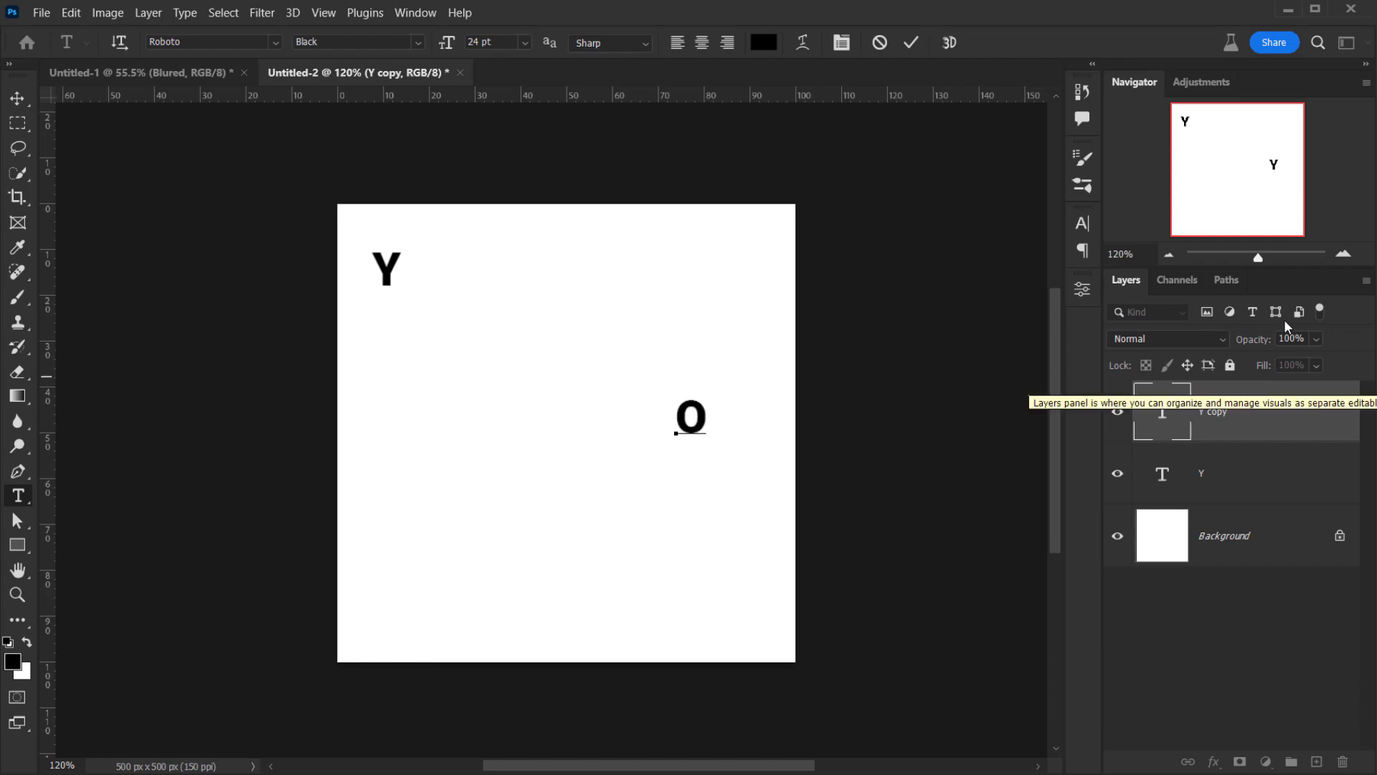
{"action": "left_click", "coordinate": [18, 98]}
Duplicate the O toward the lower left of the canvas and change the copy's letter to P
{"action": "left_click_drag", "start_coordinate": [698, 422], "coordinate": [459, 538]}
{"action": "left_click_drag", "start_coordinate": [672, 514], "coordinate": [673, 514]}
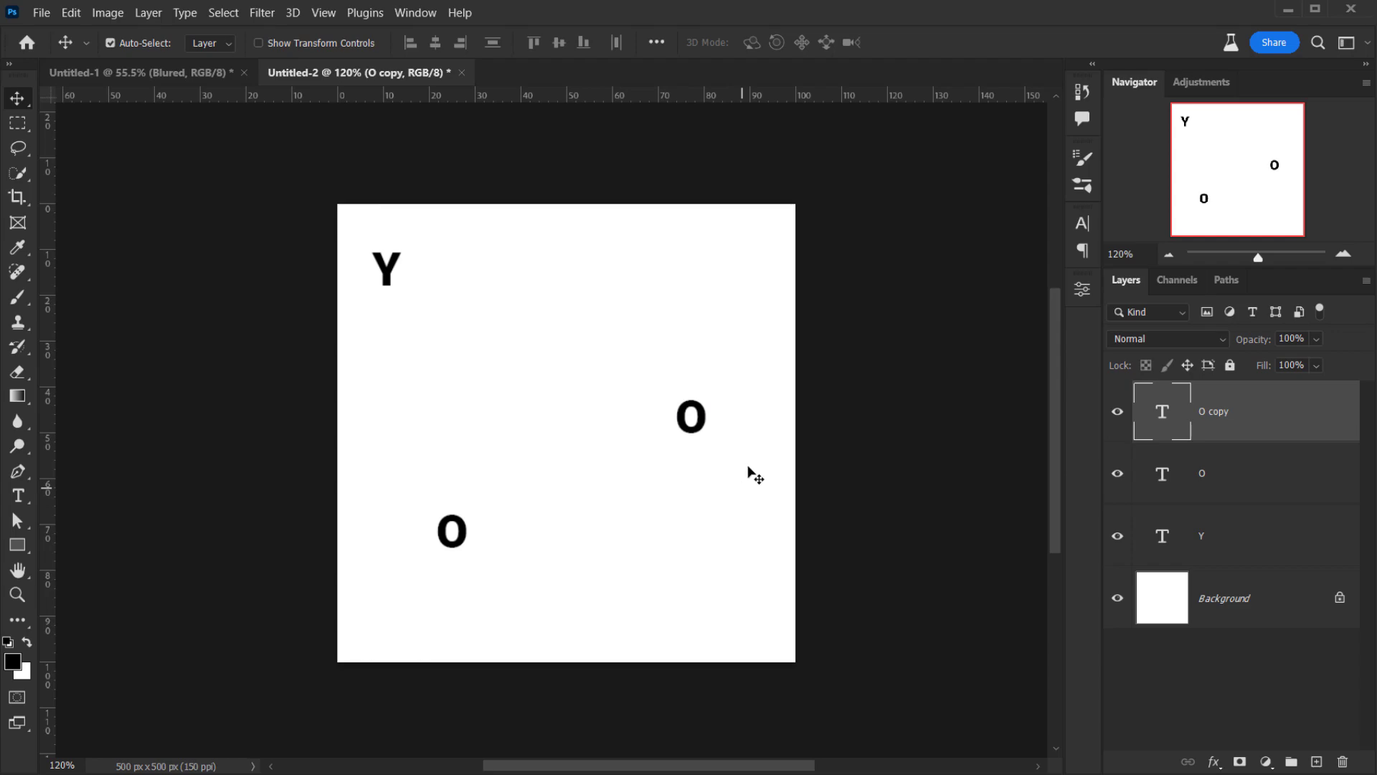
{"action": "double_click", "coordinate": [1174, 428]}
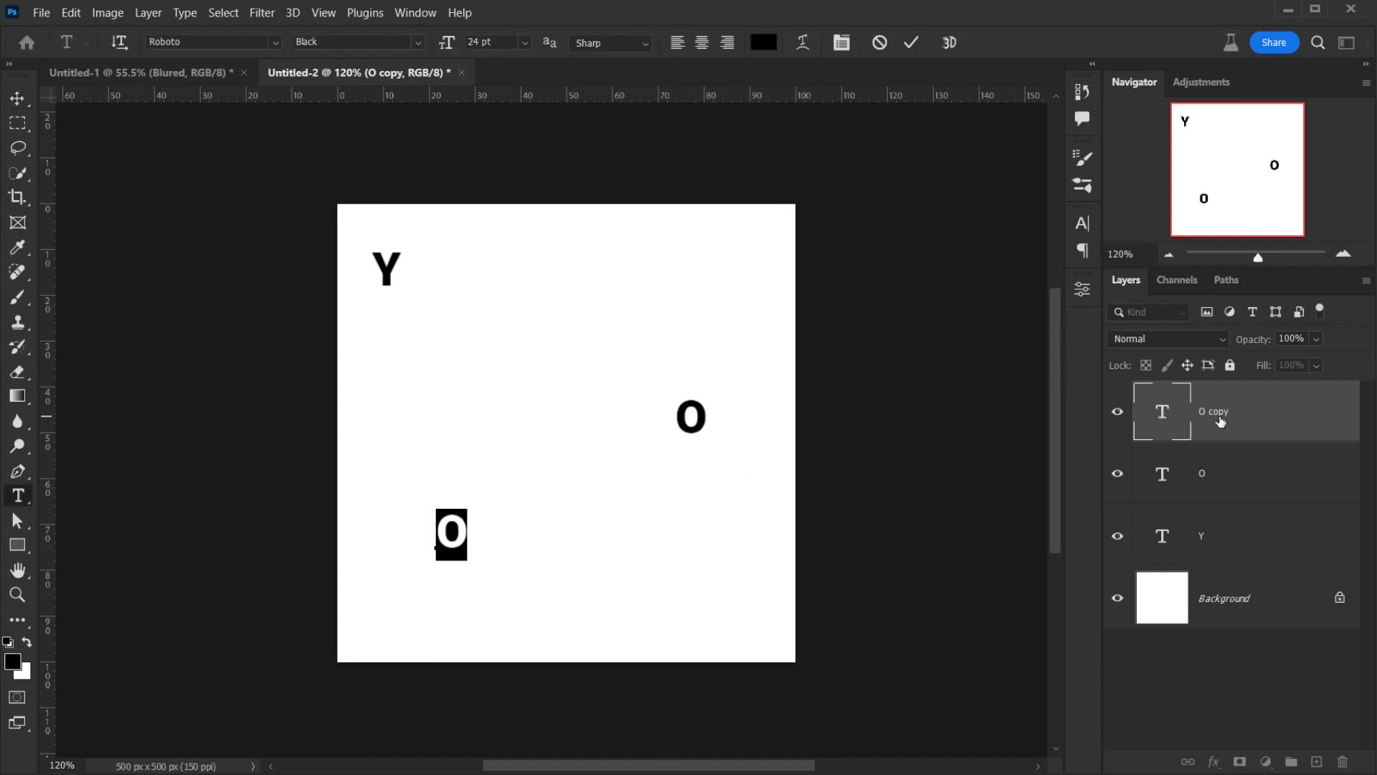
{"action": "type", "text": "P"}
{"action": "left_click", "coordinate": [17, 97]}
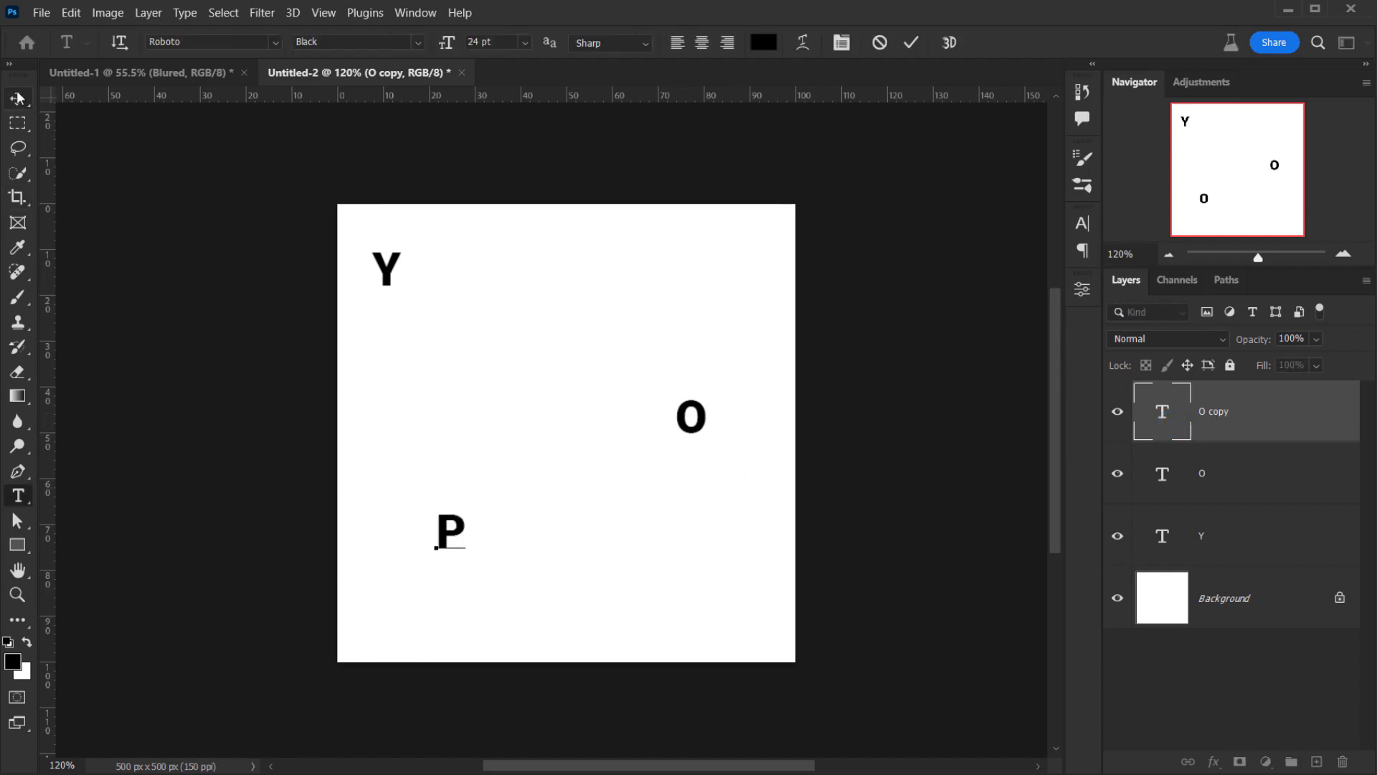
Duplicate the P to the area between the Y and the O and change the copy's letter to C
{"action": "left_click_drag", "start_coordinate": [452, 529], "coordinate": [520, 365]}
{"action": "double_click", "coordinate": [1169, 431]}
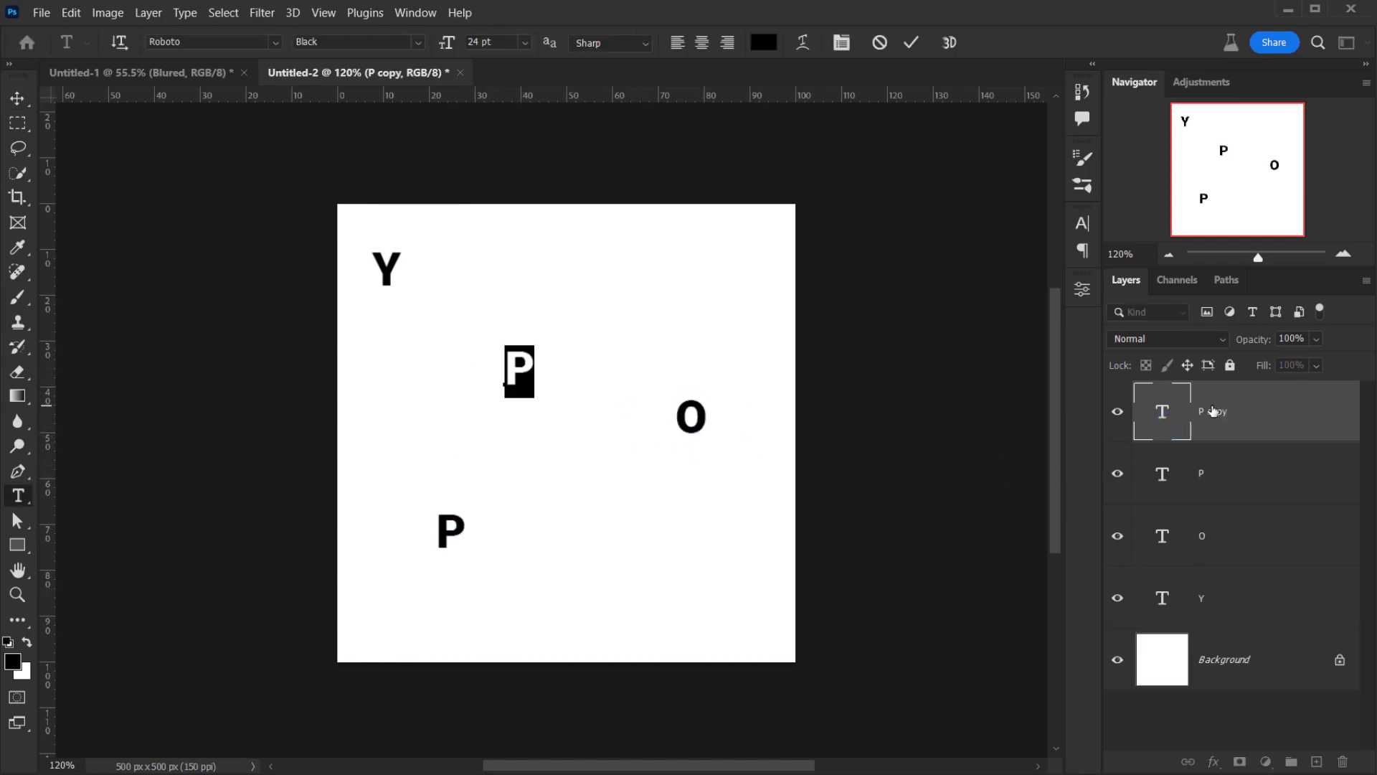
{"action": "type", "text": "C"}
{"action": "left_click", "coordinate": [17, 98]}
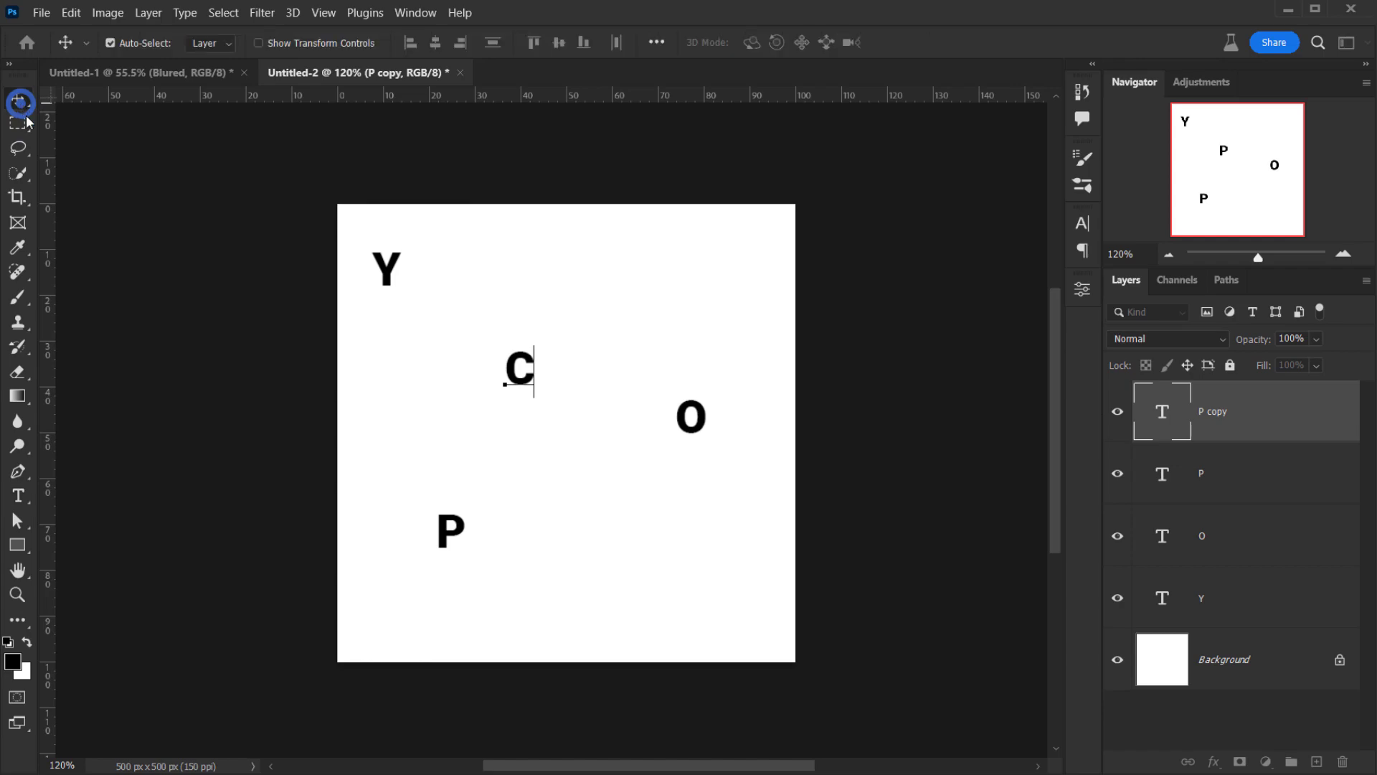
Duplicate the C to the lower middle of the canvas and change the copy's letter to X
{"action": "left_click_drag", "start_coordinate": [527, 383], "coordinate": [608, 577]}
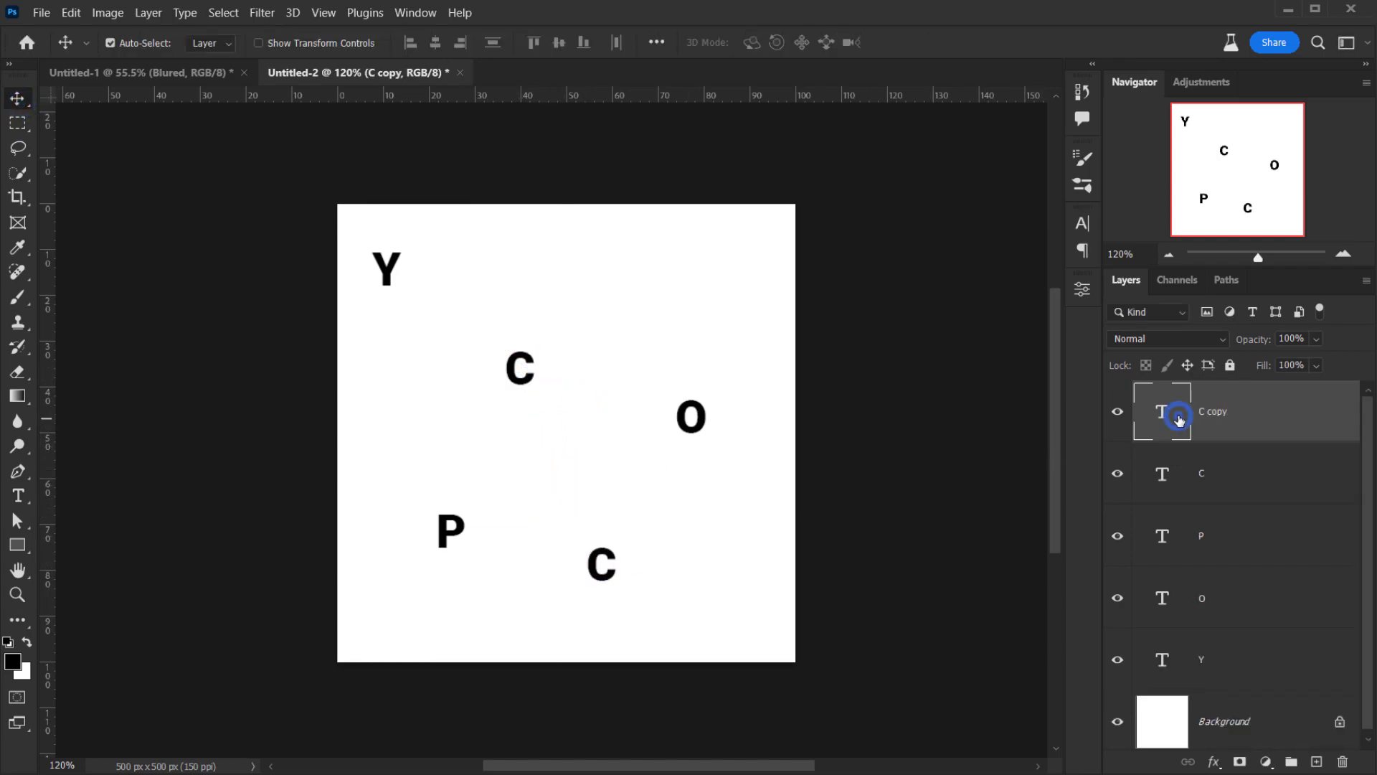
{"action": "double_click", "coordinate": [1184, 416]}
{"action": "type", "text": "X"}
{"action": "left_click", "coordinate": [17, 98]}
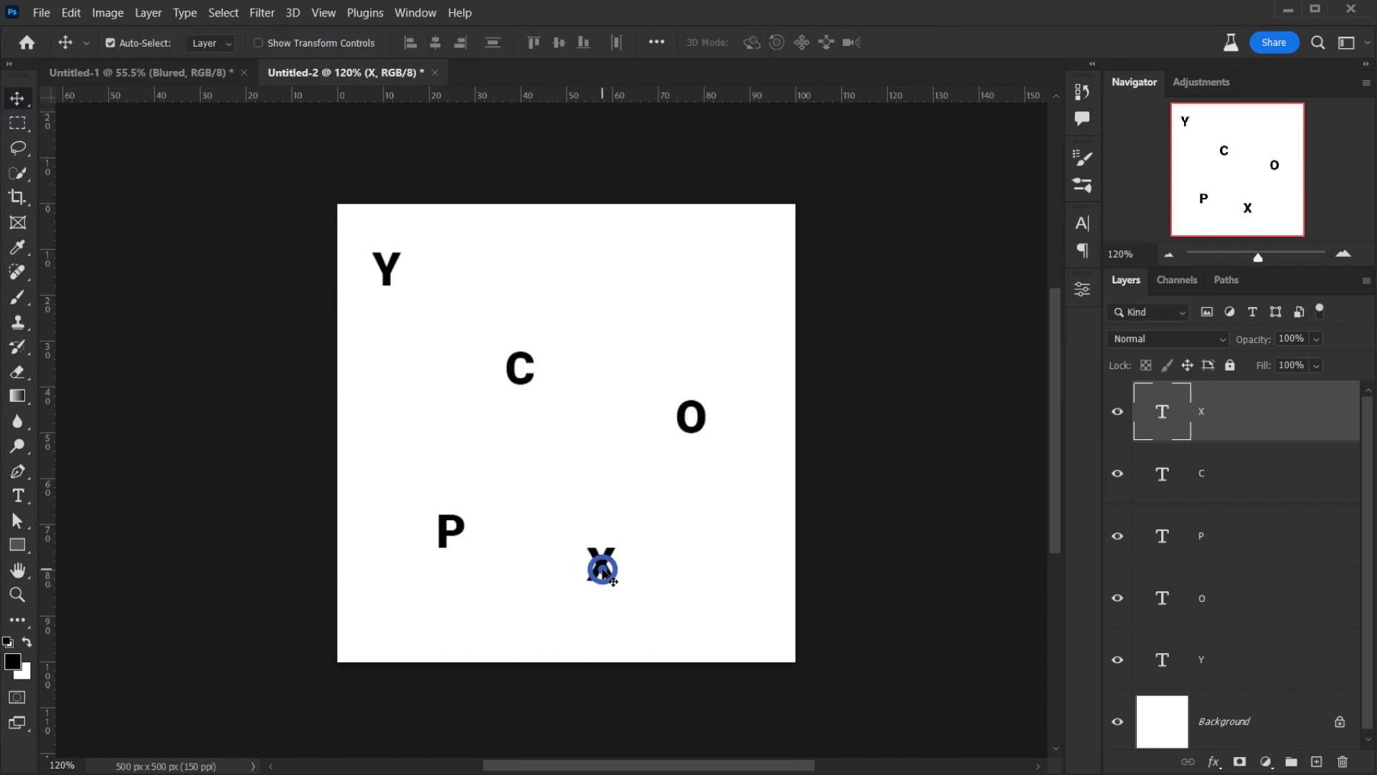
Rotate the X about 45° counterclockwise, enlarge it to about 136%, and place it toward the canvas's lower-right corner
{"action": "key", "text": "ctrl+t"}
{"action": "left_click_drag", "start_coordinate": [677, 536], "coordinate": [667, 519]}
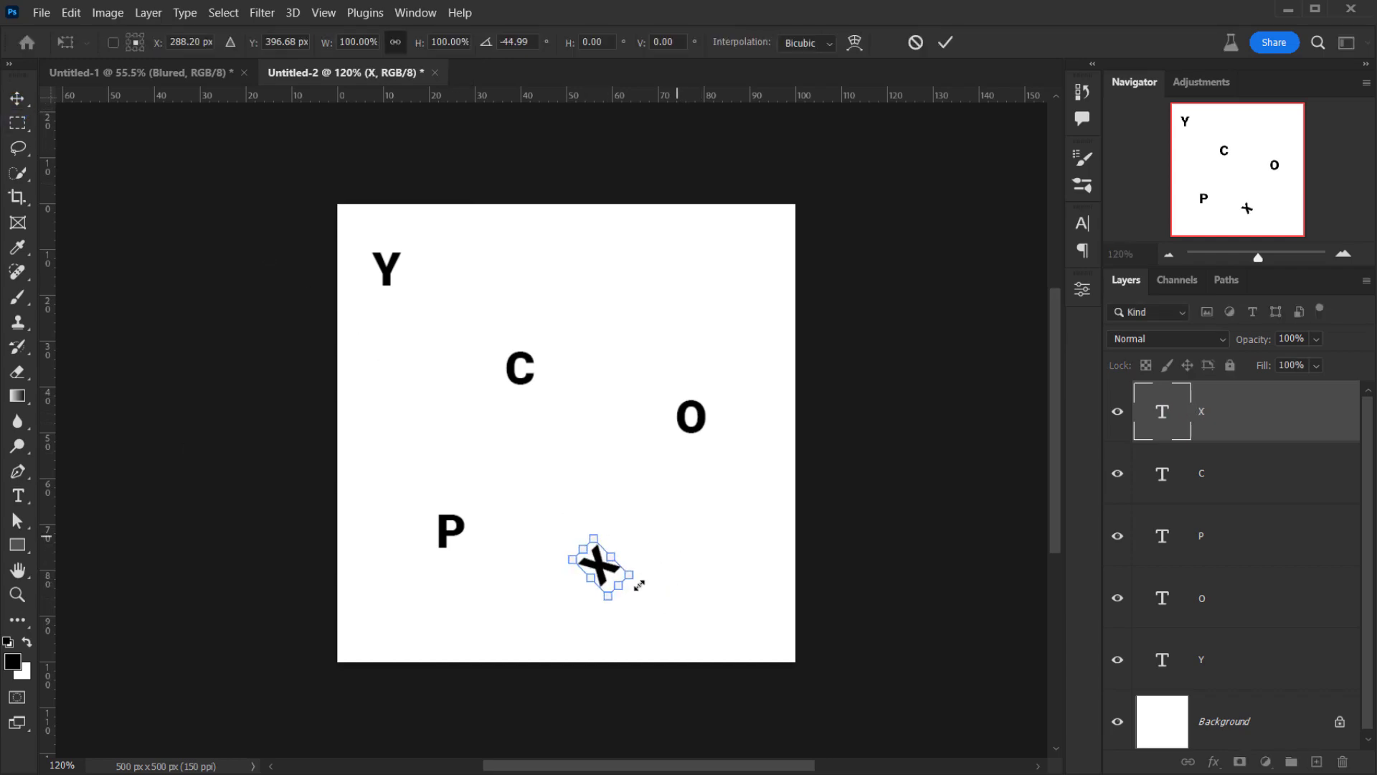
{"action": "left_click_drag", "start_coordinate": [611, 576], "coordinate": [705, 624]}
{"action": "key", "text": "Return"}
{"action": "key", "text": "ctrl+t"}
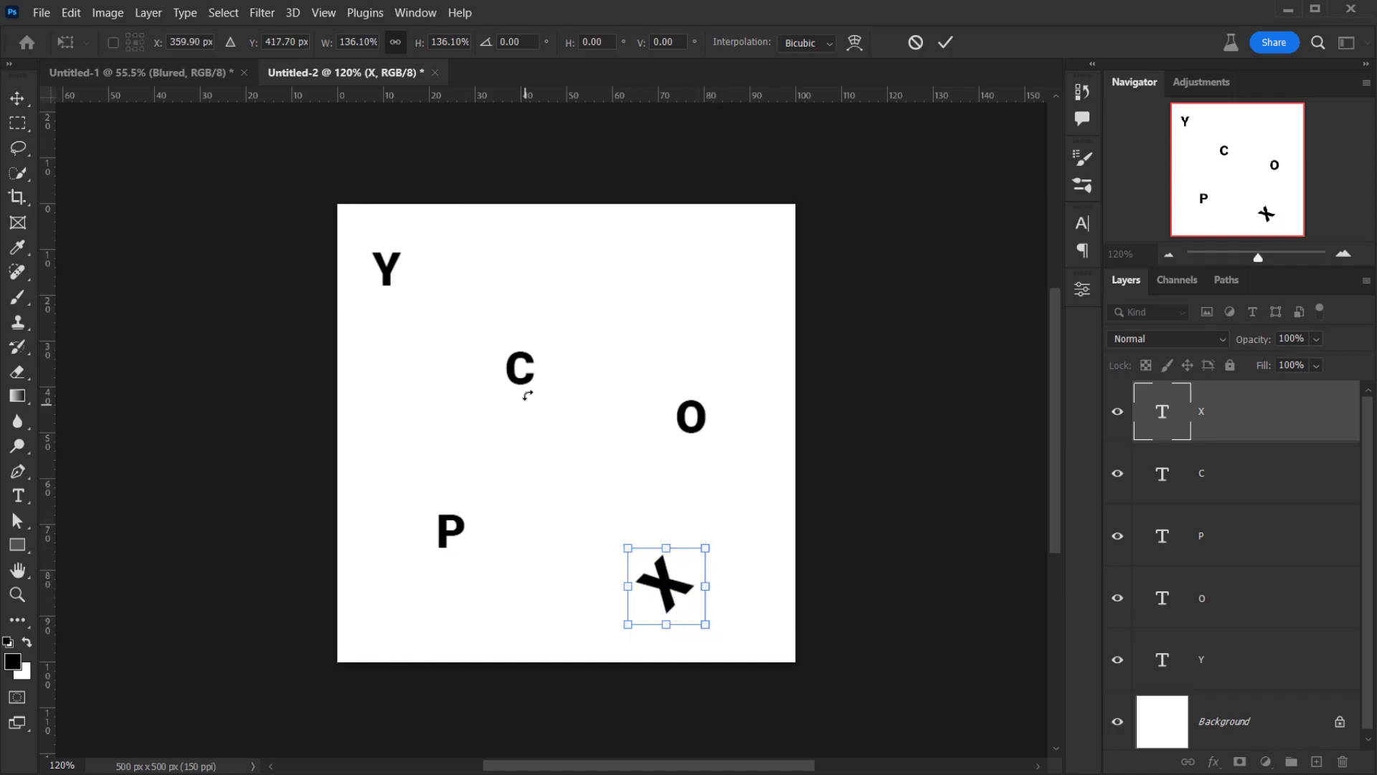
{"action": "key", "text": "Return"}
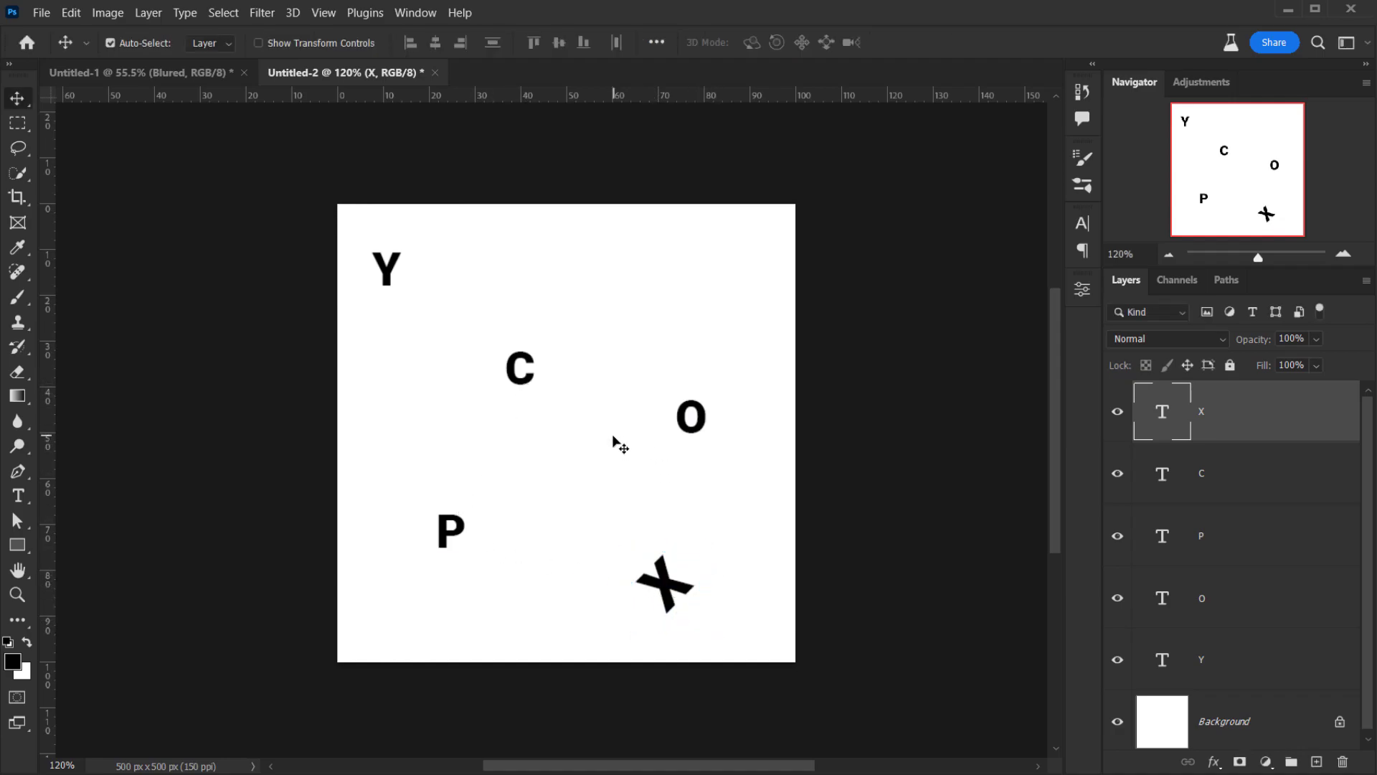
Tilt the C slightly counterclockwise and place a duplicate of it near the canvas's upper-right corner
{"action": "key", "text": "ctrl"}
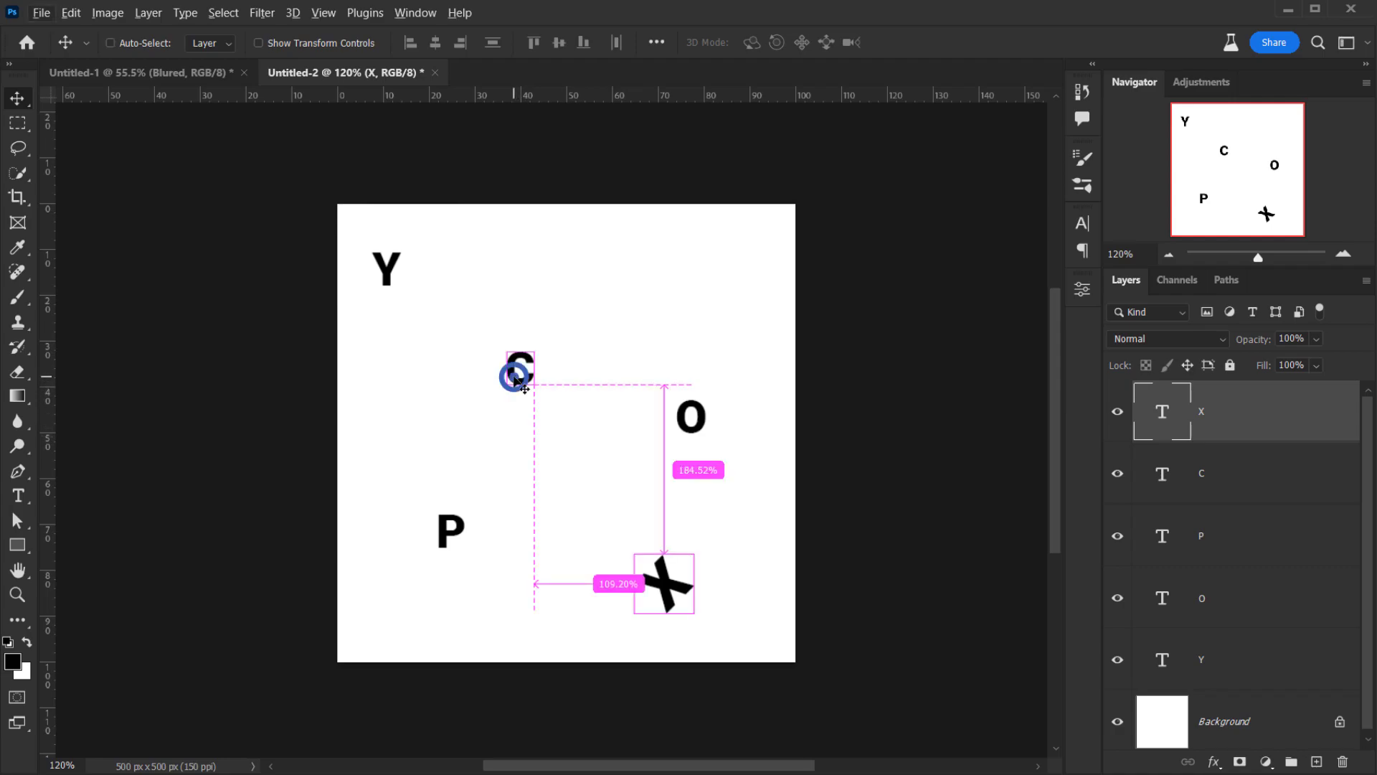
{"action": "left_click", "coordinate": [515, 378]}
{"action": "left_click", "coordinate": [514, 379]}
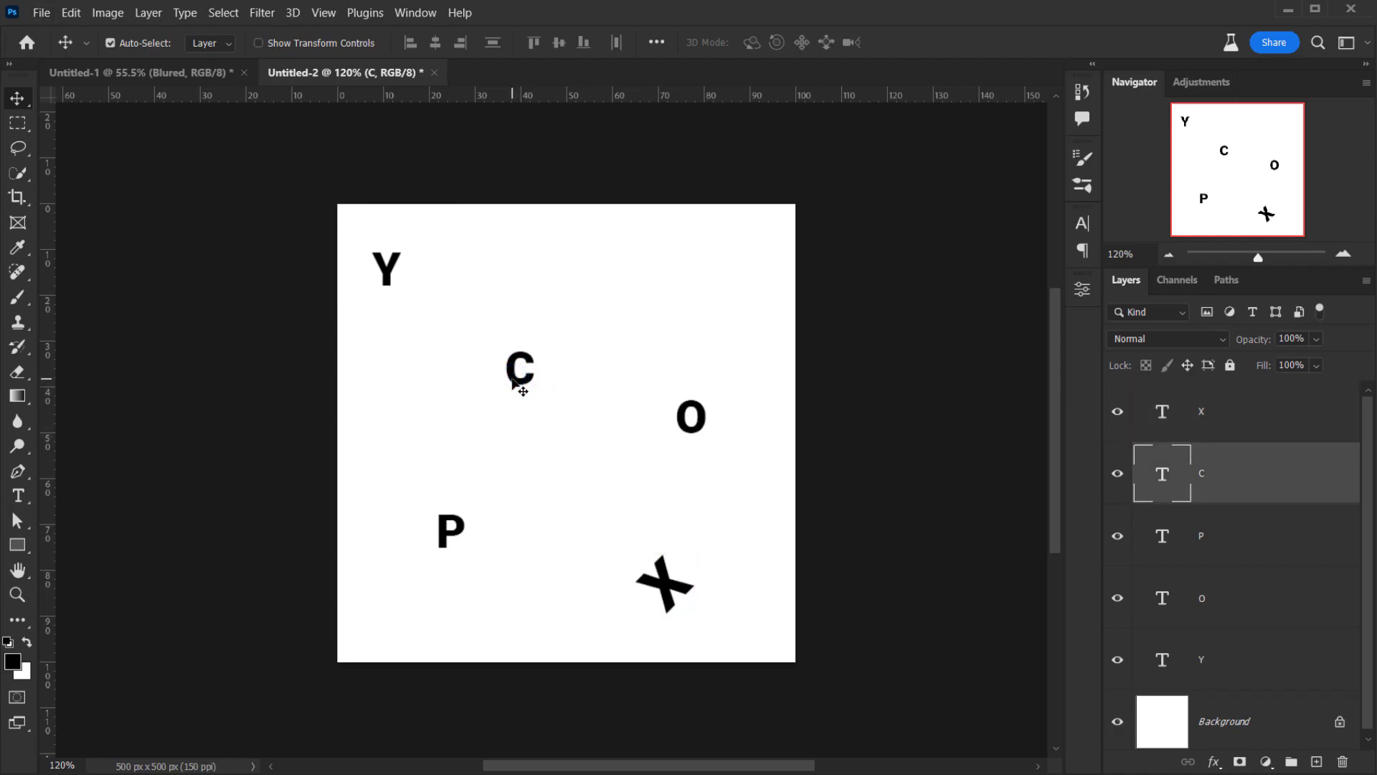
{"action": "left_click_drag", "start_coordinate": [514, 380], "coordinate": [693, 289]}
{"action": "key", "text": "ctrl+t"}
{"action": "left_click", "coordinate": [945, 43]}
Change the letter of the C copy near the upper-right corner to H
{"action": "double_click", "coordinate": [1163, 475]}
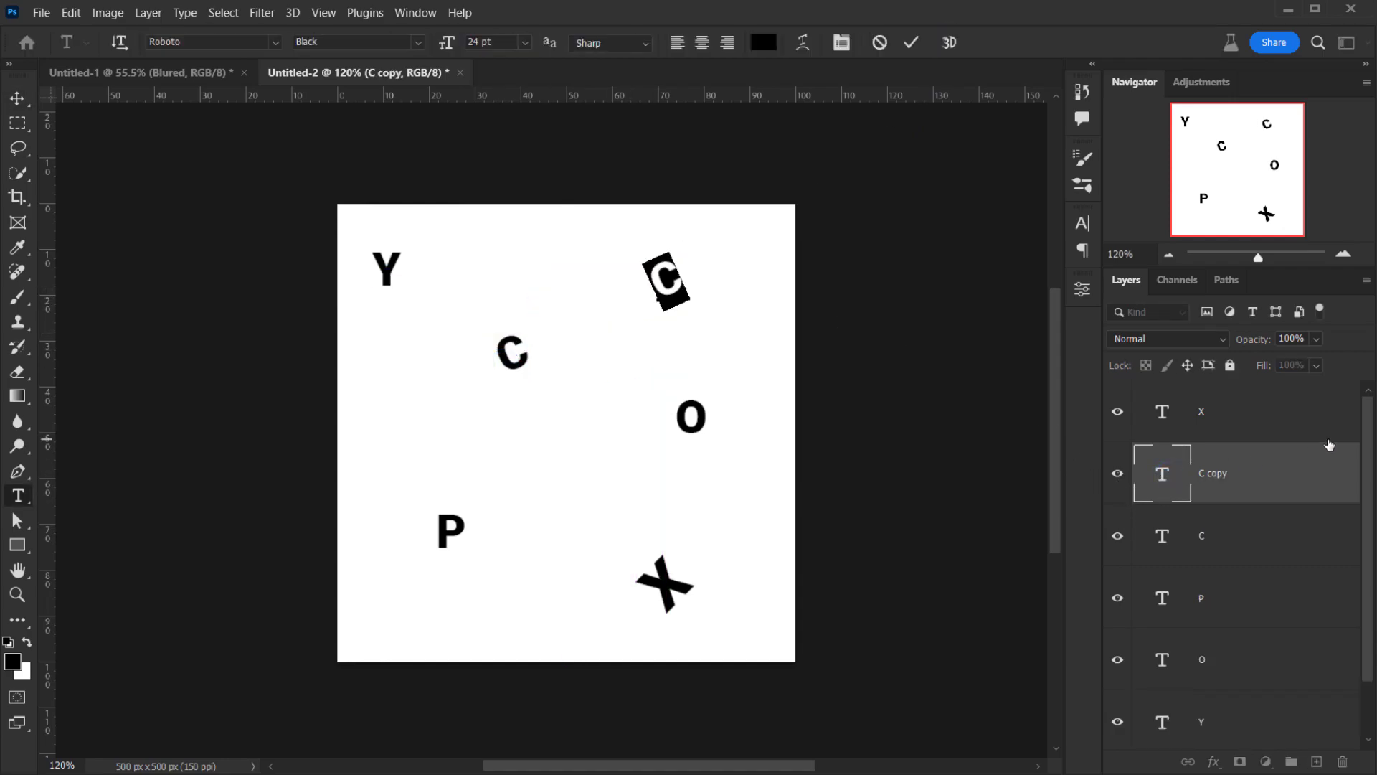
{"action": "type", "text": "H"}
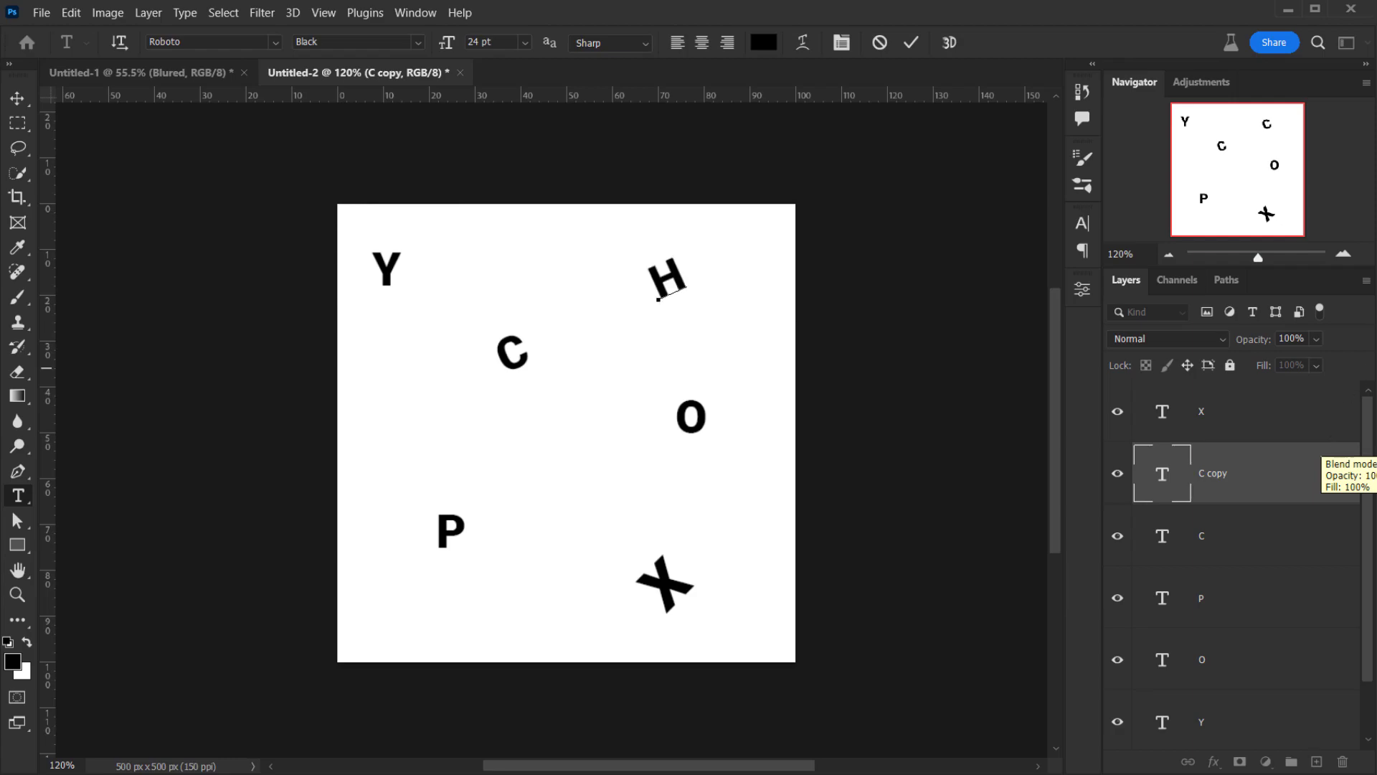
{"action": "left_click", "coordinate": [18, 100]}
Spread the letters by shifting the H to the left, the C slightly down, and the X toward the bottom middle
{"action": "left_click_drag", "start_coordinate": [661, 285], "coordinate": [626, 284]}
{"action": "left_click_drag", "start_coordinate": [529, 353], "coordinate": [528, 381]}
{"action": "left_click_drag", "start_coordinate": [671, 613], "coordinate": [614, 634]}
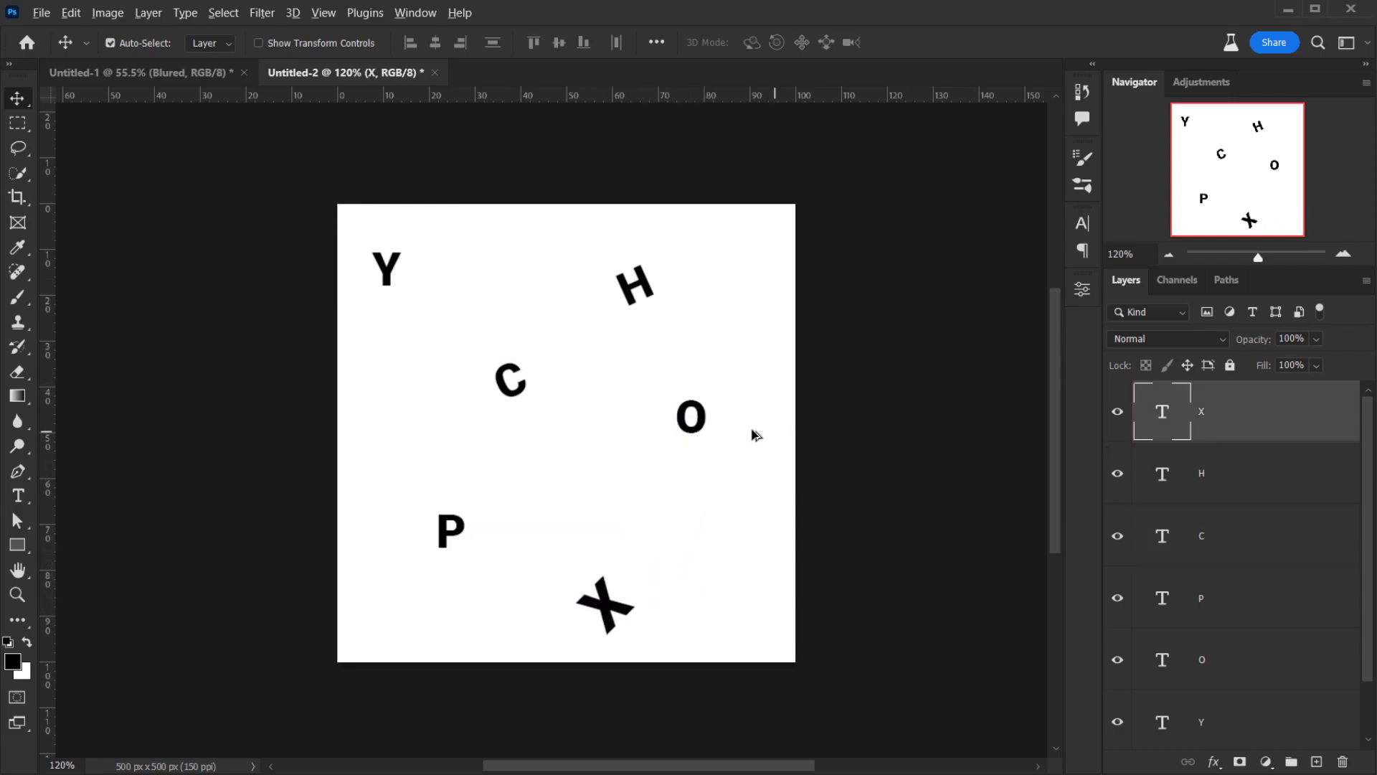
Duplicate the O to the left side of the canvas above the P and change the copy's letter to M
{"action": "left_click", "coordinate": [695, 423]}
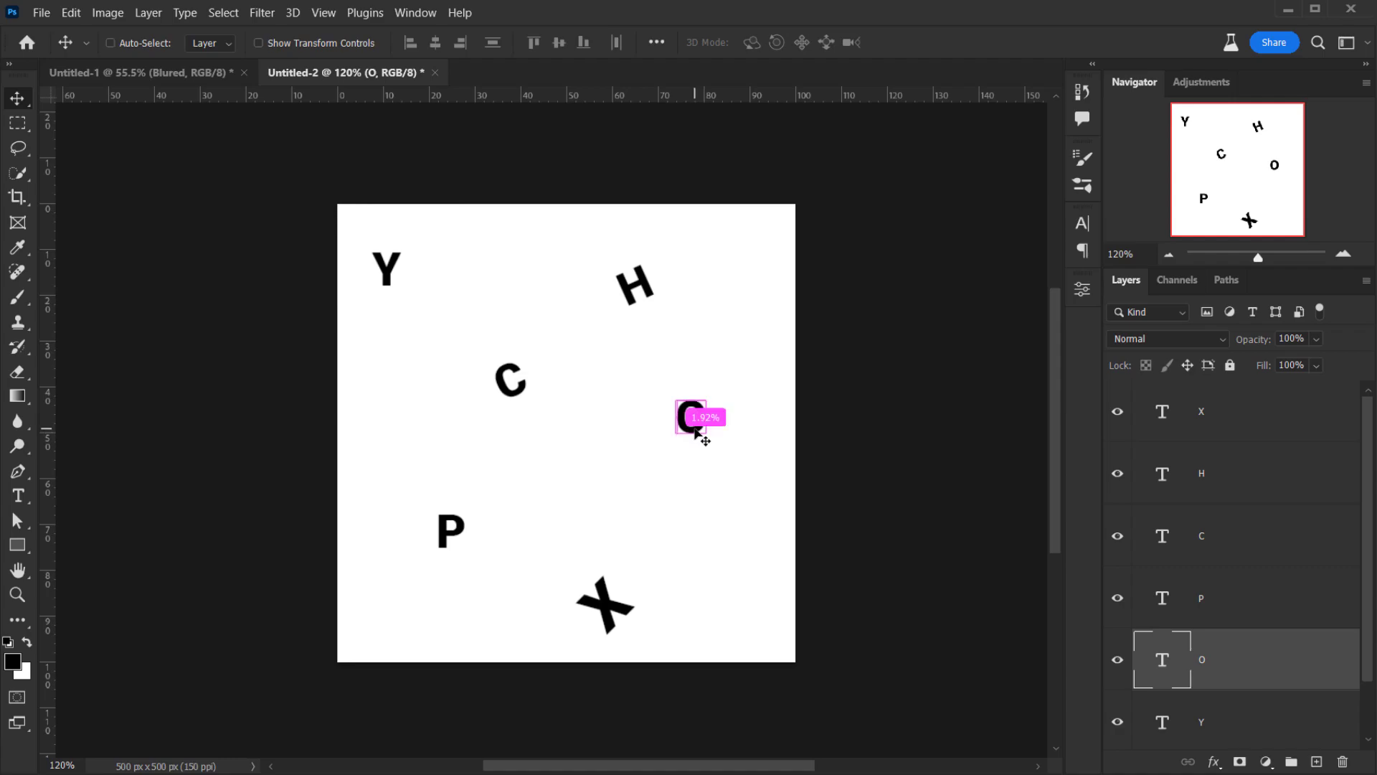
{"action": "left_click_drag", "start_coordinate": [694, 430], "coordinate": [411, 442]}
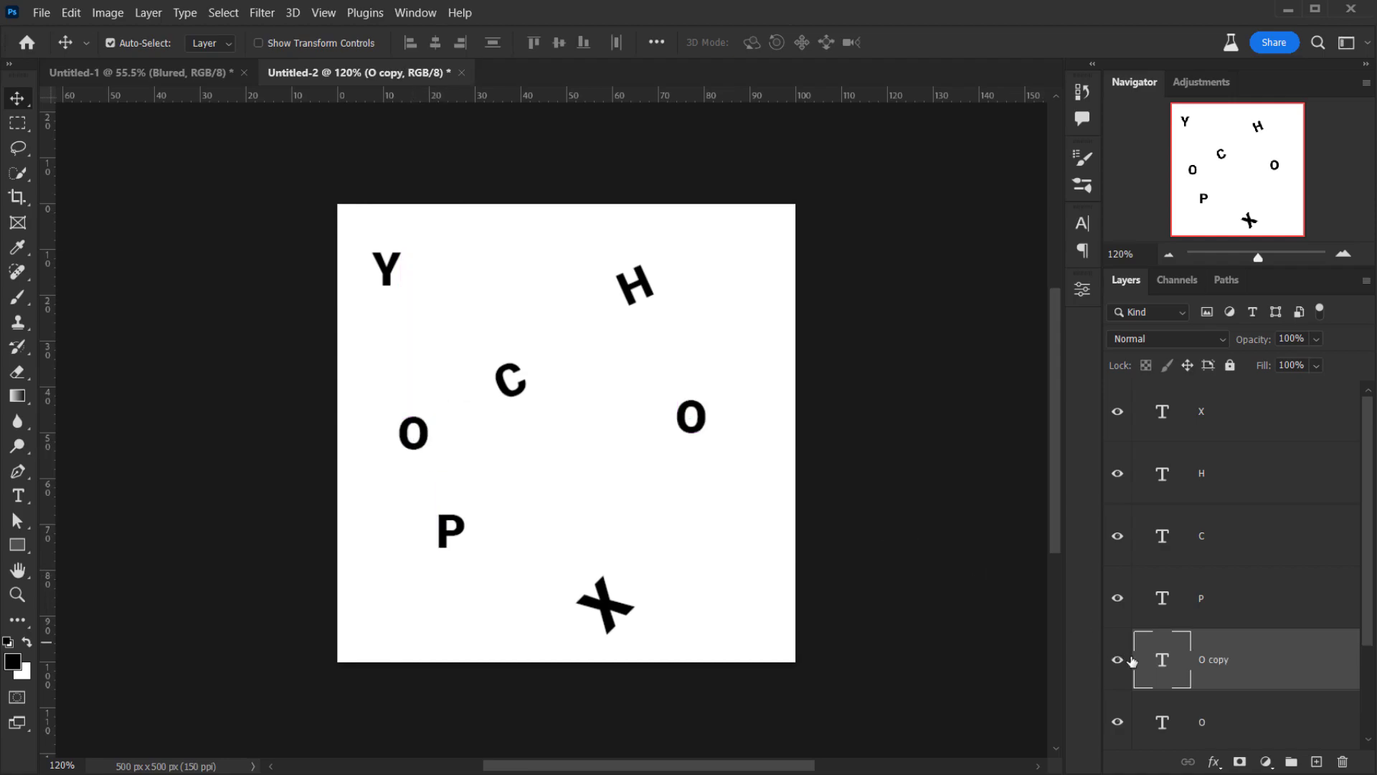
{"action": "double_click", "coordinate": [1162, 659]}
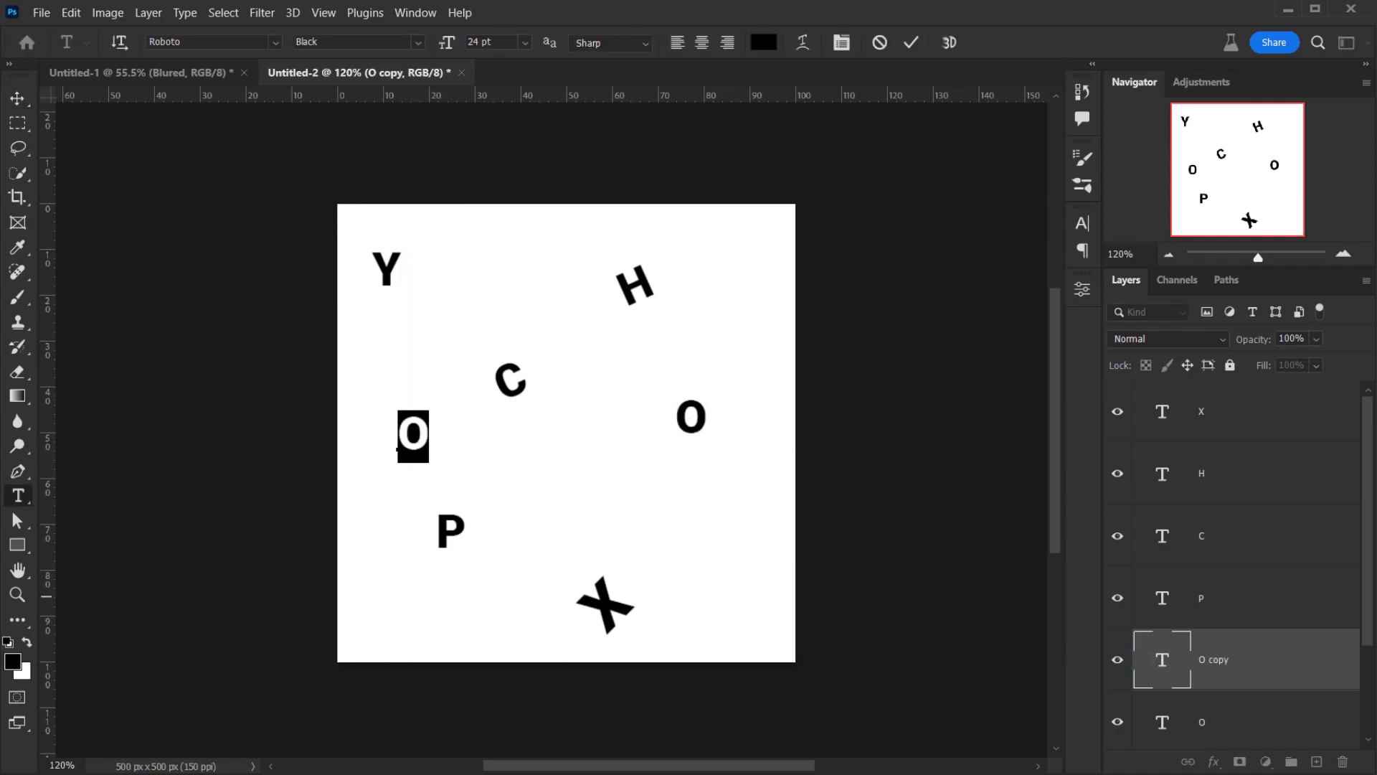
{"action": "type", "text": "M"}
{"action": "left_click", "coordinate": [15, 102]}
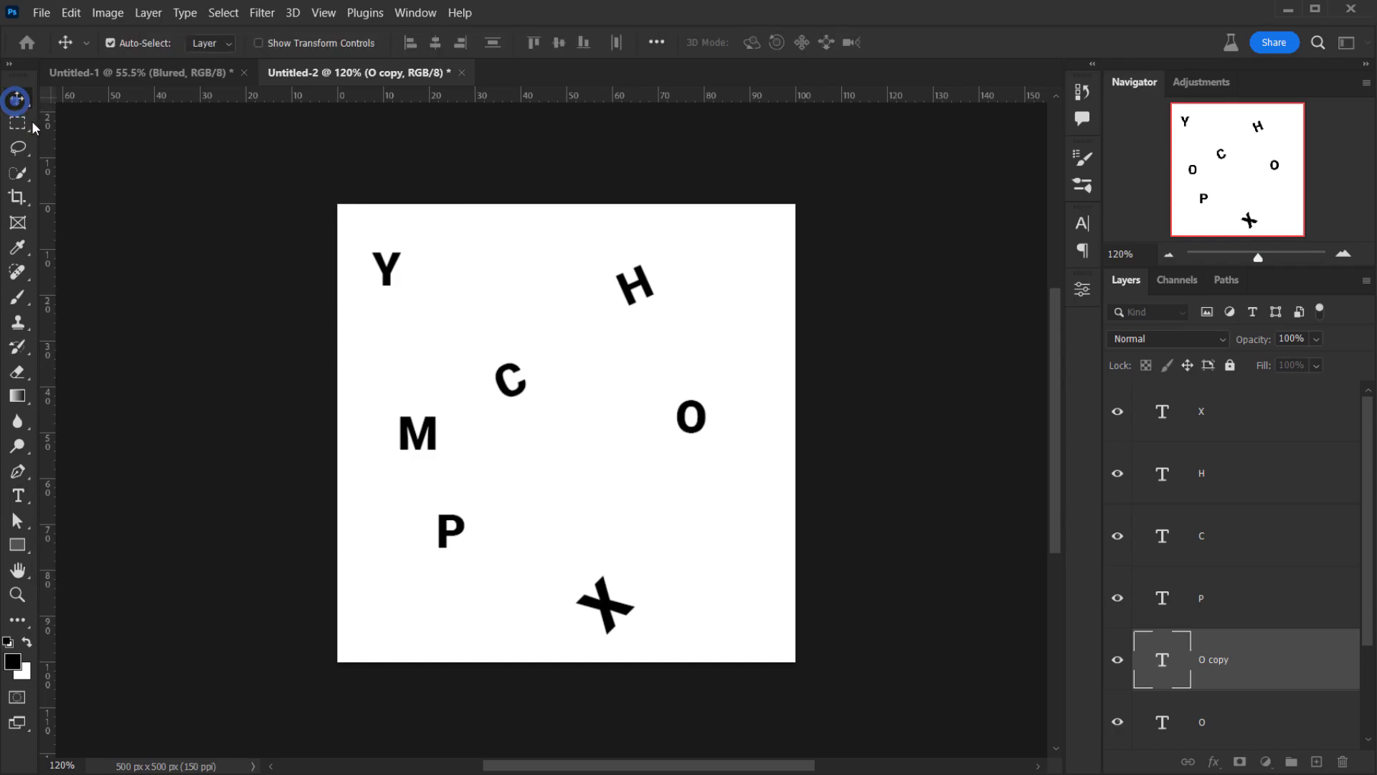
Rotate the M about 46° counterclockwise and shrink it to 69%
{"action": "key", "text": "ctrl+t"}
{"action": "left_click_drag", "start_coordinate": [435, 458], "coordinate": [424, 445]}
{"action": "left_click_drag", "start_coordinate": [458, 445], "coordinate": [449, 410]}
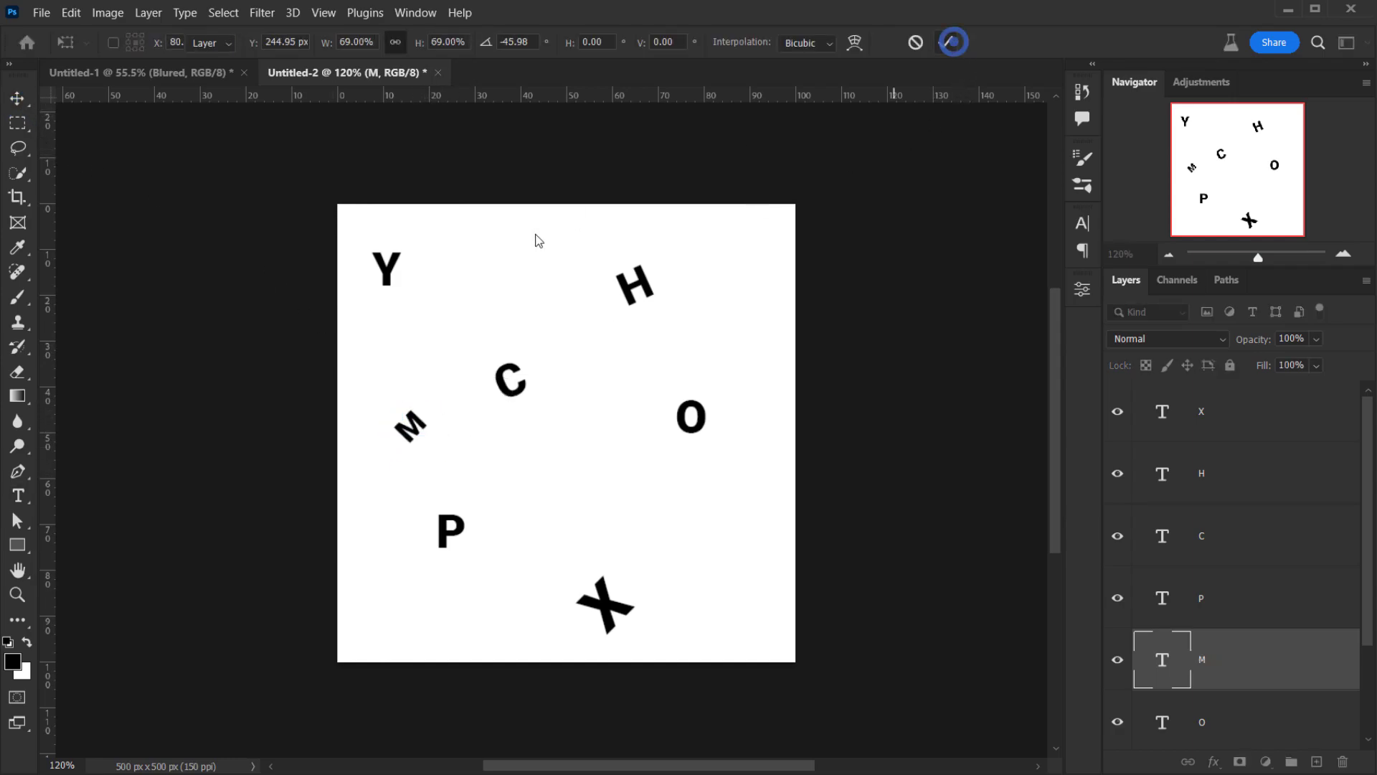
{"action": "key", "text": "Return"}
Merge all seven letter layers, from X down to Y, into a single layer above the Background
{"action": "scroll", "coordinate": [516, 320], "scroll_direction": "down", "scroll_amount": 3, "text": "alt"}
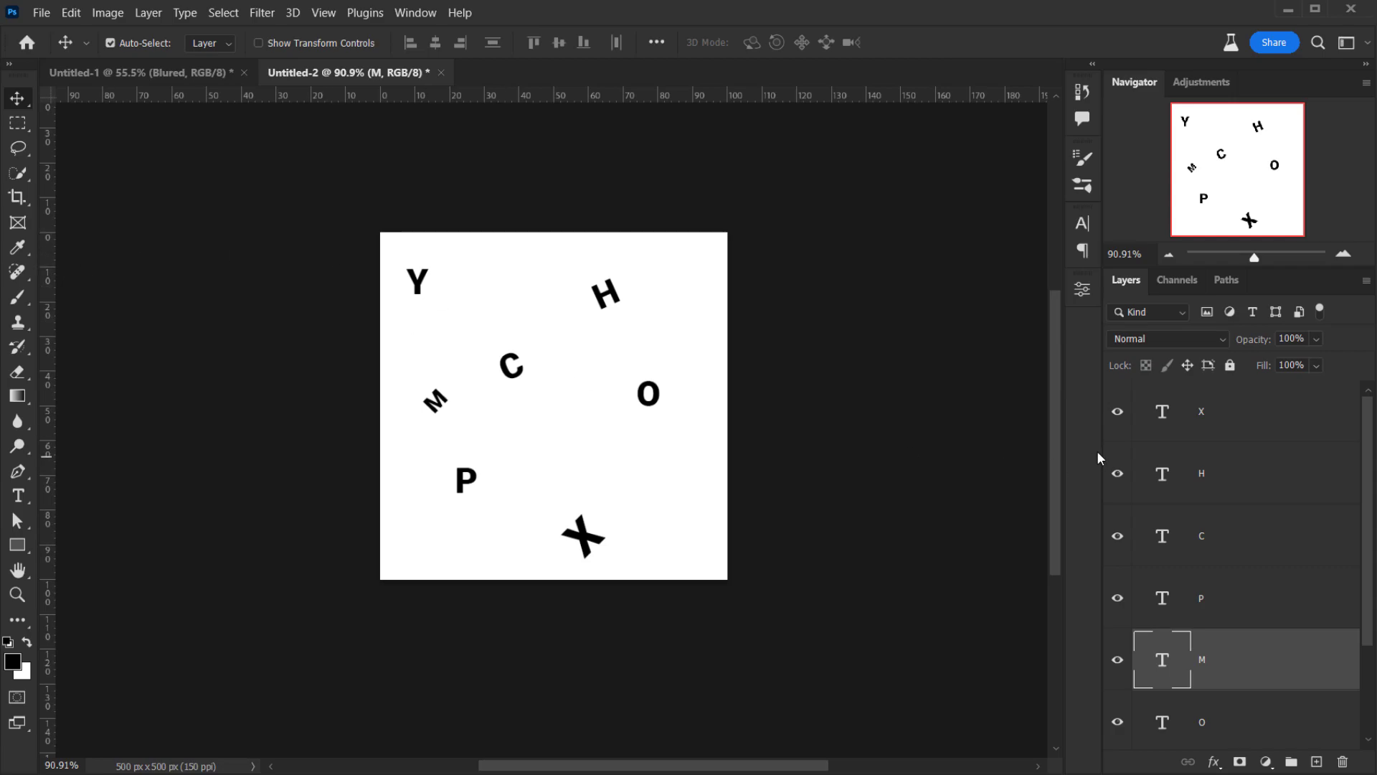
{"action": "left_click", "coordinate": [1228, 416]}
{"action": "scroll", "coordinate": [1265, 547], "scroll_direction": "down", "scroll_amount": 2}
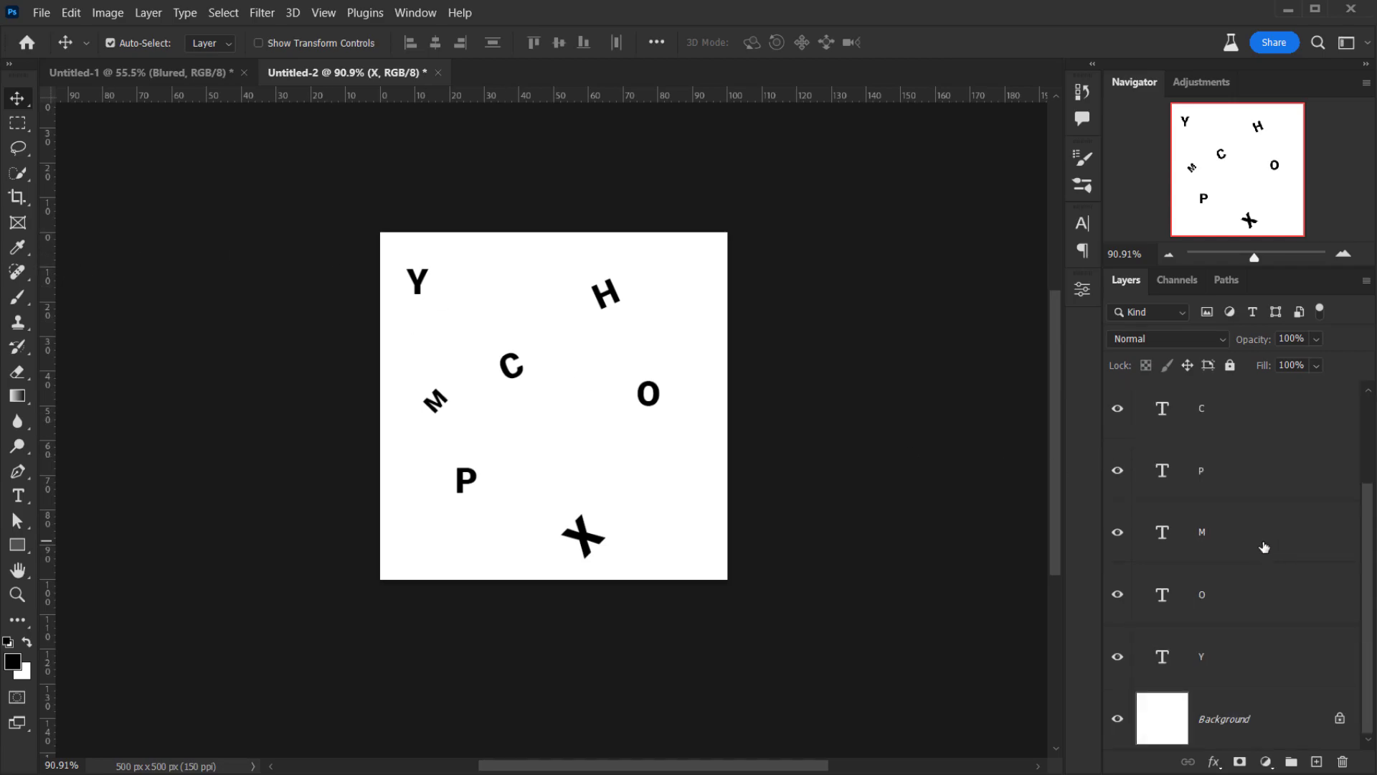
{"action": "scroll", "coordinate": [1255, 632], "scroll_direction": "up", "scroll_amount": 1}
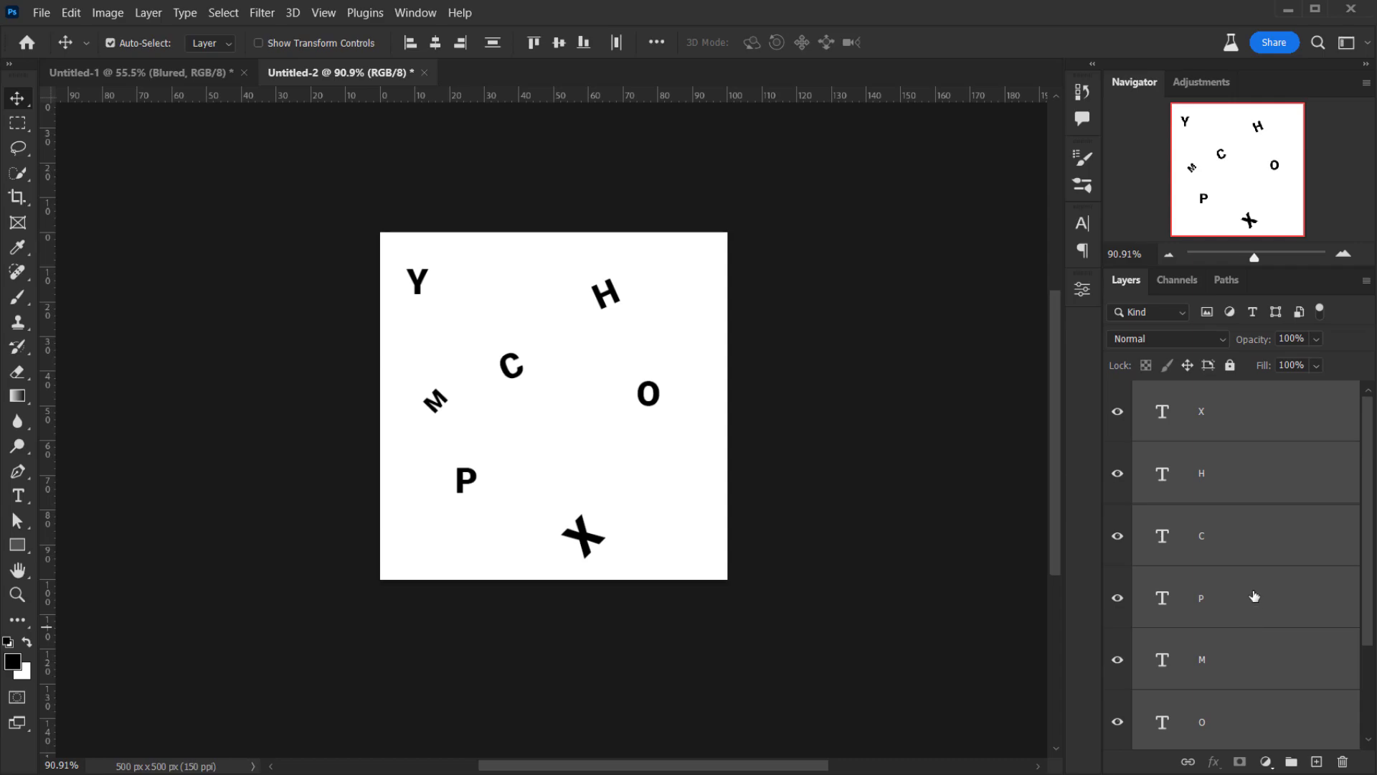
{"action": "scroll", "coordinate": [1266, 409], "scroll_direction": "up", "scroll_amount": 1}
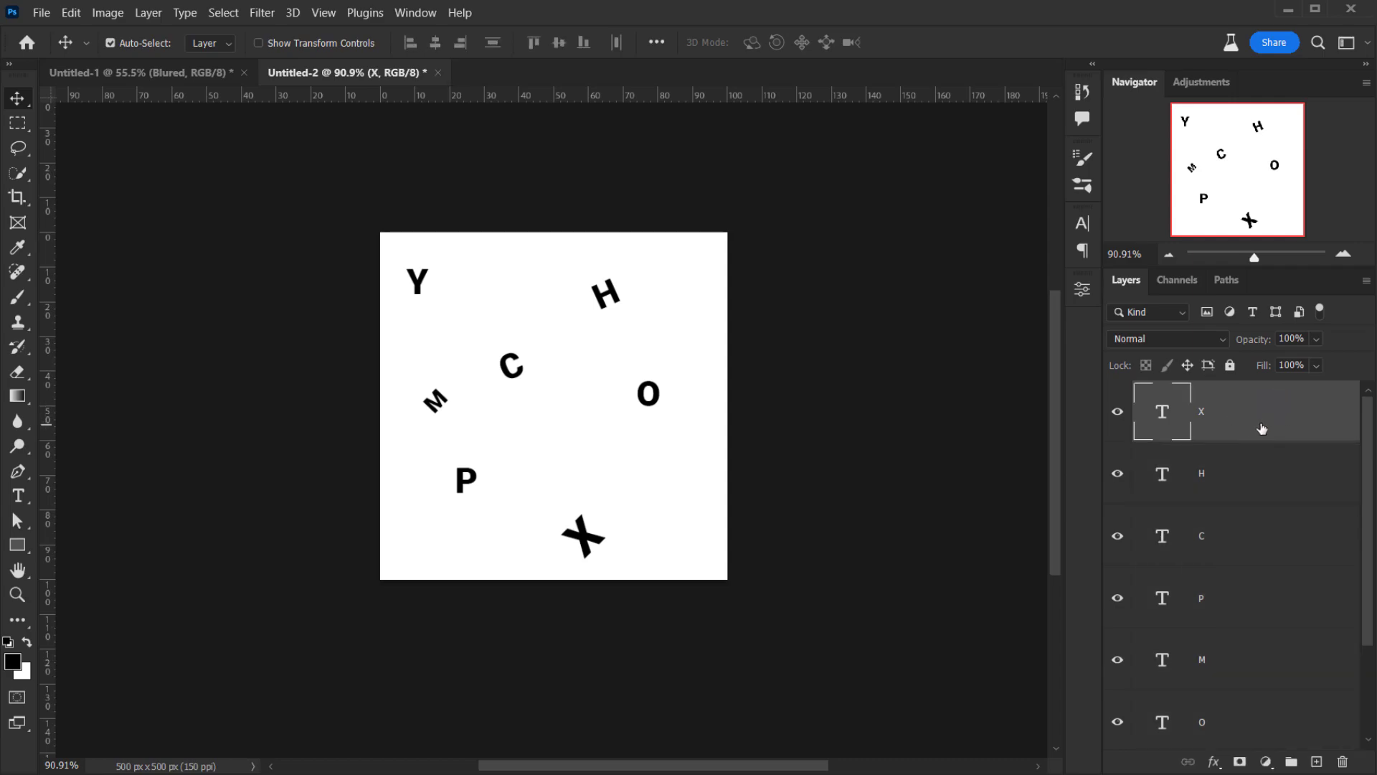
{"action": "scroll", "coordinate": [1239, 431], "scroll_direction": "down", "scroll_amount": 2}
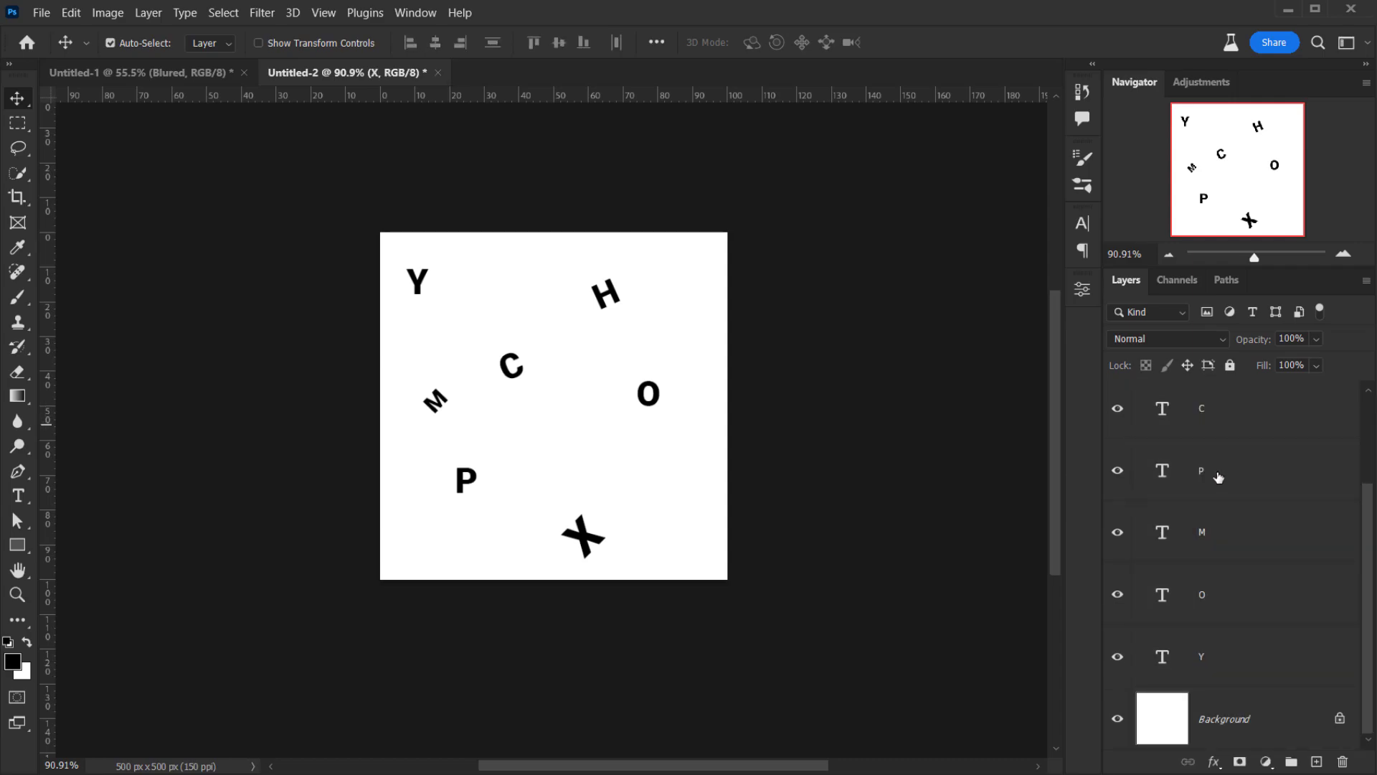
{"action": "left_click", "coordinate": [1243, 660], "text": "shift"}
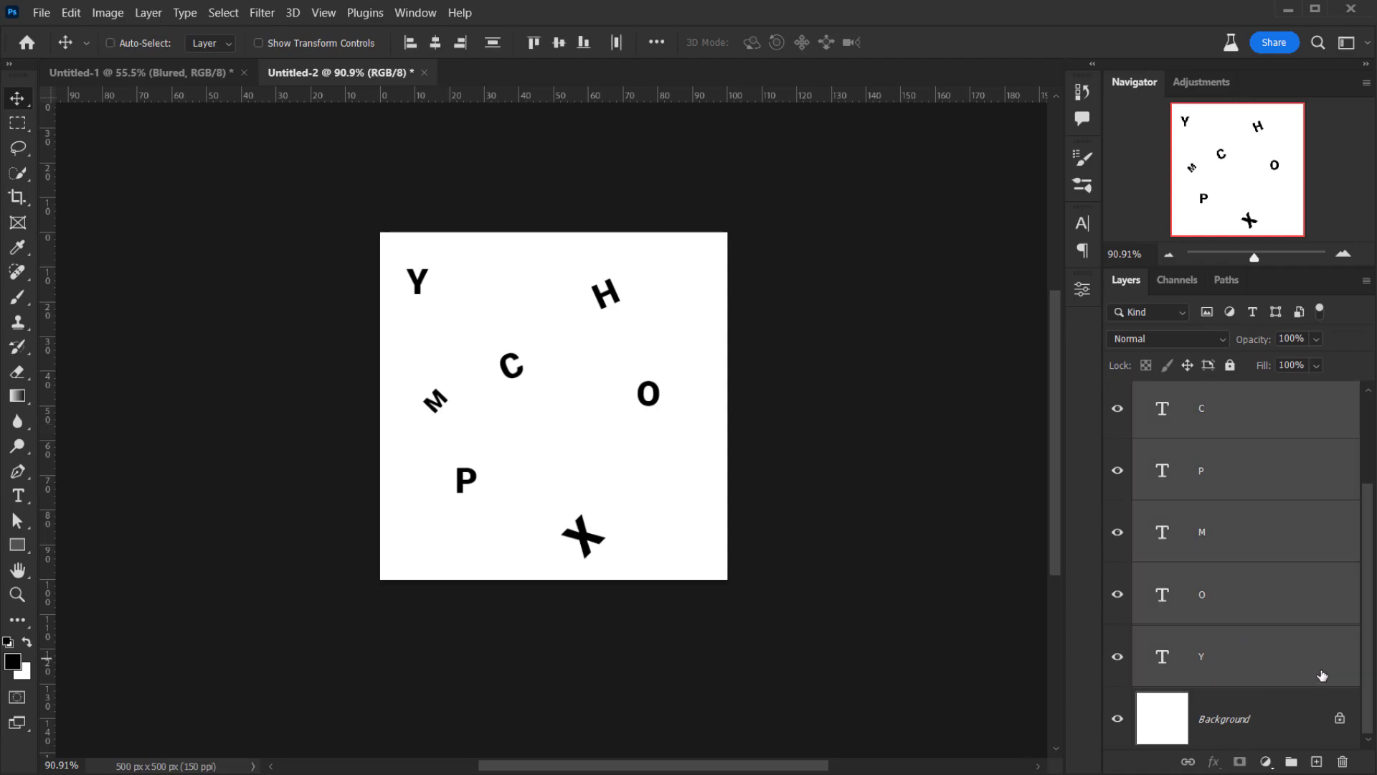
{"action": "key", "text": "ctrl+e"}
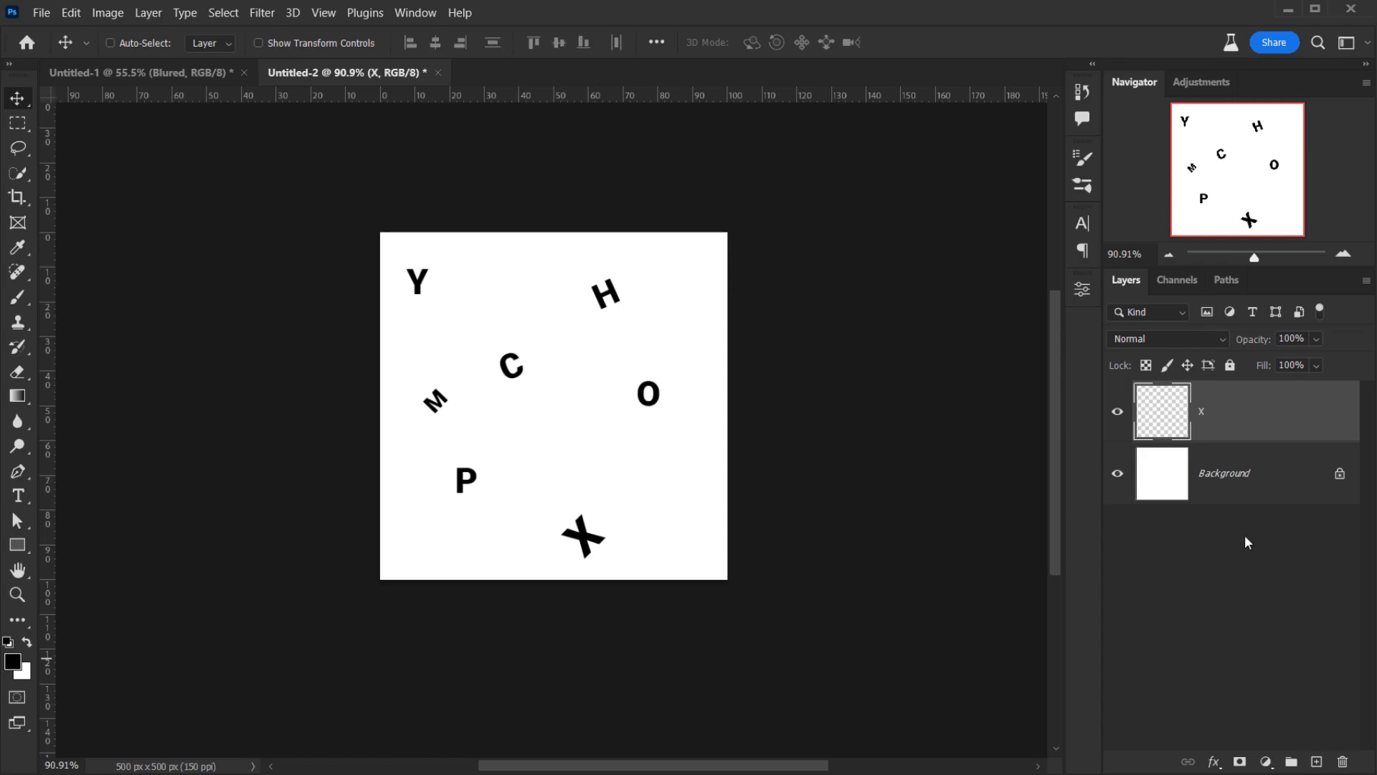
Draw a rectangular marquee selection around all the scattered letters on the canvas
{"action": "scroll", "coordinate": [533, 386], "scroll_direction": "up", "scroll_amount": 2}
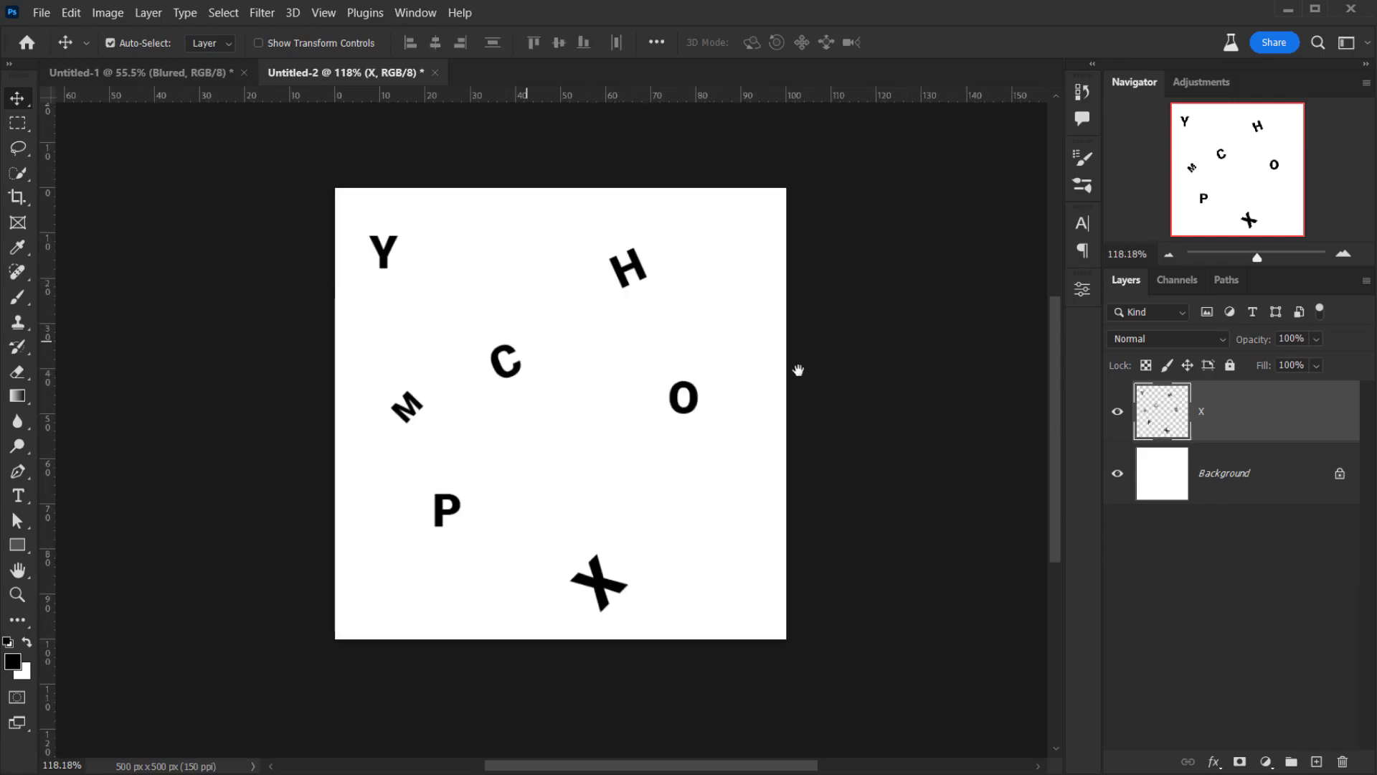
{"action": "left_click", "coordinate": [21, 131]}
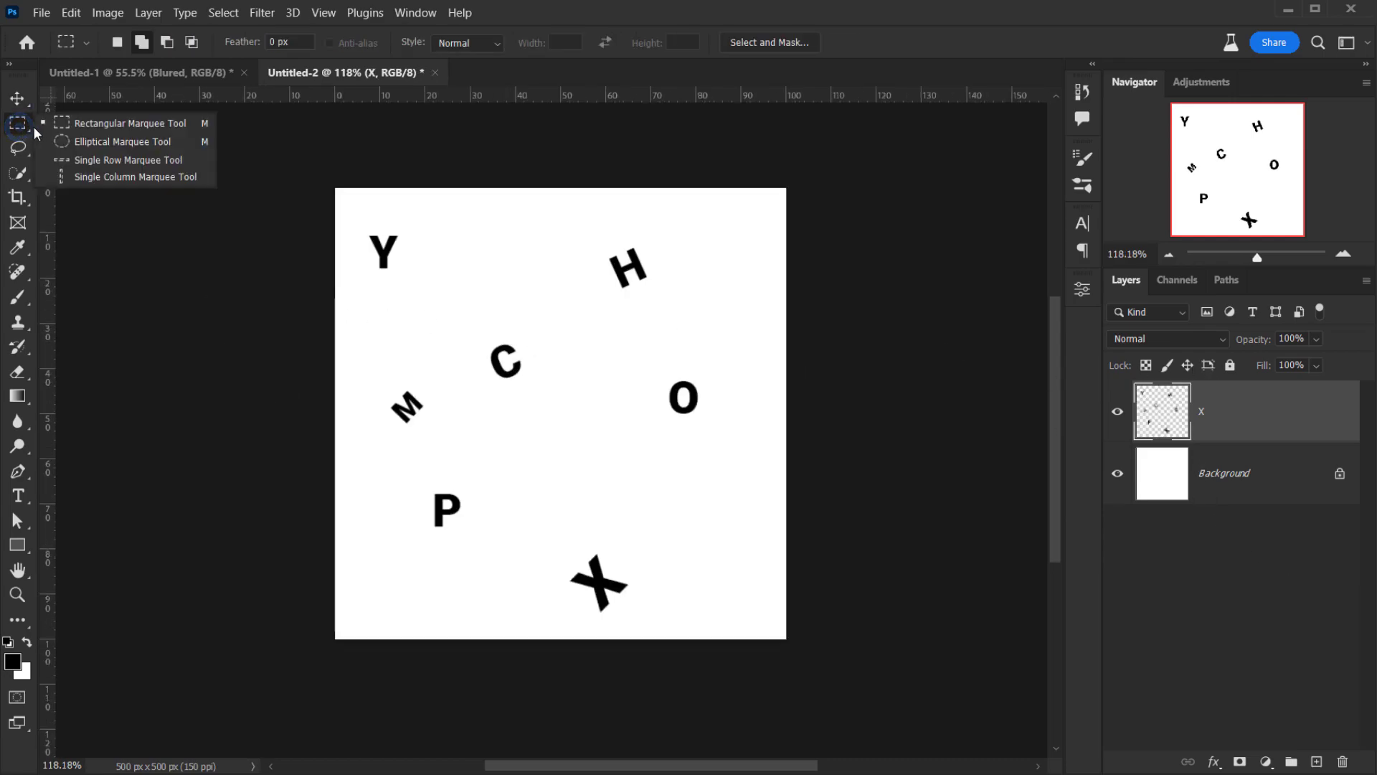
{"action": "left_click", "coordinate": [65, 128]}
{"action": "left_click_drag", "start_coordinate": [355, 207], "coordinate": [716, 616]}
{"action": "left_click", "coordinate": [754, 592]}
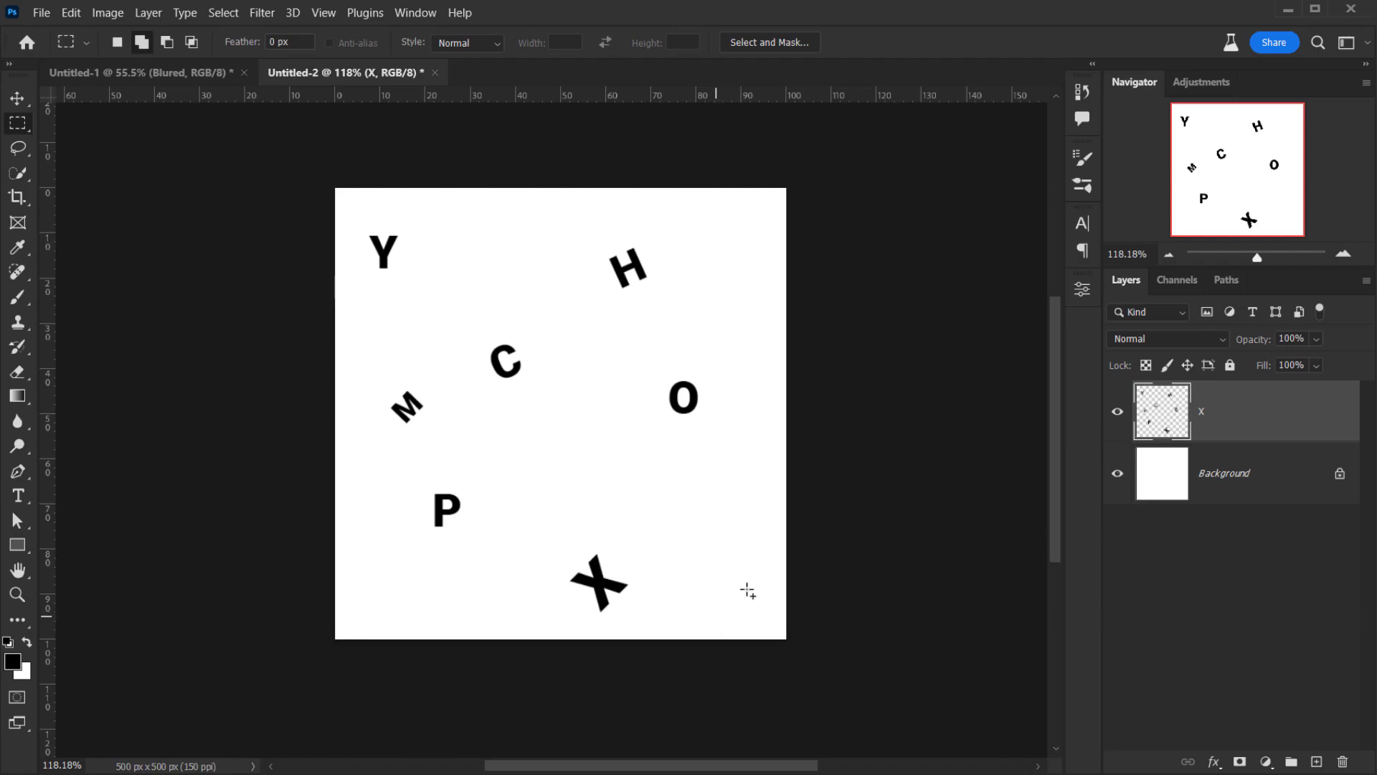
Define the selected letters as a brush preset named Letters
{"action": "left_click", "coordinate": [70, 13]}
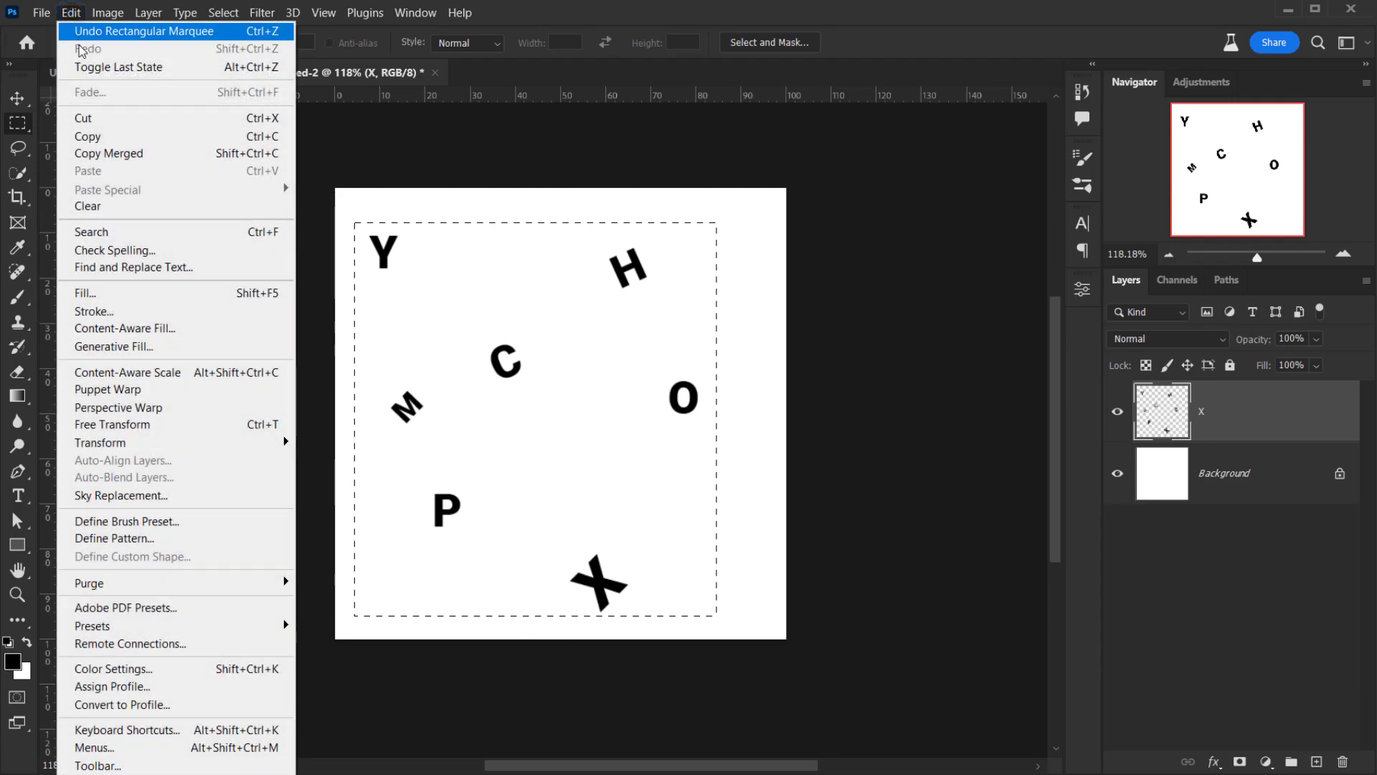
{"action": "left_click", "coordinate": [173, 521]}
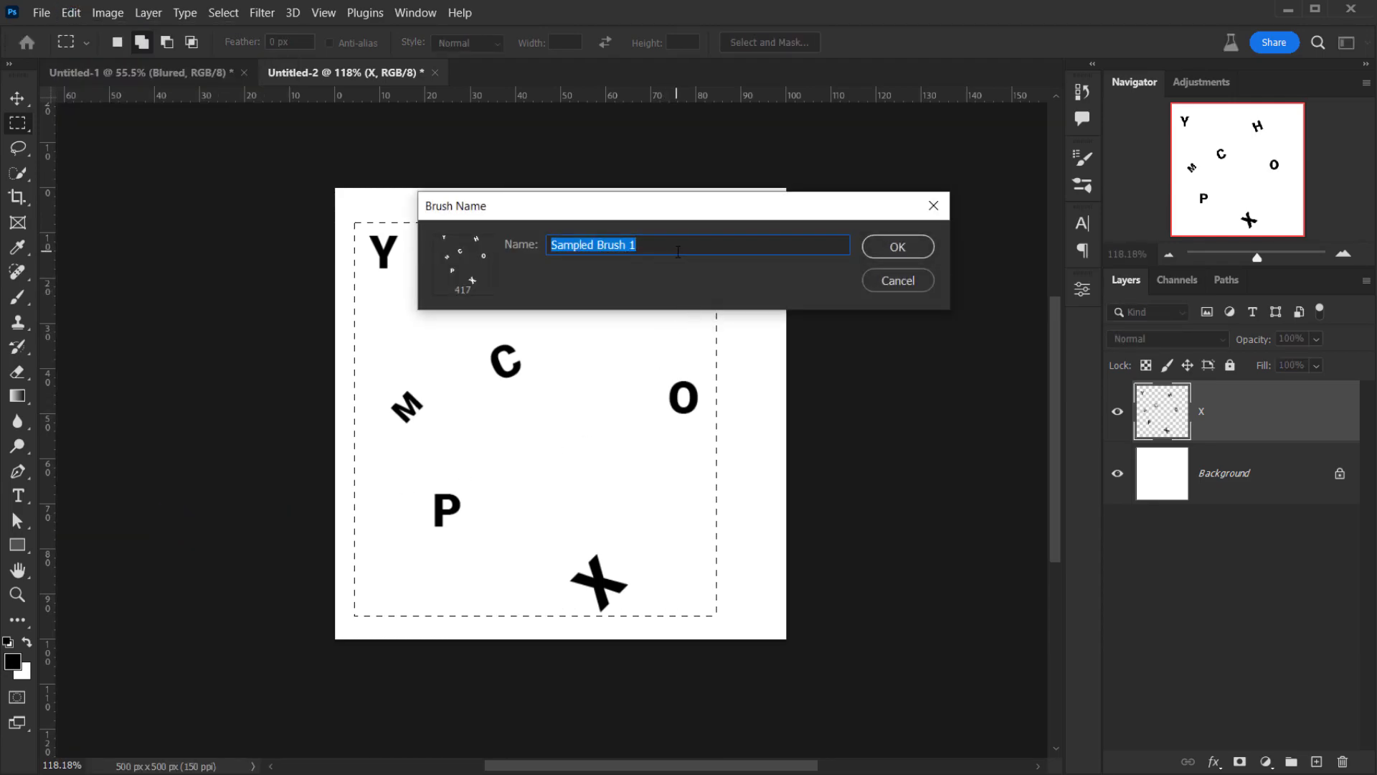
{"action": "type", "text": "Le"}
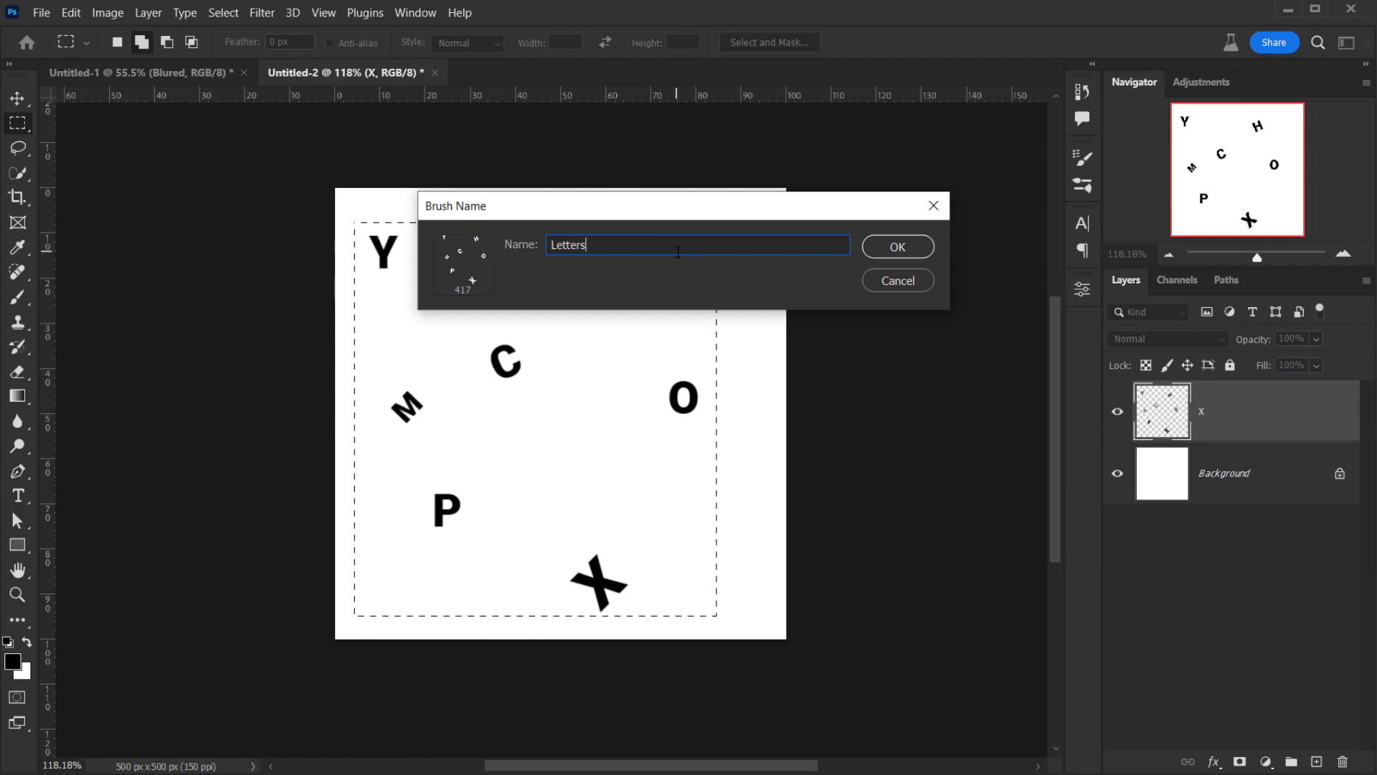
{"action": "type", "text": "tters"}
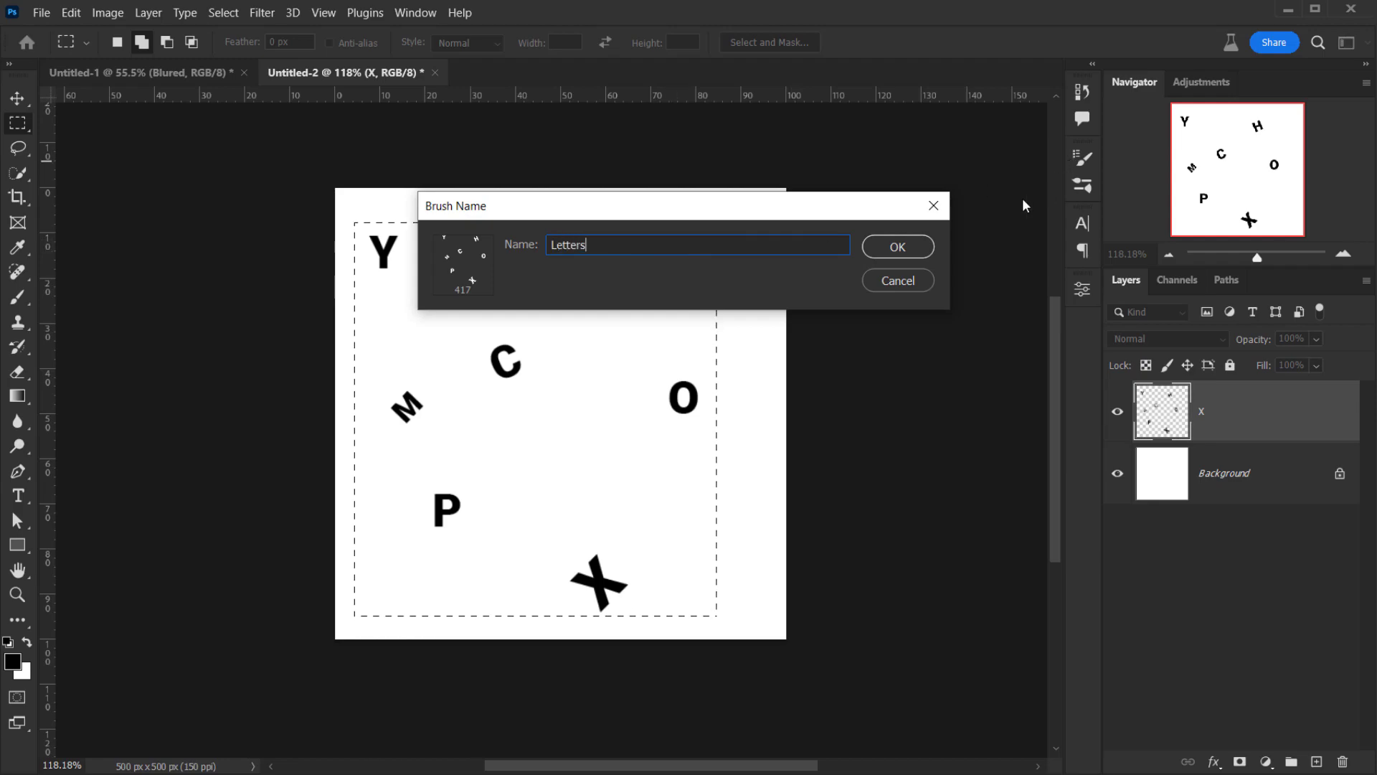
{"action": "left_click", "coordinate": [898, 246]}
Activate the Brush tool and close the Untitled-2 document without saving its changes
{"action": "key", "text": "b"}
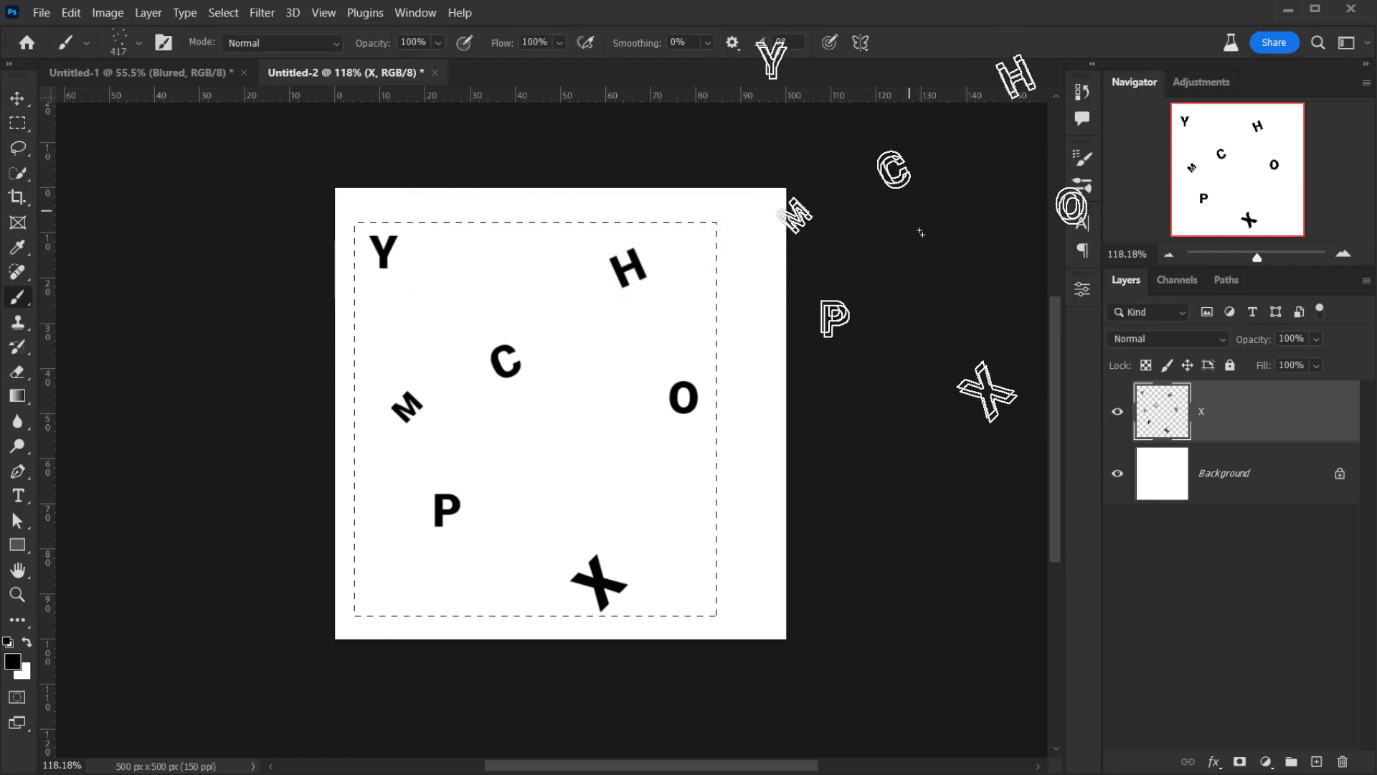
{"action": "left_click", "coordinate": [437, 73]}
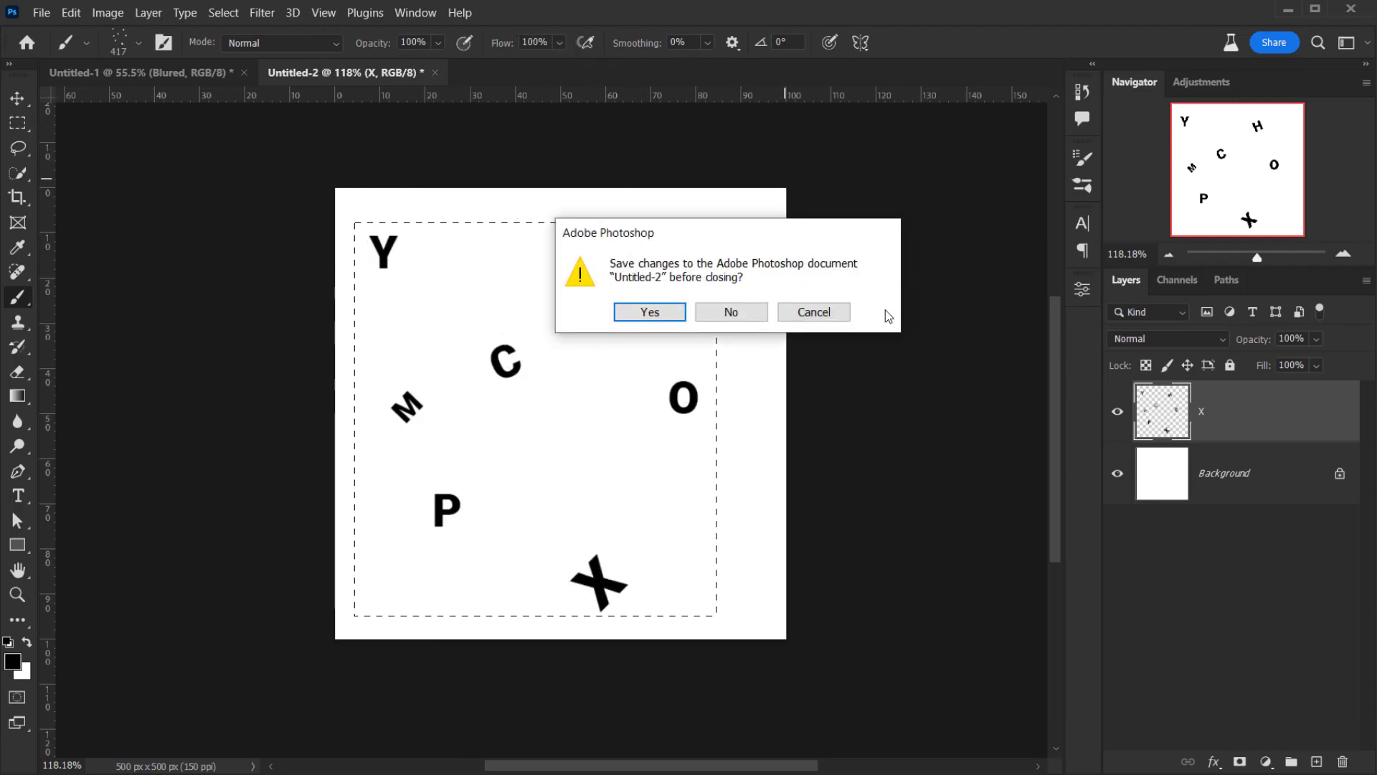
{"action": "left_click", "coordinate": [741, 322]}
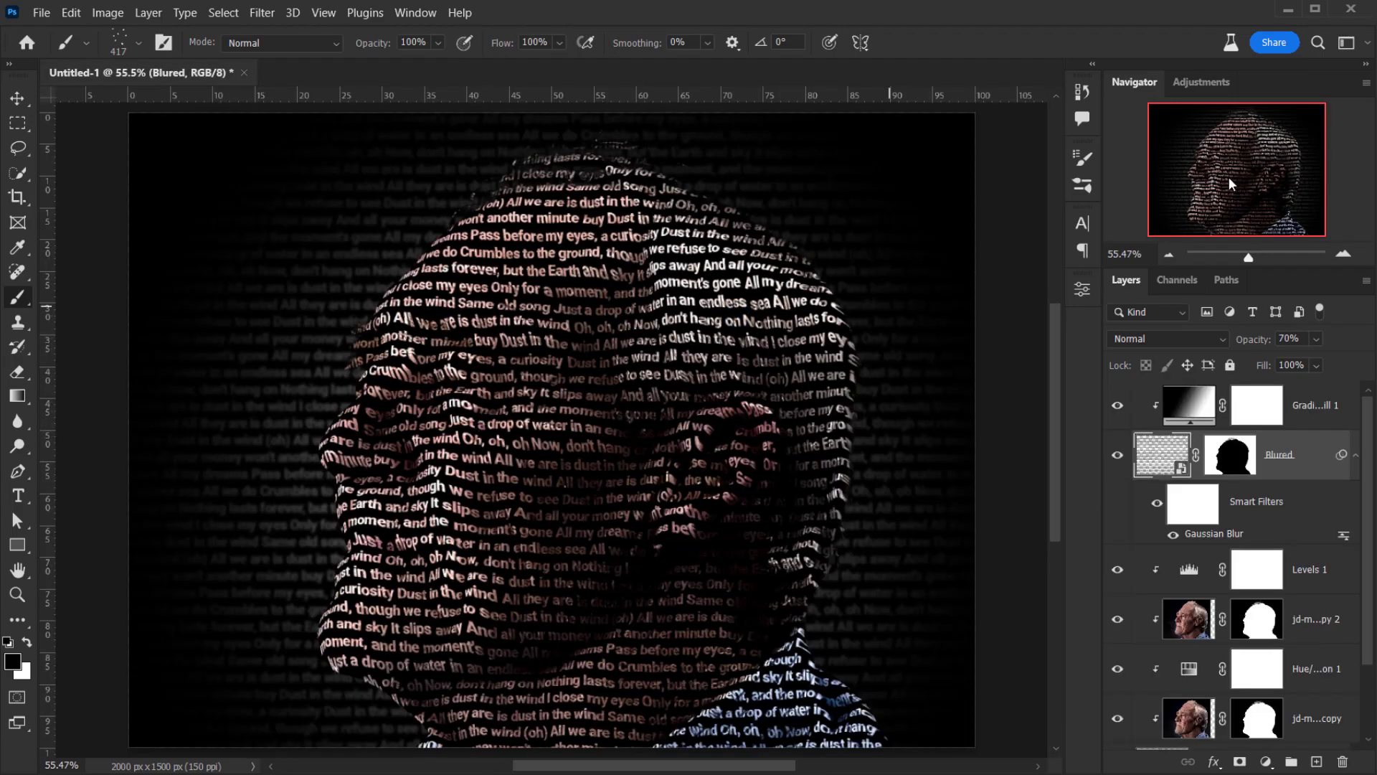
Add a new layer above the Gradient Fill 1 layer and name it Brush
{"action": "left_click", "coordinate": [1295, 404]}
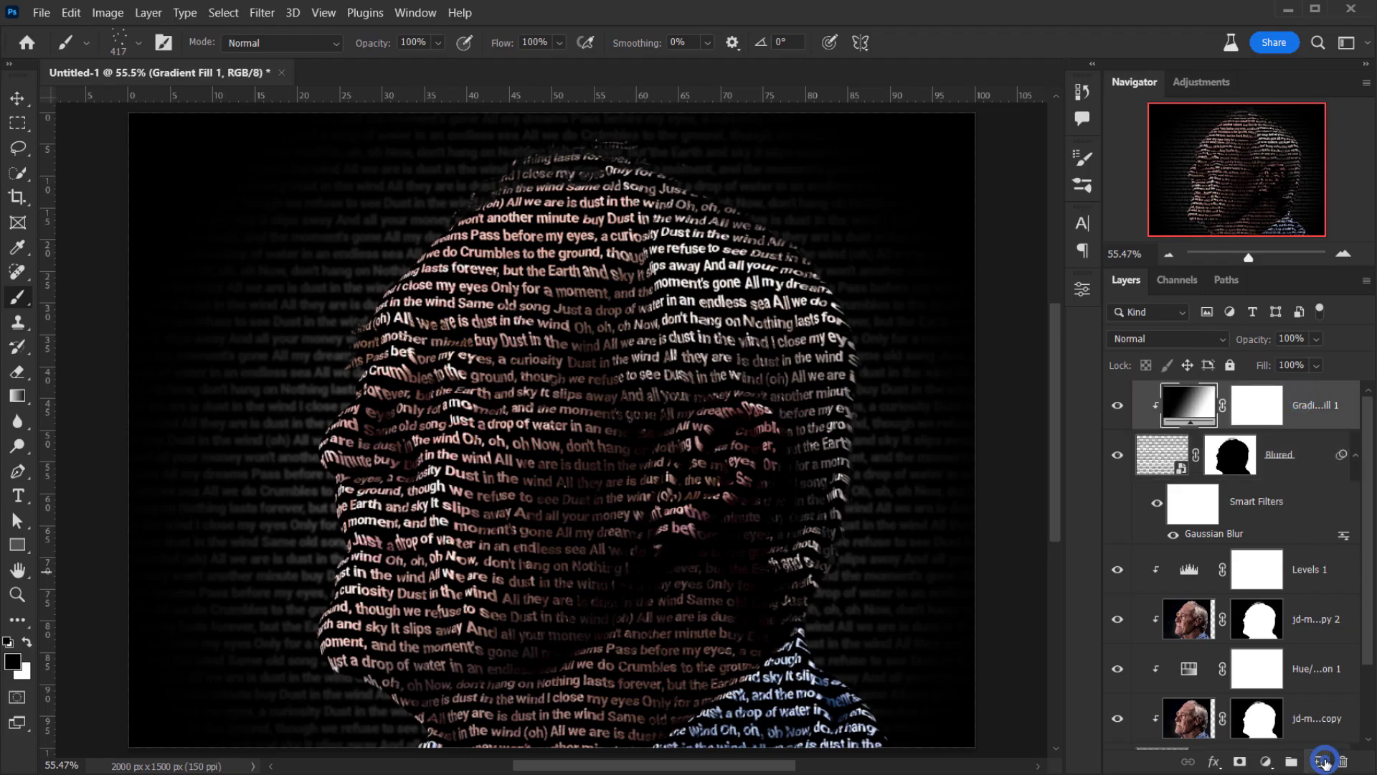
{"action": "left_click", "coordinate": [1317, 761]}
{"action": "double_click", "coordinate": [1208, 406]}
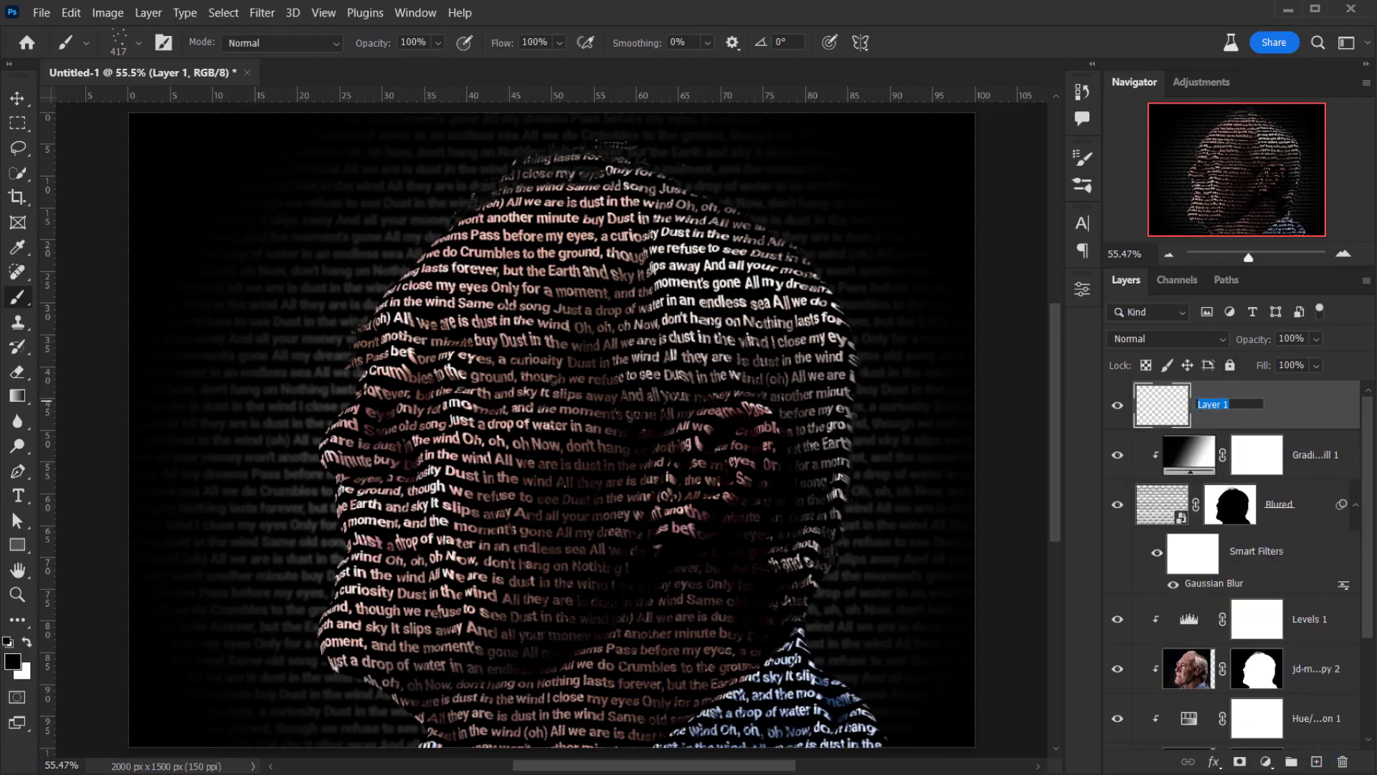
{"action": "type", "text": "Brush"}
{"action": "key", "text": "Return"}
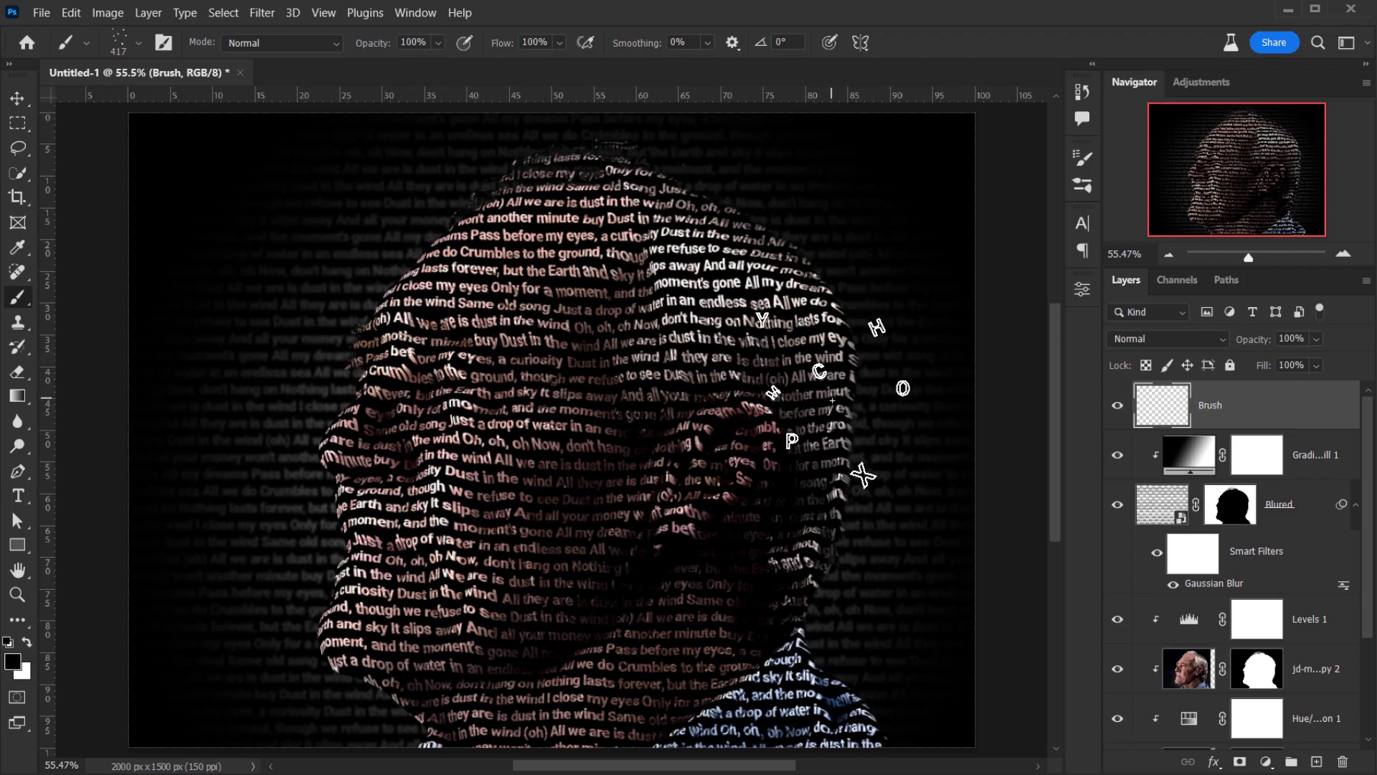
Set the letter brush's tip spacing to 100% in the brush settings
{"action": "key", "text": "F5"}
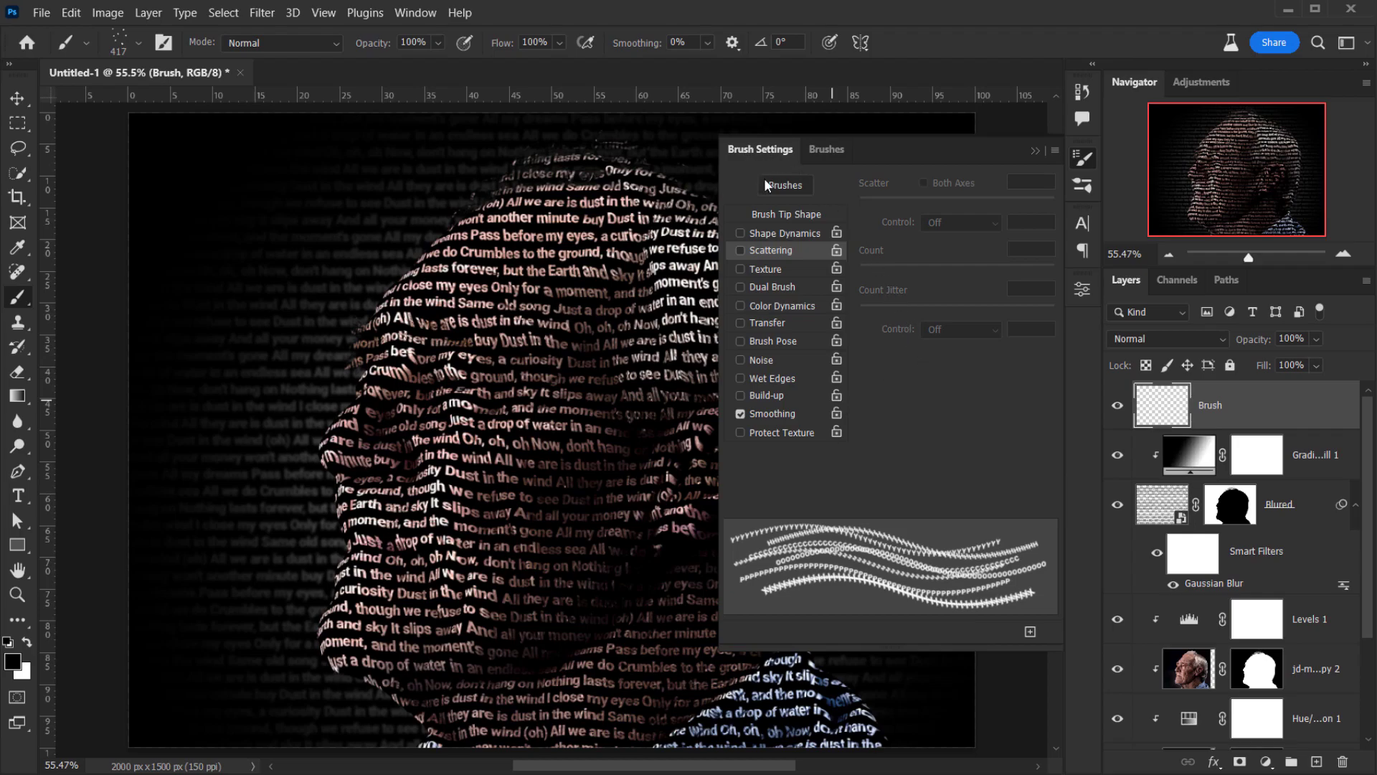
{"action": "left_click", "coordinate": [791, 212]}
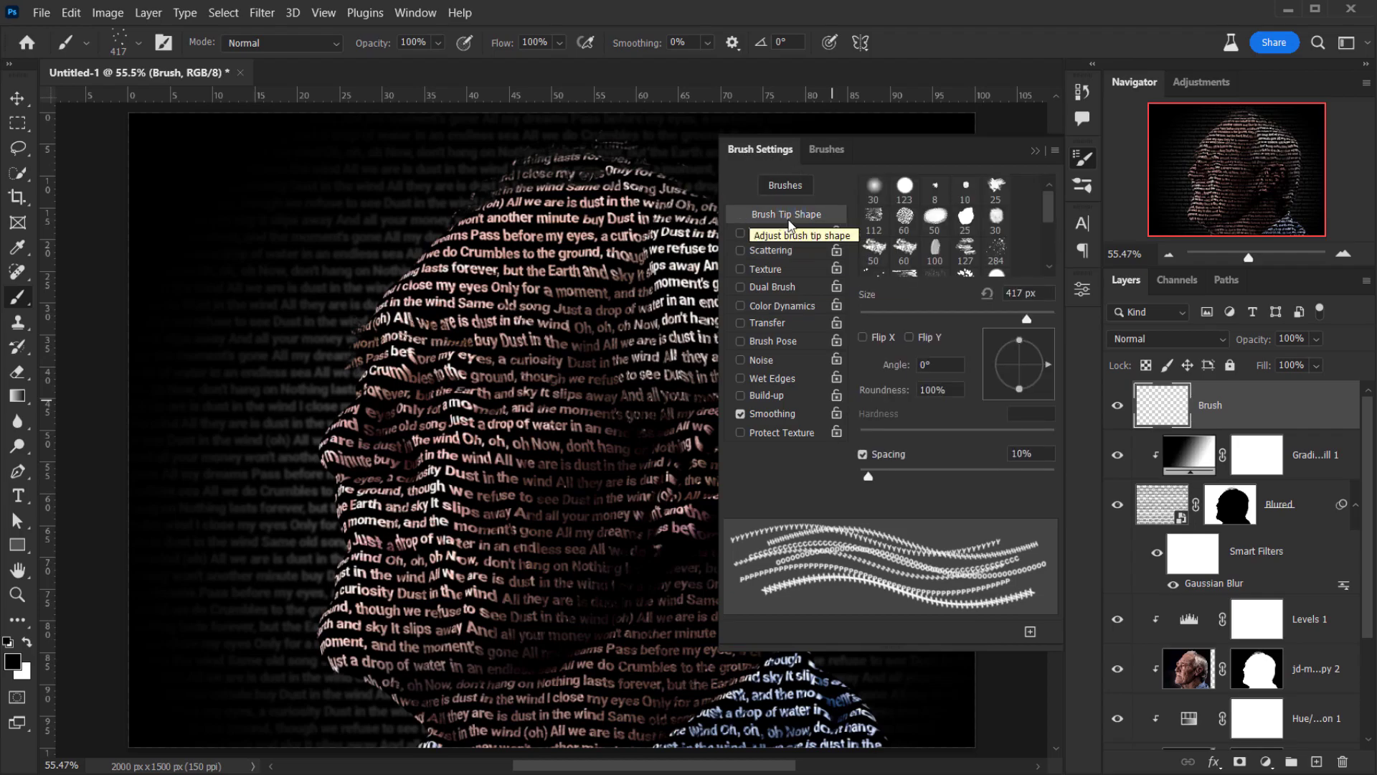
{"action": "left_click_drag", "start_coordinate": [870, 476], "coordinate": [955, 471]}
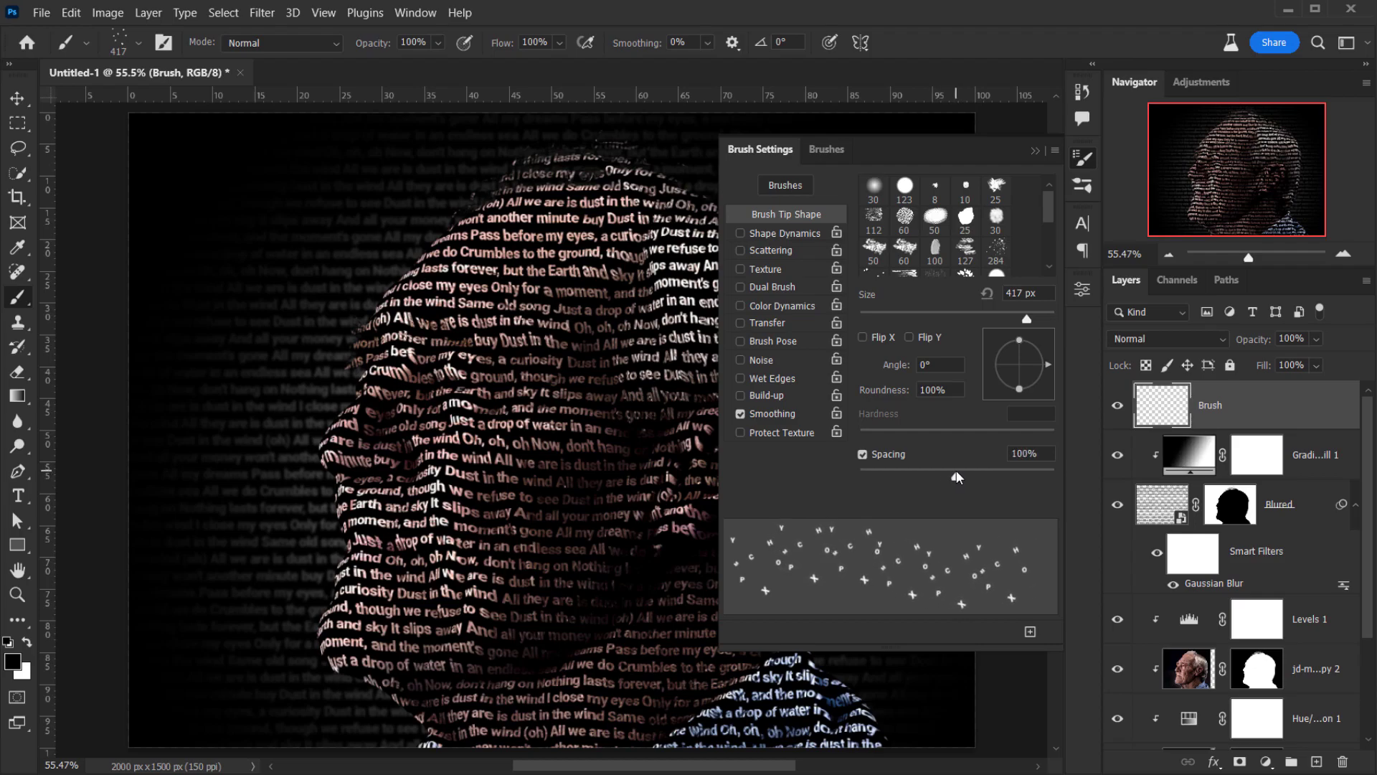
Enable Shape Dynamics for the brush with 50% size jitter, 50% angle jitter, and both Flip X and Flip Y jitter
{"action": "left_click", "coordinate": [779, 234]}
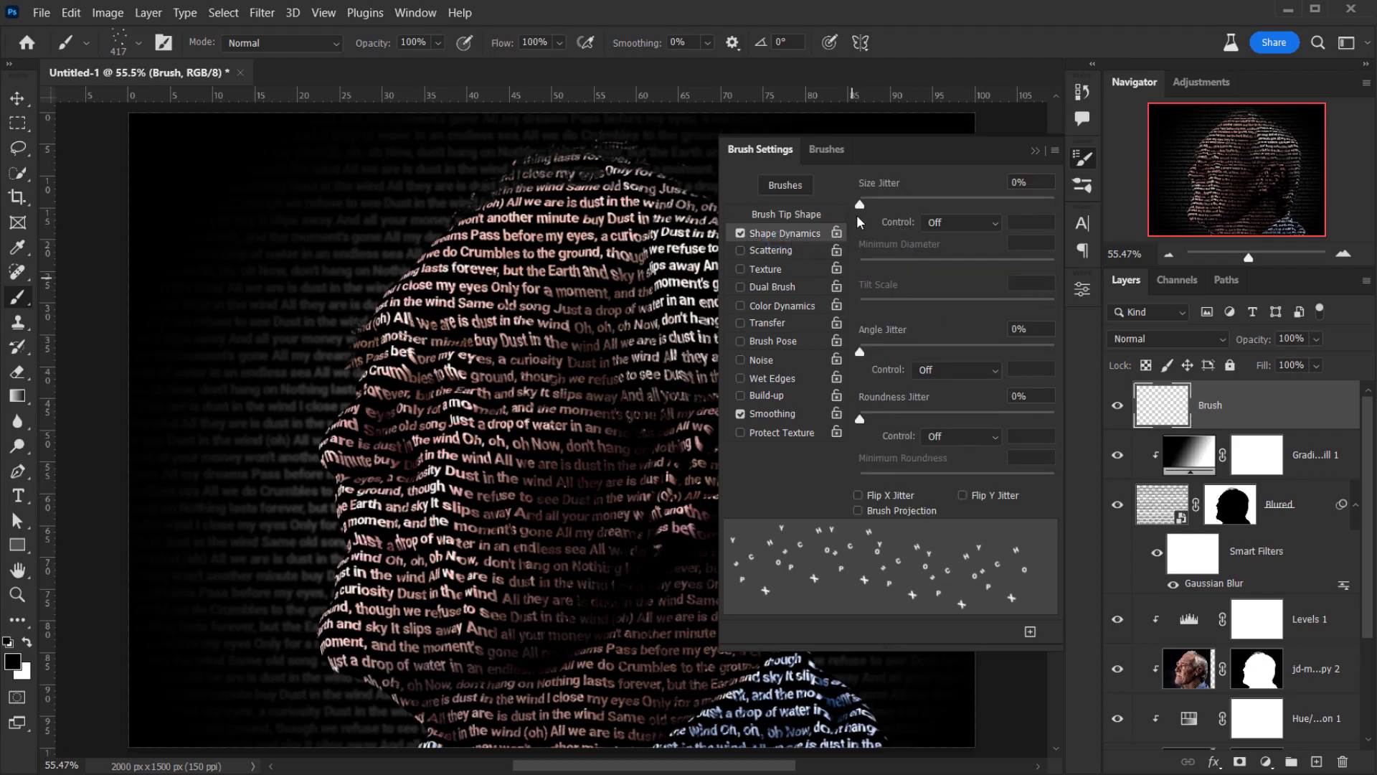
{"action": "mouse_move", "coordinate": [863, 206]}
{"action": "left_mouse_down"}
{"action": "mouse_move", "coordinate": [922, 218]}
{"action": "mouse_move", "coordinate": [957, 205]}
{"action": "left_mouse_up"}
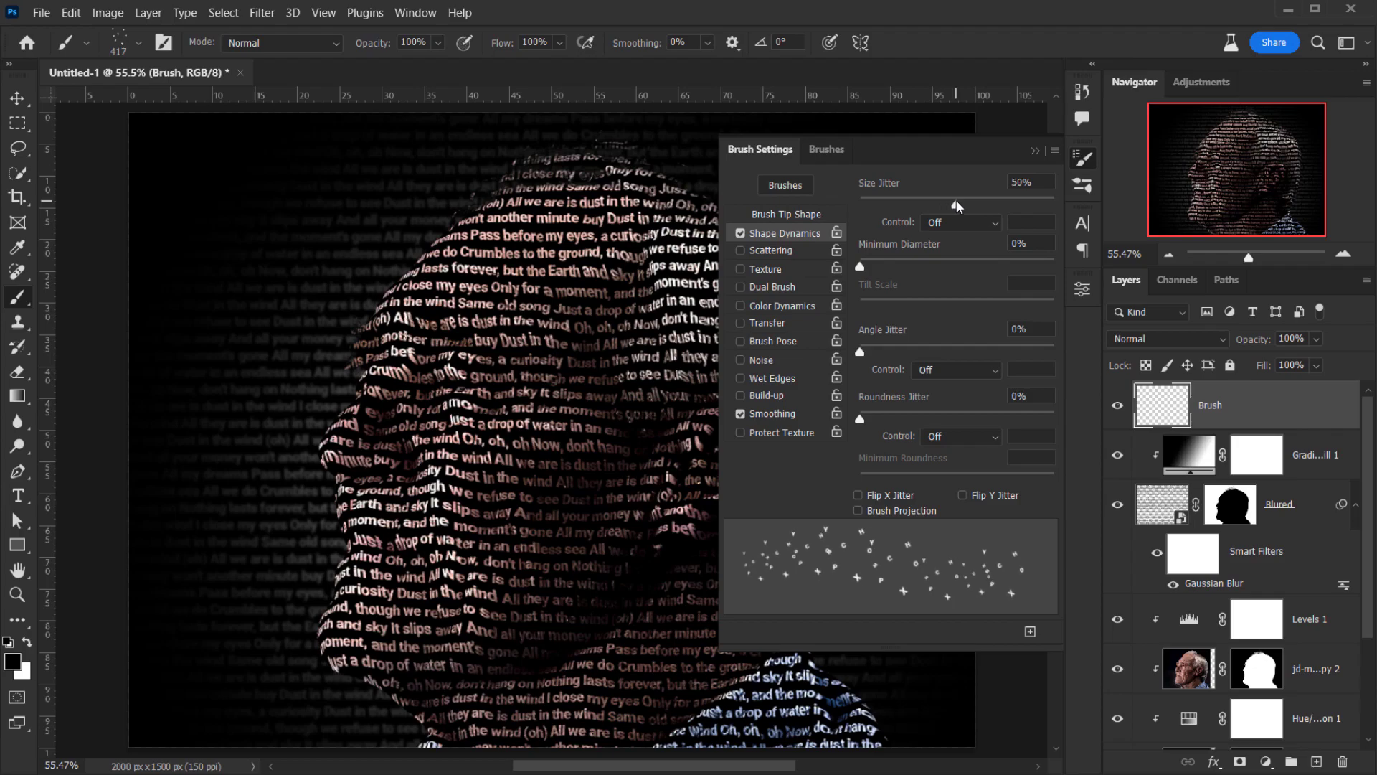
{"action": "left_click", "coordinate": [1038, 181]}
{"action": "left_click", "coordinate": [861, 267]}
{"action": "left_click_drag", "start_coordinate": [861, 354], "coordinate": [962, 344]}
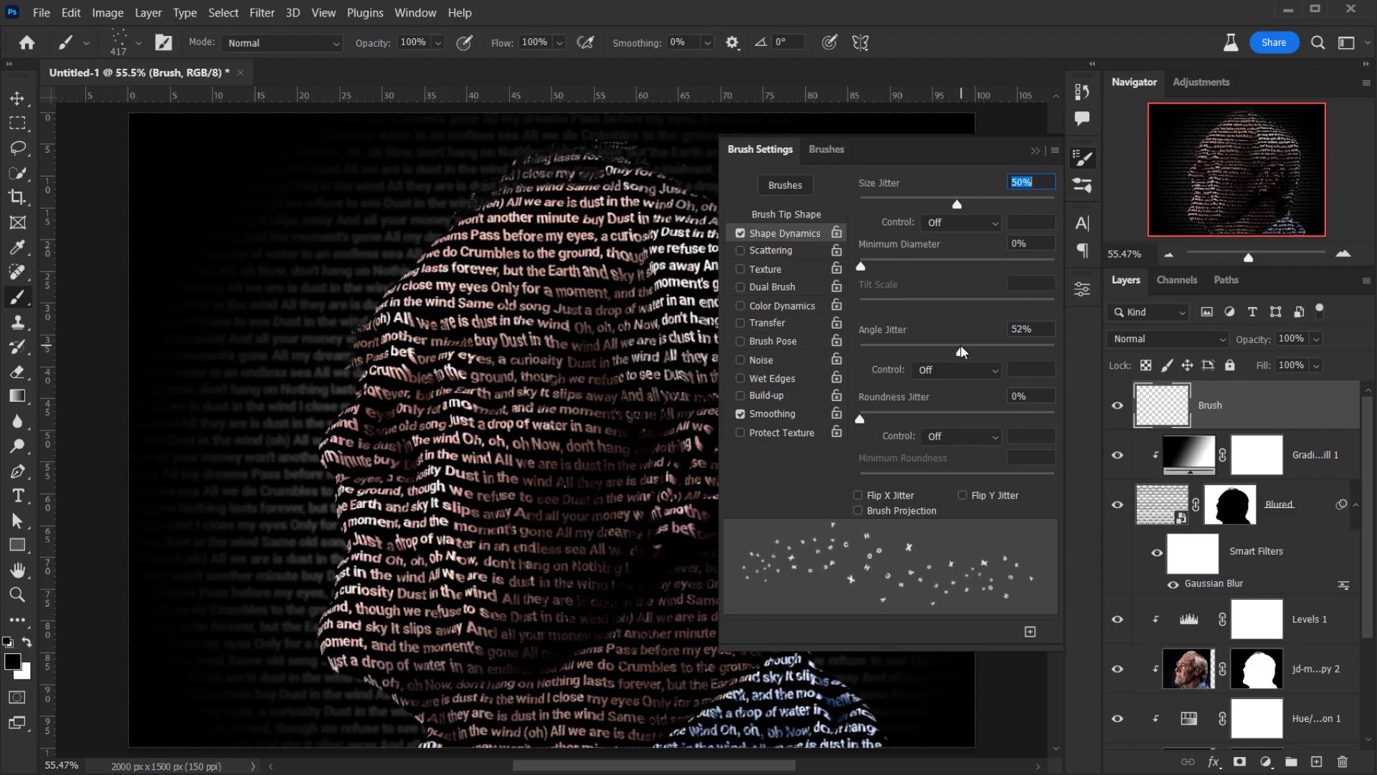
{"action": "left_click_drag", "start_coordinate": [960, 352], "coordinate": [957, 352]}
{"action": "left_click", "coordinate": [860, 495]}
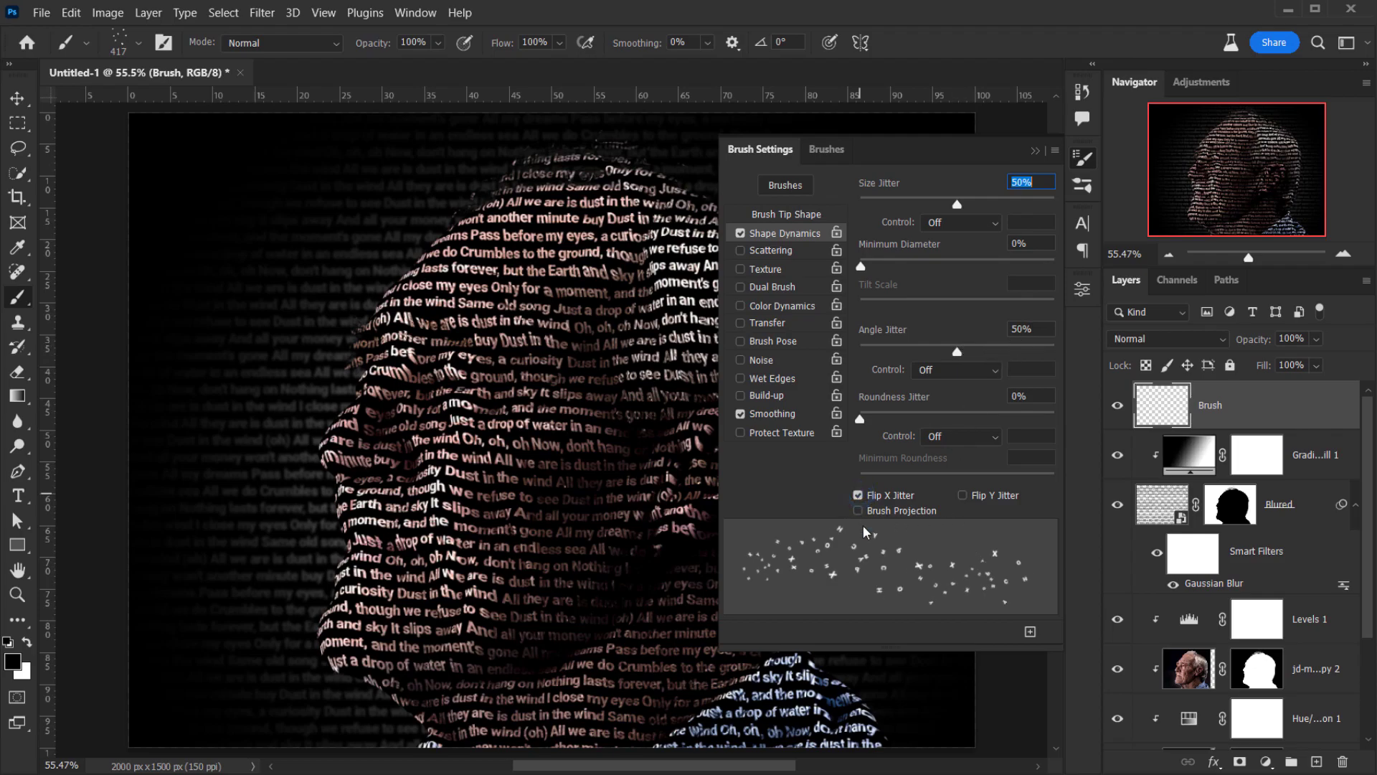
{"action": "left_click", "coordinate": [966, 496]}
Enable Scattering at 108% on both axes for the brush and close the brush settings
{"action": "left_click", "coordinate": [772, 249]}
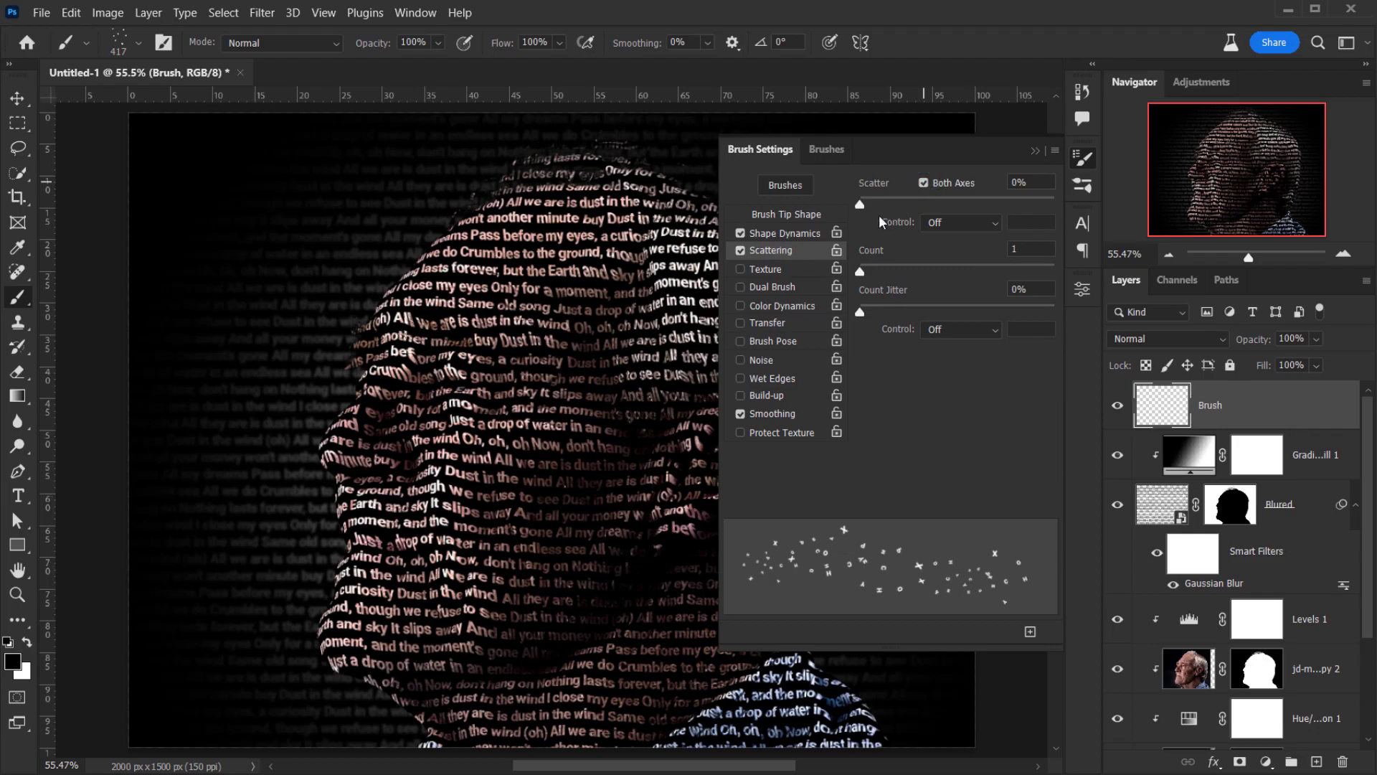
{"action": "mouse_move", "coordinate": [861, 205]}
{"action": "left_mouse_down"}
{"action": "mouse_move", "coordinate": [910, 205]}
{"action": "mouse_move", "coordinate": [881, 204]}
{"action": "left_mouse_up"}
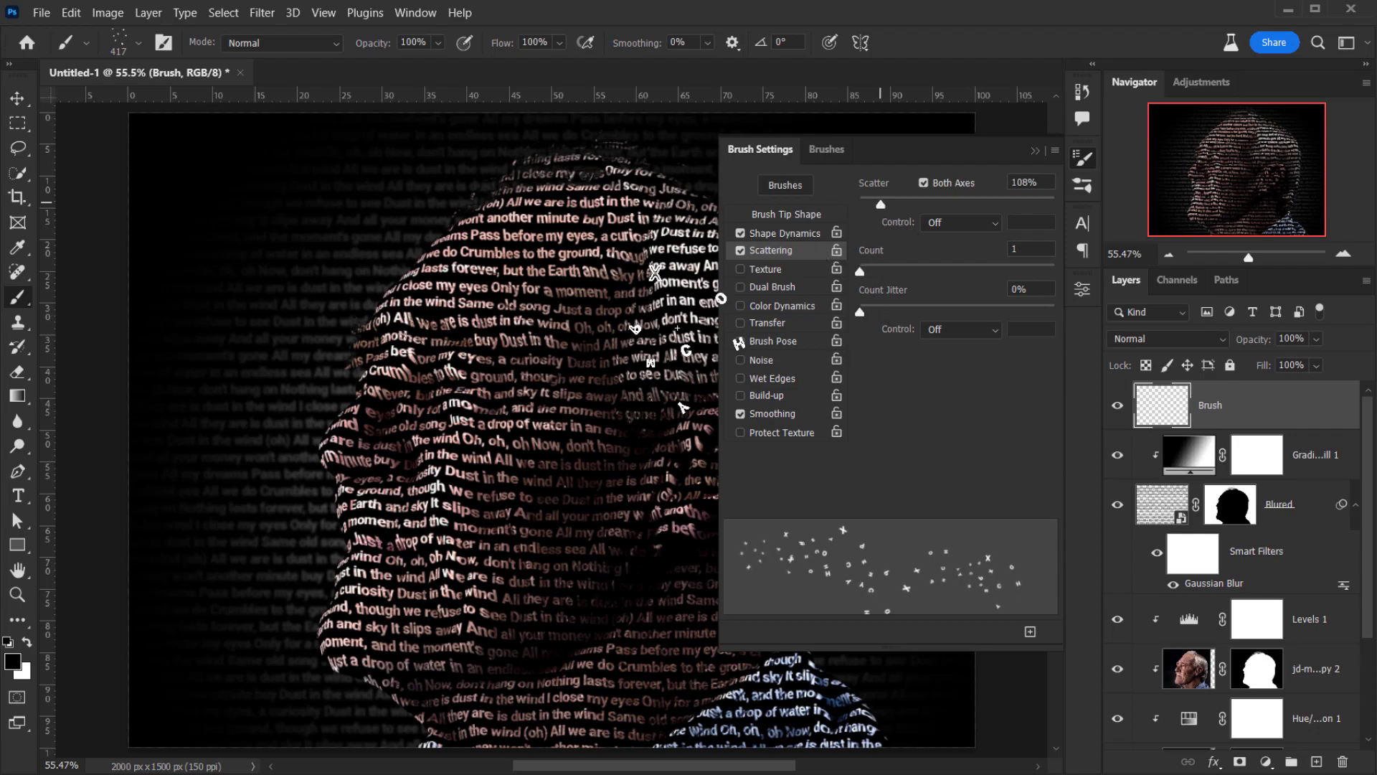
{"action": "left_click", "coordinate": [1037, 149]}
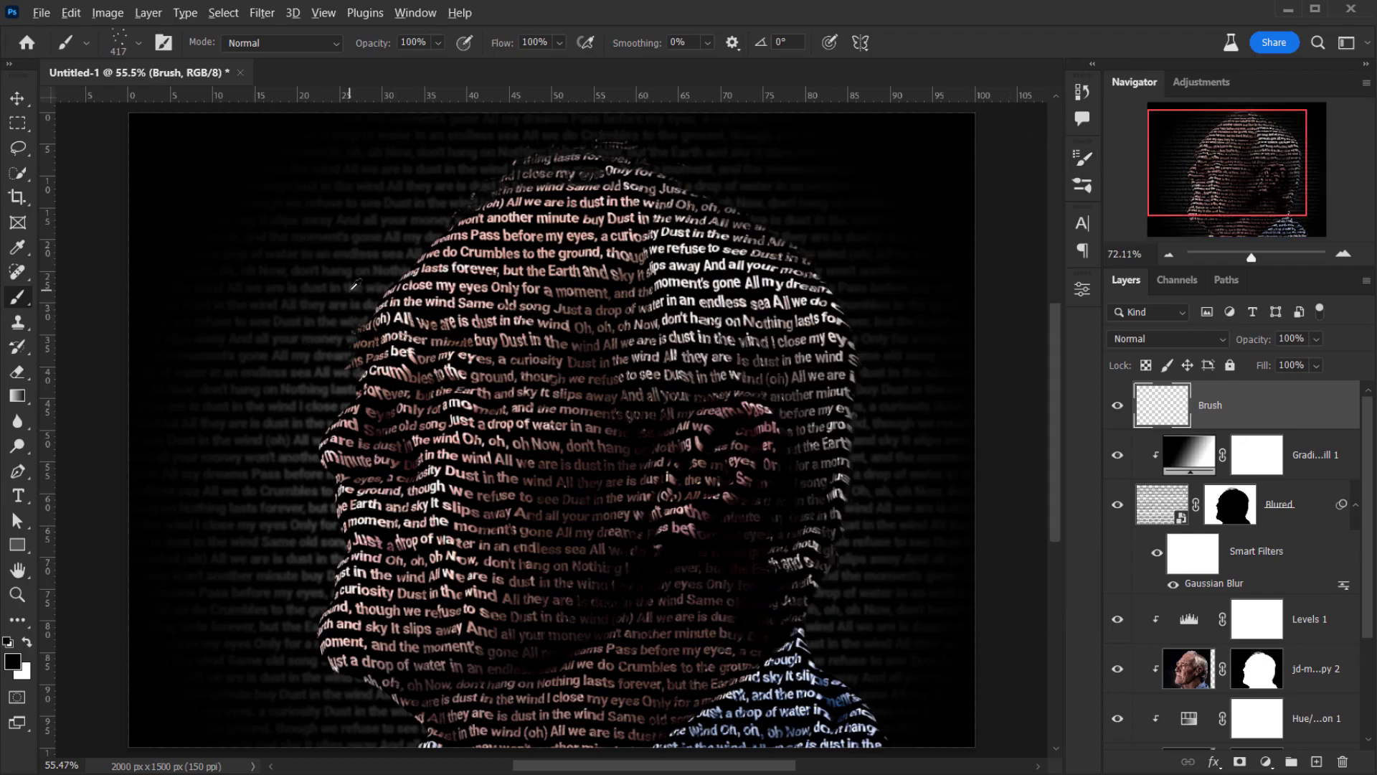
Reduce the brush size to 335 px and sample a light pink from the lyrics text on the man's forehead as the brush colour
{"action": "scroll", "coordinate": [387, 294], "scroll_direction": "up", "scroll_amount": 2}
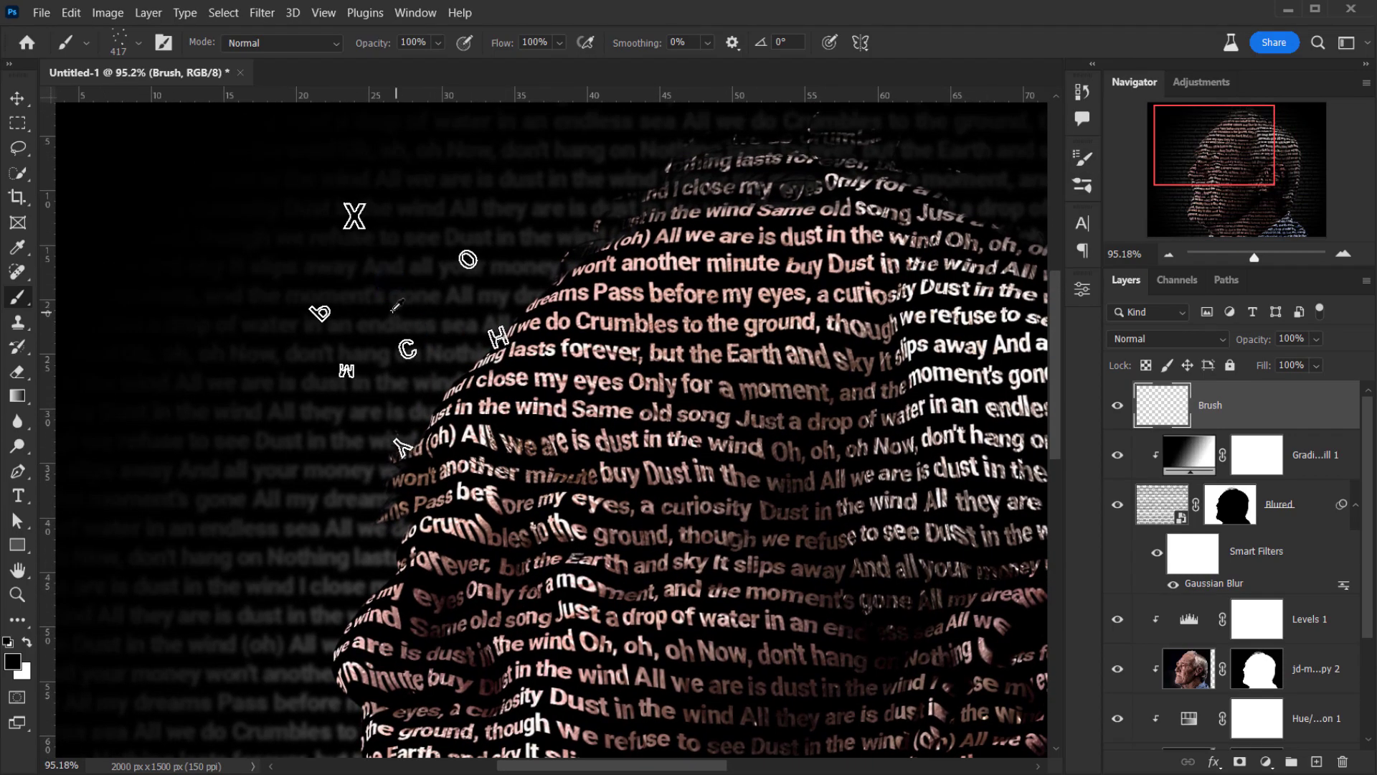
{"action": "left_click_drag", "start_coordinate": [393, 310], "coordinate": [335, 320]}
{"action": "left_click_drag", "start_coordinate": [304, 366], "coordinate": [320, 365]}
{"action": "scroll", "coordinate": [473, 411], "scroll_direction": "up", "scroll_amount": 4}
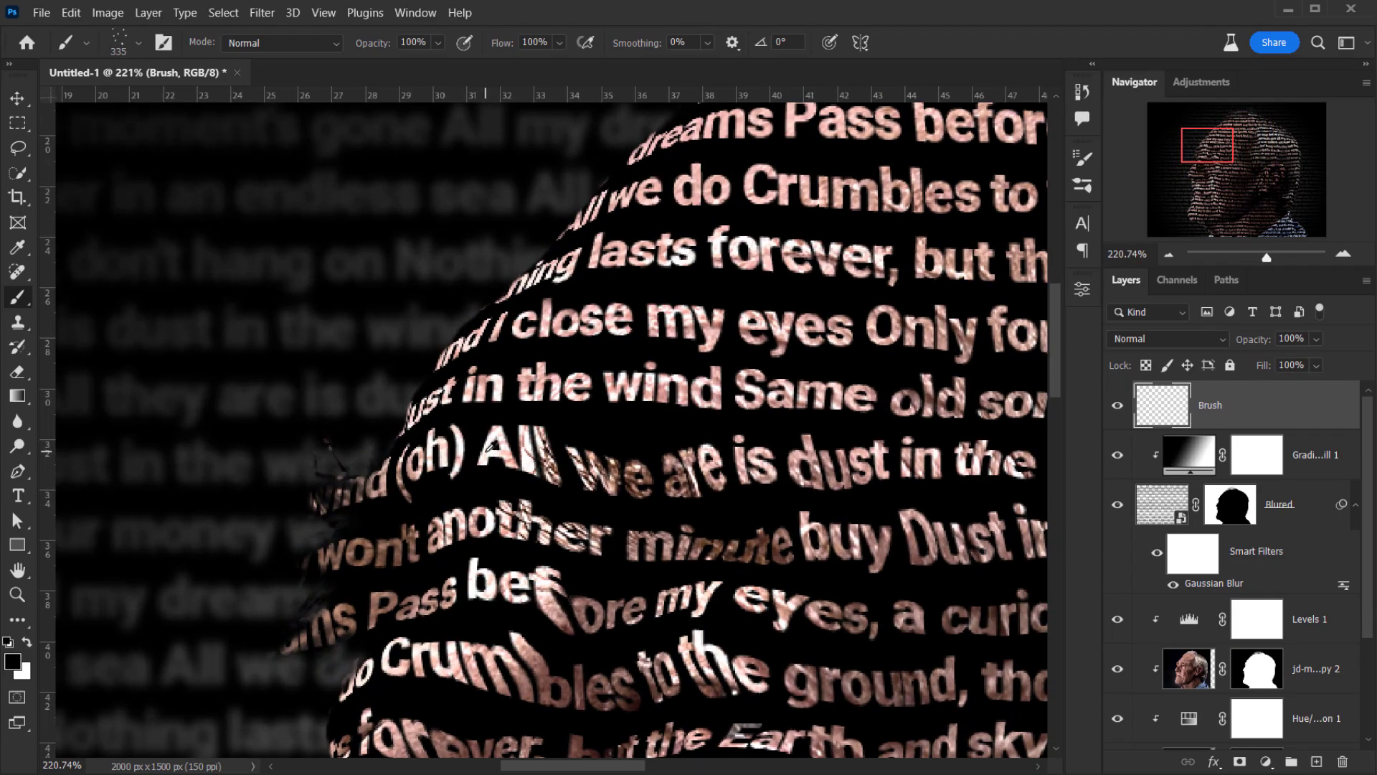
{"action": "left_click", "coordinate": [489, 446], "text": "alt"}
Try stamping clusters of large letters beside the man's forehead with the 335 px letter brush
{"action": "scroll", "coordinate": [330, 383], "scroll_direction": "down", "scroll_amount": 3}
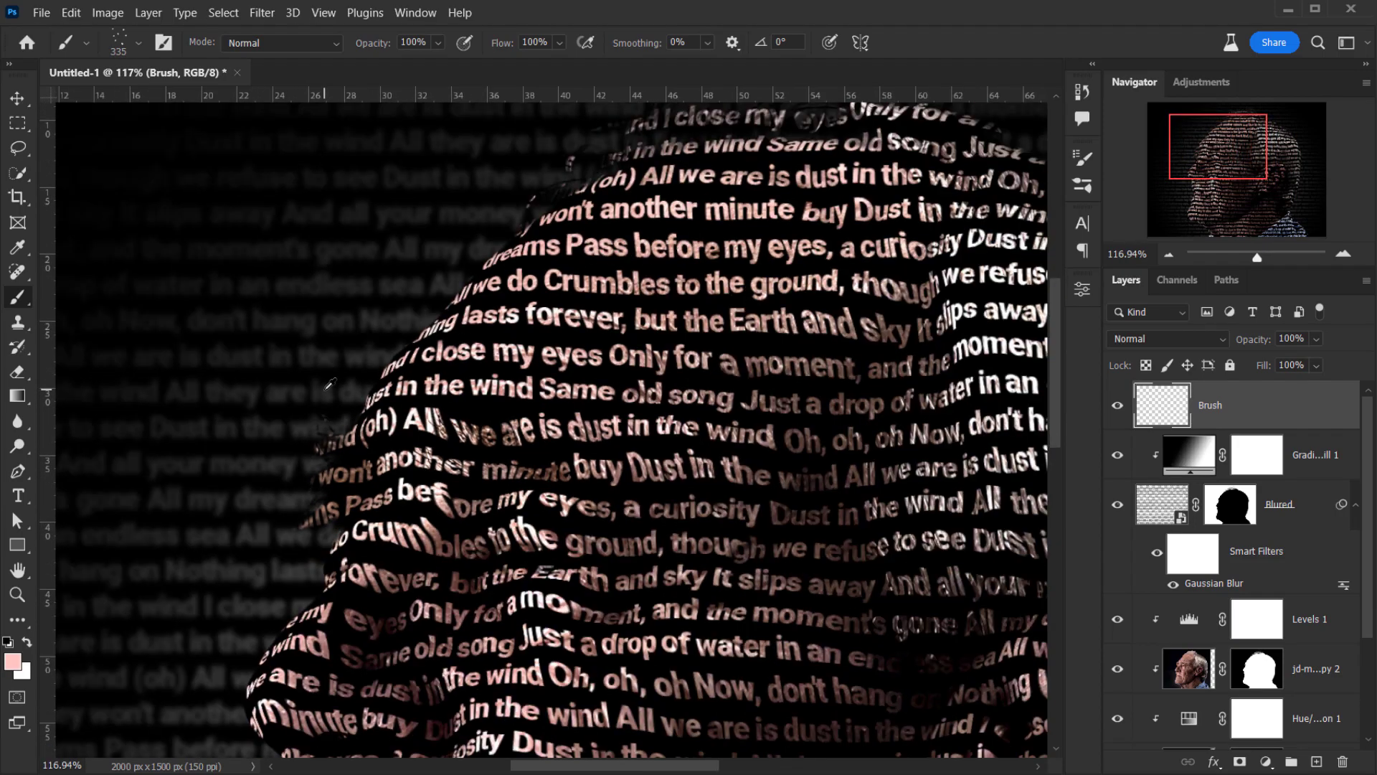
{"action": "scroll", "coordinate": [319, 351], "scroll_direction": "down", "scroll_amount": 2}
{"action": "scroll", "coordinate": [341, 362], "scroll_direction": "down", "scroll_amount": 1}
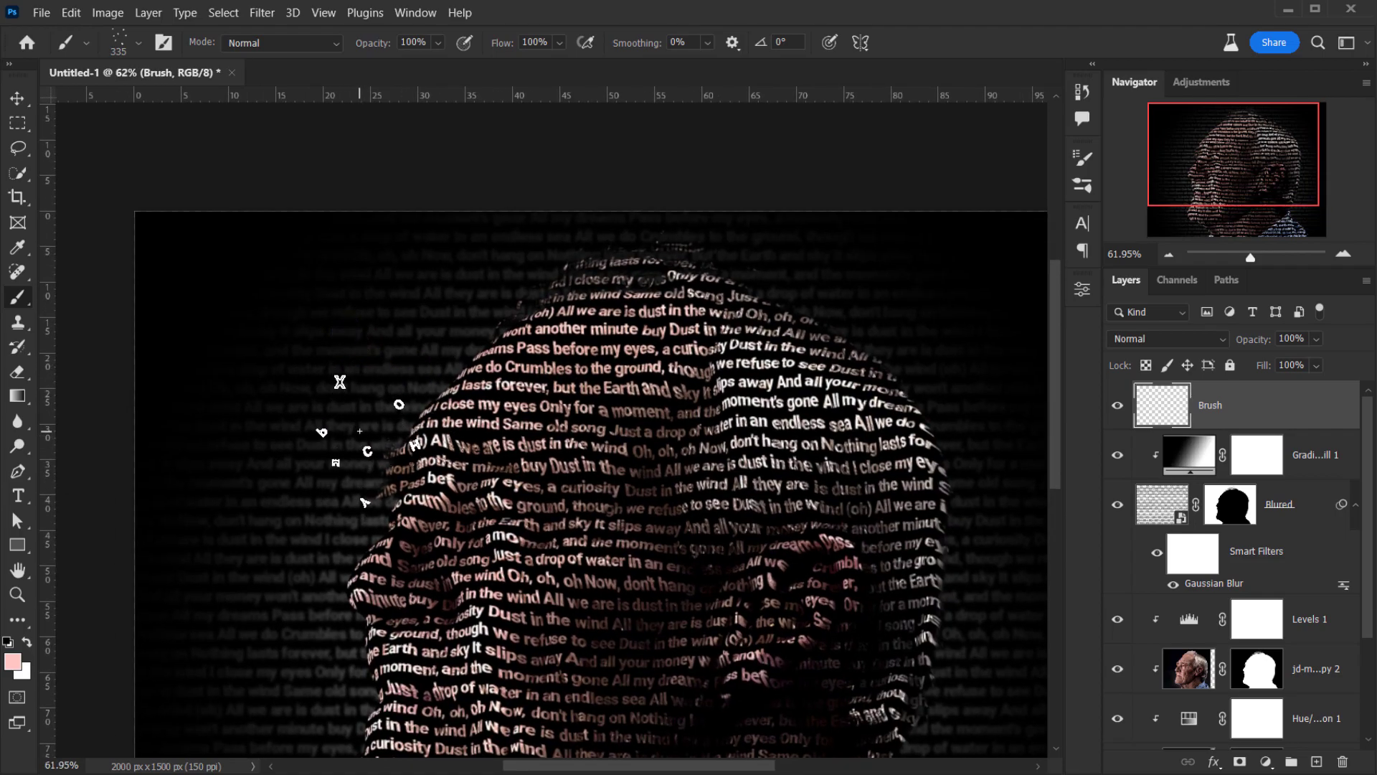
{"action": "left_click_drag", "start_coordinate": [337, 511], "coordinate": [384, 500]}
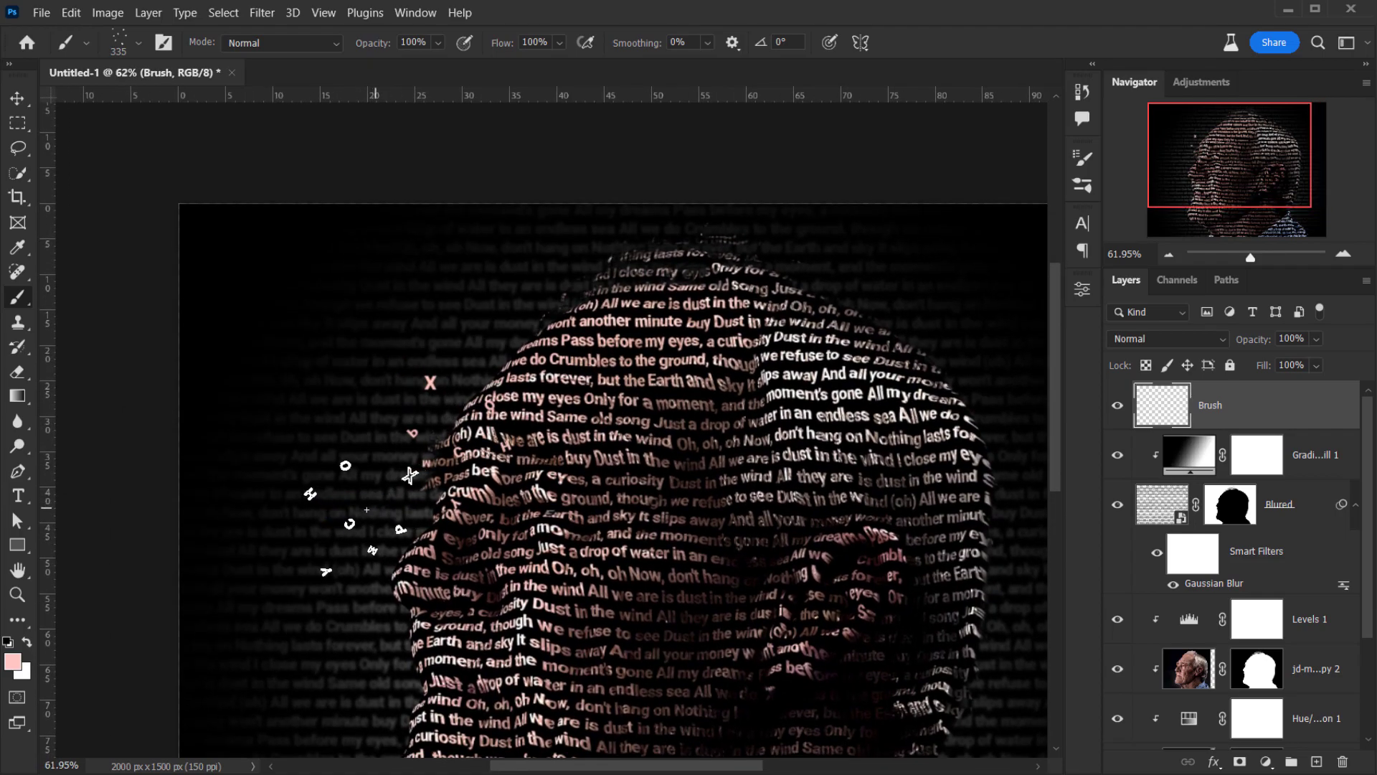
{"action": "key", "text": "ctrl+z"}
{"action": "left_click", "coordinate": [426, 348]}
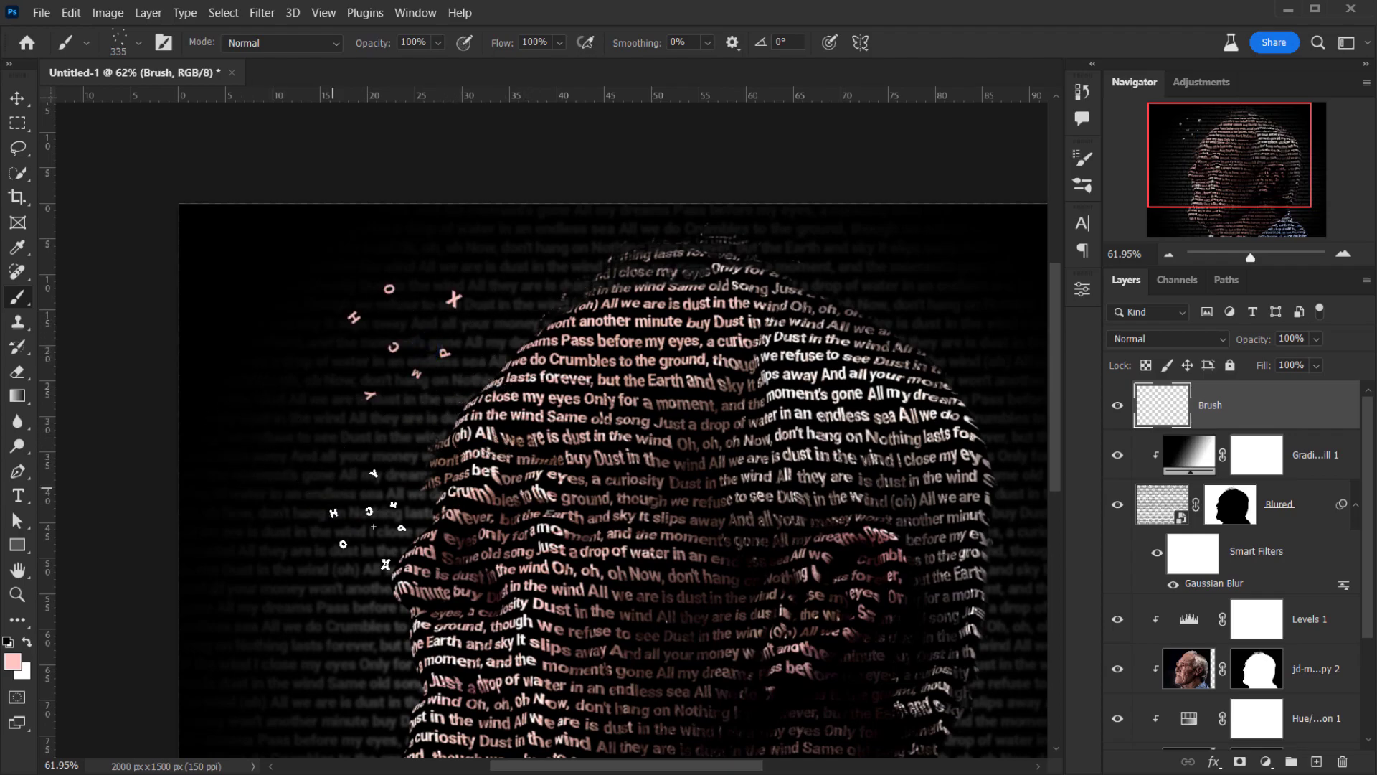
Reduce the letter brush to 200 px and 150 px and stamp small letters by the brow and around the top of the head
{"action": "left_click_drag", "start_coordinate": [407, 513], "coordinate": [433, 452]}
{"action": "key", "text": "bracketleft"}
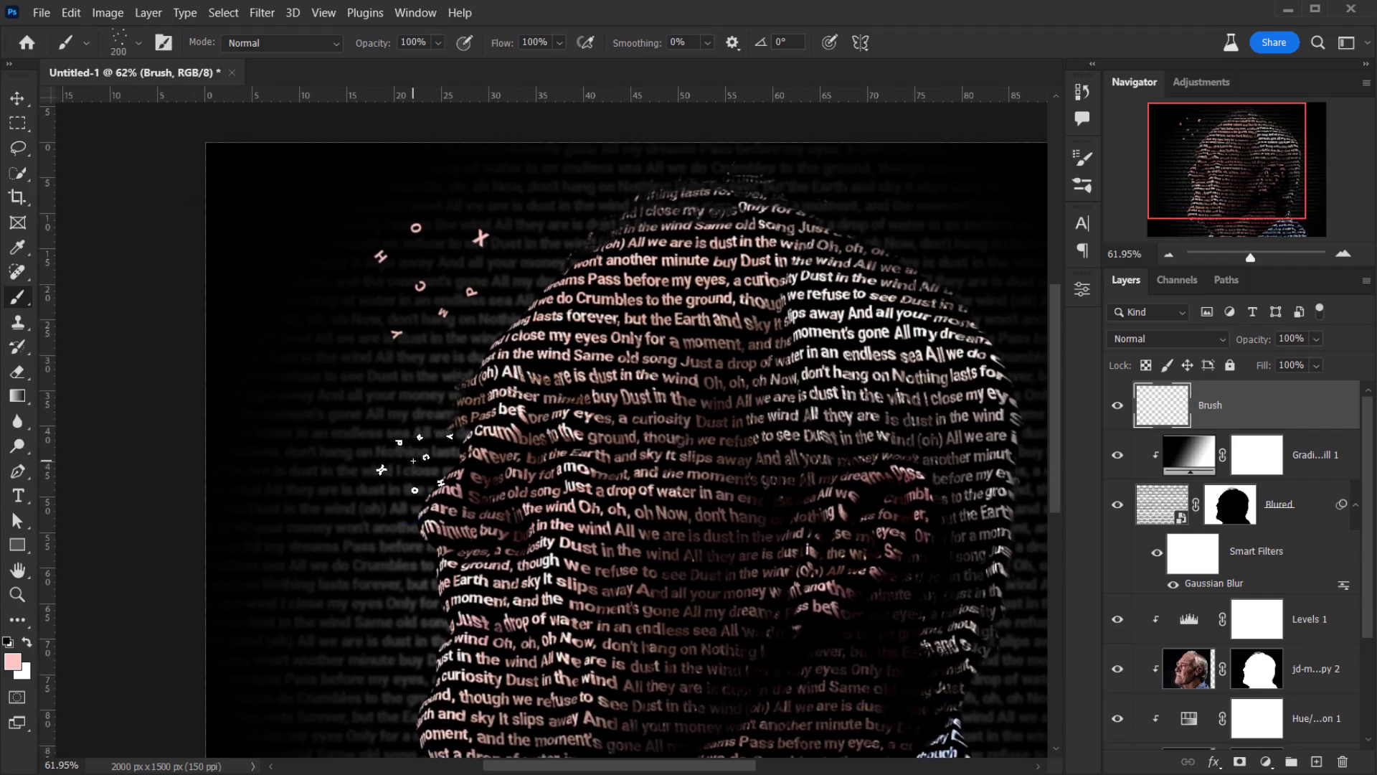
{"action": "left_click", "coordinate": [419, 452]}
{"action": "left_click_drag", "start_coordinate": [886, 399], "coordinate": [827, 519]}
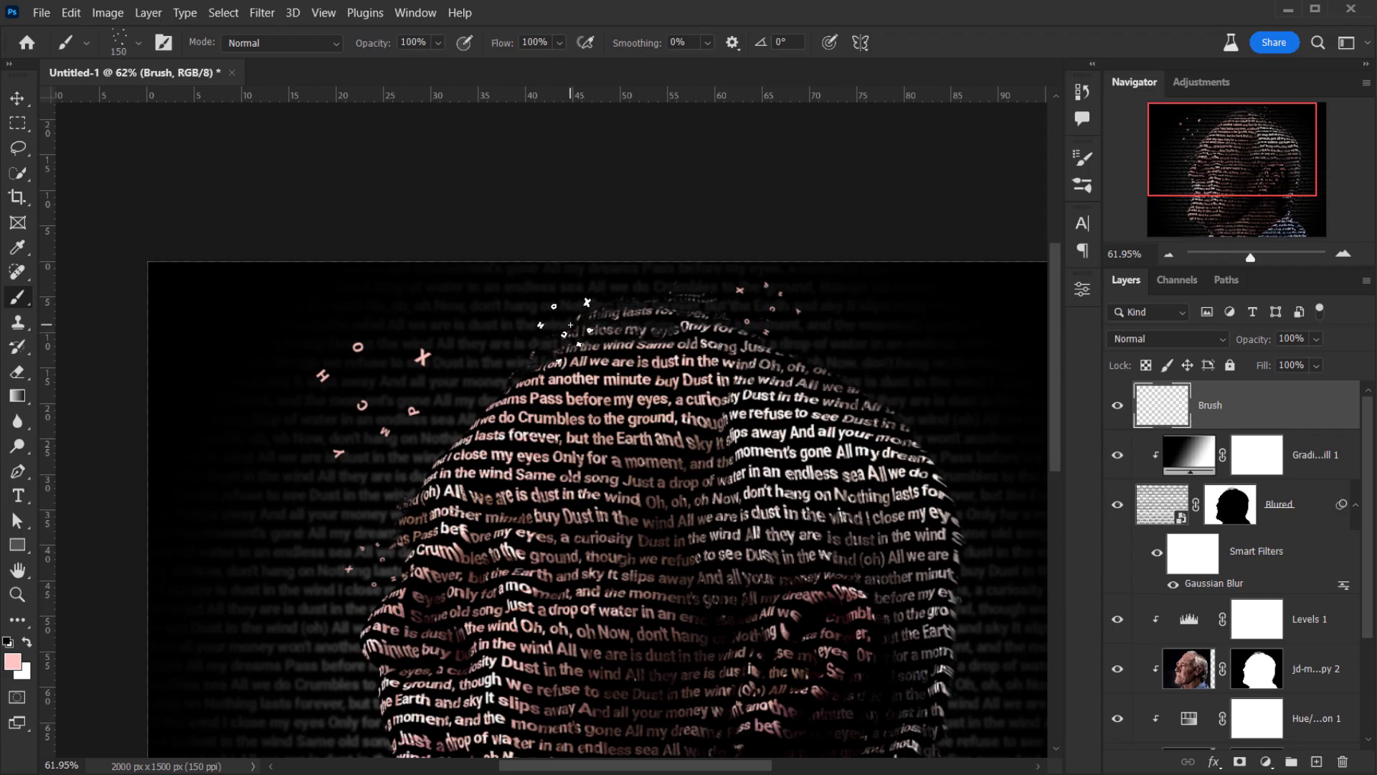
{"action": "left_click_drag", "start_coordinate": [427, 500], "coordinate": [521, 407]}
Select the large letters beside the forehead with a rectangular marquee and delete them
{"action": "left_click", "coordinate": [18, 124]}
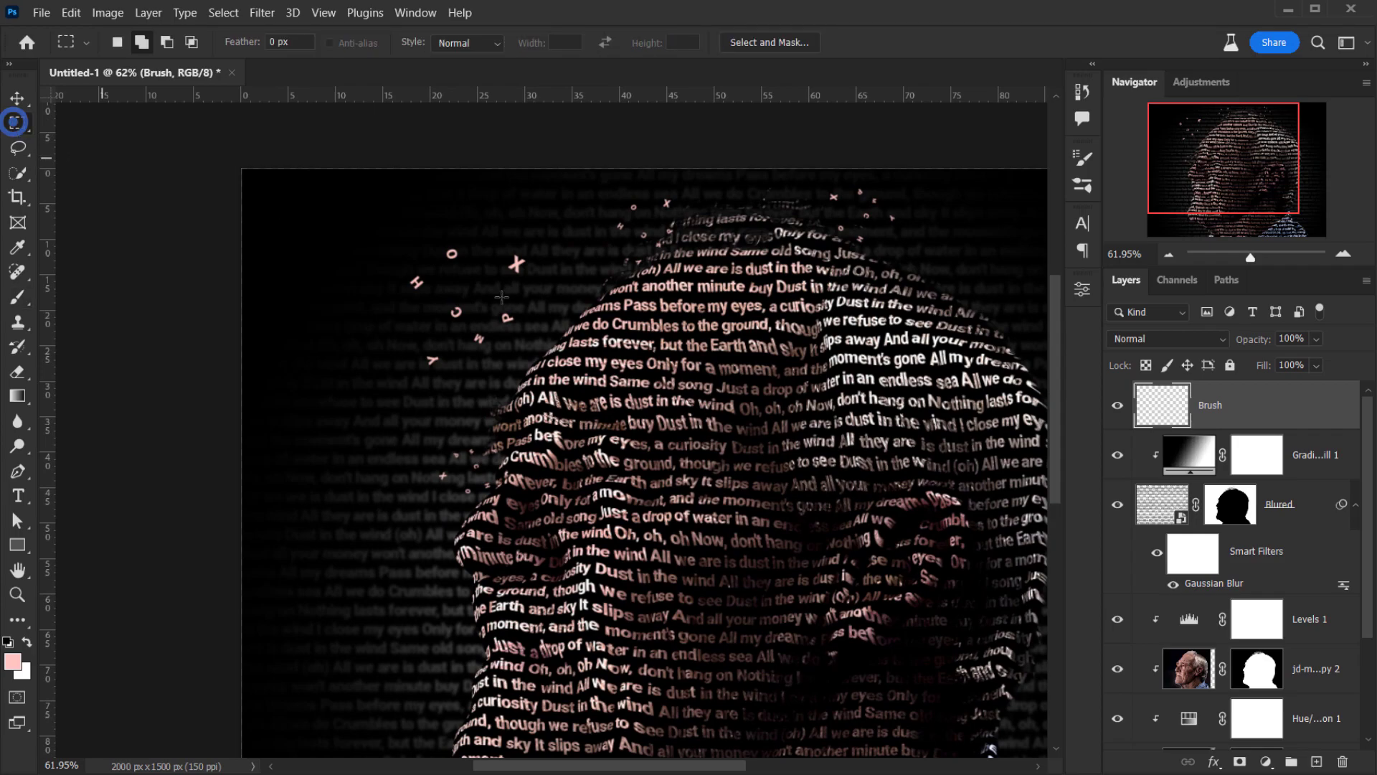
{"action": "mouse_move", "coordinate": [349, 247]}
{"action": "left_mouse_down"}
{"action": "mouse_move", "coordinate": [569, 363]}
{"action": "mouse_move", "coordinate": [529, 384]}
{"action": "mouse_move", "coordinate": [532, 366]}
{"action": "mouse_move", "coordinate": [557, 403]}
{"action": "mouse_move", "coordinate": [534, 363]}
{"action": "mouse_move", "coordinate": [465, 337]}
{"action": "mouse_move", "coordinate": [473, 310]}
{"action": "left_mouse_up"}
{"action": "key", "text": "Delete"}
Enlarge the letter brush to 400 px and stamp a cluster of letters in front of the man's forehead
{"action": "key", "text": "b"}
{"action": "scroll", "coordinate": [413, 436], "scroll_direction": "up", "scroll_amount": 3}
{"action": "mouse_move", "coordinate": [428, 543]}
{"action": "left_mouse_down"}
{"action": "mouse_move", "coordinate": [502, 156]}
{"action": "mouse_move", "coordinate": [452, 156]}
{"action": "mouse_move", "coordinate": [354, 535]}
{"action": "mouse_move", "coordinate": [363, 609]}
{"action": "left_mouse_up"}
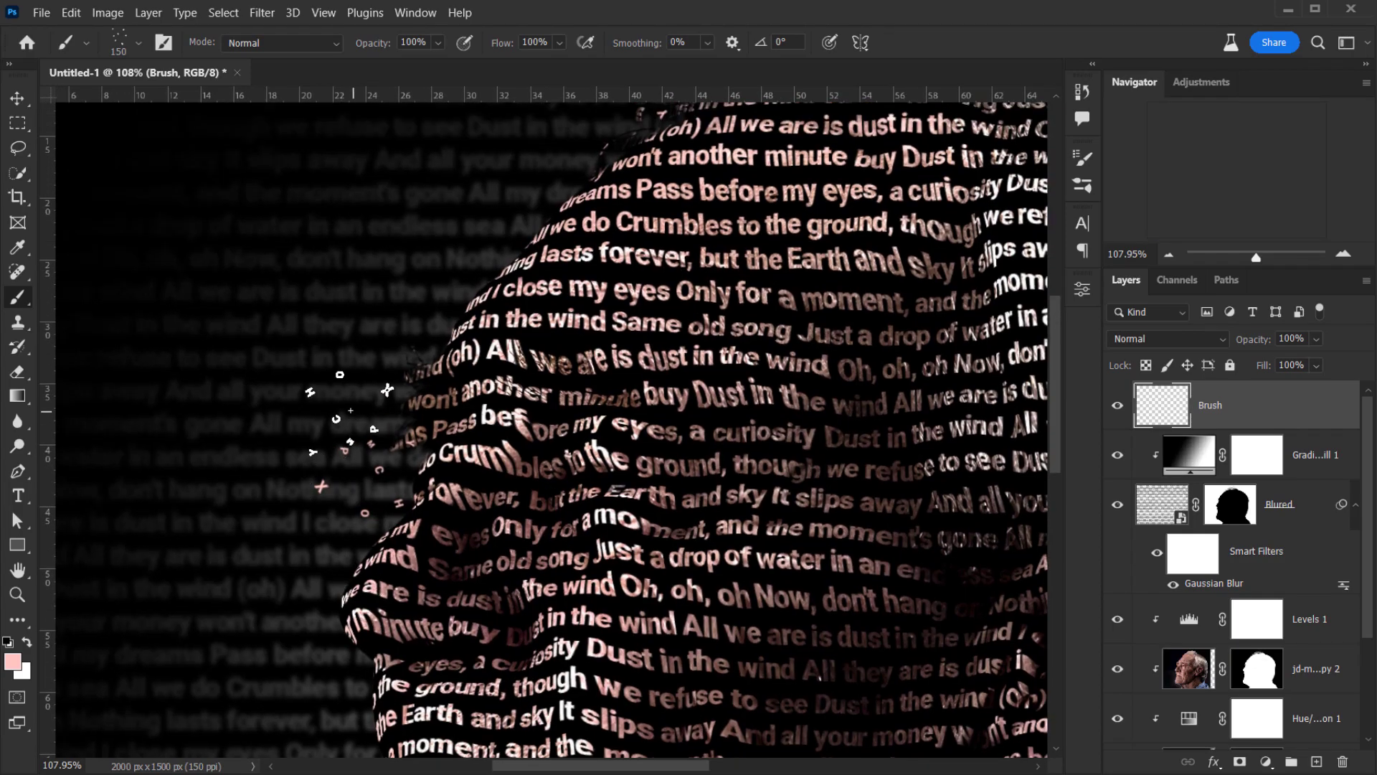
{"action": "left_click", "coordinate": [339, 352]}
{"action": "key", "text": "bracketright"}
{"action": "key", "text": "bracketright"}
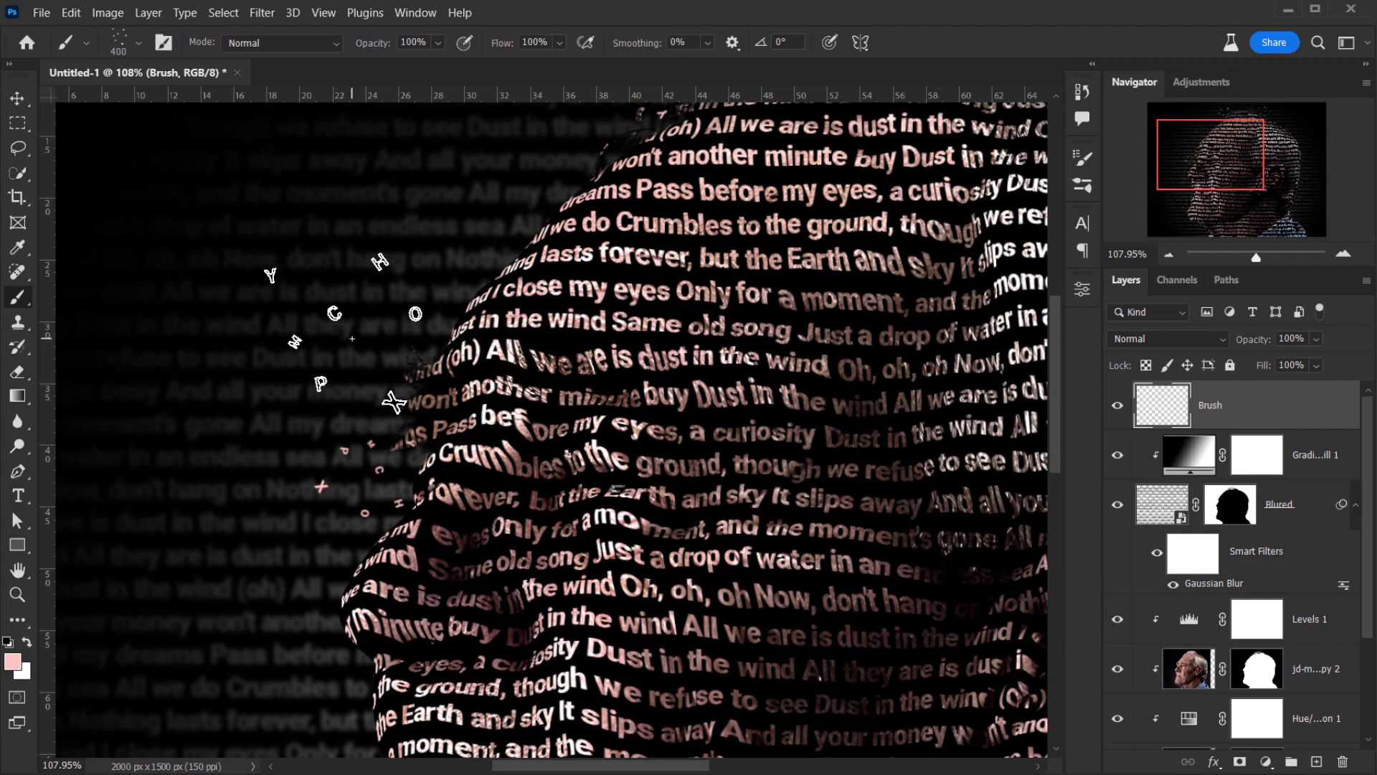
{"action": "left_click", "coordinate": [273, 319]}
Stamp 400 px letter clusters beside the shoulder behind the neck and in front of the mouth
{"action": "scroll", "coordinate": [493, 414], "scroll_direction": "down", "scroll_amount": 5}
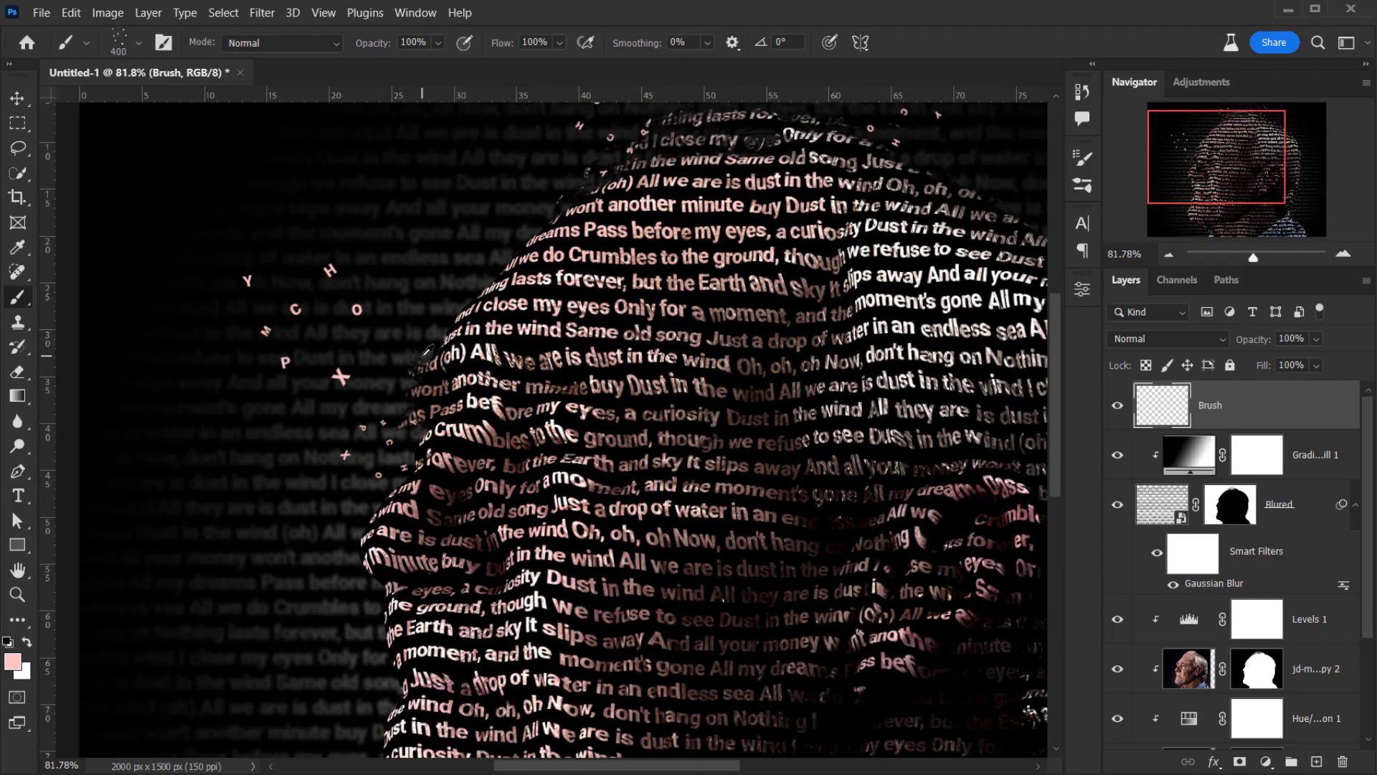
{"action": "left_click", "coordinate": [881, 606]}
{"action": "left_click", "coordinate": [378, 547]}
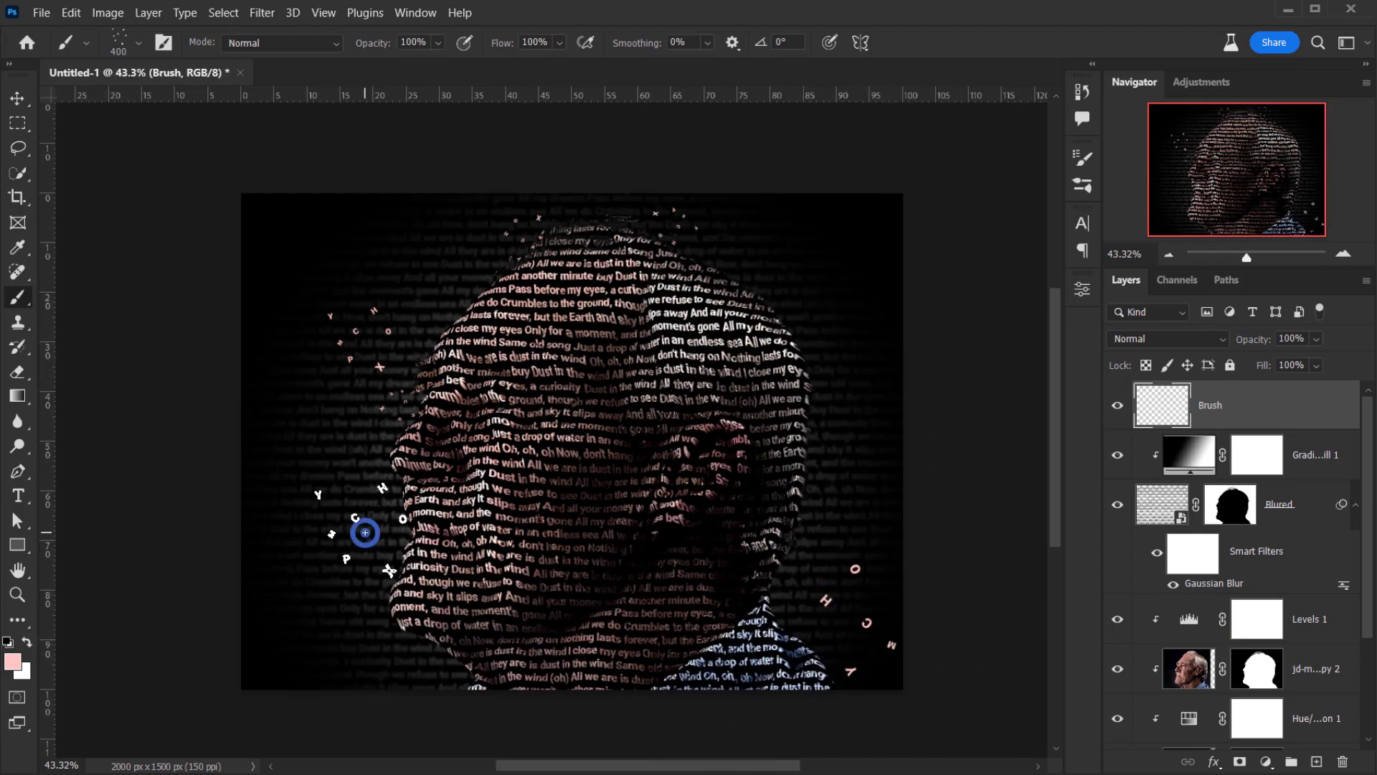
Reduce the letter brush to 277 px and down to 125 px, stamping smaller letters in front of the nose and brow
{"action": "scroll", "coordinate": [368, 466], "scroll_direction": "up", "scroll_amount": 3}
{"action": "left_click_drag", "start_coordinate": [364, 443], "coordinate": [302, 451]}
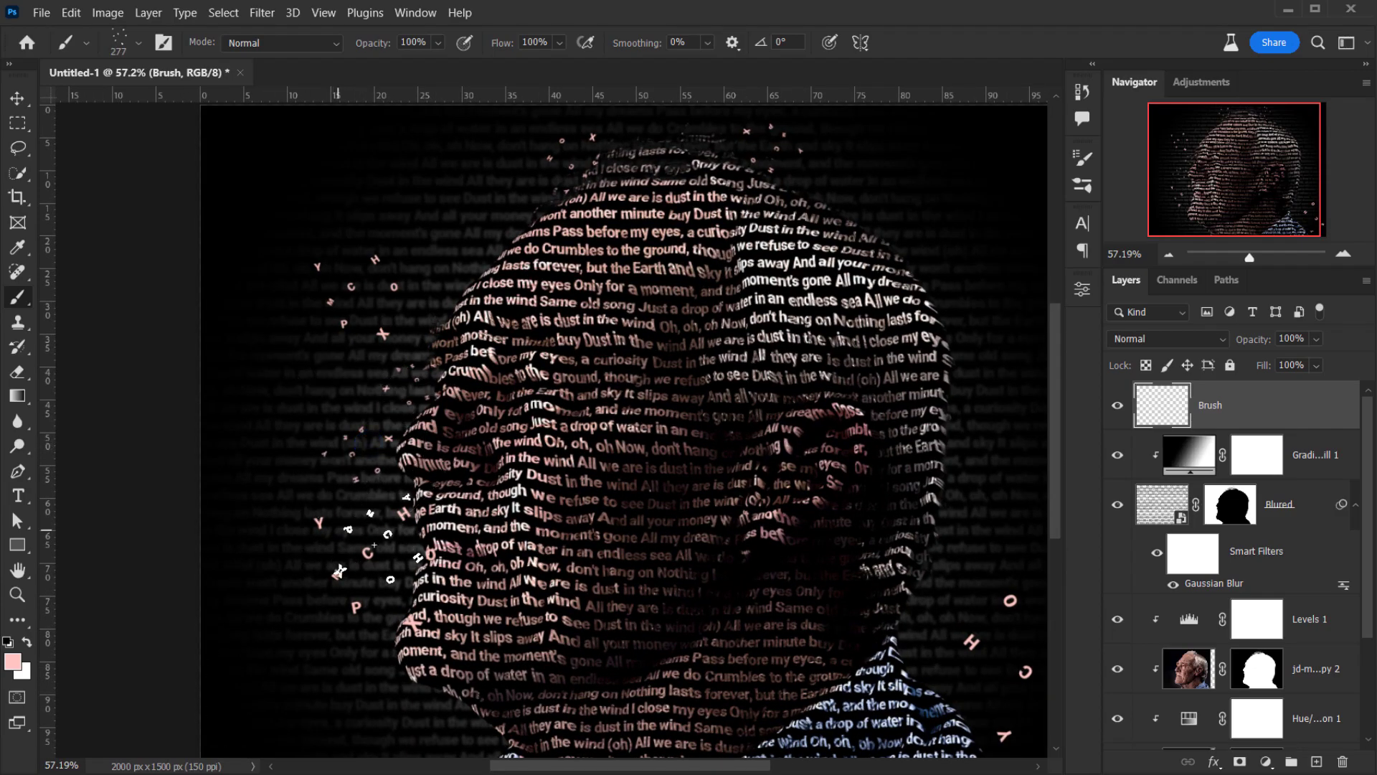
{"action": "left_click", "coordinate": [415, 340]}
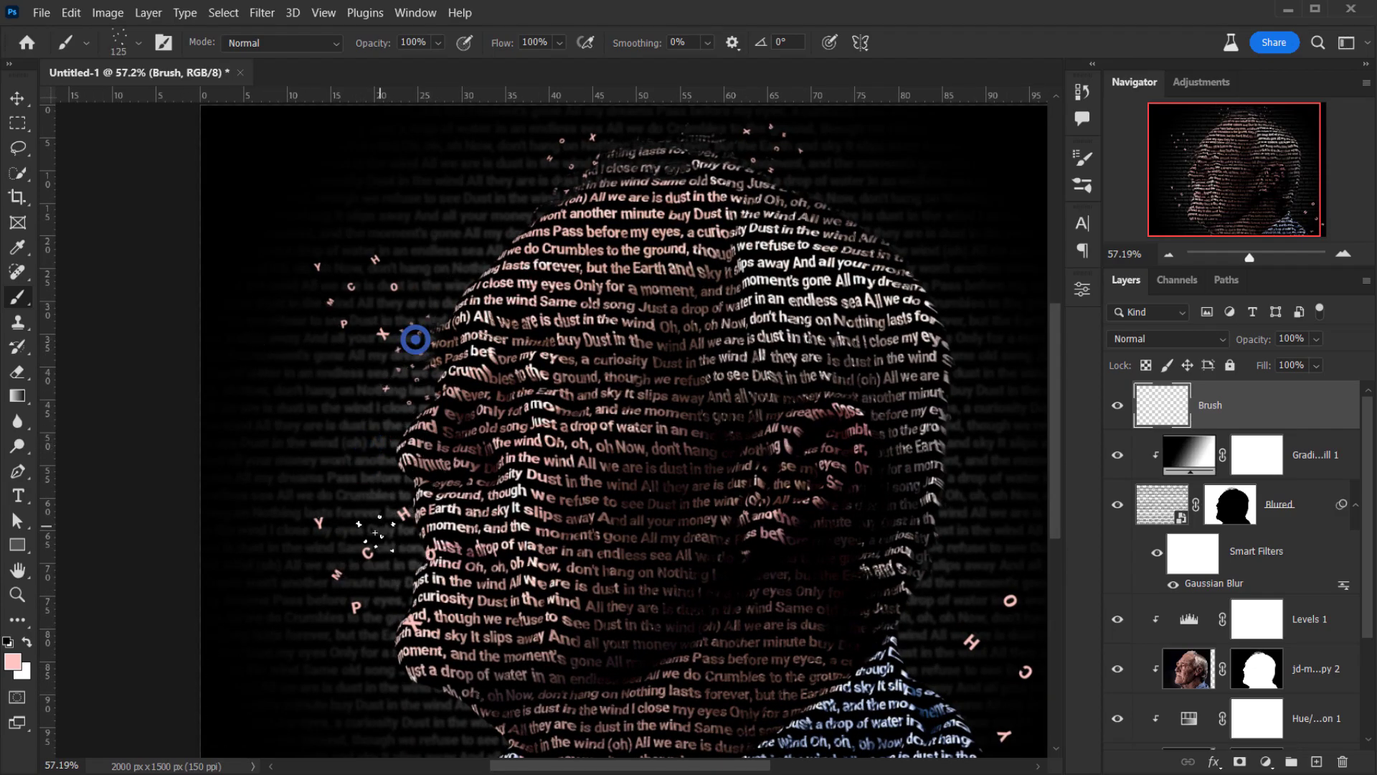
{"action": "left_click", "coordinate": [341, 435]}
{"action": "scroll", "coordinate": [306, 470], "scroll_direction": "down", "scroll_amount": 7}
{"action": "scroll", "coordinate": [308, 462], "scroll_direction": "up", "scroll_amount": 7}
{"action": "scroll", "coordinate": [362, 495], "scroll_direction": "down", "scroll_amount": 6}
{"action": "scroll", "coordinate": [358, 490], "scroll_direction": "up", "scroll_amount": 3}
Stamp scattered letters along the back of the head and neck, undoing and retrying the placements near the neck
{"action": "left_click_drag", "start_coordinate": [605, 350], "coordinate": [578, 408]}
{"action": "left_click", "coordinate": [729, 411]}
{"action": "left_click", "coordinate": [716, 674]}
{"action": "left_click", "coordinate": [747, 579]}
{"action": "left_click", "coordinate": [745, 601]}
{"action": "key", "text": "ctrl+z"}
{"action": "left_click", "coordinate": [747, 529]}
{"action": "key", "text": "ctrl+z"}
{"action": "left_click", "coordinate": [751, 519]}
{"action": "key", "text": "ctrl+z"}
{"action": "left_click", "coordinate": [759, 535]}
{"action": "key", "text": "ctrl+z"}
{"action": "left_click", "coordinate": [743, 553]}
Stamp more scattered letters above the forehead and below the chin
{"action": "left_click", "coordinate": [425, 406]}
{"action": "left_click_drag", "start_coordinate": [360, 614], "coordinate": [393, 558]}
{"action": "left_click", "coordinate": [434, 674]}
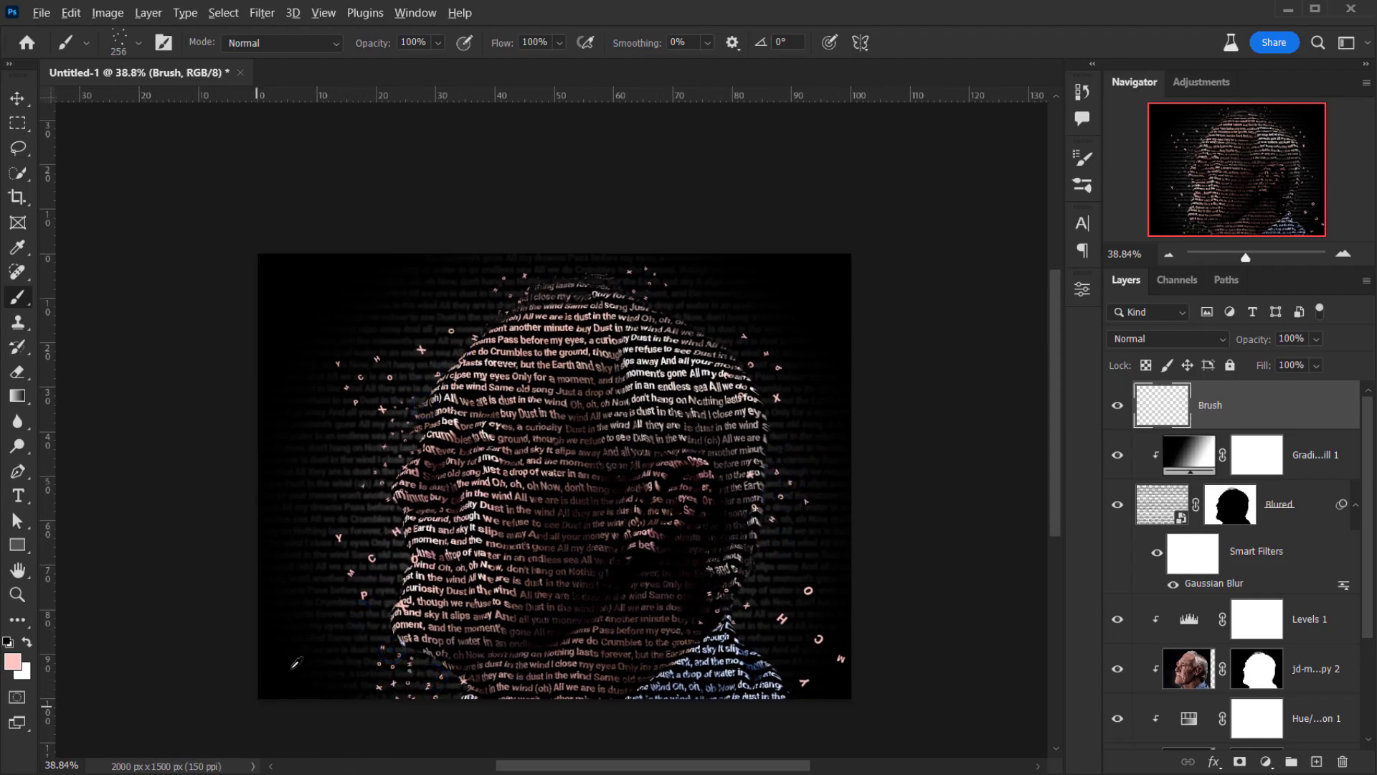
Examine the scattered letters around the portrait, both as a whole and close up
{"action": "scroll", "coordinate": [291, 660], "scroll_direction": "down", "scroll_amount": 2}
{"action": "scroll", "coordinate": [866, 519], "scroll_direction": "up", "scroll_amount": 4}
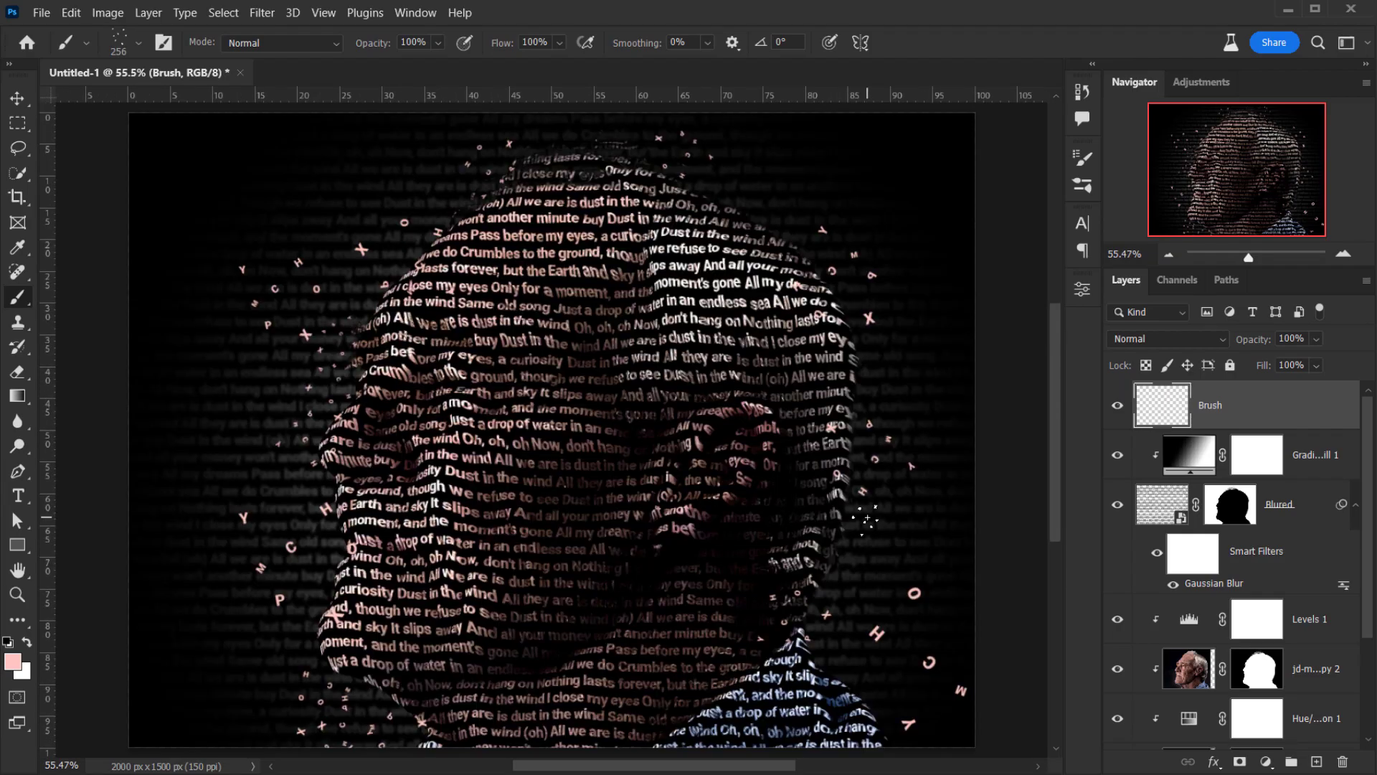
{"action": "key", "text": "v"}
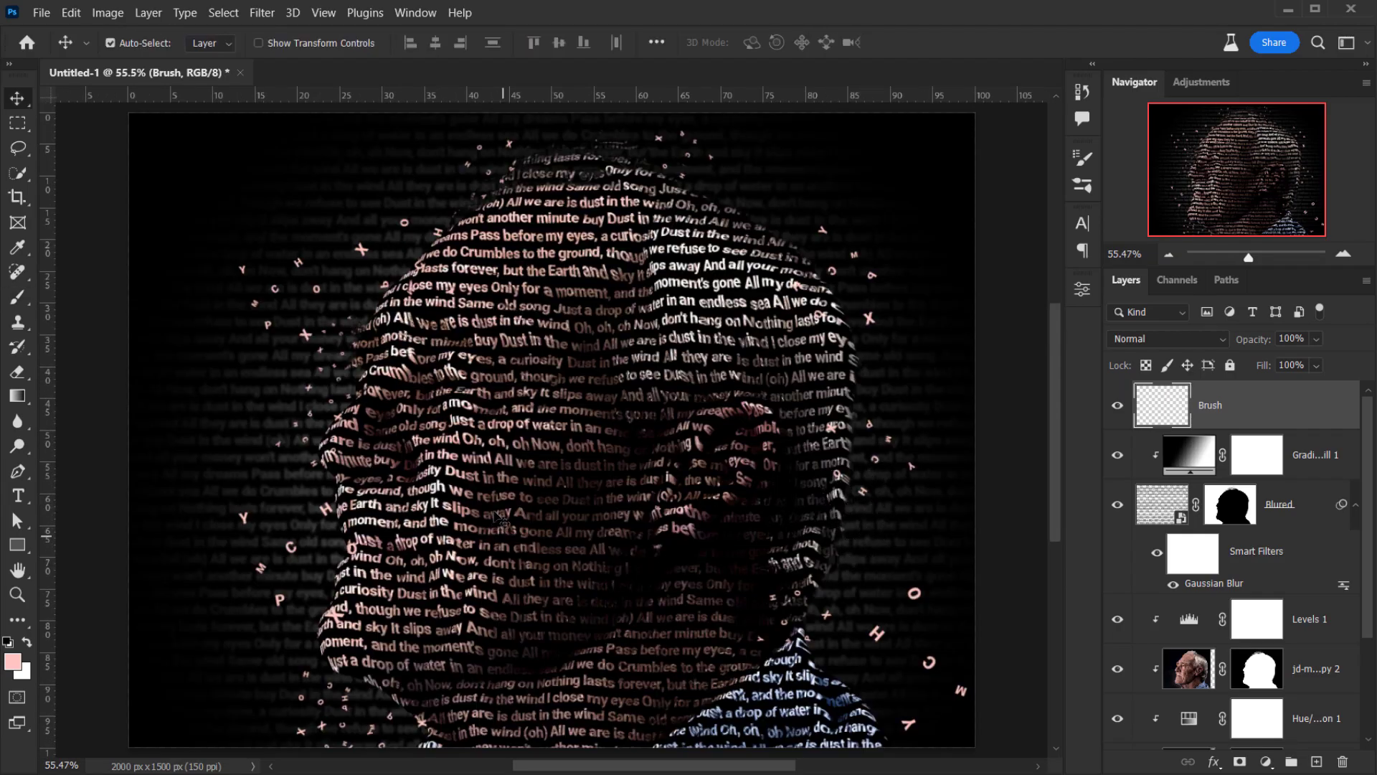
{"action": "scroll", "coordinate": [505, 500], "scroll_direction": "down", "scroll_amount": 1}
{"action": "left_click_drag", "start_coordinate": [522, 251], "coordinate": [491, 290]}
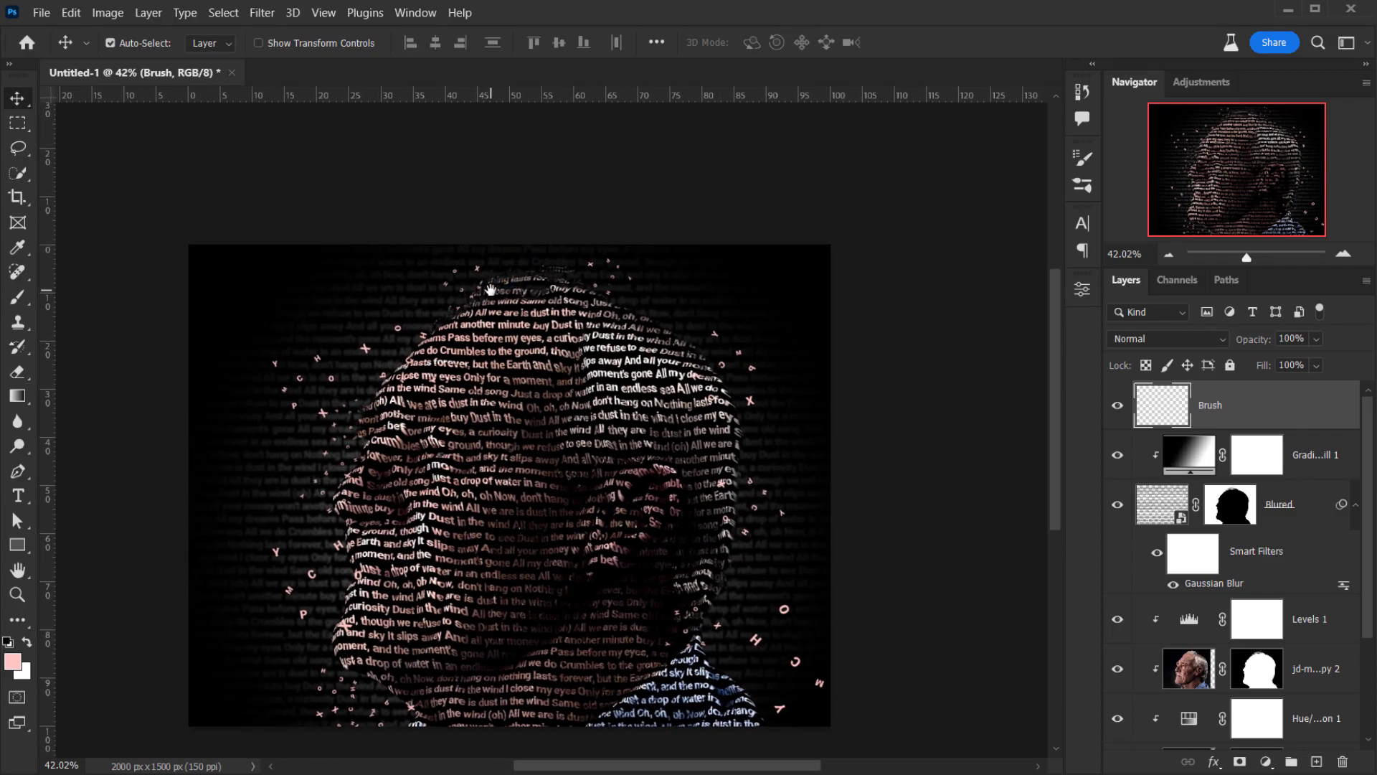
{"action": "scroll", "coordinate": [566, 356], "scroll_direction": "up", "scroll_amount": 3}
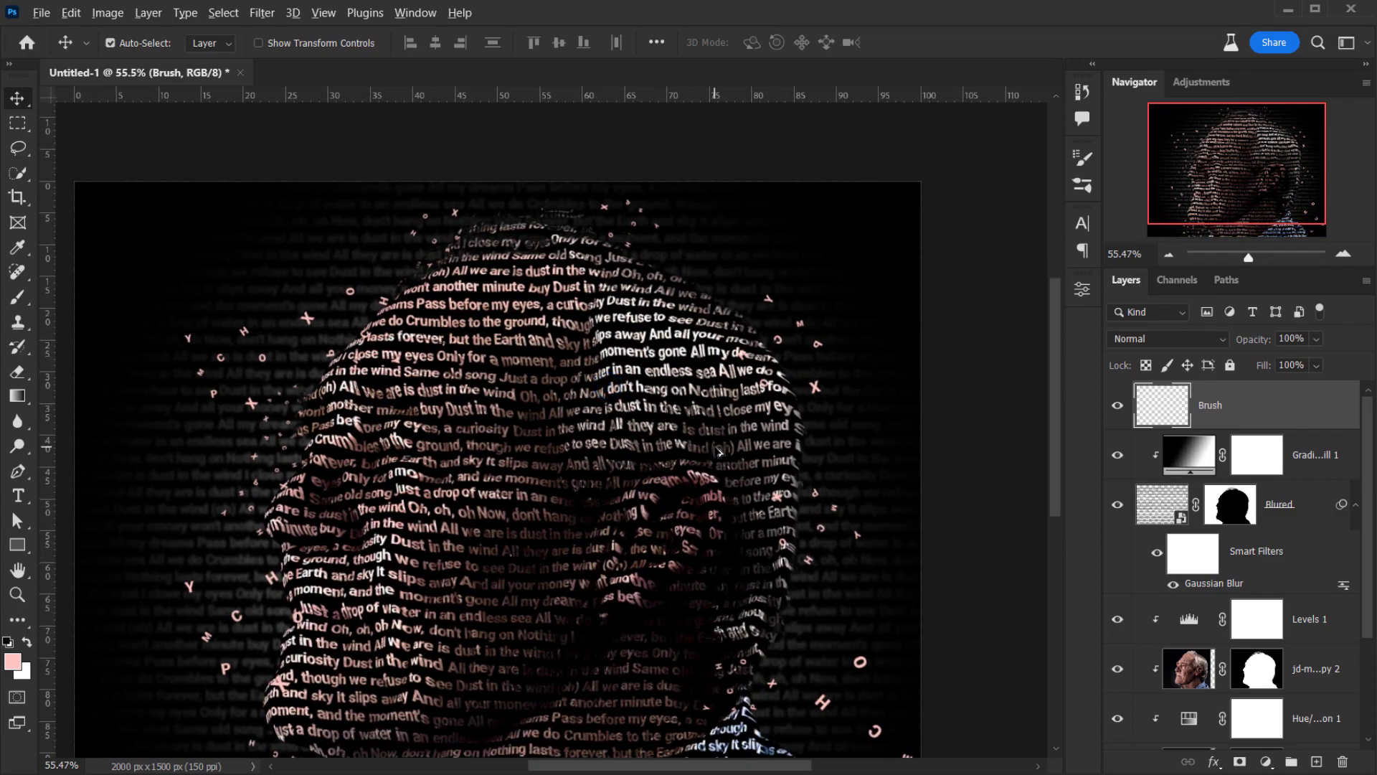
{"action": "scroll", "coordinate": [414, 451], "scroll_direction": "up", "scroll_amount": 2}
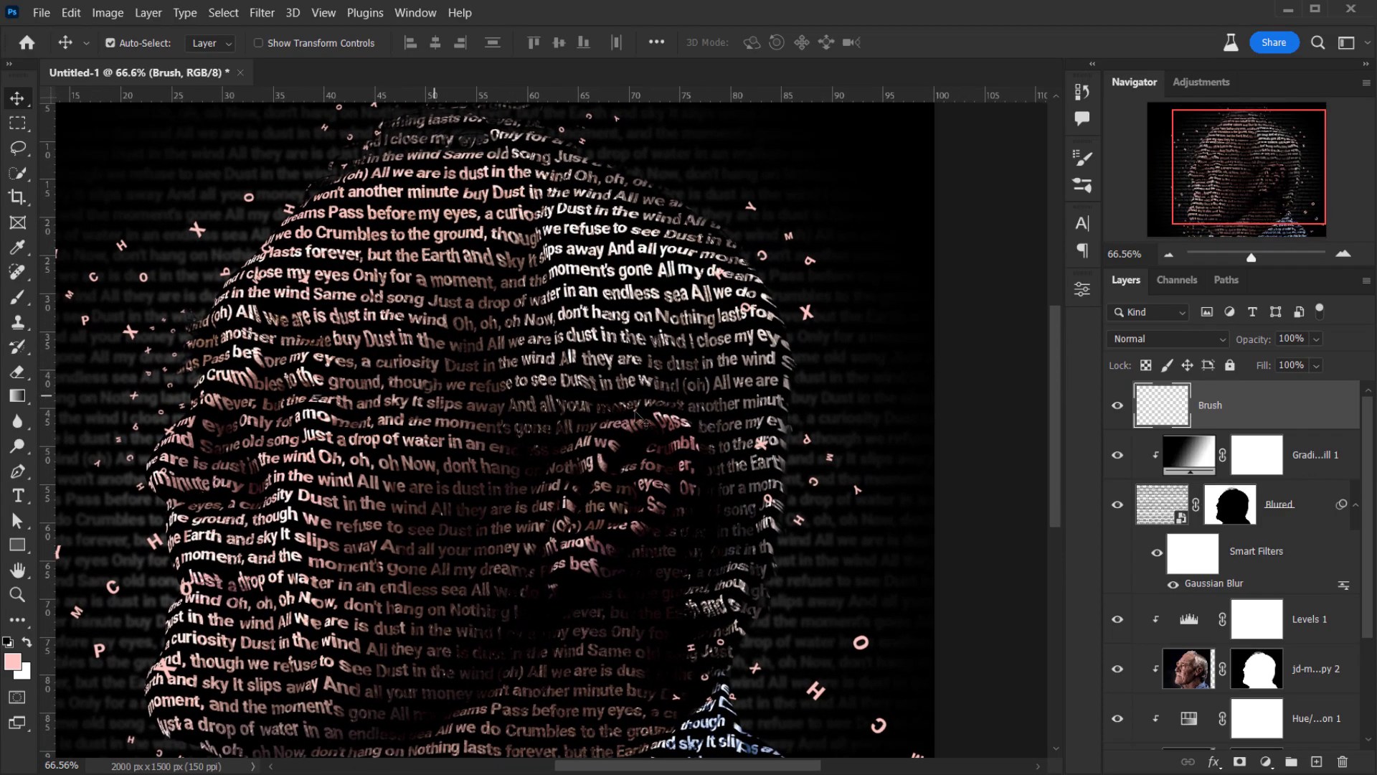
{"action": "scroll", "coordinate": [804, 428], "scroll_direction": "up", "scroll_amount": 1}
{"action": "scroll", "coordinate": [753, 415], "scroll_direction": "up", "scroll_amount": 1}
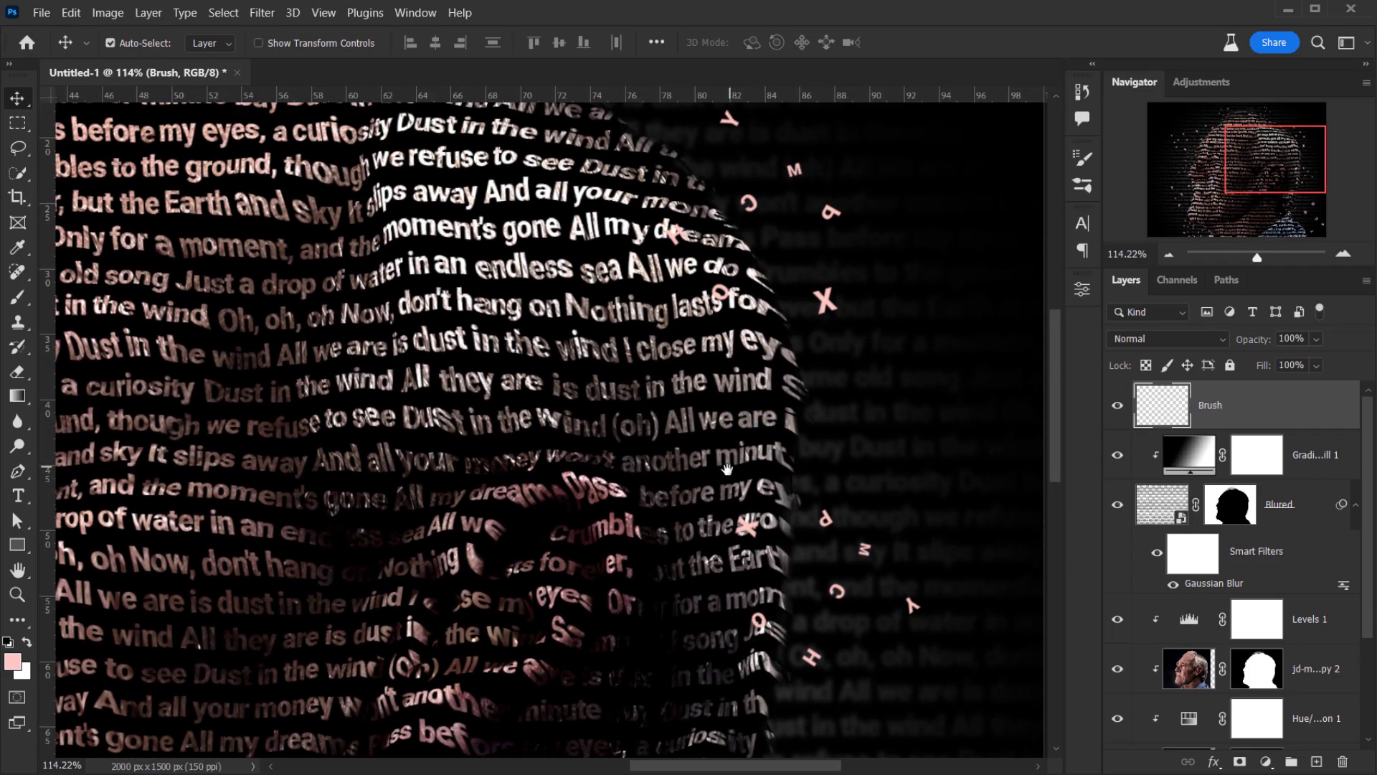
{"action": "scroll", "coordinate": [723, 479], "scroll_direction": "down", "scroll_amount": 2}
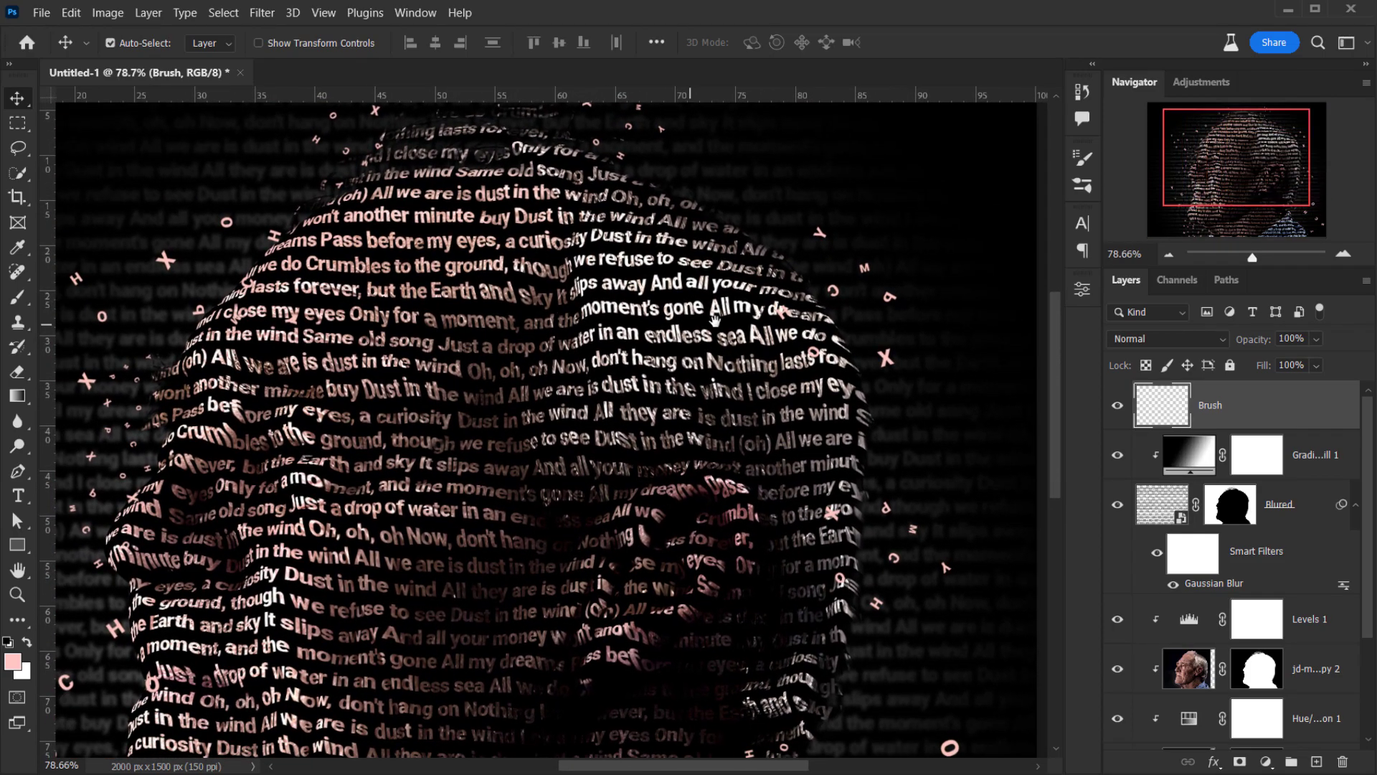
{"action": "left_click_drag", "start_coordinate": [714, 319], "coordinate": [839, 299]}
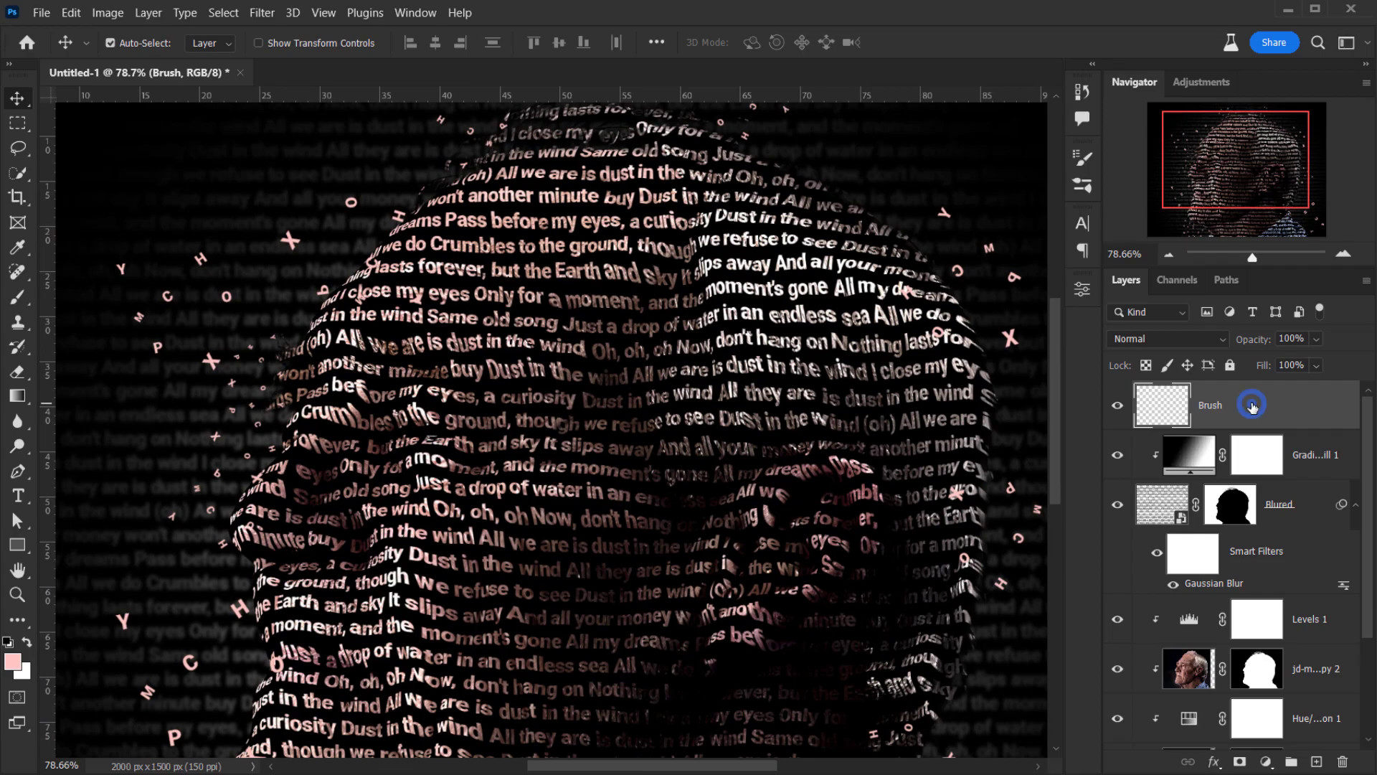
Apply a Color Overlay layer style to the Brush layer, using the brownish pink ad8278 based on a sample from the face text
{"action": "double_click", "coordinate": [1189, 396]}
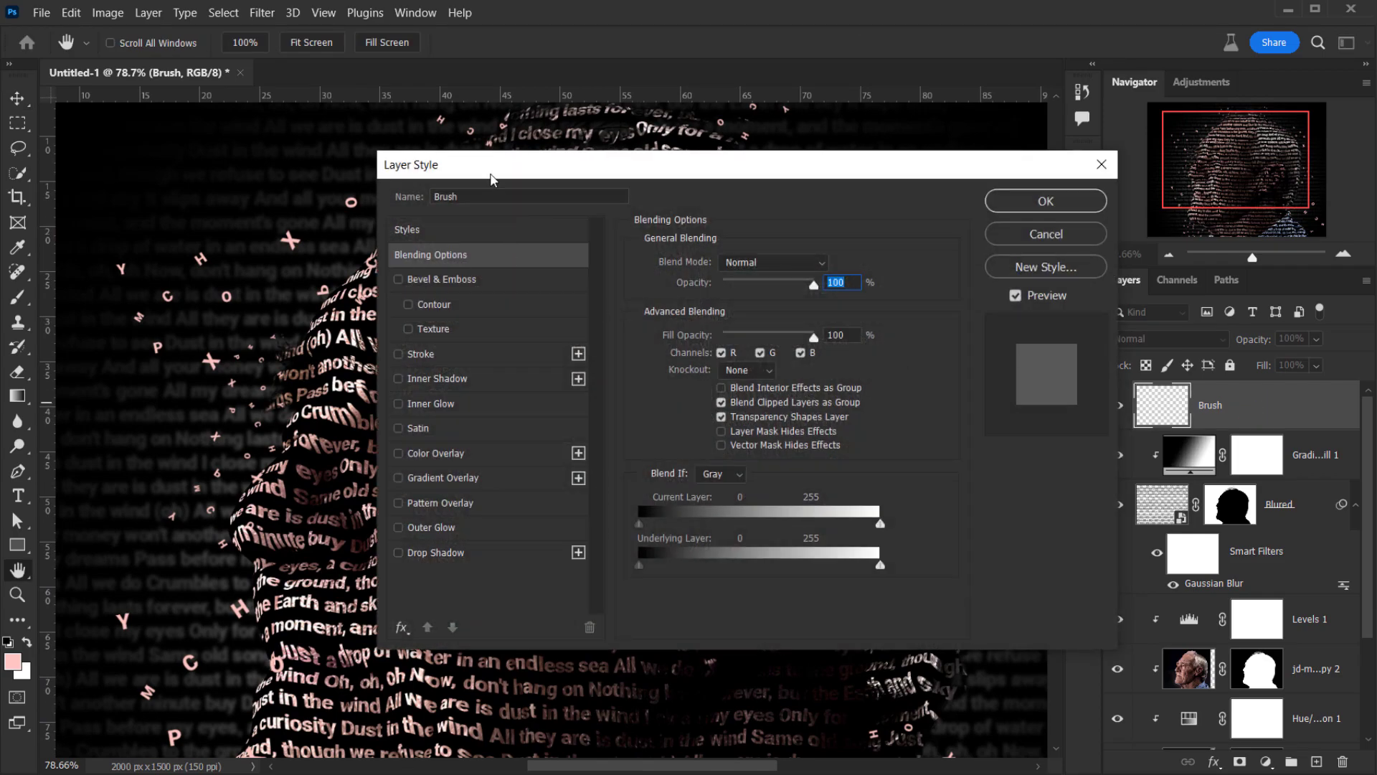
{"action": "left_click_drag", "start_coordinate": [492, 179], "coordinate": [753, 165]}
{"action": "left_click", "coordinate": [714, 440]}
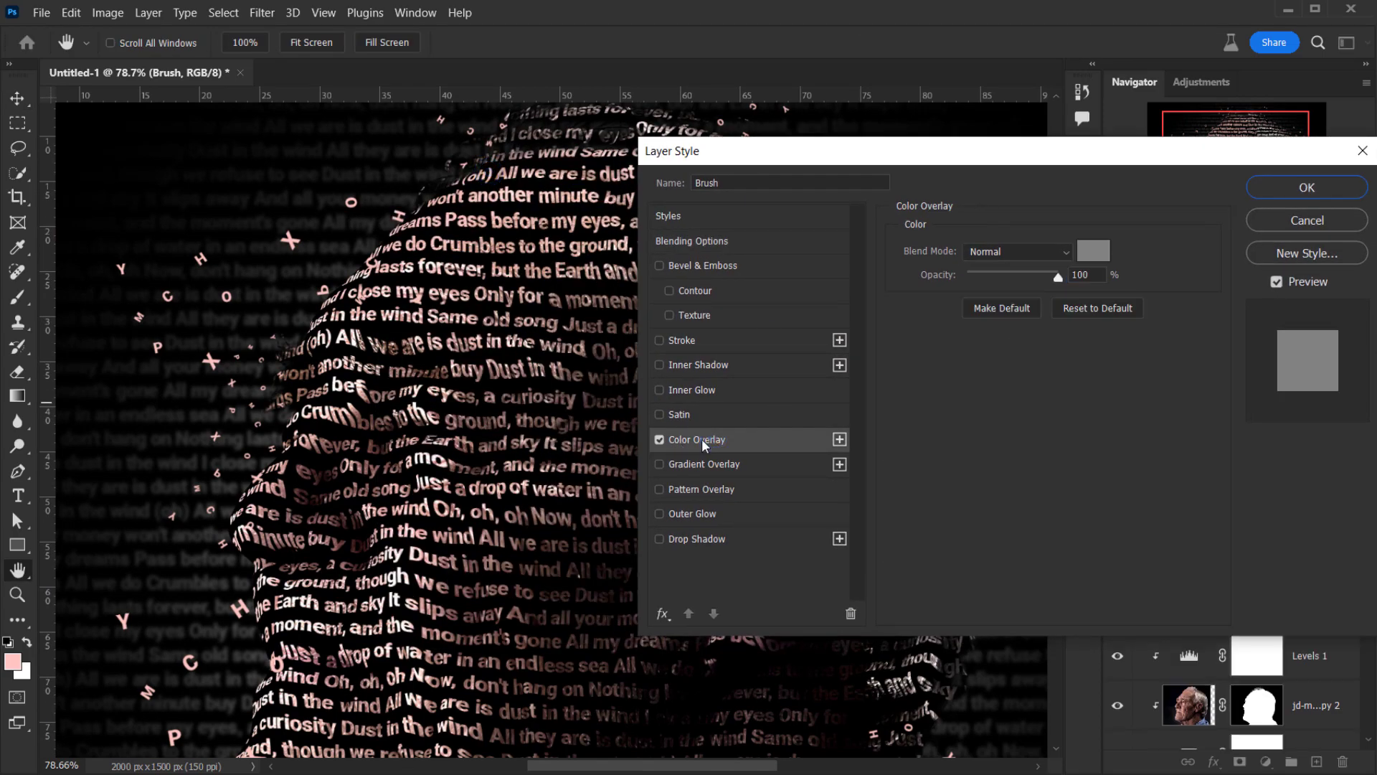
{"action": "left_click", "coordinate": [1093, 251]}
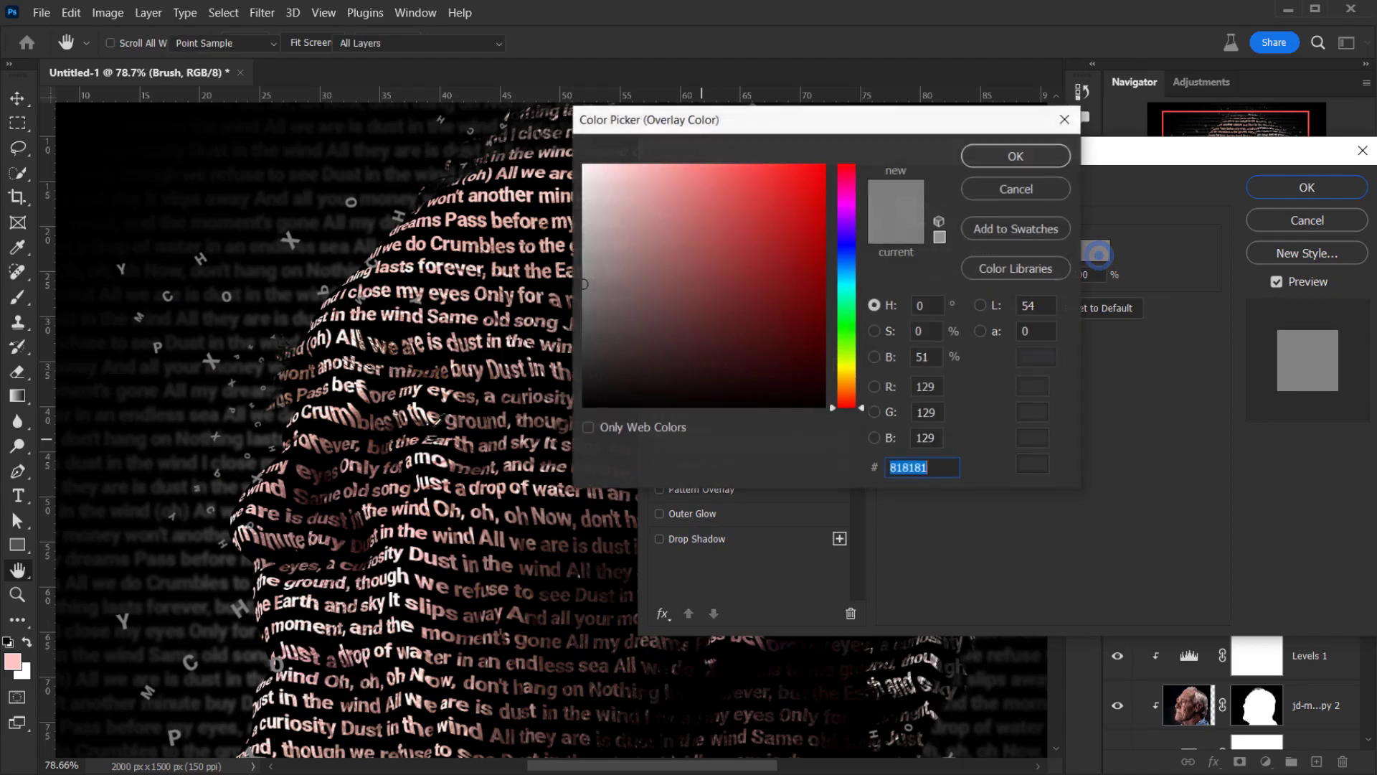
{"action": "left_click", "coordinate": [356, 414]}
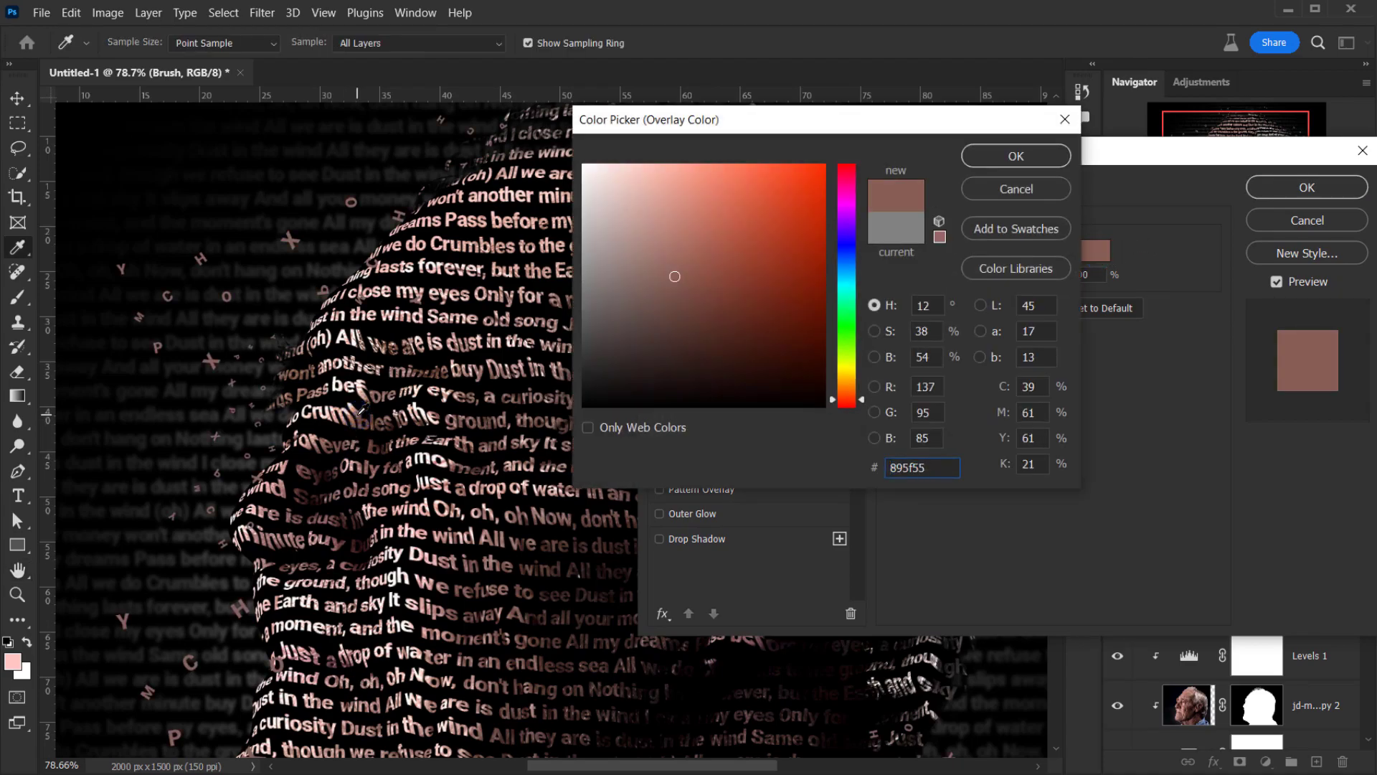
{"action": "left_click_drag", "start_coordinate": [674, 276], "coordinate": [656, 241]}
{"action": "left_click", "coordinate": [1016, 156]}
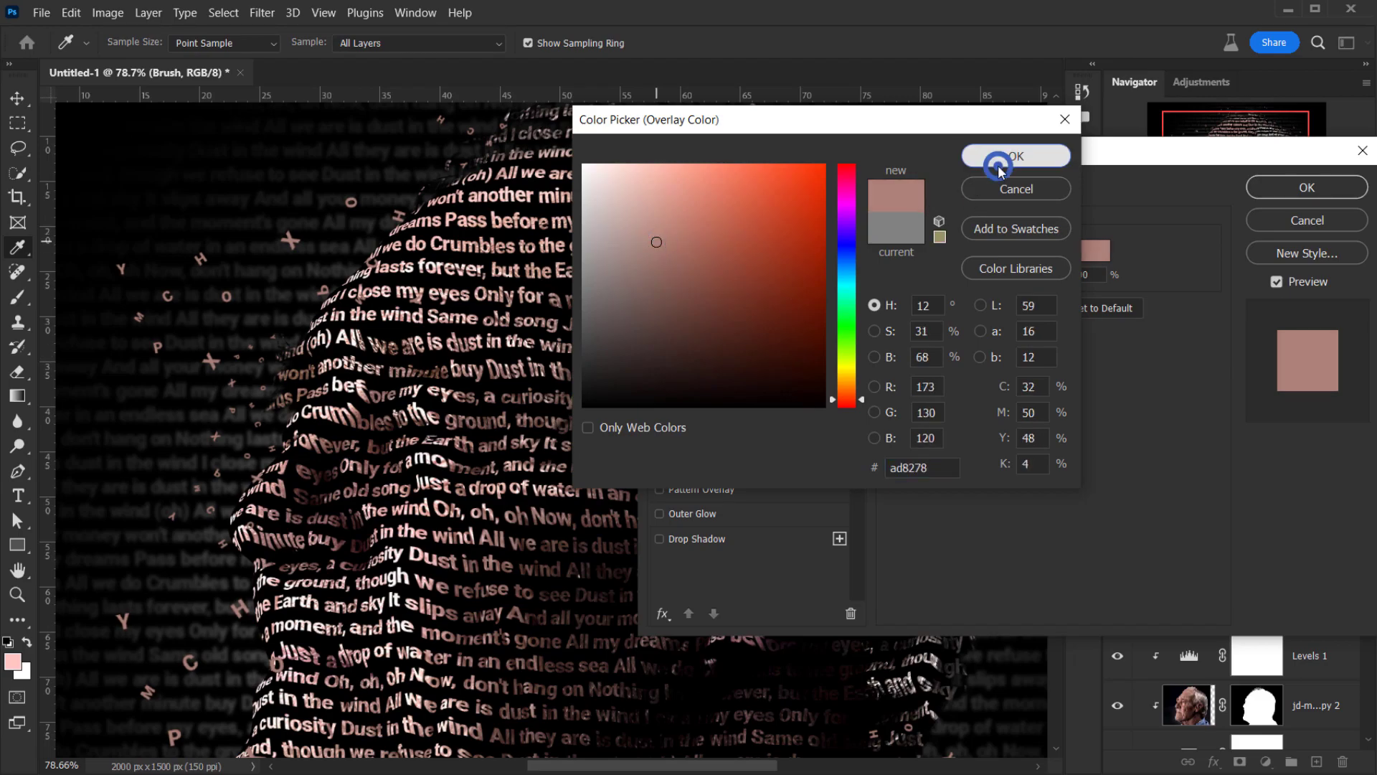
{"action": "left_click", "coordinate": [1299, 186]}
Open the Motion Blur filter for the Brush layer and set an angle of -27° and a distance of 4 pixels
{"action": "scroll", "coordinate": [579, 351], "scroll_direction": "down", "scroll_amount": 6}
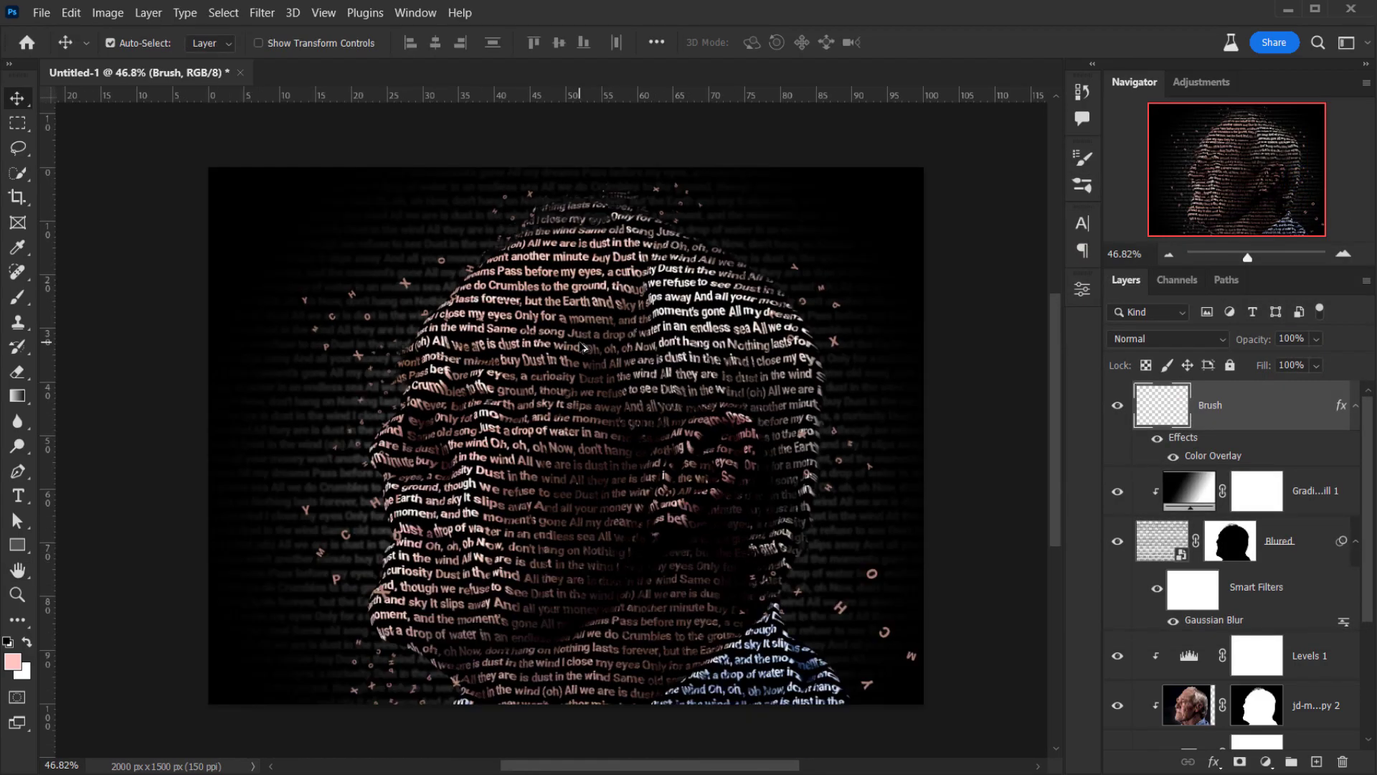
{"action": "scroll", "coordinate": [690, 426], "scroll_direction": "up", "scroll_amount": 3}
{"action": "scroll", "coordinate": [562, 340], "scroll_direction": "up", "scroll_amount": 3}
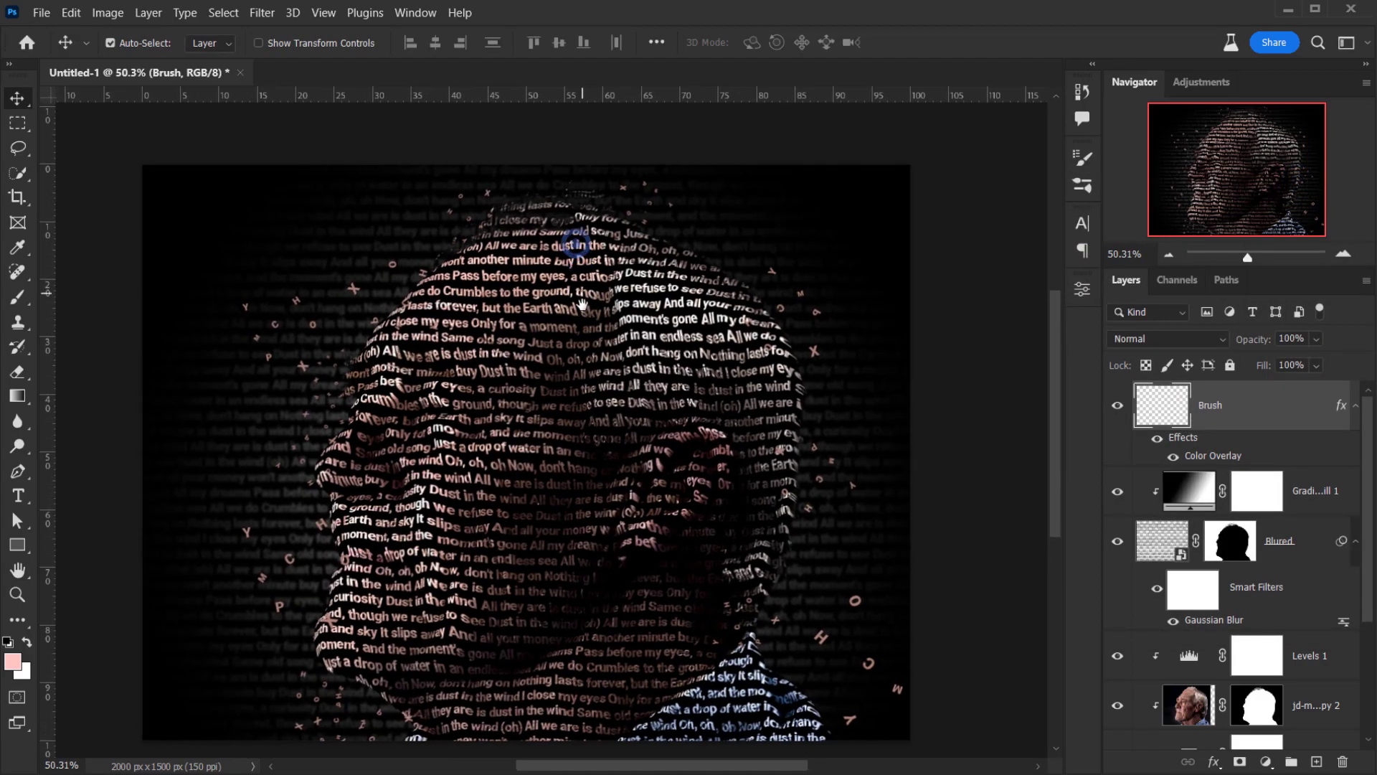
{"action": "scroll", "coordinate": [337, 414], "scroll_direction": "up", "scroll_amount": 5}
{"action": "mouse_move", "coordinate": [351, 399]}
{"action": "left_mouse_down"}
{"action": "mouse_move", "coordinate": [344, 375]}
{"action": "mouse_move", "coordinate": [361, 405]}
{"action": "left_mouse_up"}
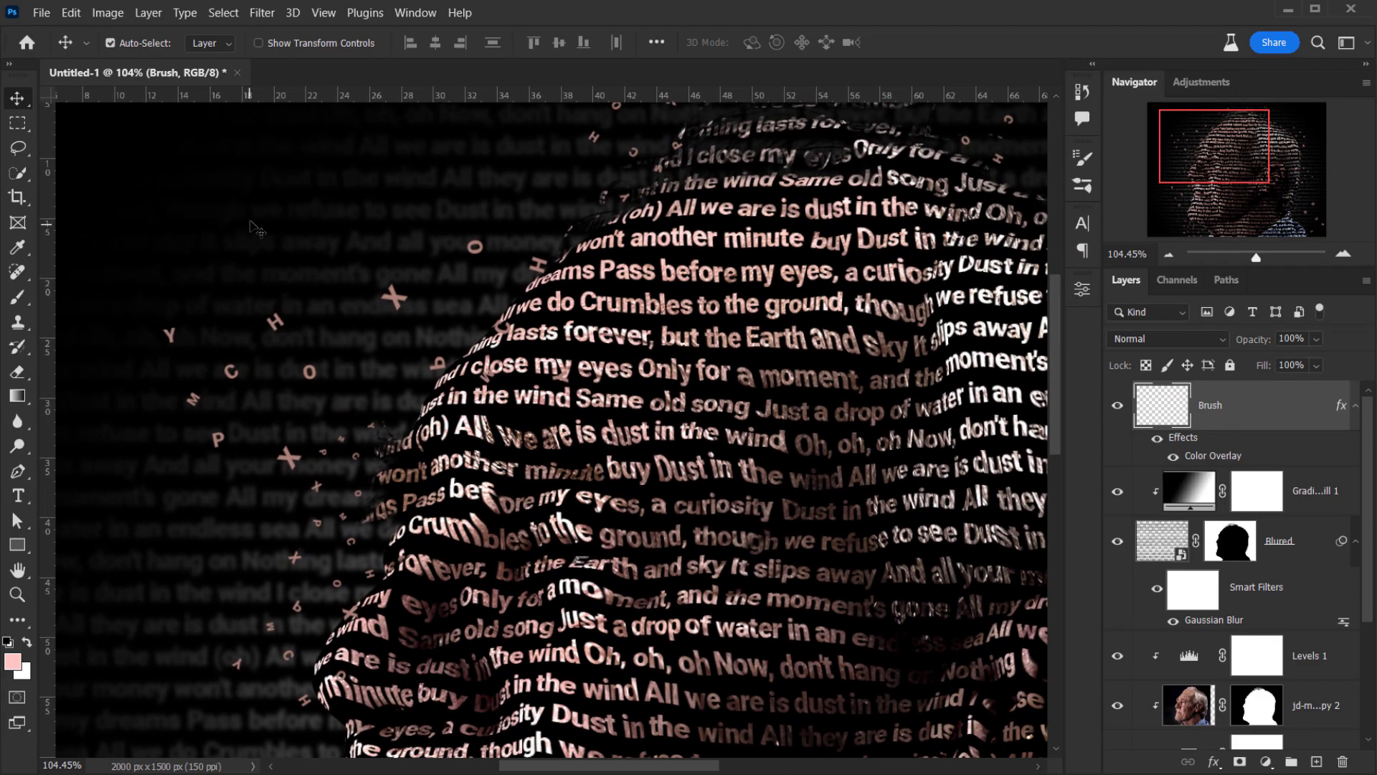
{"action": "scroll", "coordinate": [450, 198], "scroll_direction": "up", "scroll_amount": 2}
{"action": "left_click", "coordinate": [259, 22]}
{"action": "mouse_move", "coordinate": [342, 243]}
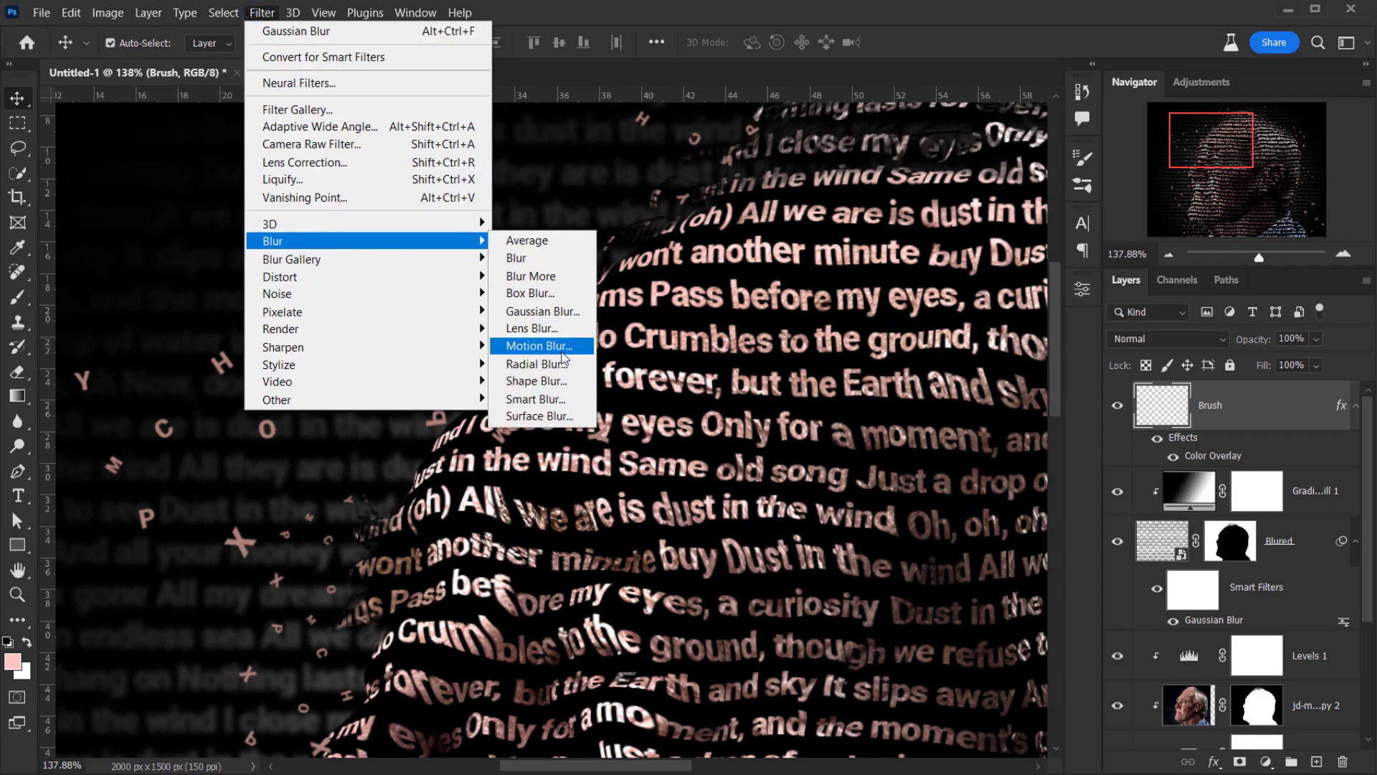
{"action": "left_click", "coordinate": [562, 353]}
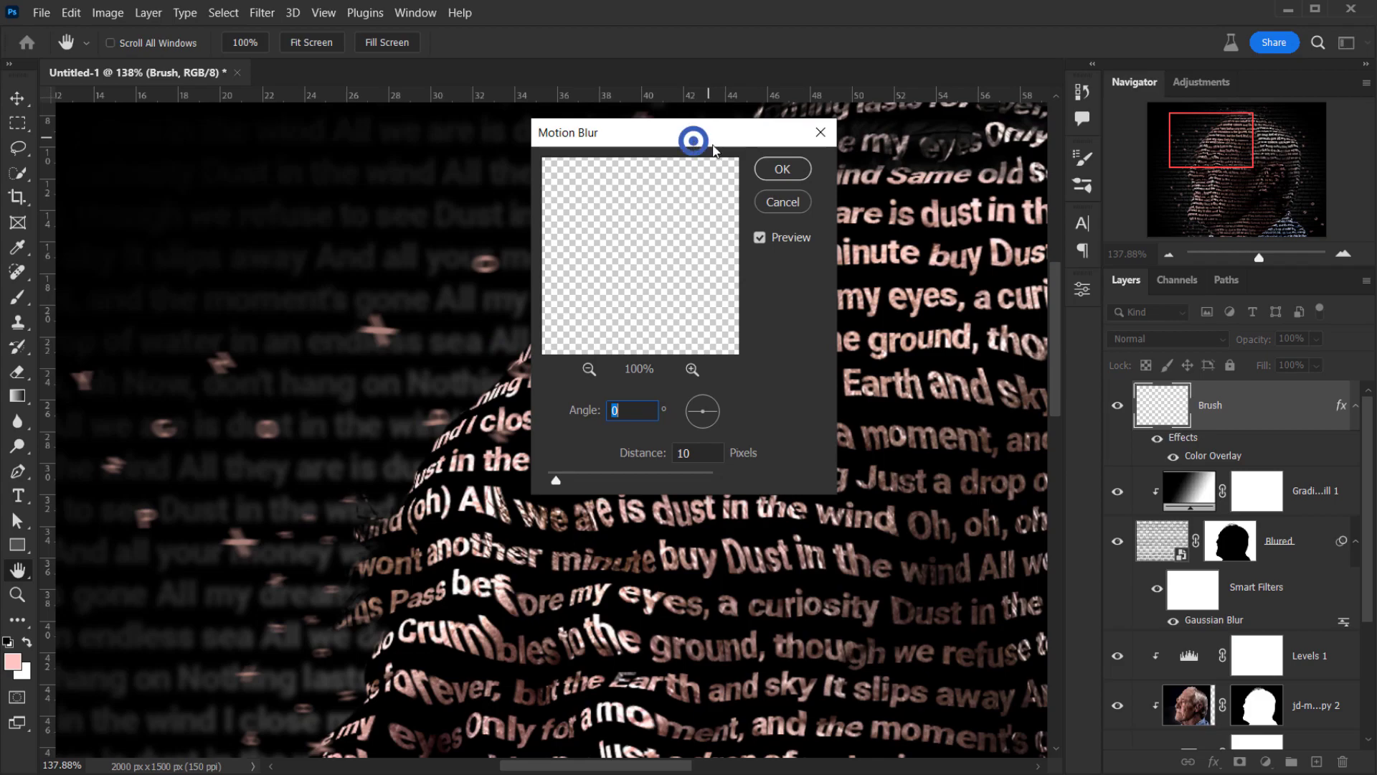
{"action": "left_click_drag", "start_coordinate": [706, 136], "coordinate": [807, 145]}
{"action": "left_click_drag", "start_coordinate": [812, 421], "coordinate": [816, 425]}
{"action": "left_click_drag", "start_coordinate": [653, 489], "coordinate": [650, 492]}
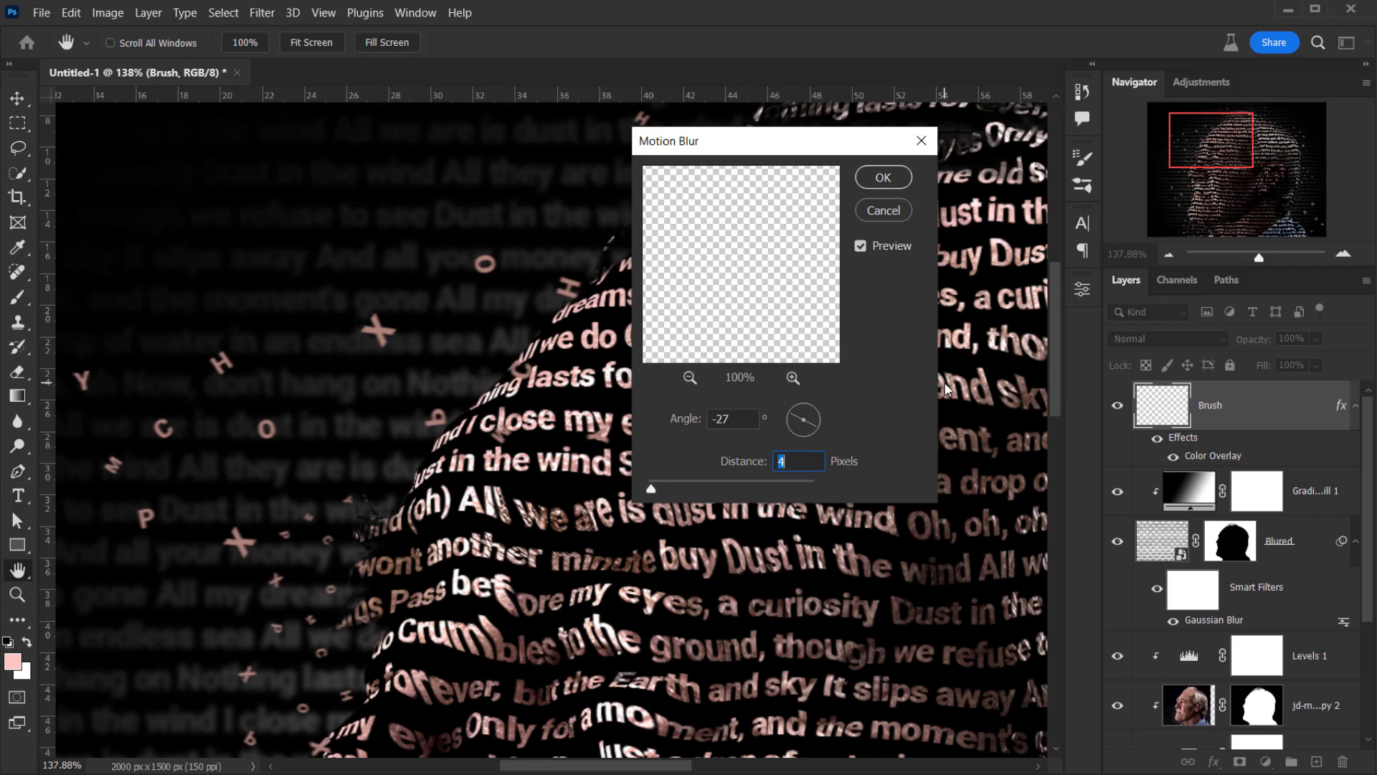
{"action": "key", "text": "Down"}
Change the Motion Blur angle to -7° and apply the filter to the scattered letters
{"action": "left_click", "coordinate": [815, 424]}
{"action": "left_click_drag", "start_coordinate": [813, 426], "coordinate": [822, 422]}
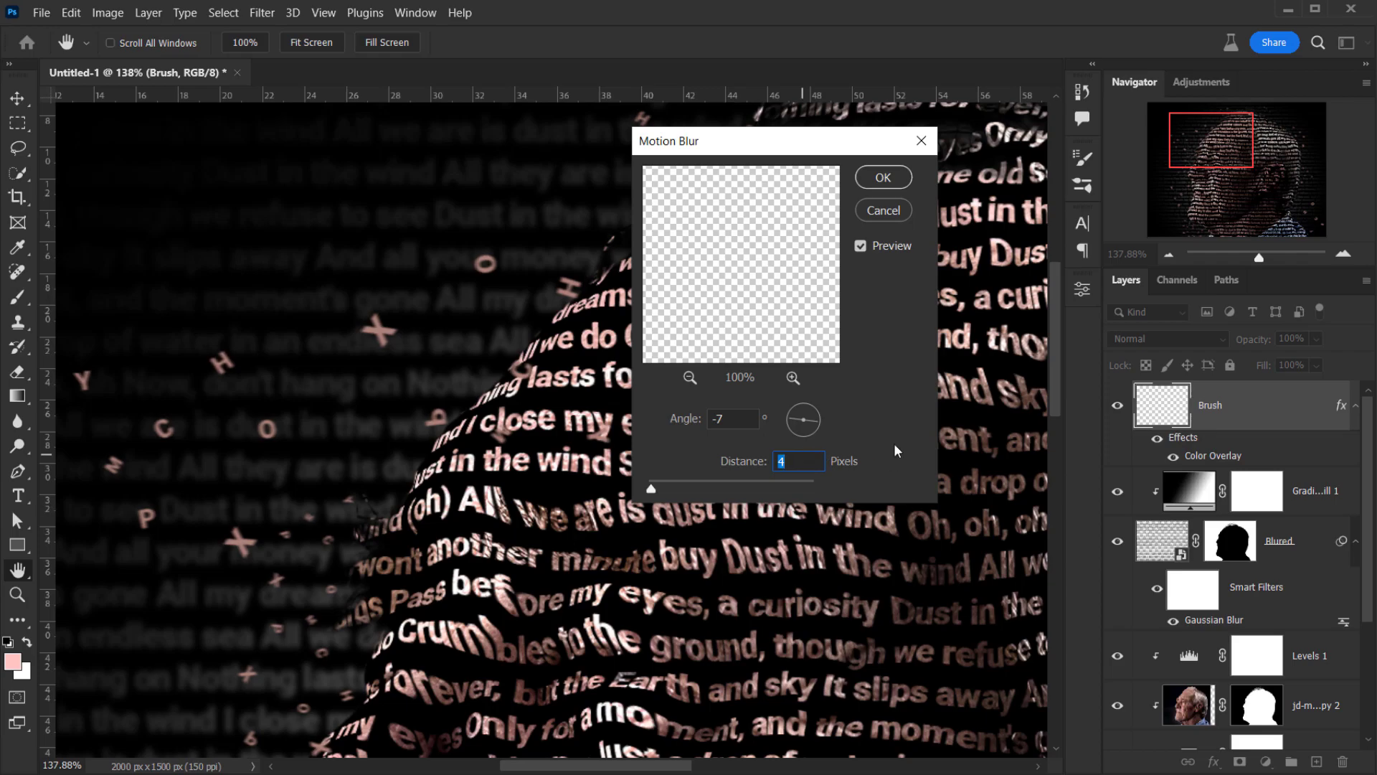
{"action": "left_click", "coordinate": [883, 177]}
{"action": "key", "text": "v"}
{"action": "scroll", "coordinate": [418, 418], "scroll_direction": "down", "scroll_amount": 10}
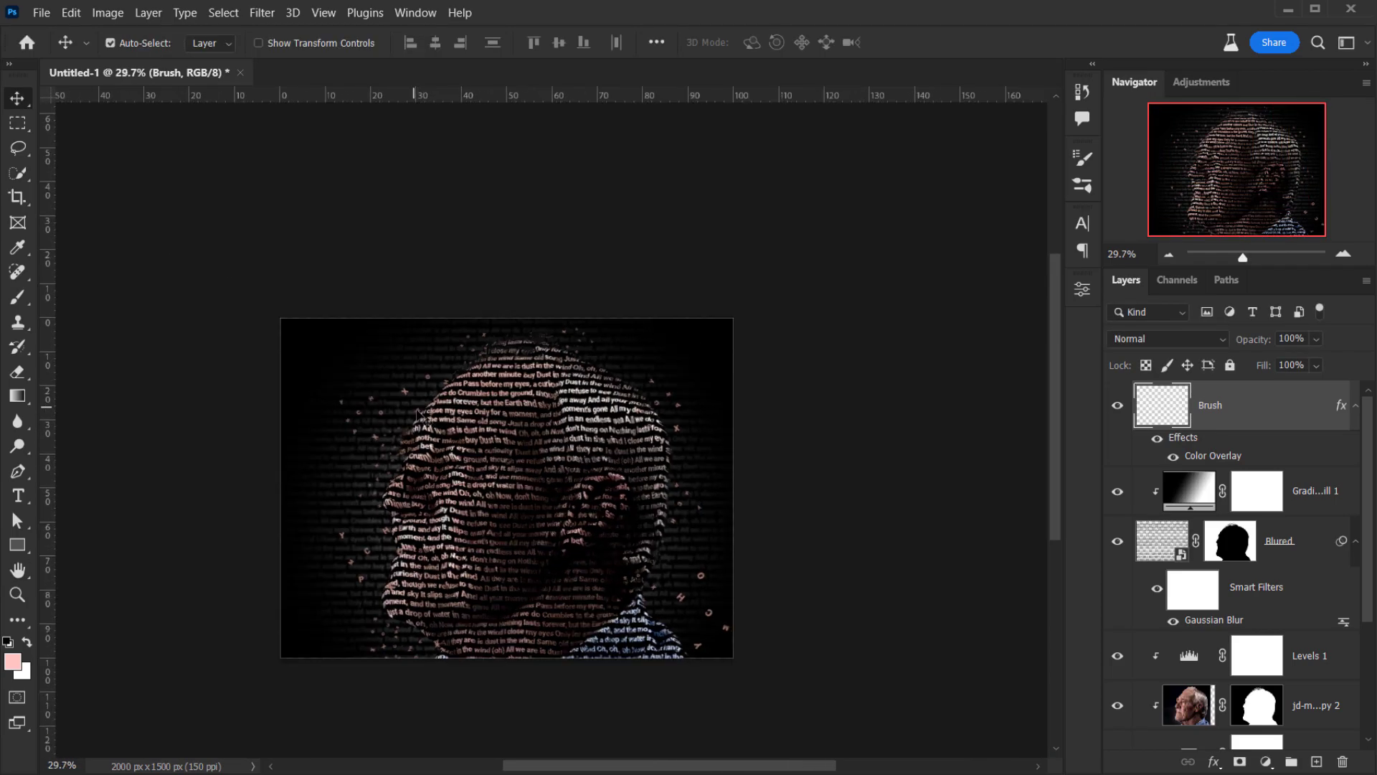
Lower the Brush layer's opacity to 48% and its fill to 91% to soften the scattered letters
{"action": "scroll", "coordinate": [357, 443], "scroll_direction": "up", "scroll_amount": 1}
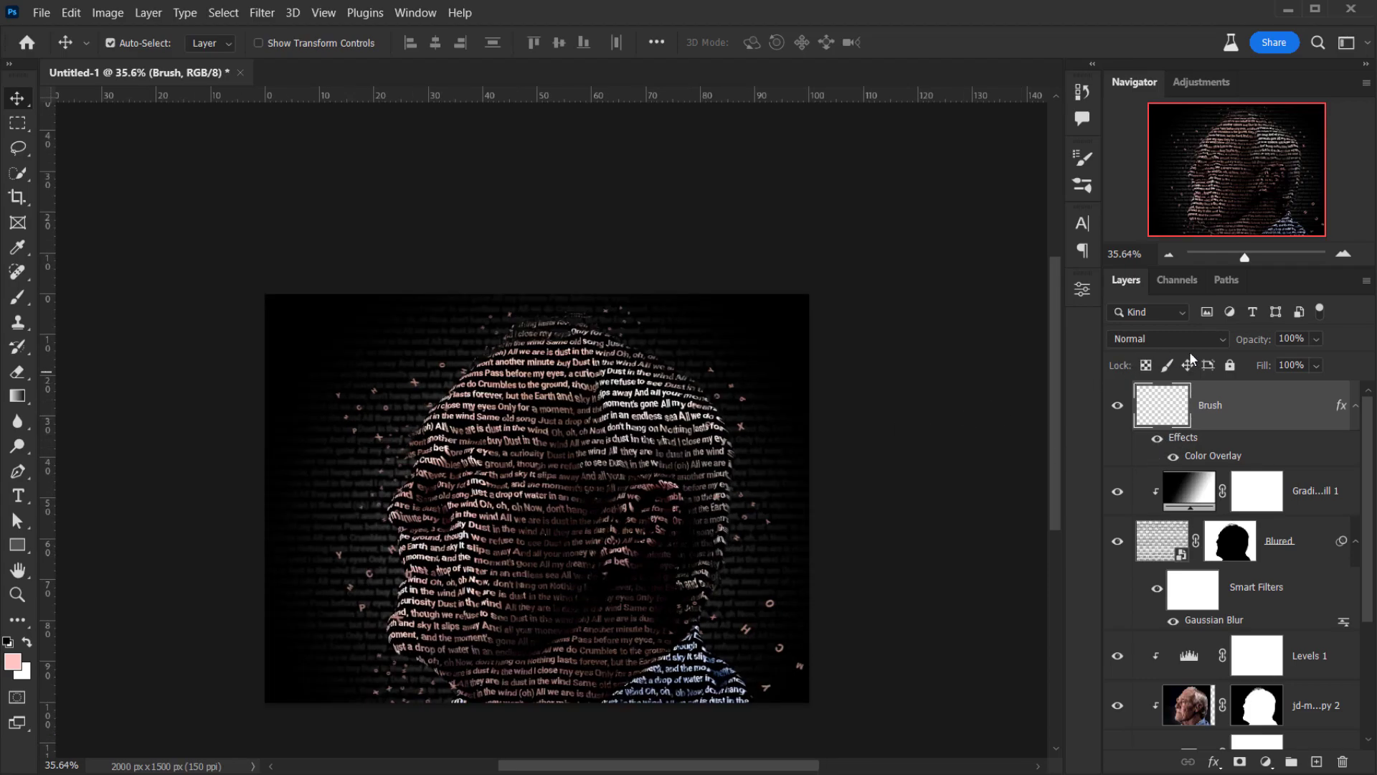
{"action": "left_click_drag", "start_coordinate": [1264, 343], "coordinate": [1248, 343]}
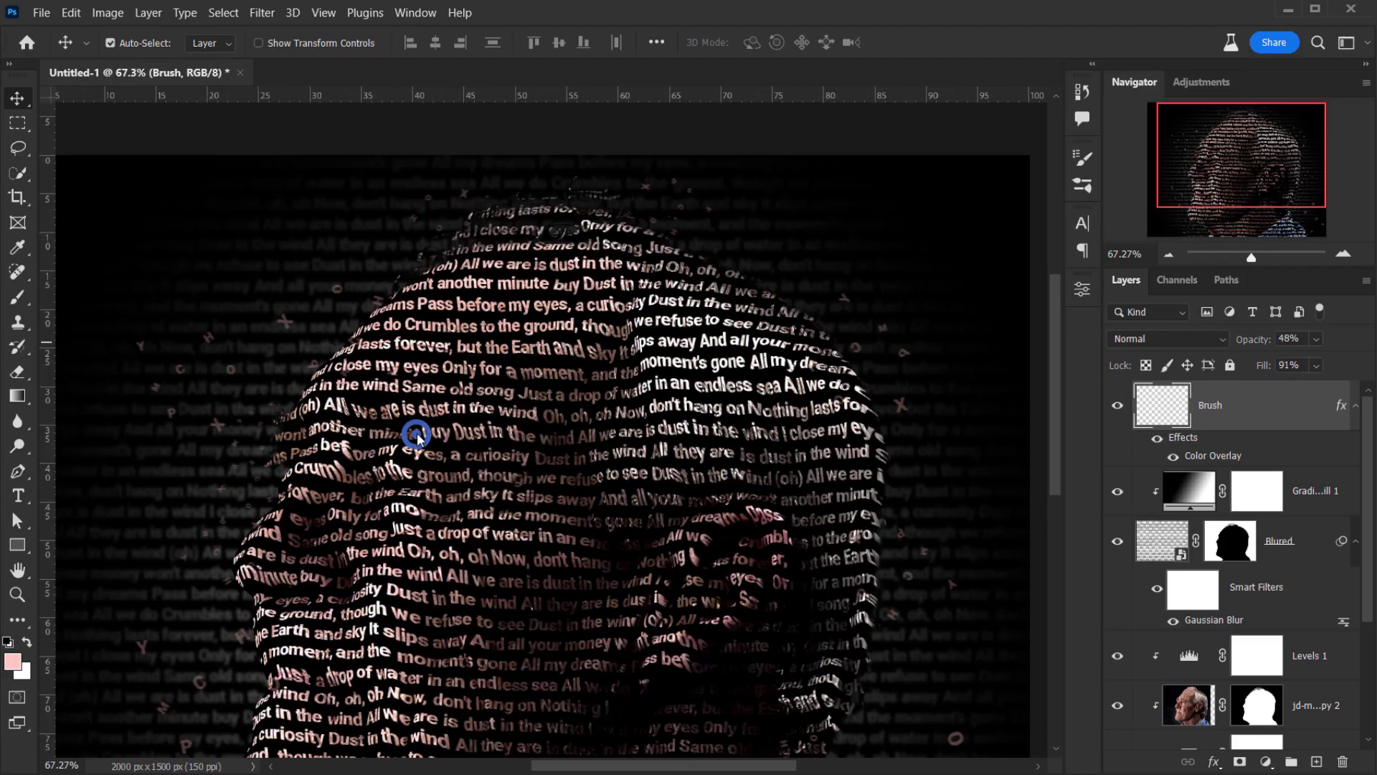
{"action": "scroll", "coordinate": [418, 436], "scroll_direction": "down", "scroll_amount": 3}
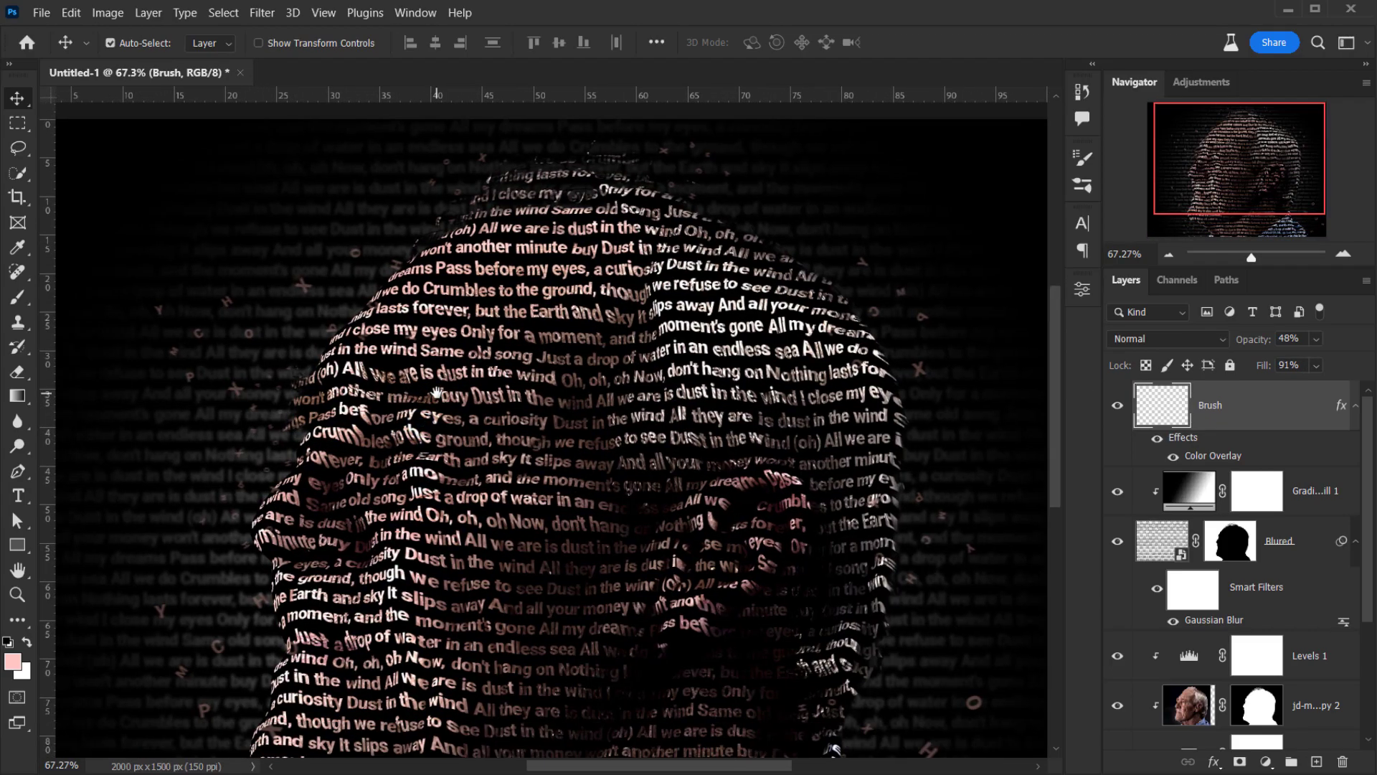
{"action": "scroll", "coordinate": [397, 442], "scroll_direction": "down", "scroll_amount": 1}
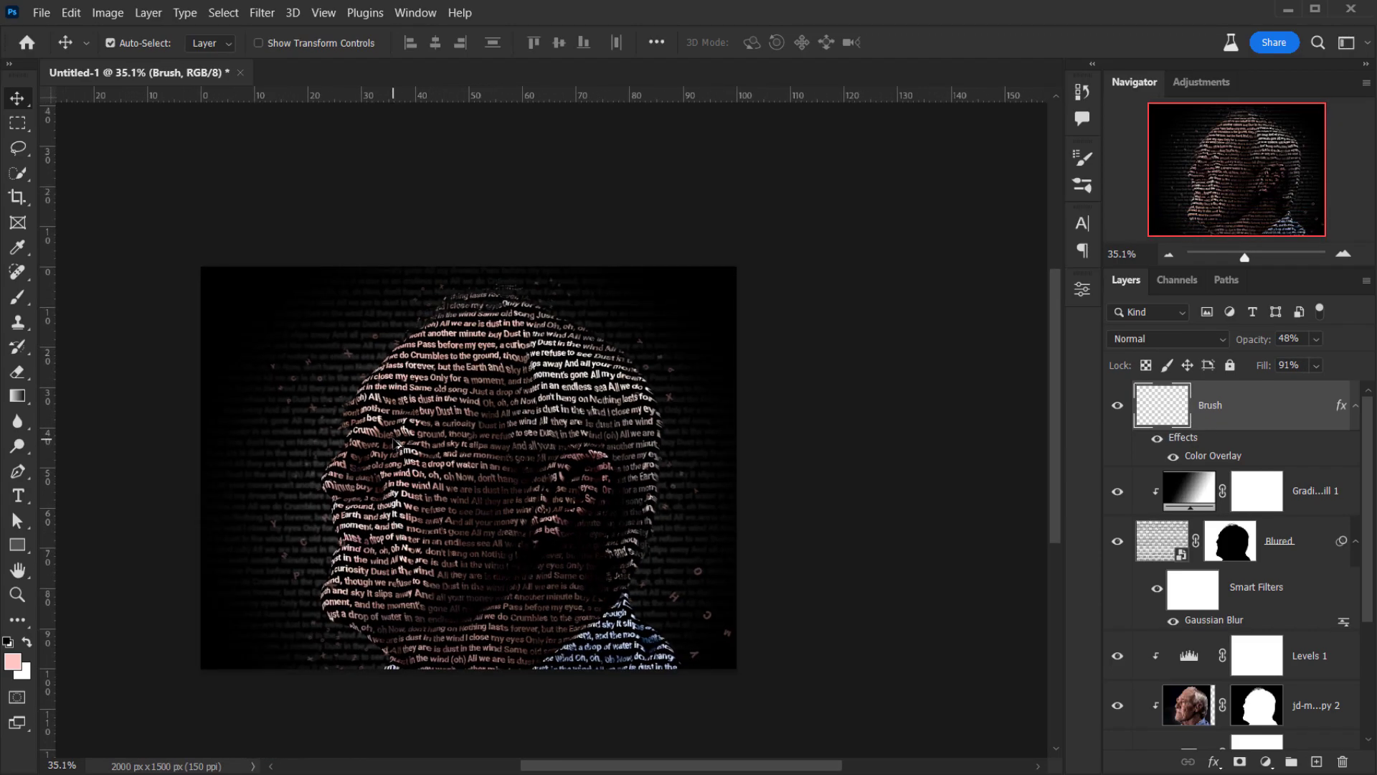
{"action": "scroll", "coordinate": [493, 436], "scroll_direction": "down", "scroll_amount": 1}
Delete the Color Overlay effect from the Brush layer
{"action": "scroll", "coordinate": [272, 465], "scroll_direction": "up", "scroll_amount": 6}
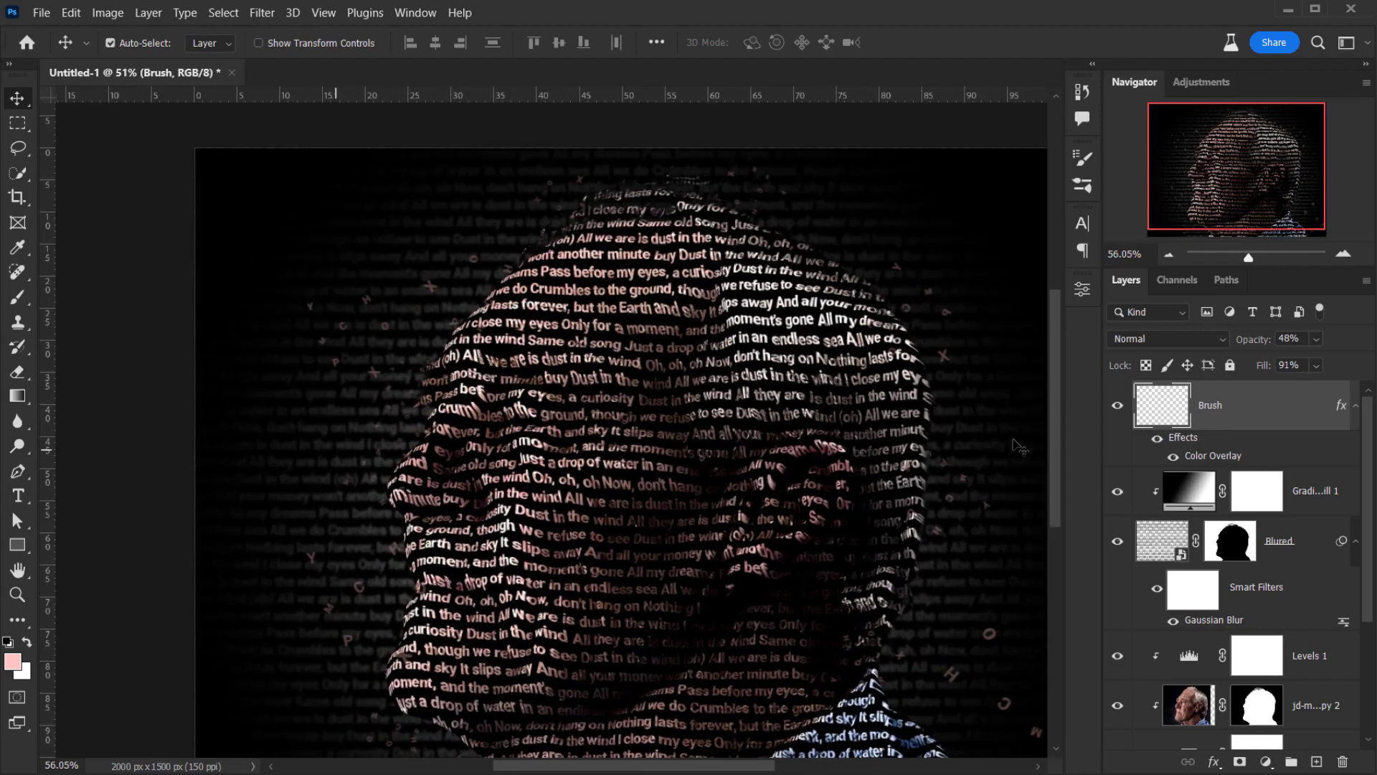
{"action": "mouse_move", "coordinate": [1180, 438]}
{"action": "left_mouse_down"}
{"action": "mouse_move", "coordinate": [1349, 708]}
{"action": "mouse_move", "coordinate": [1343, 759]}
{"action": "mouse_move", "coordinate": [1324, 749]}
{"action": "left_mouse_up"}
{"action": "scroll", "coordinate": [545, 347], "scroll_direction": "down", "scroll_amount": 3}
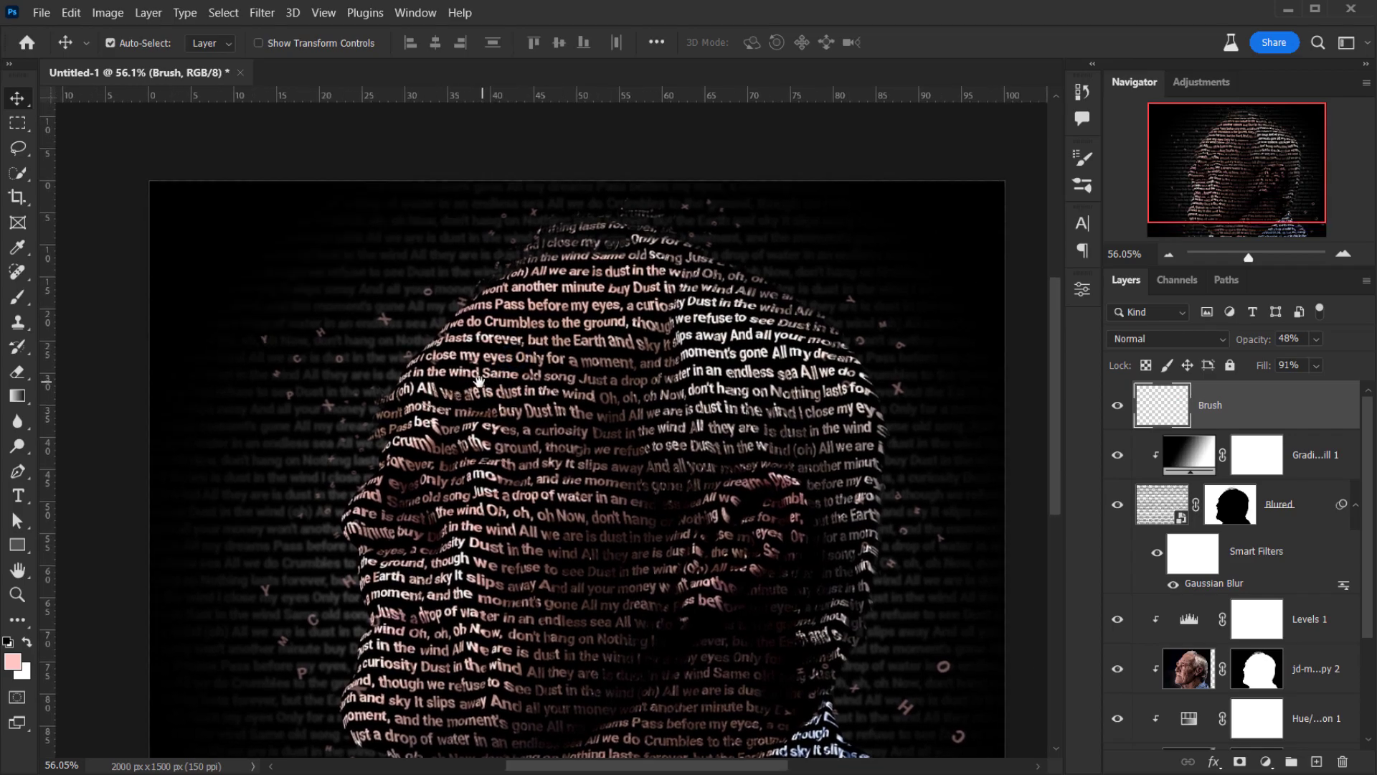
Hide the interface panels and fit the whole poster to the window to review the finished portrait
{"action": "scroll", "coordinate": [492, 383], "scroll_direction": "up", "scroll_amount": 5}
{"action": "scroll", "coordinate": [498, 394], "scroll_direction": "down", "scroll_amount": 6}
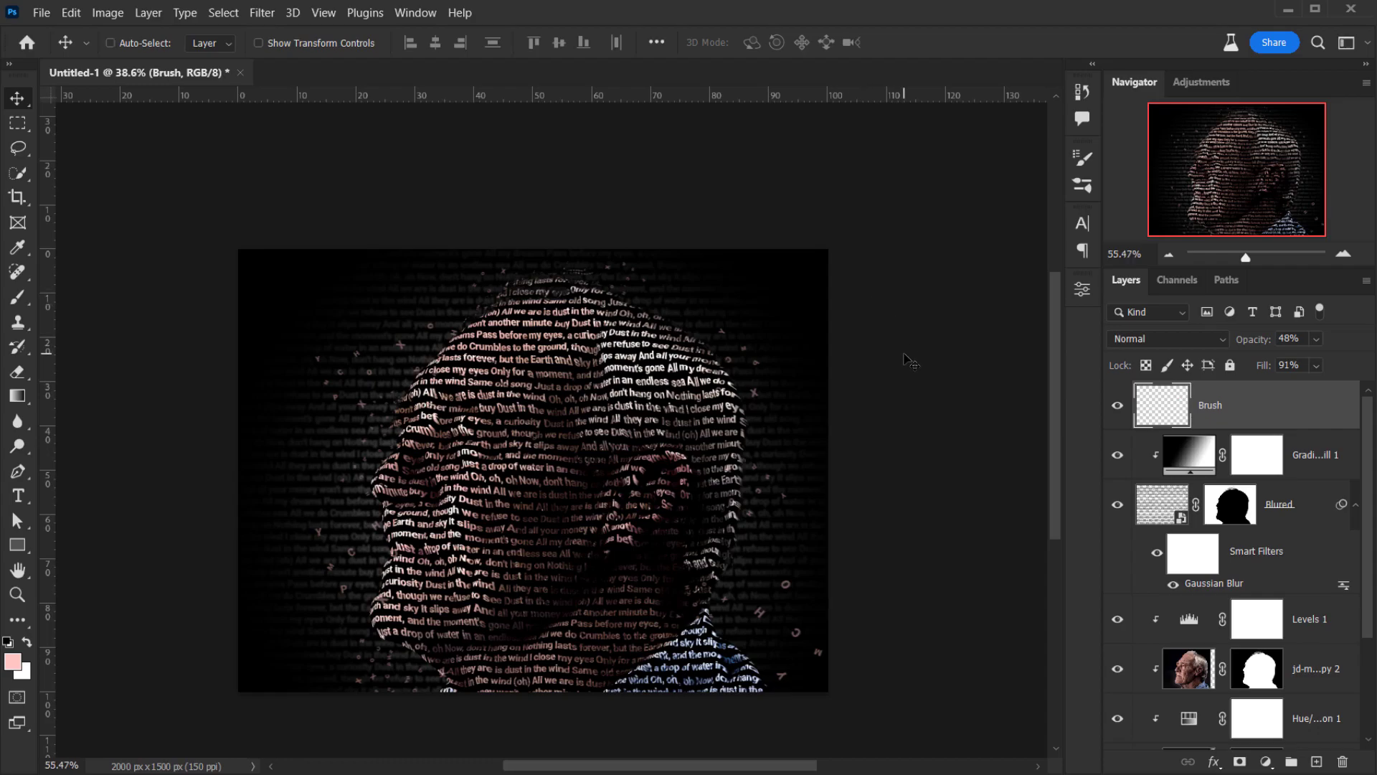
{"action": "scroll", "coordinate": [906, 359], "scroll_direction": "up", "scroll_amount": 3}
{"action": "key", "text": "Tab"}
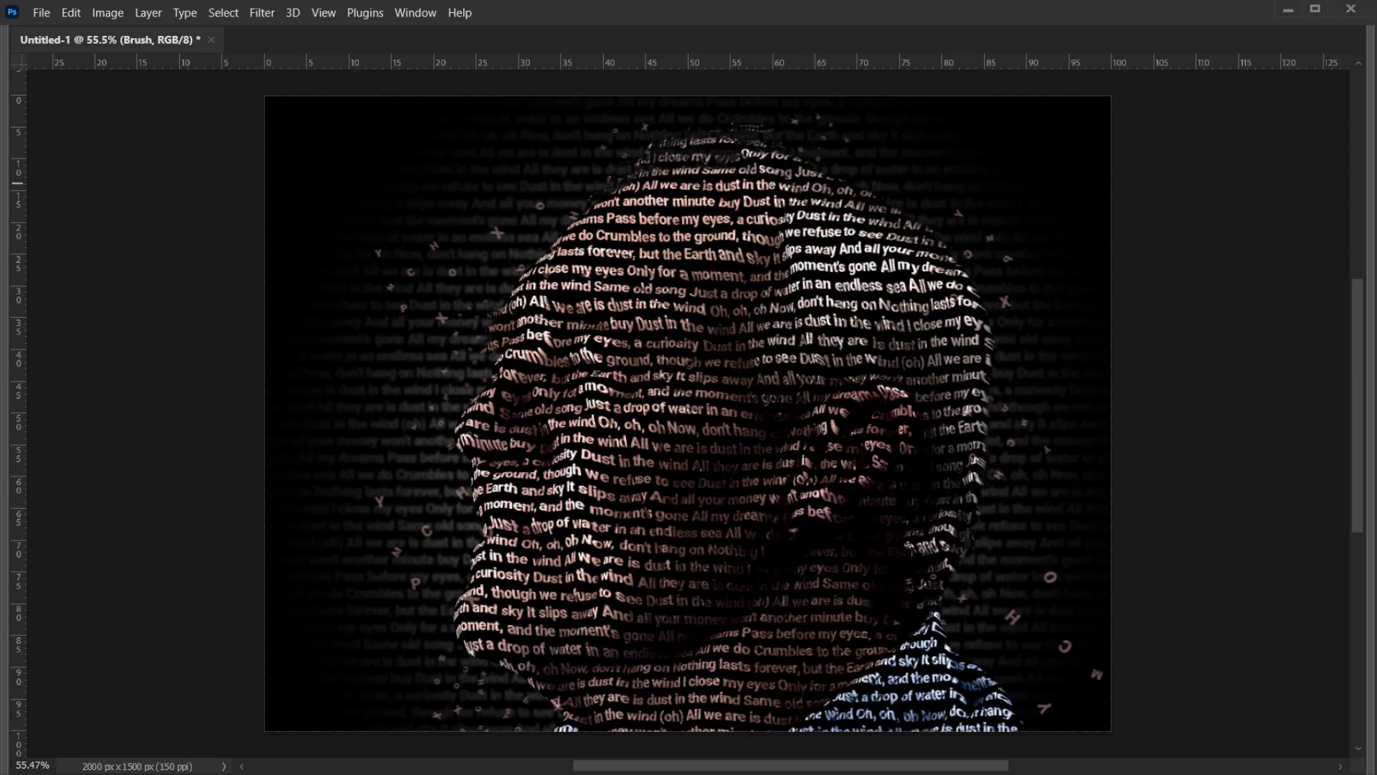
{"action": "key", "text": "ctrl+0"}
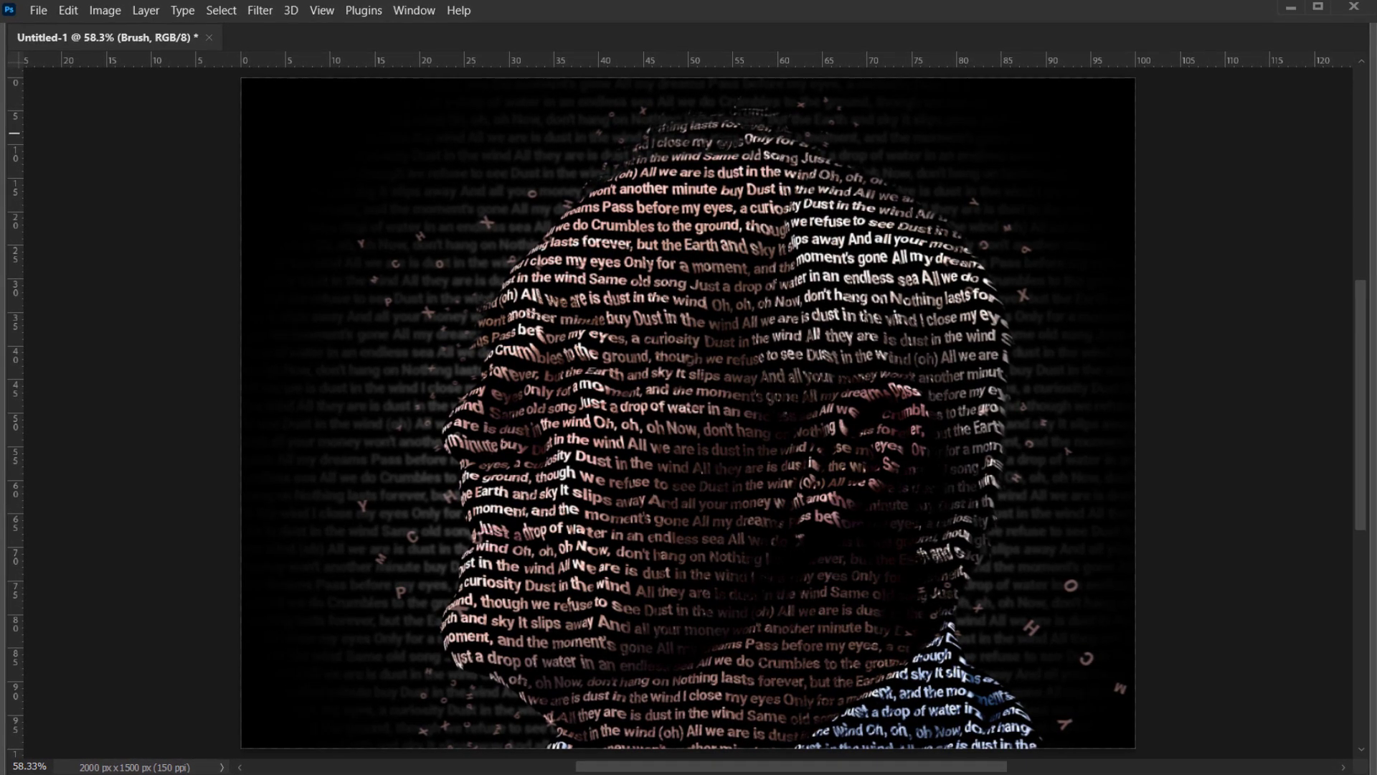